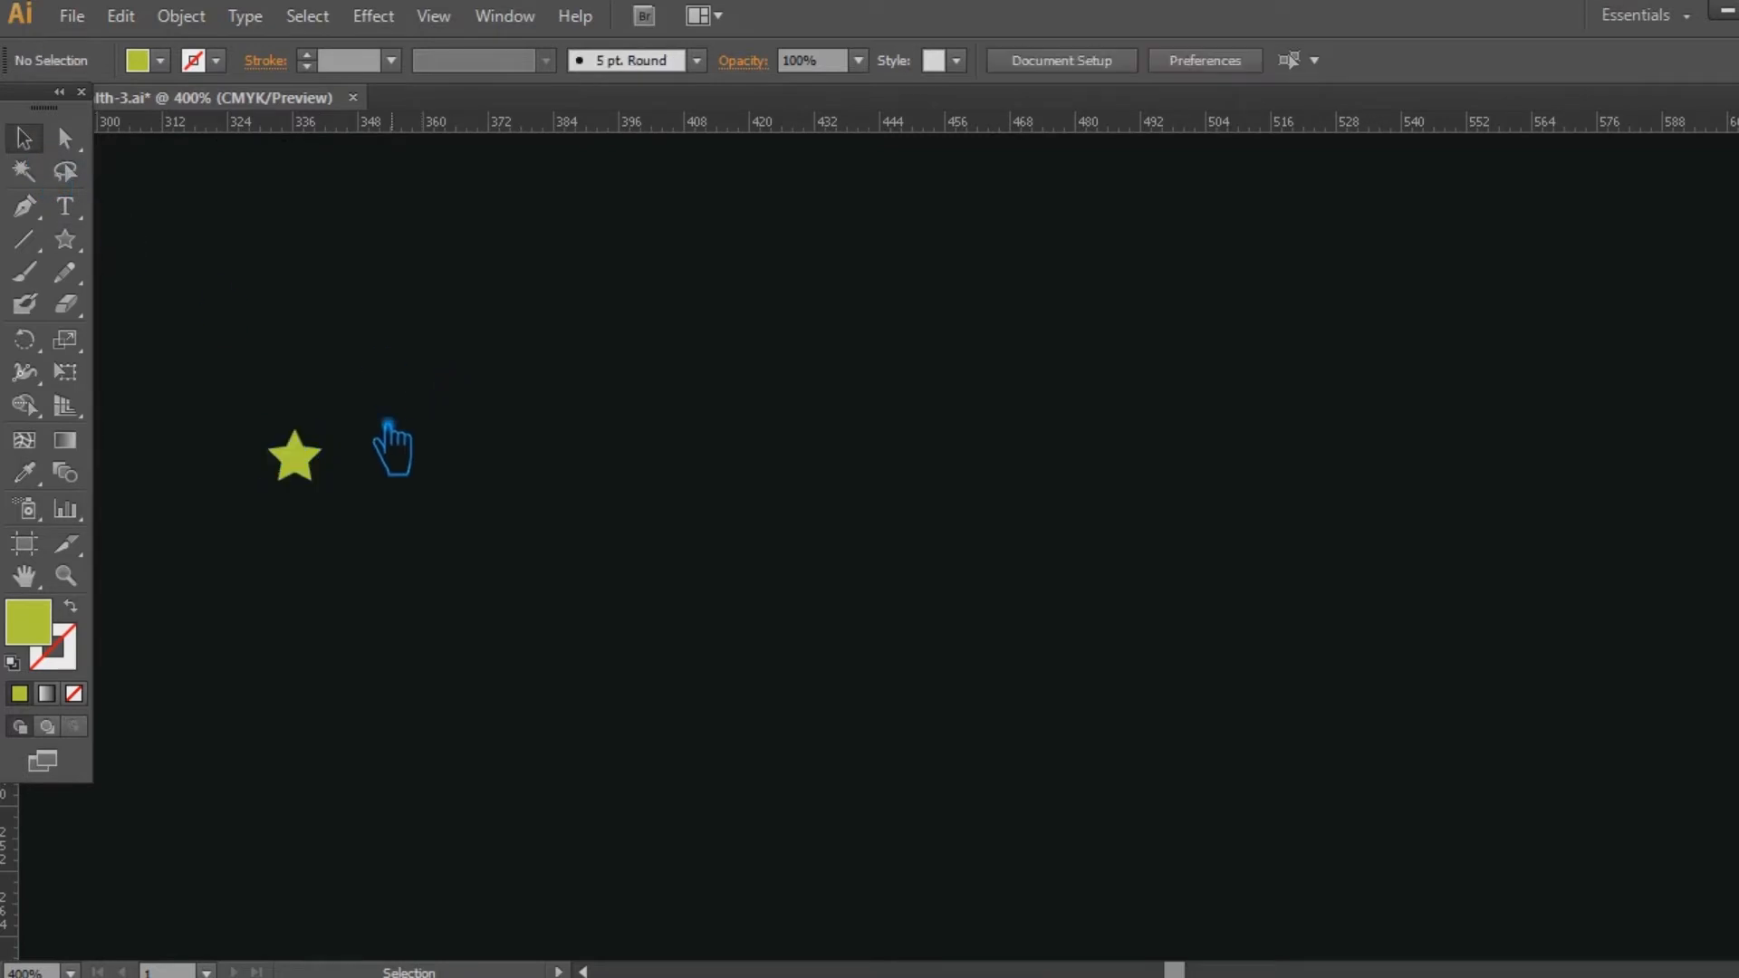
Place a smaller copy of the star far along the same row and align both stars by their vertical centers.
left_click_drag(315, 473, 260, 361)
left_click(1563, 522)
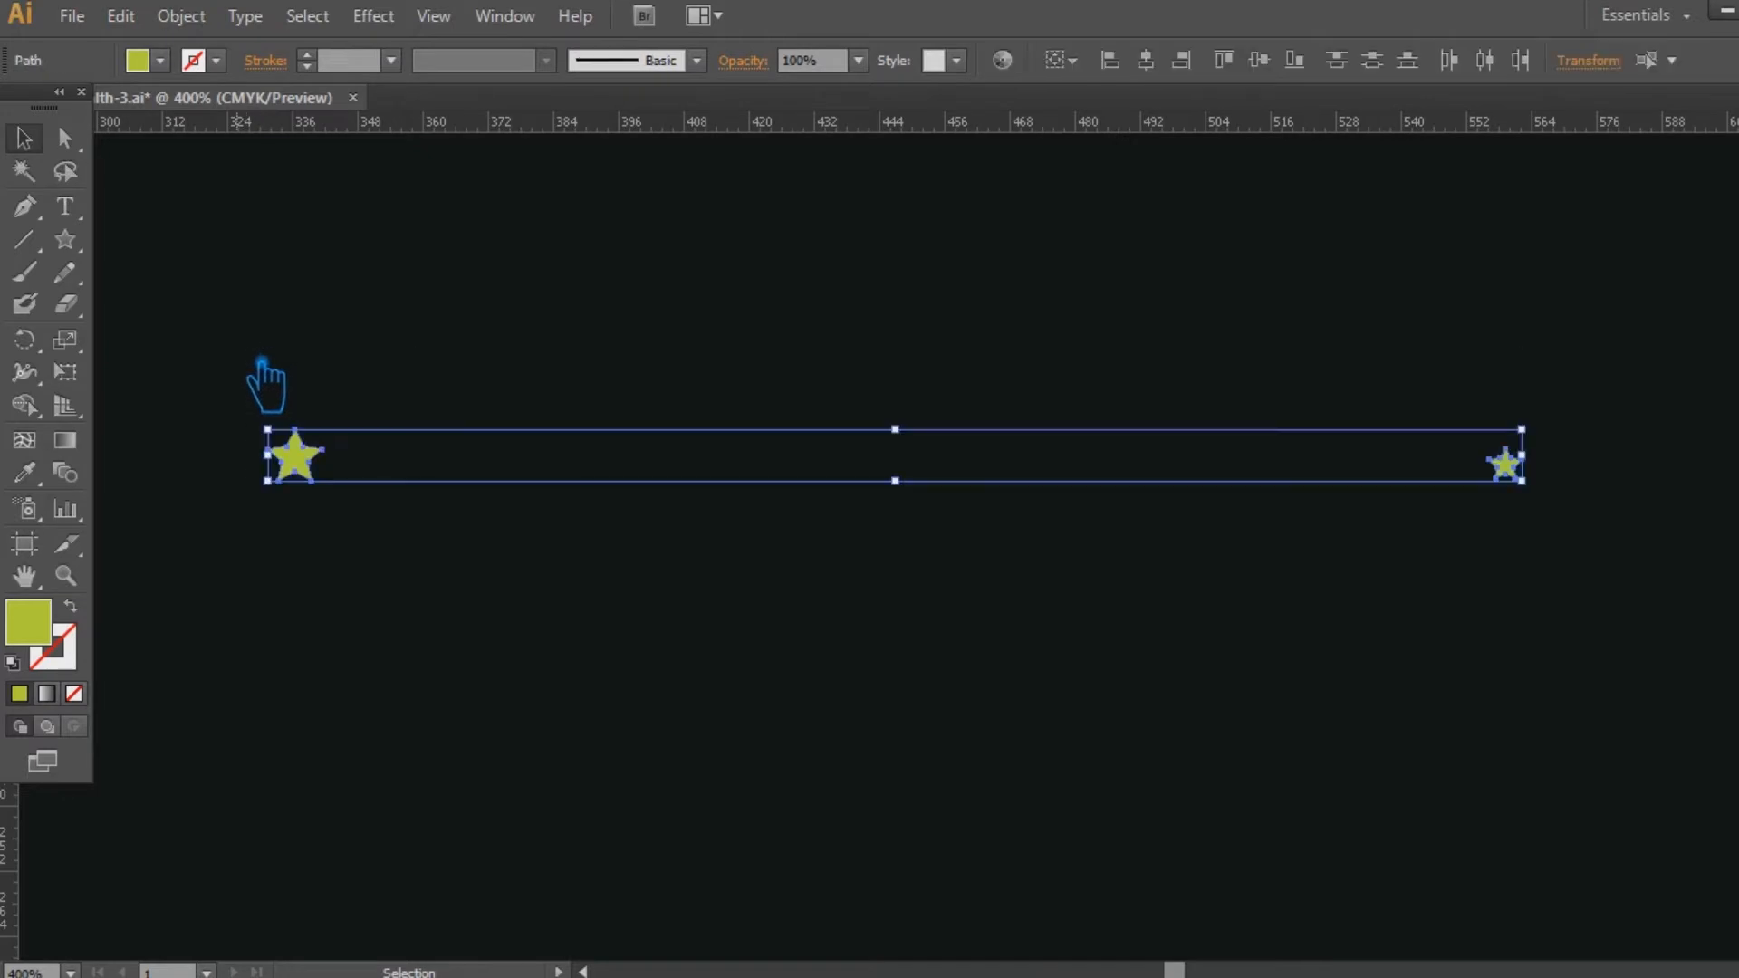
left_click(1292, 59)
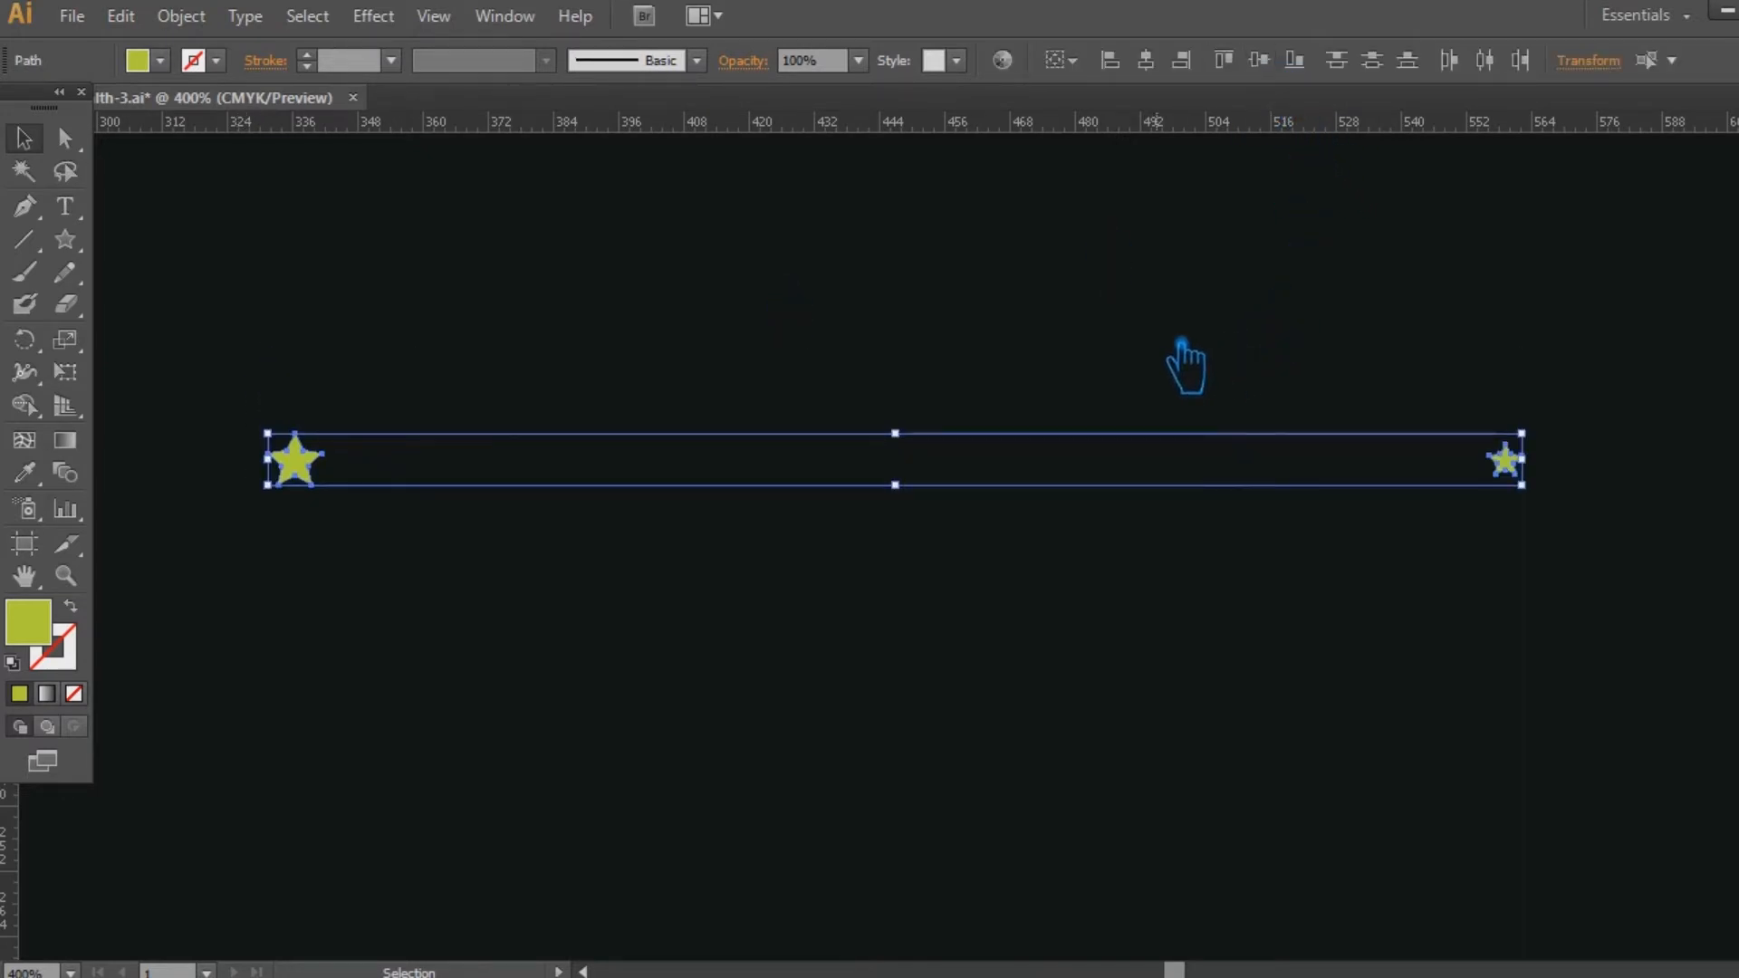
Set the blend spacing to Specified Steps with 30 steps for the two selected stars.
left_click(205, 25)
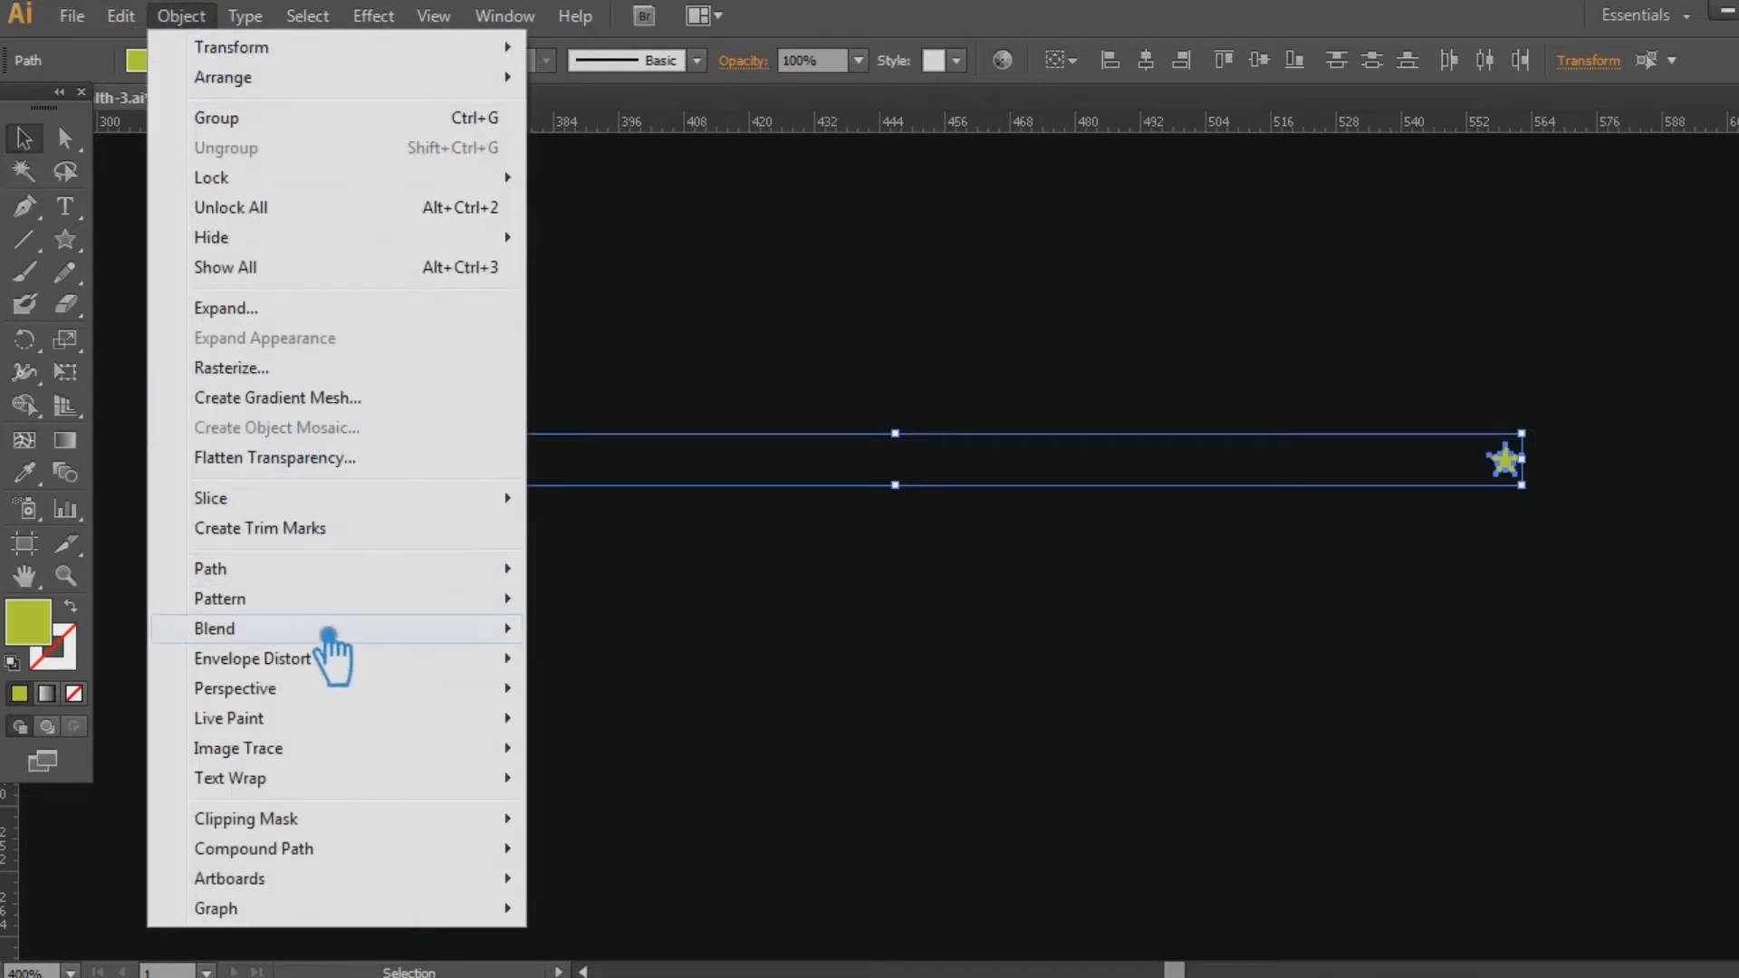
mouse_move(330, 634)
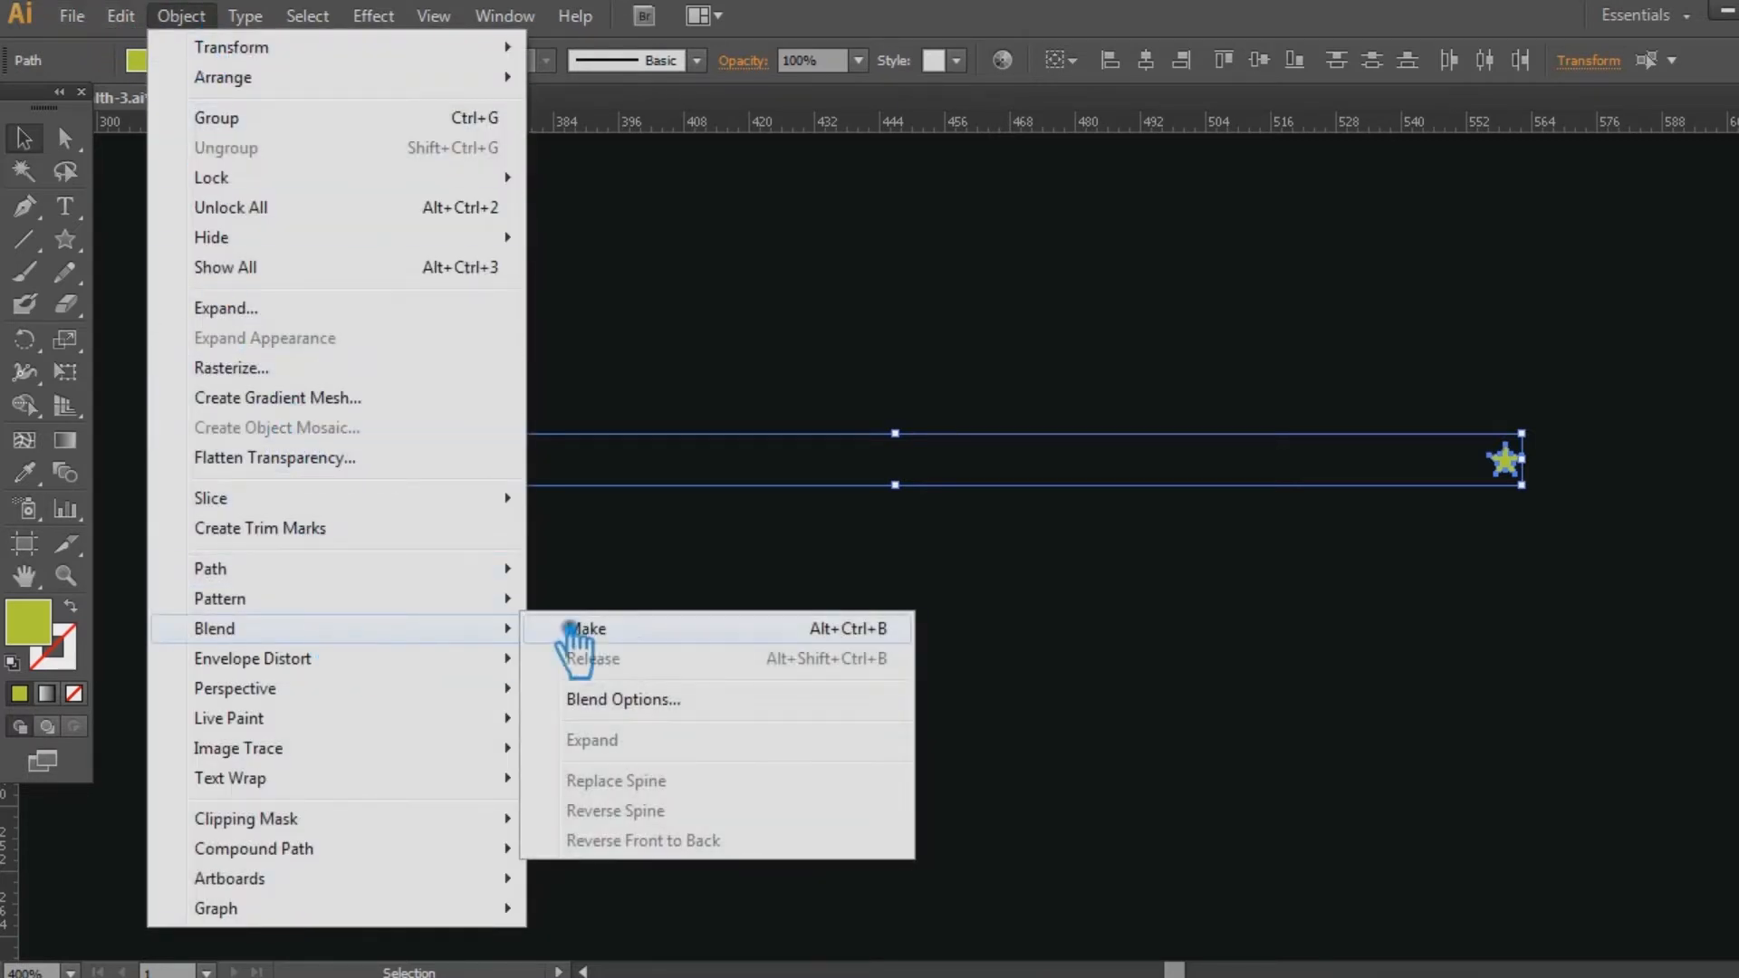
left_click(671, 702)
left_click(961, 432)
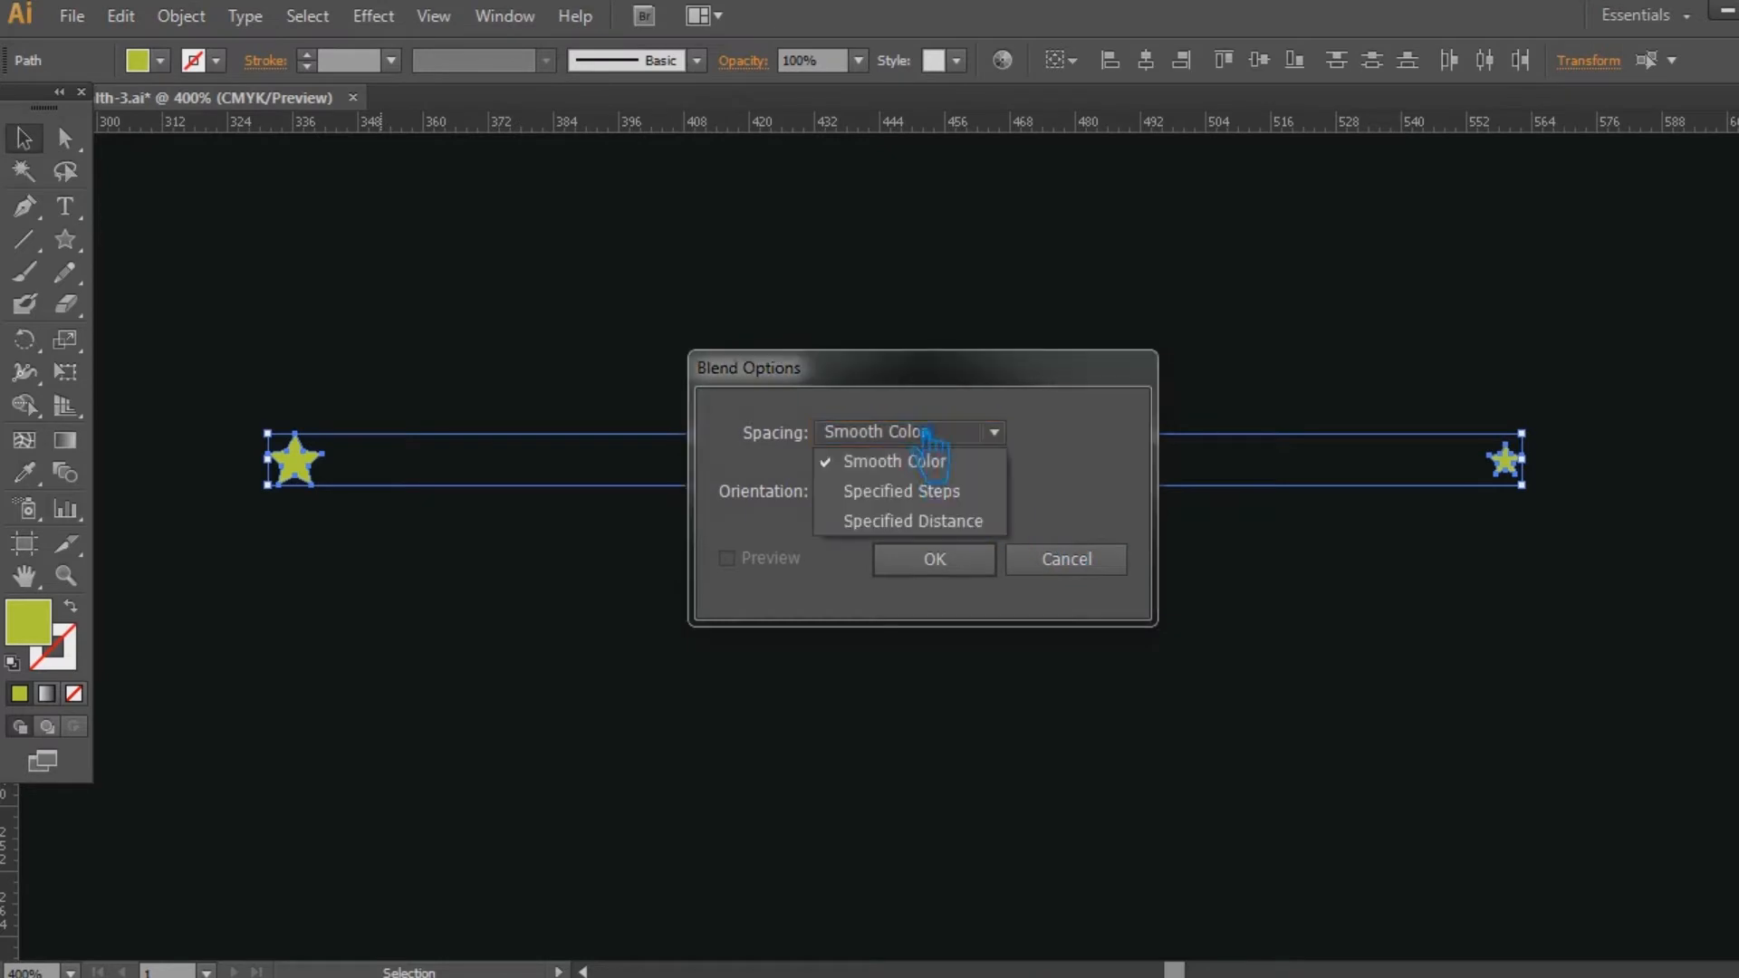
left_click(951, 493)
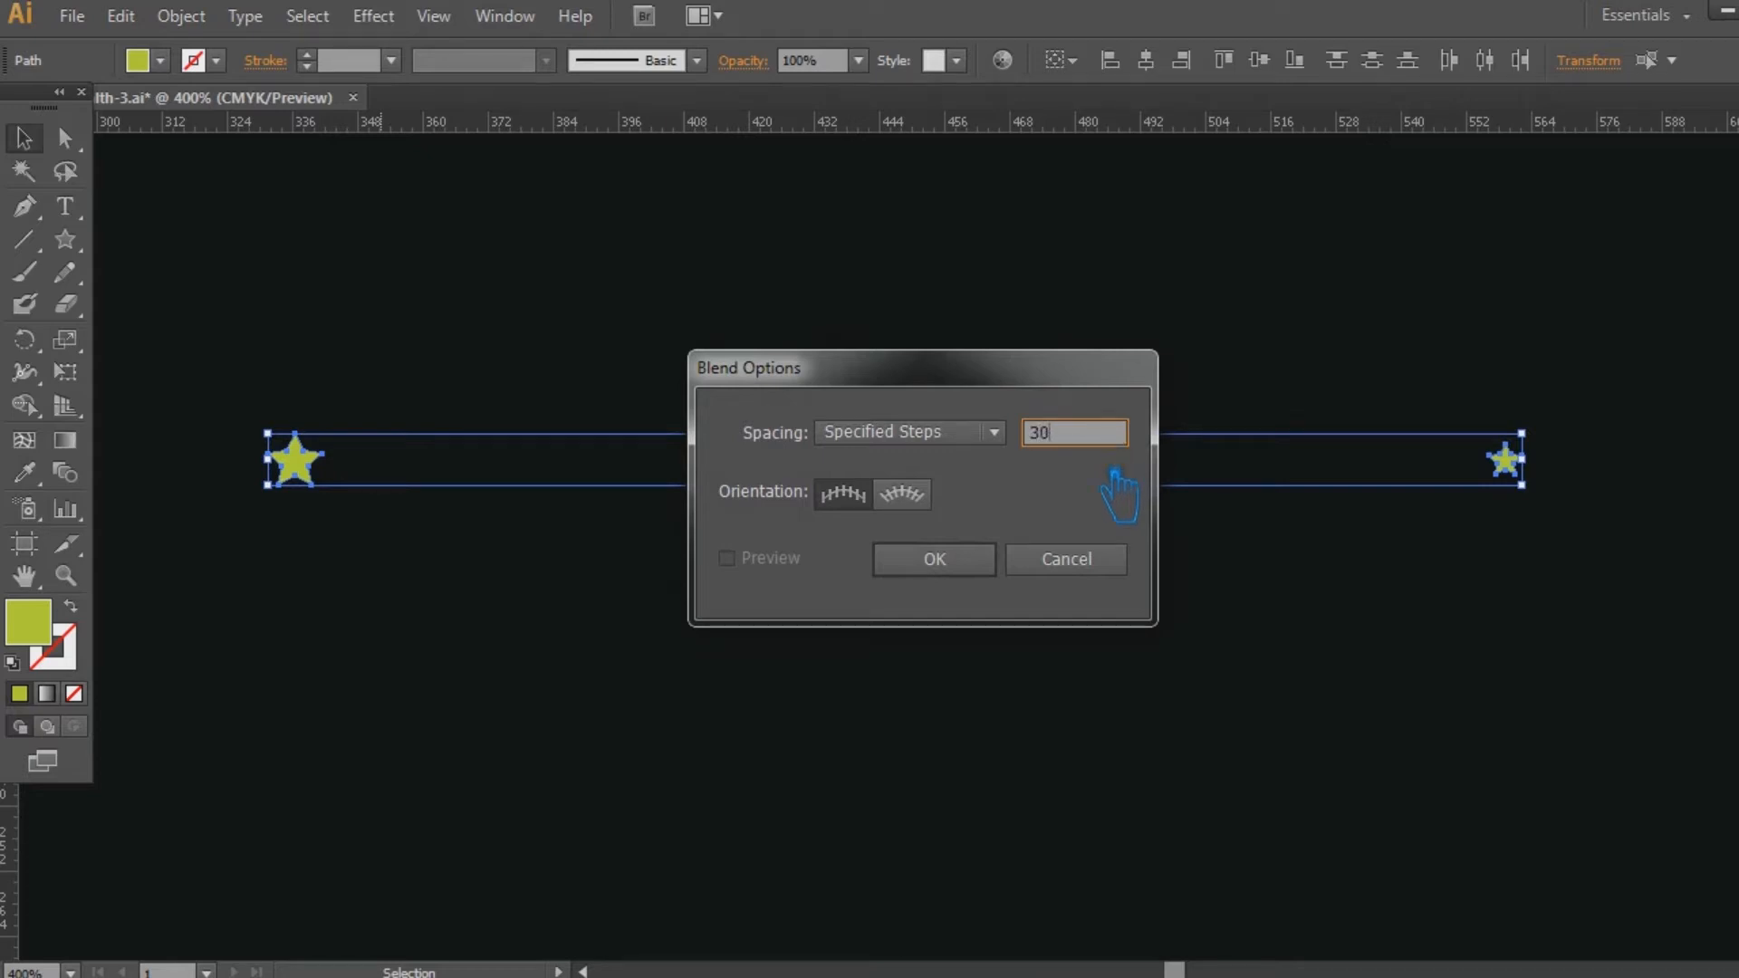
left_click(986, 563)
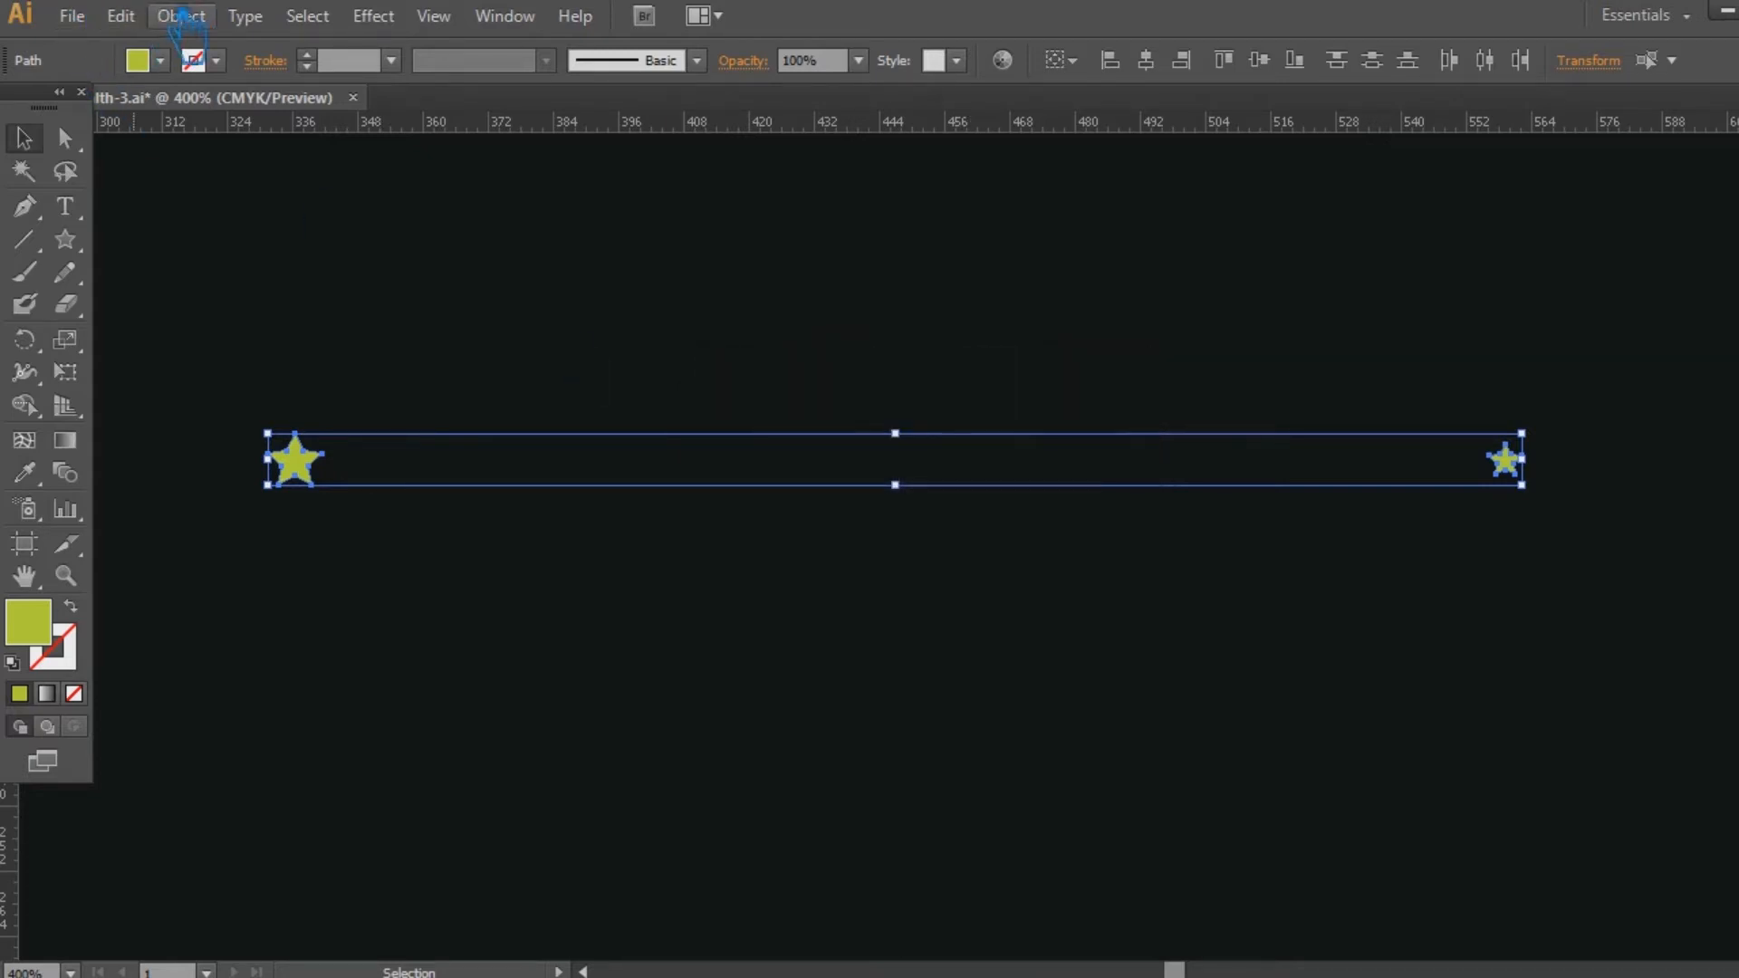
Make a blend between the large star and the smaller star, and deselect it.
left_click(183, 17)
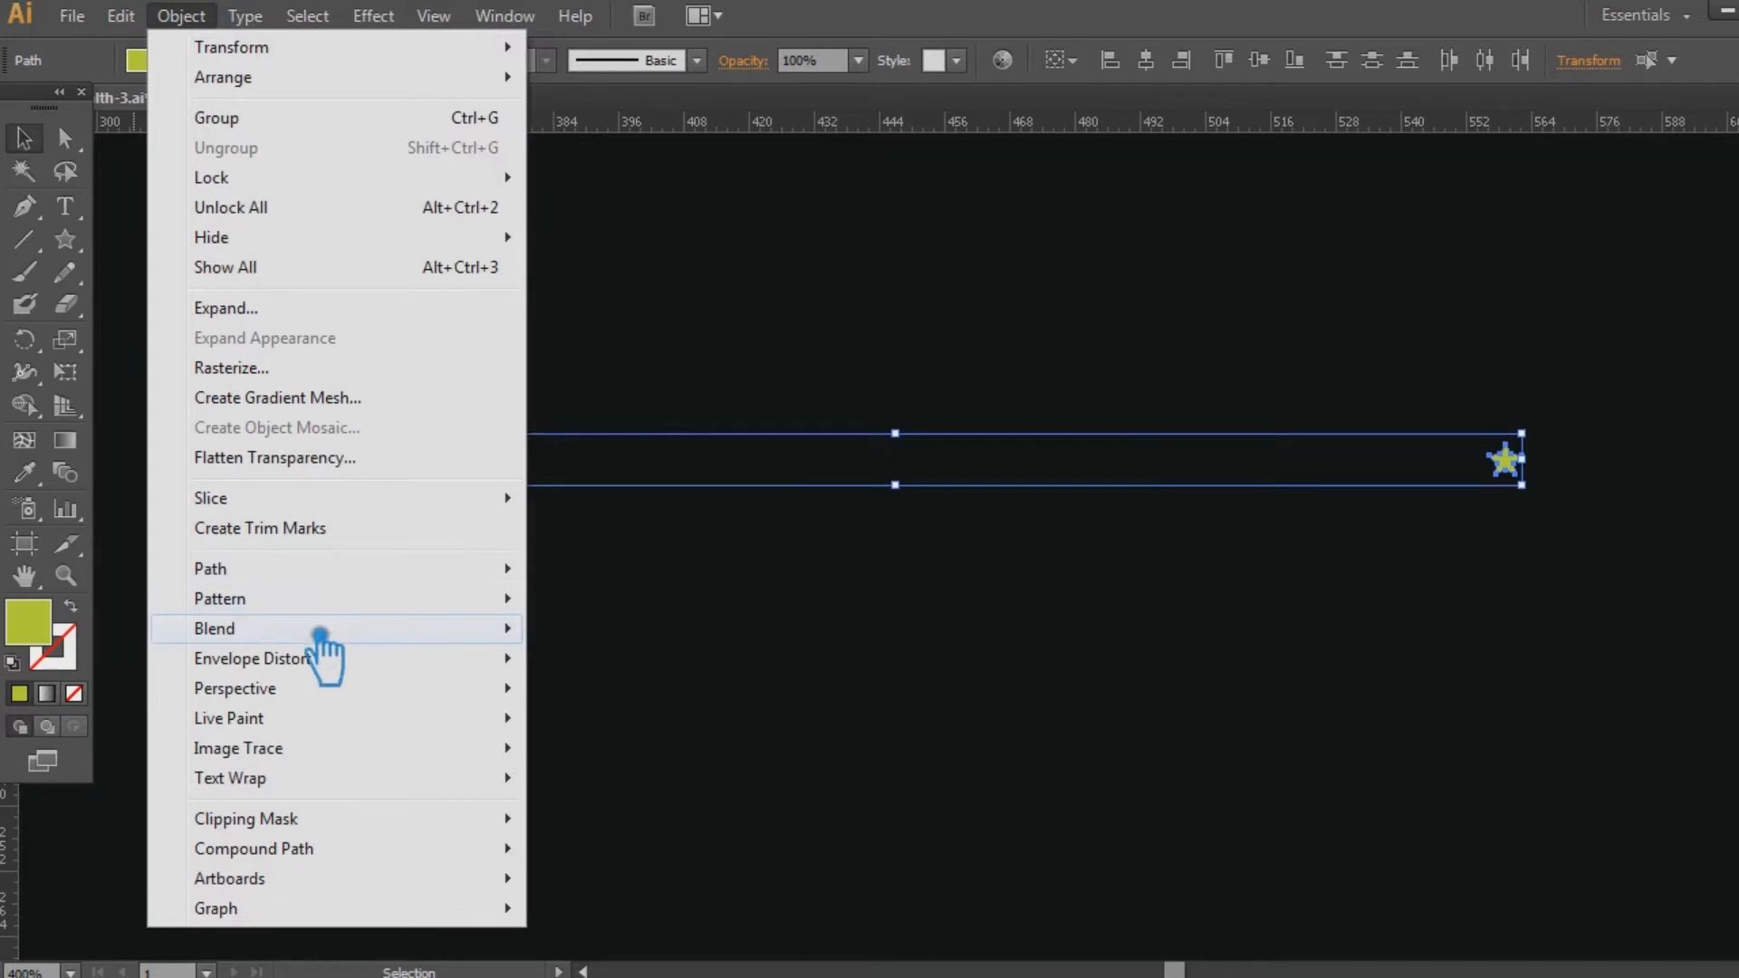
mouse_move(320, 632)
left_click(587, 634)
left_click(779, 707)
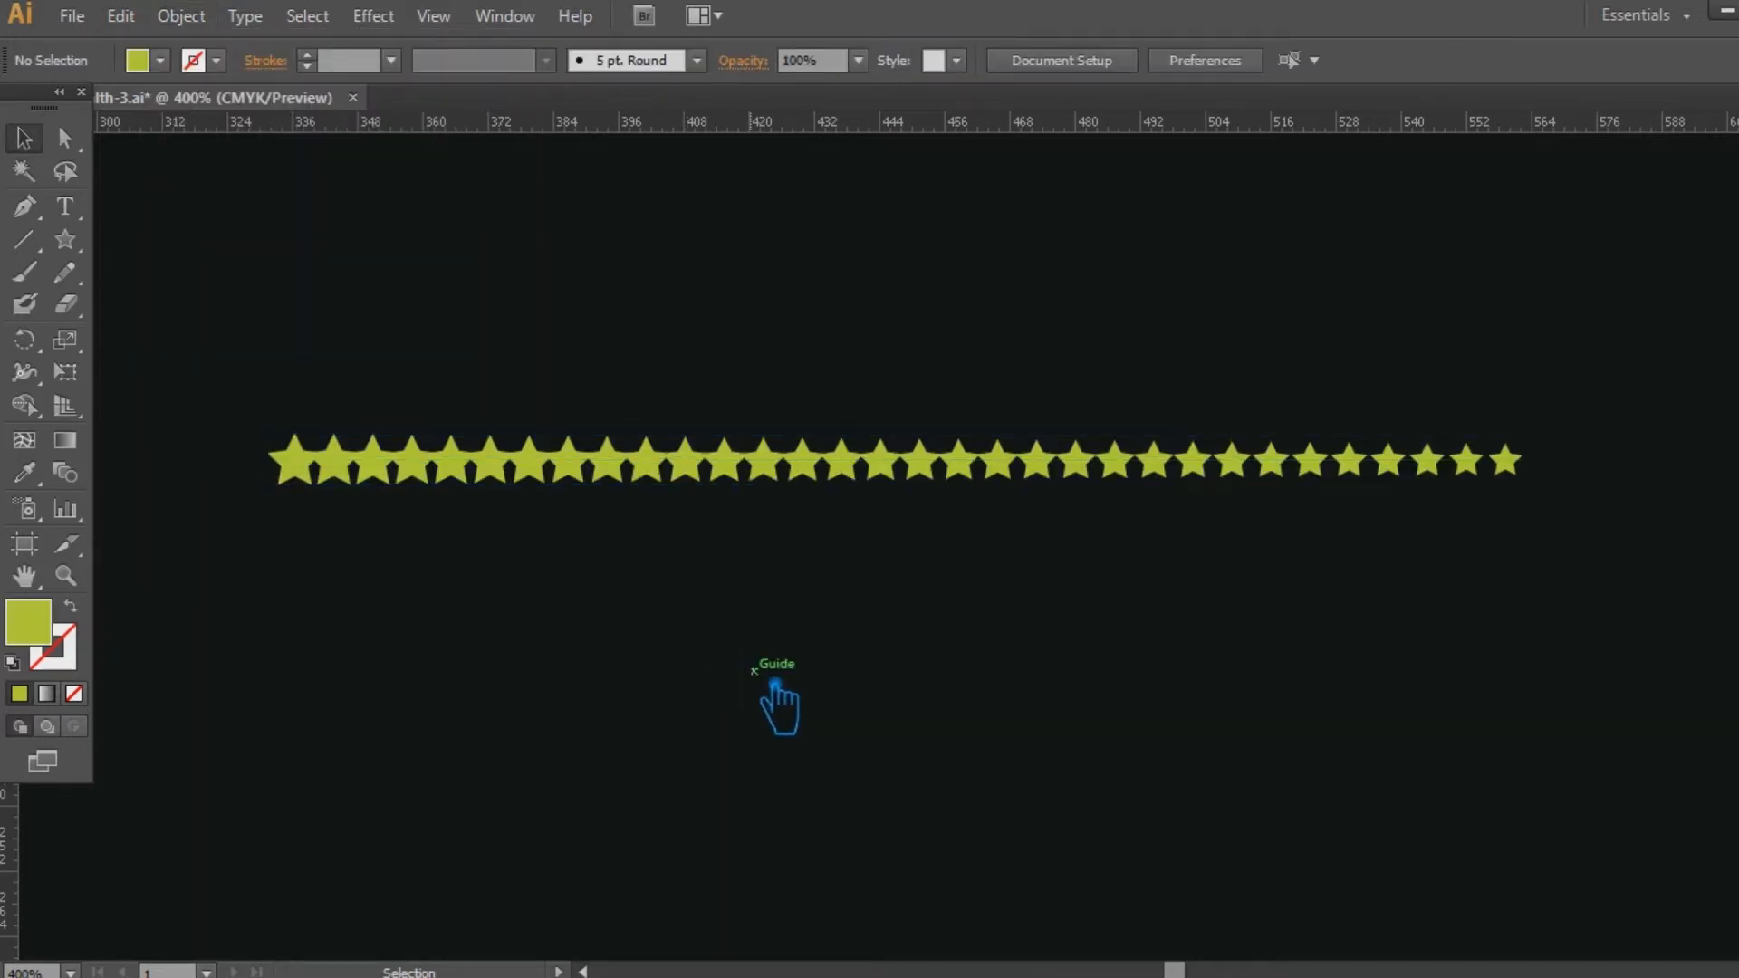
Undo the star blend and scale the smaller star down further.
key("ctrl+z")
left_click(916, 659)
left_click(1515, 462)
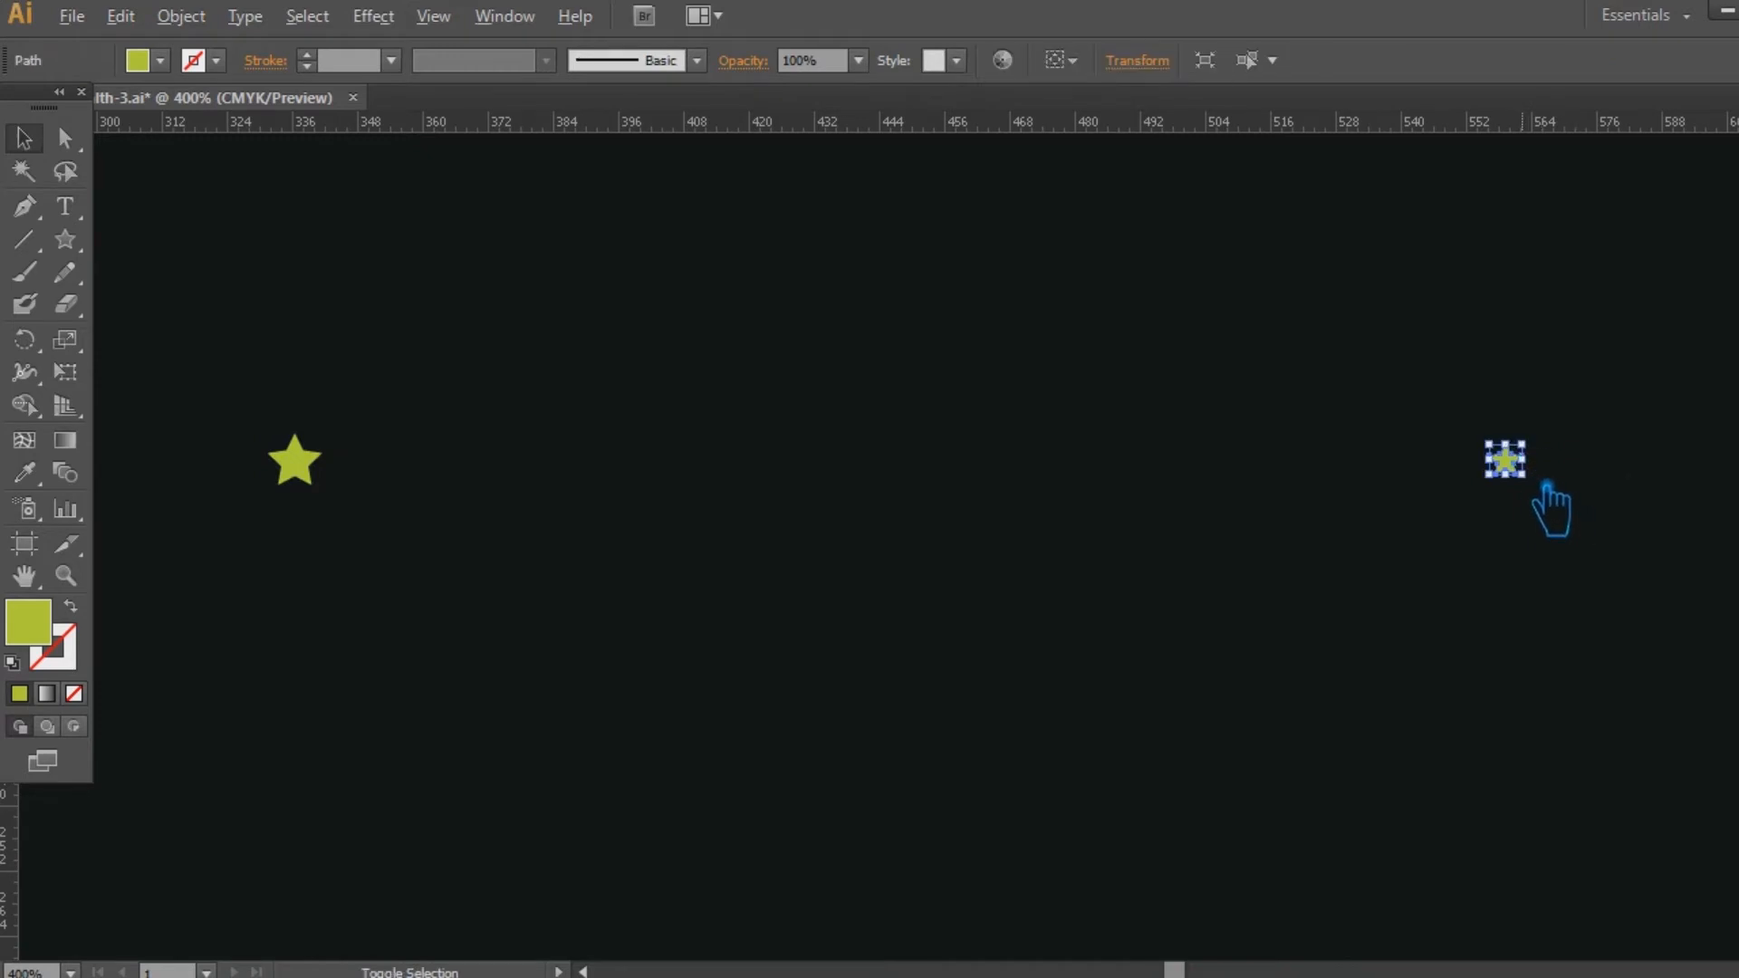
left_click_drag(1610, 587, 326, 375)
right_click(319, 480)
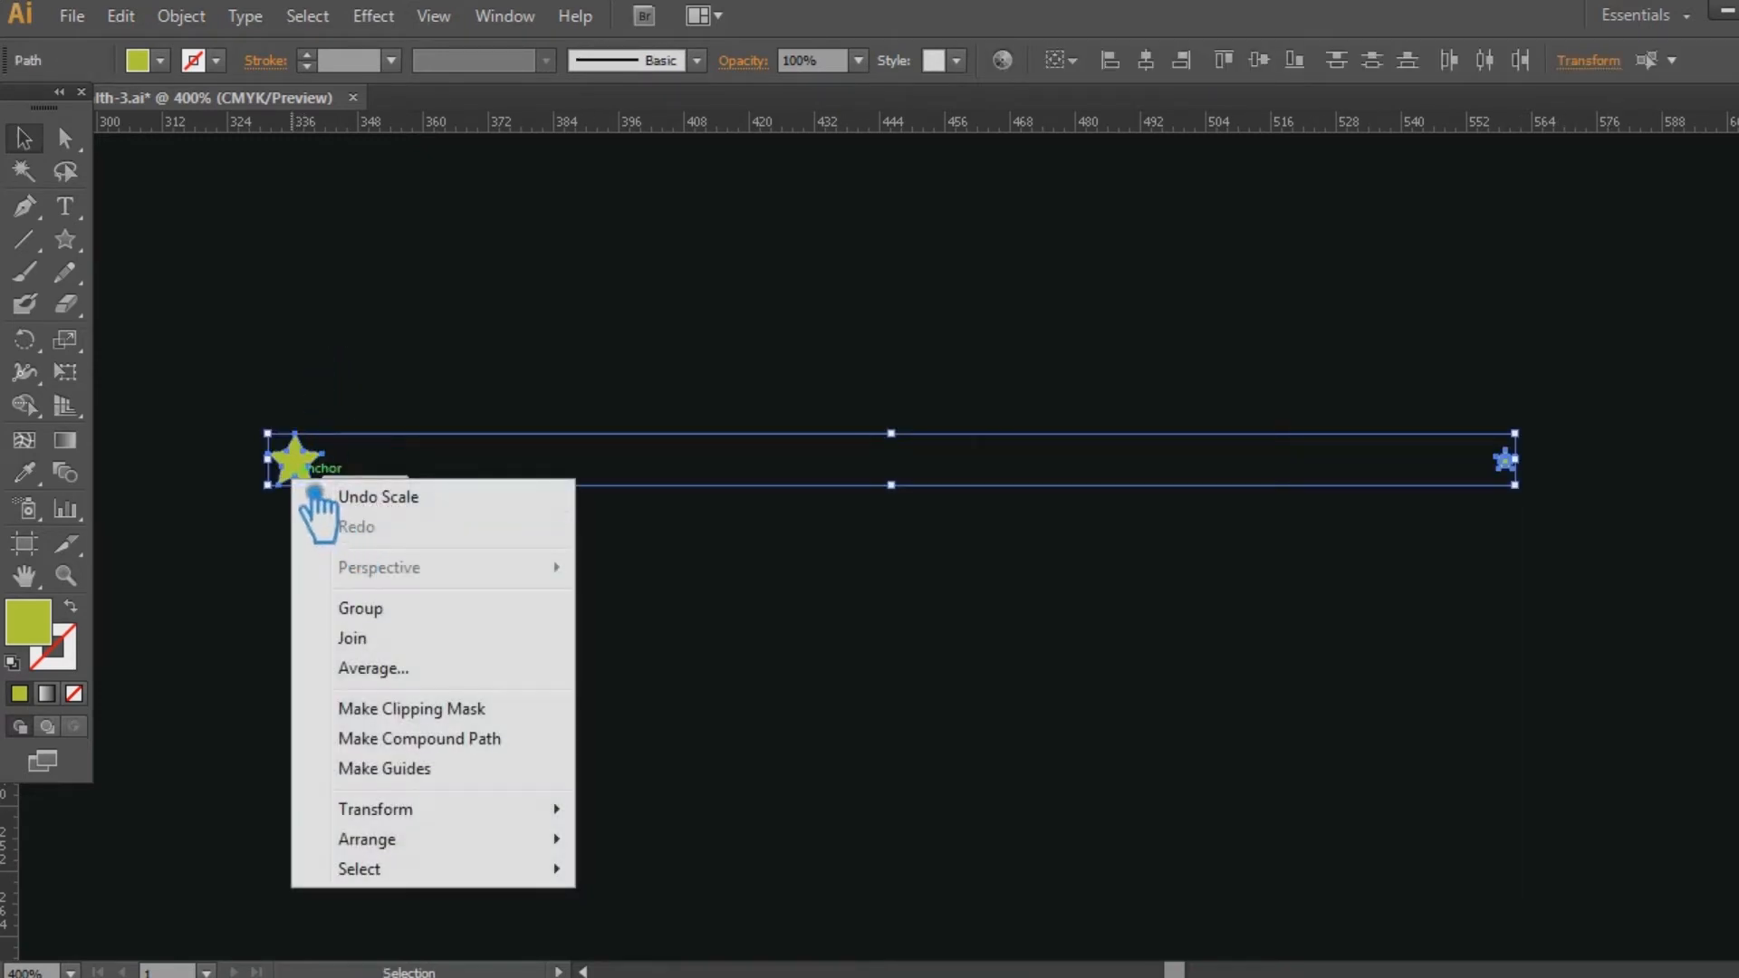
key("Escape")
left_click(374, 457)
Select the large star and the reduced star and make a blend between them.
left_click_drag(1522, 576, 267, 342)
left_click(195, 15)
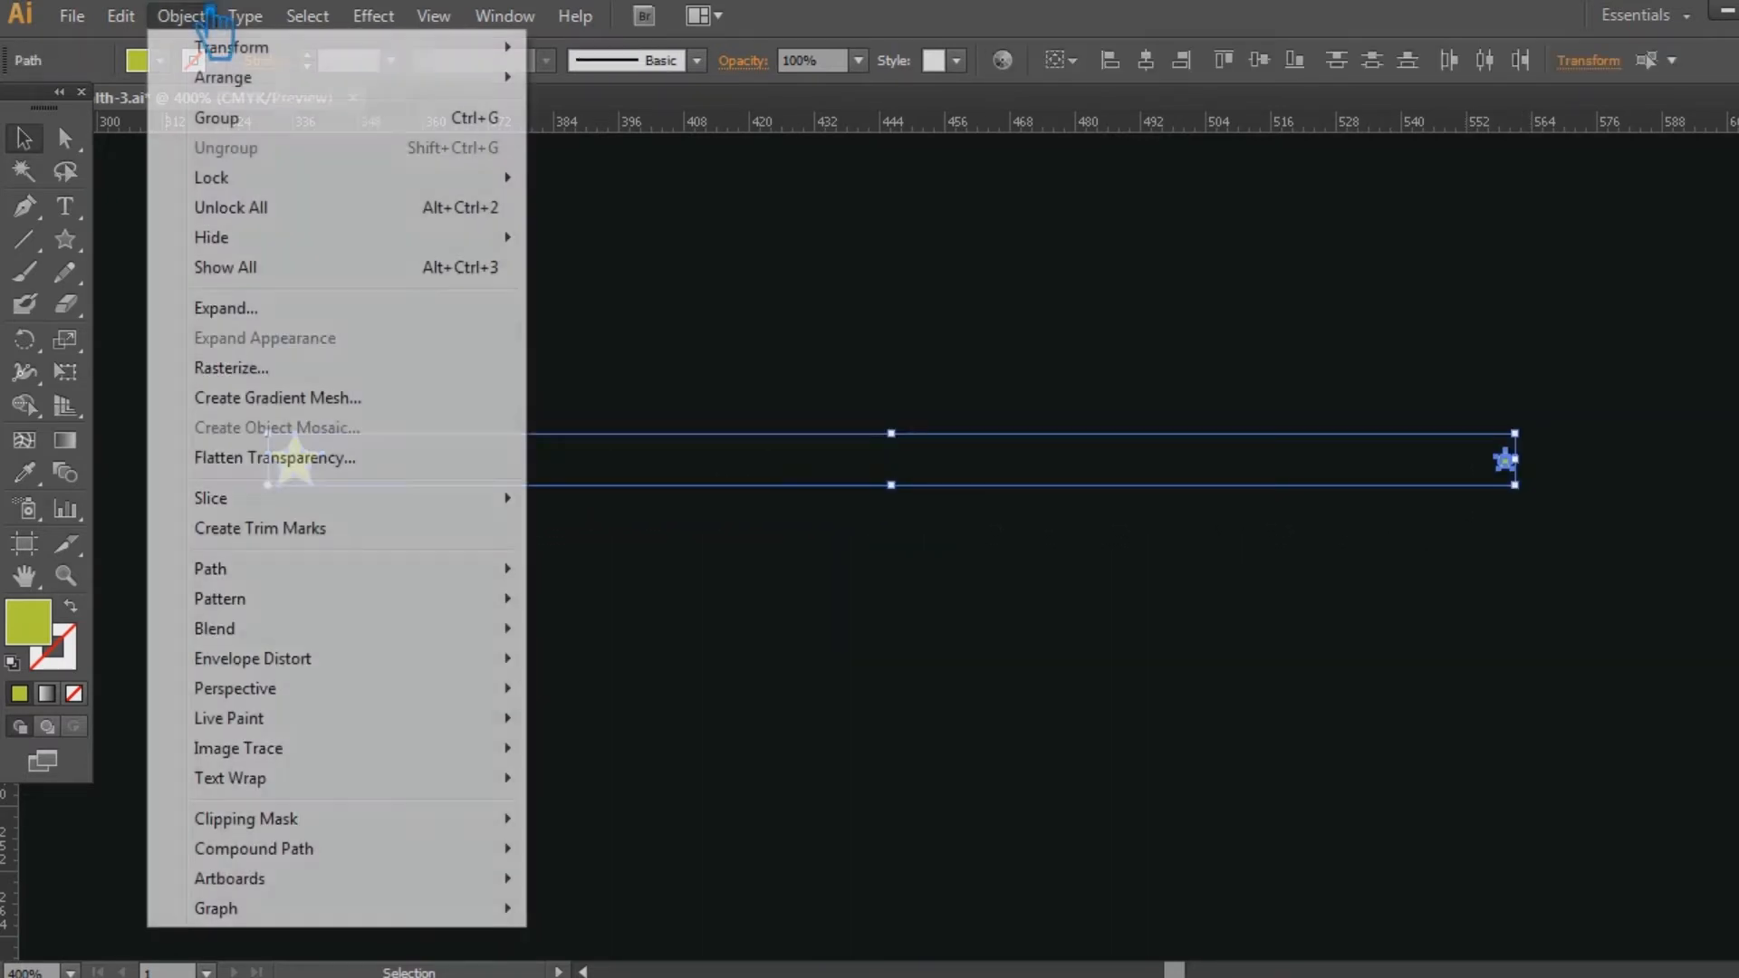
mouse_move(276, 628)
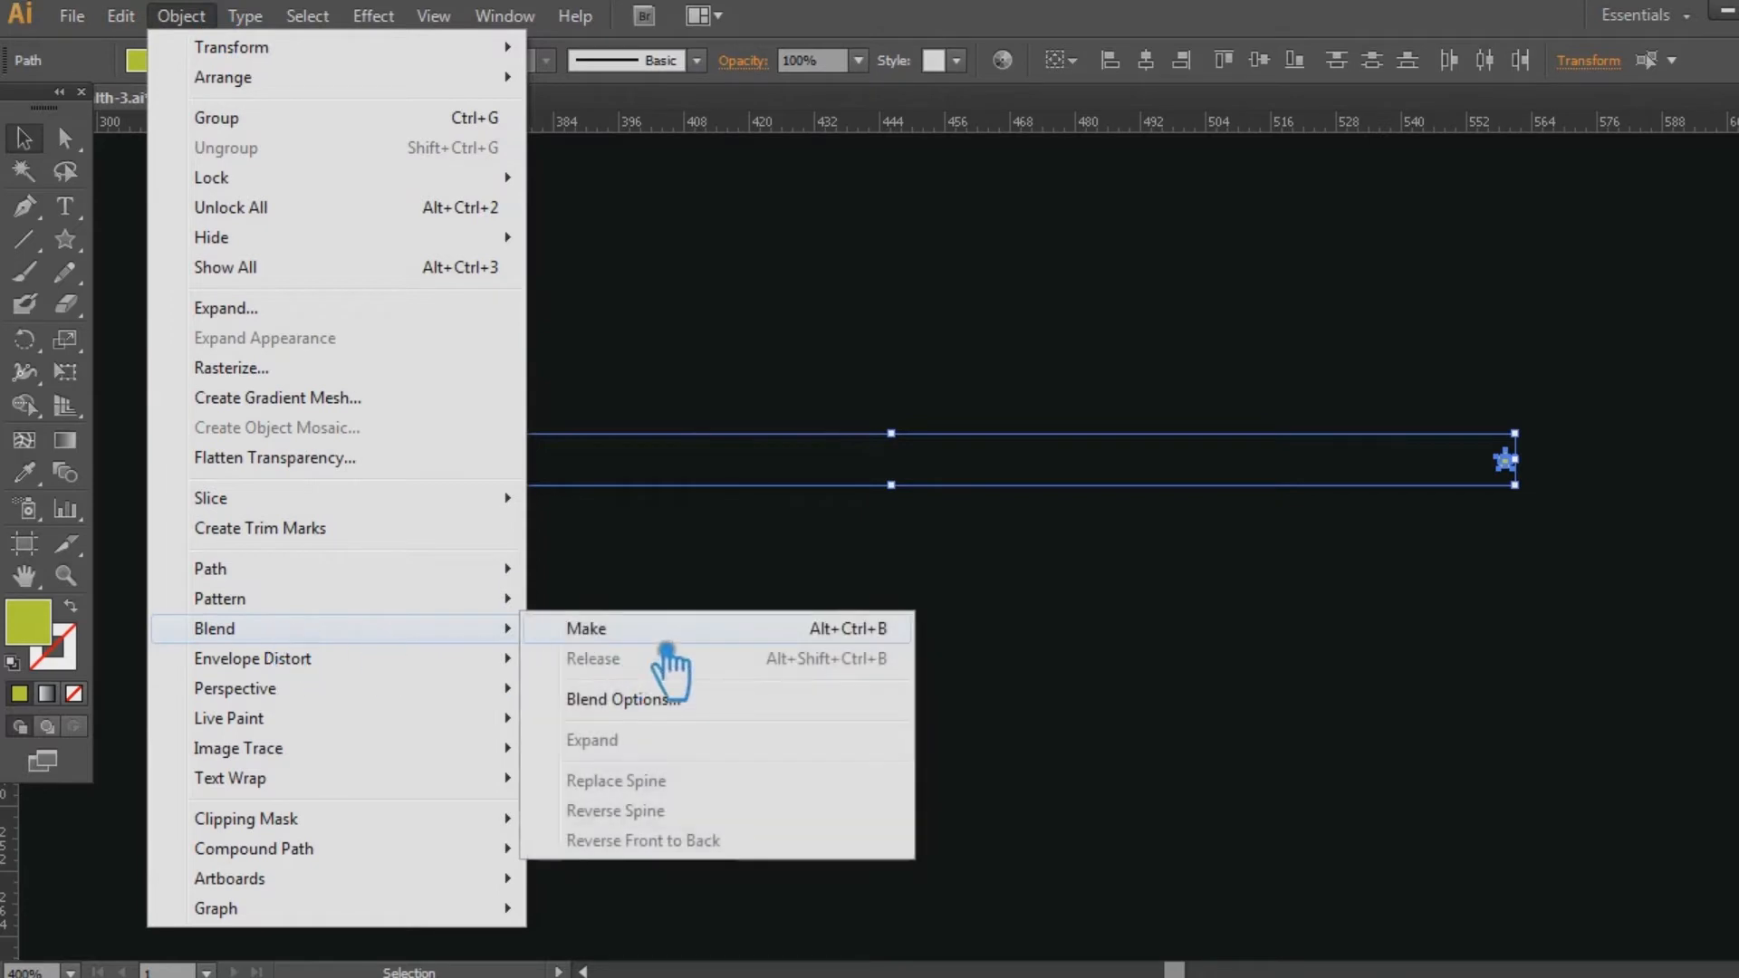
left_click(637, 634)
left_click(1084, 685)
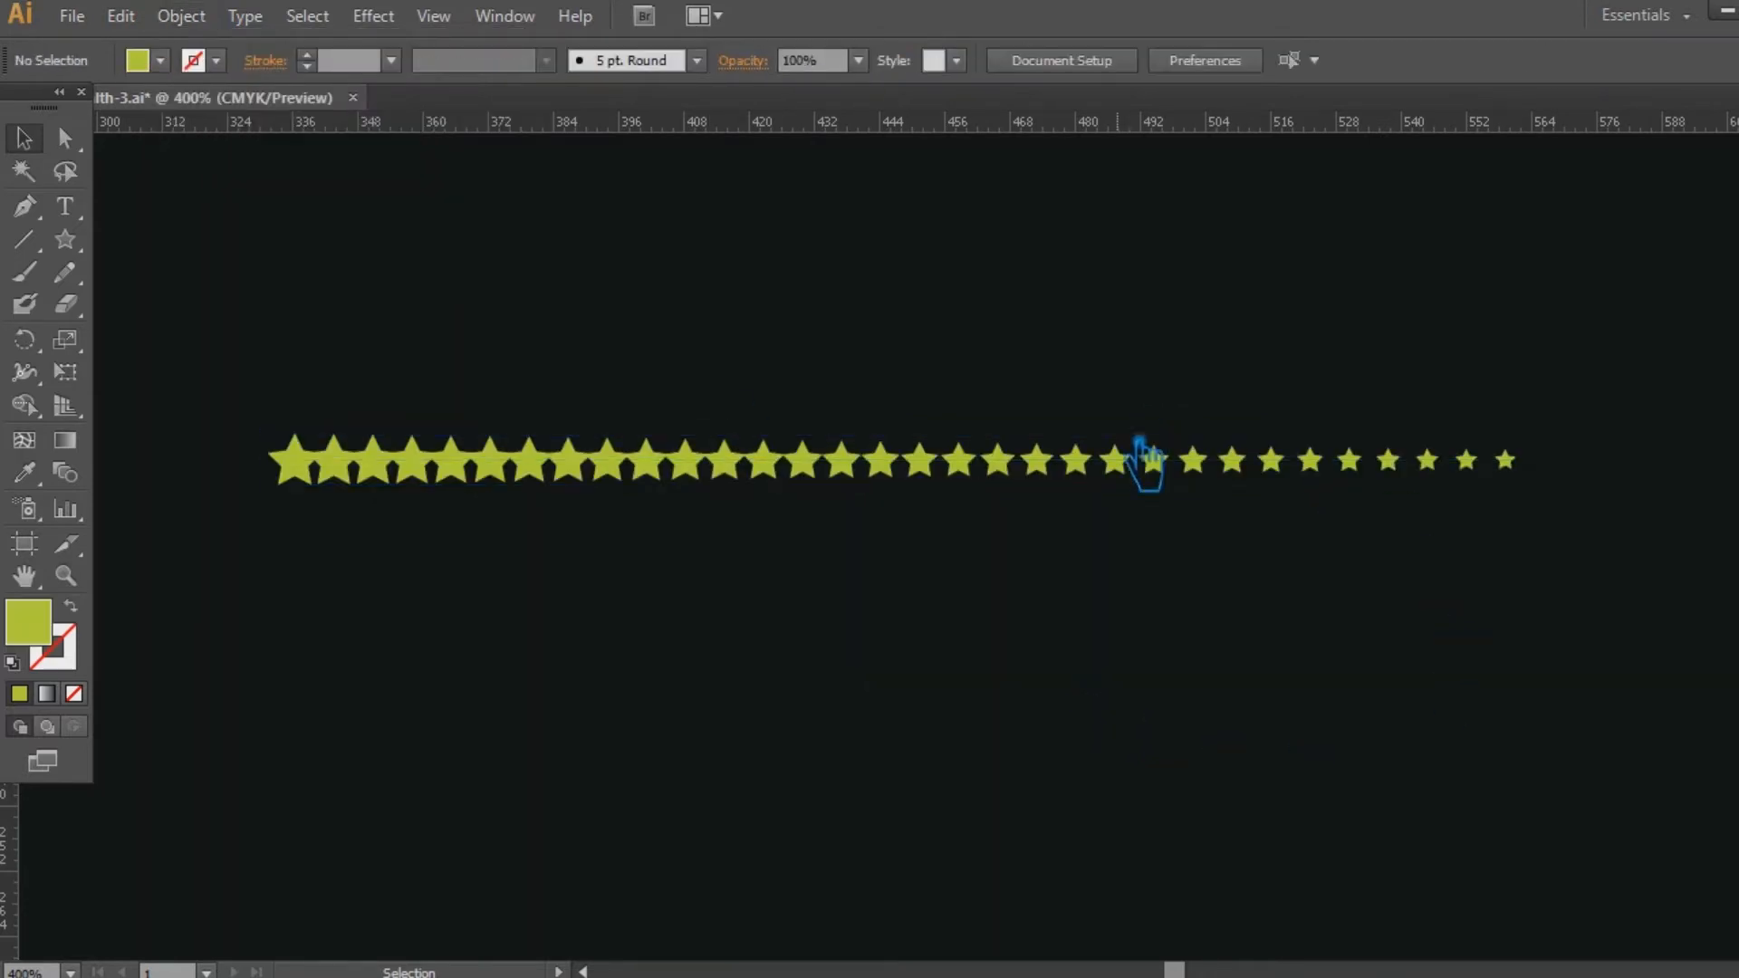
Undo the blend between the two stars and delete the small star.
key("ctrl+z")
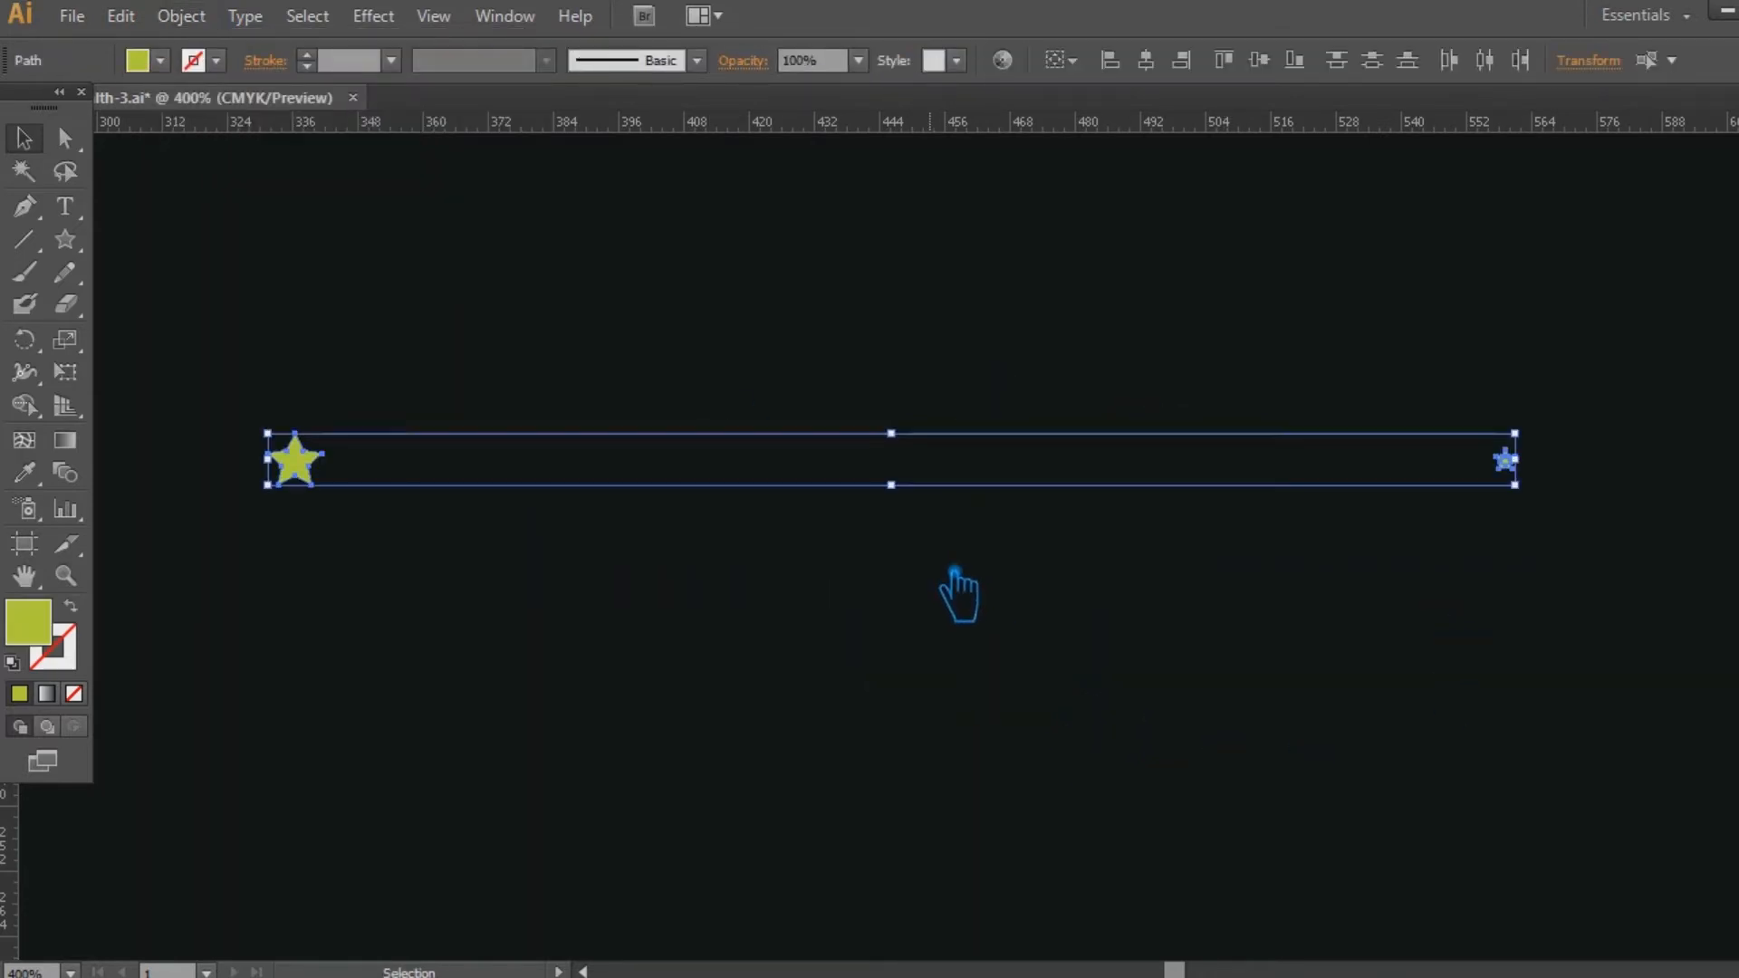
left_click(1257, 562)
left_click(1506, 460)
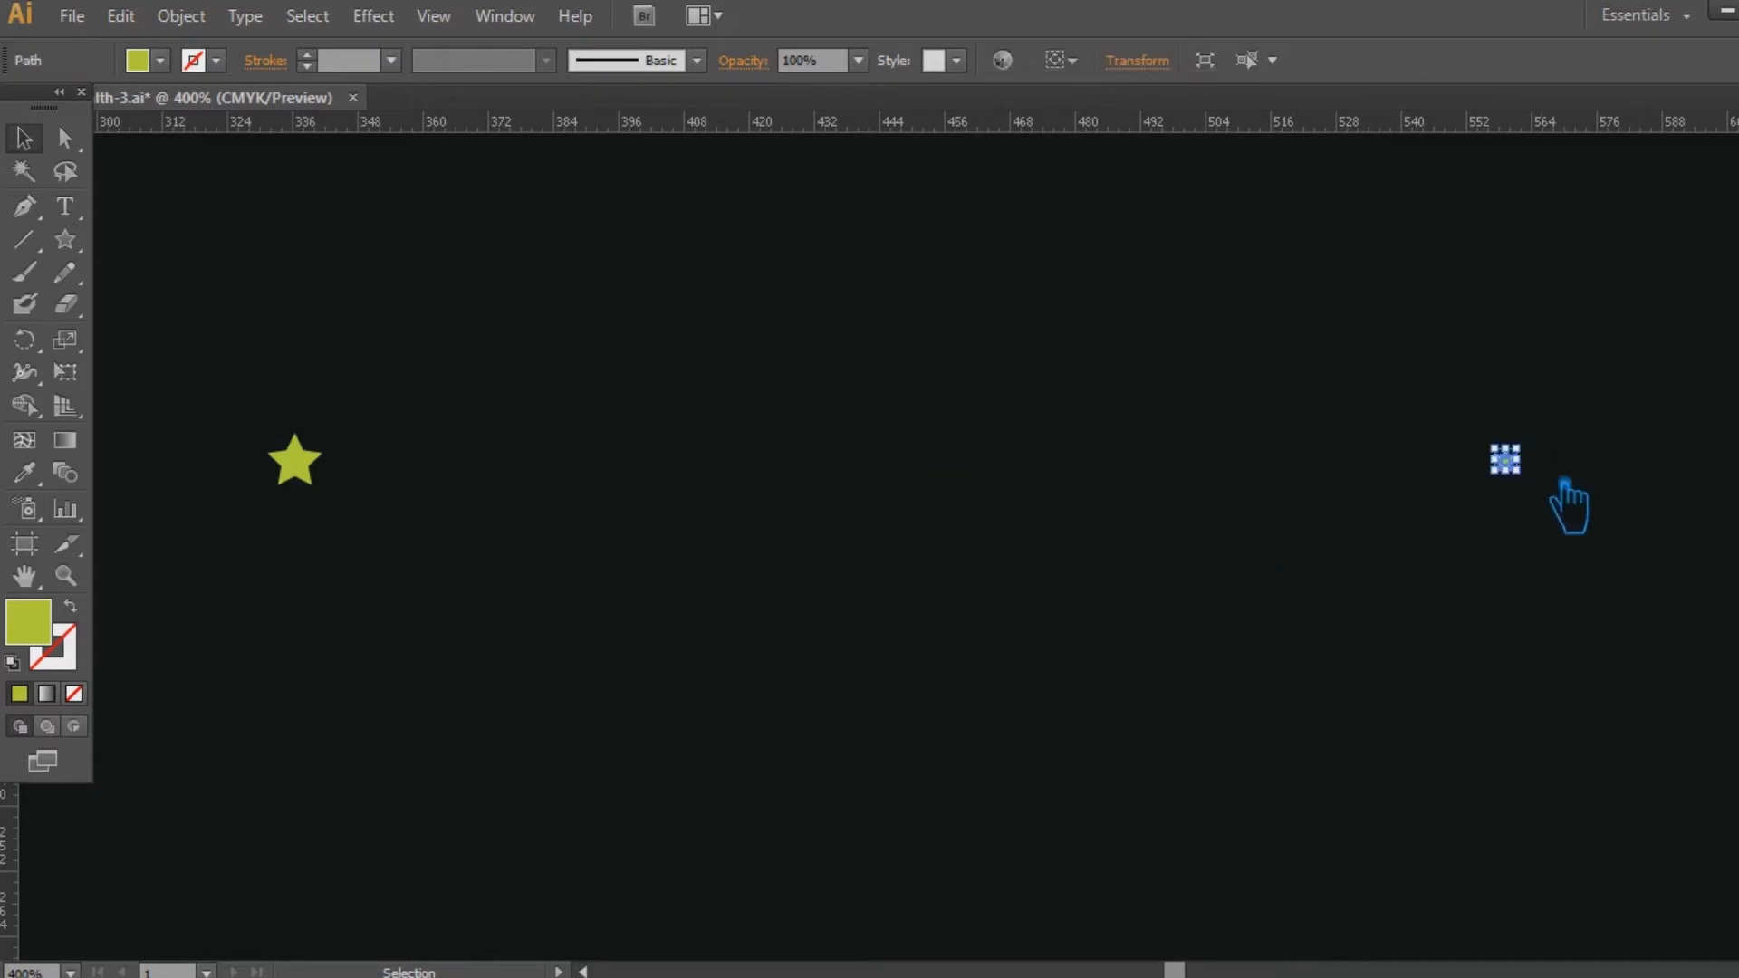
key("Delete")
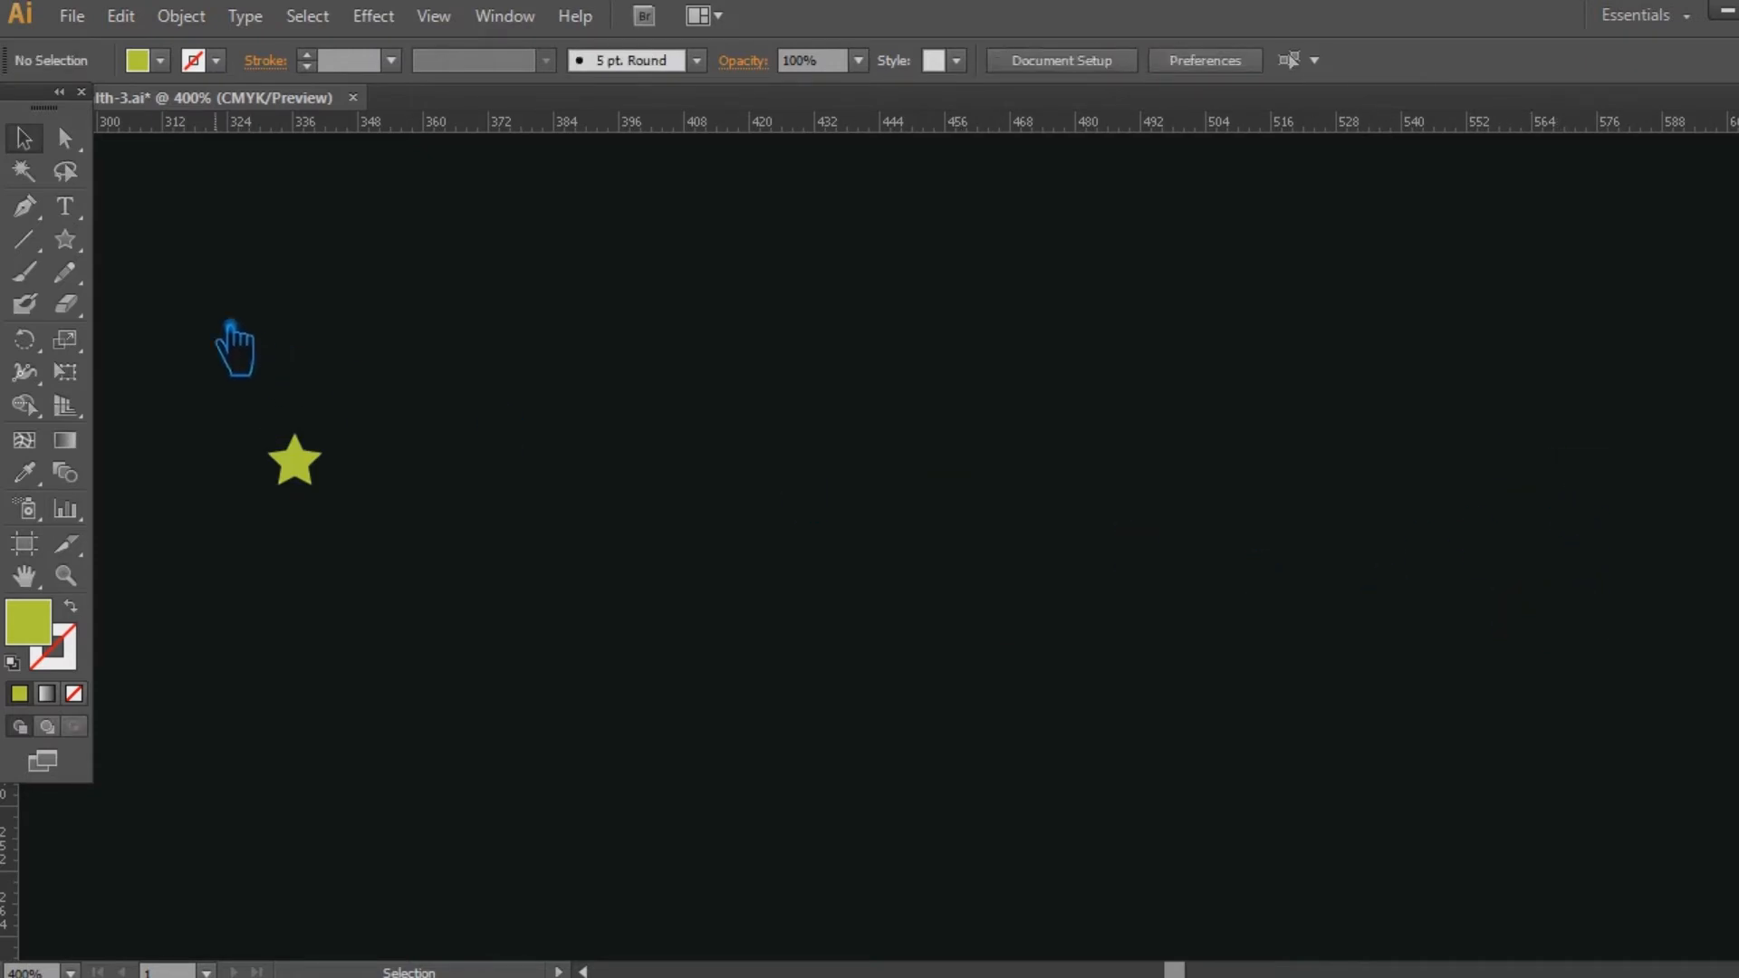
Draw a small circle with the Ellipse tool near where the deleted star was.
left_click(79, 245)
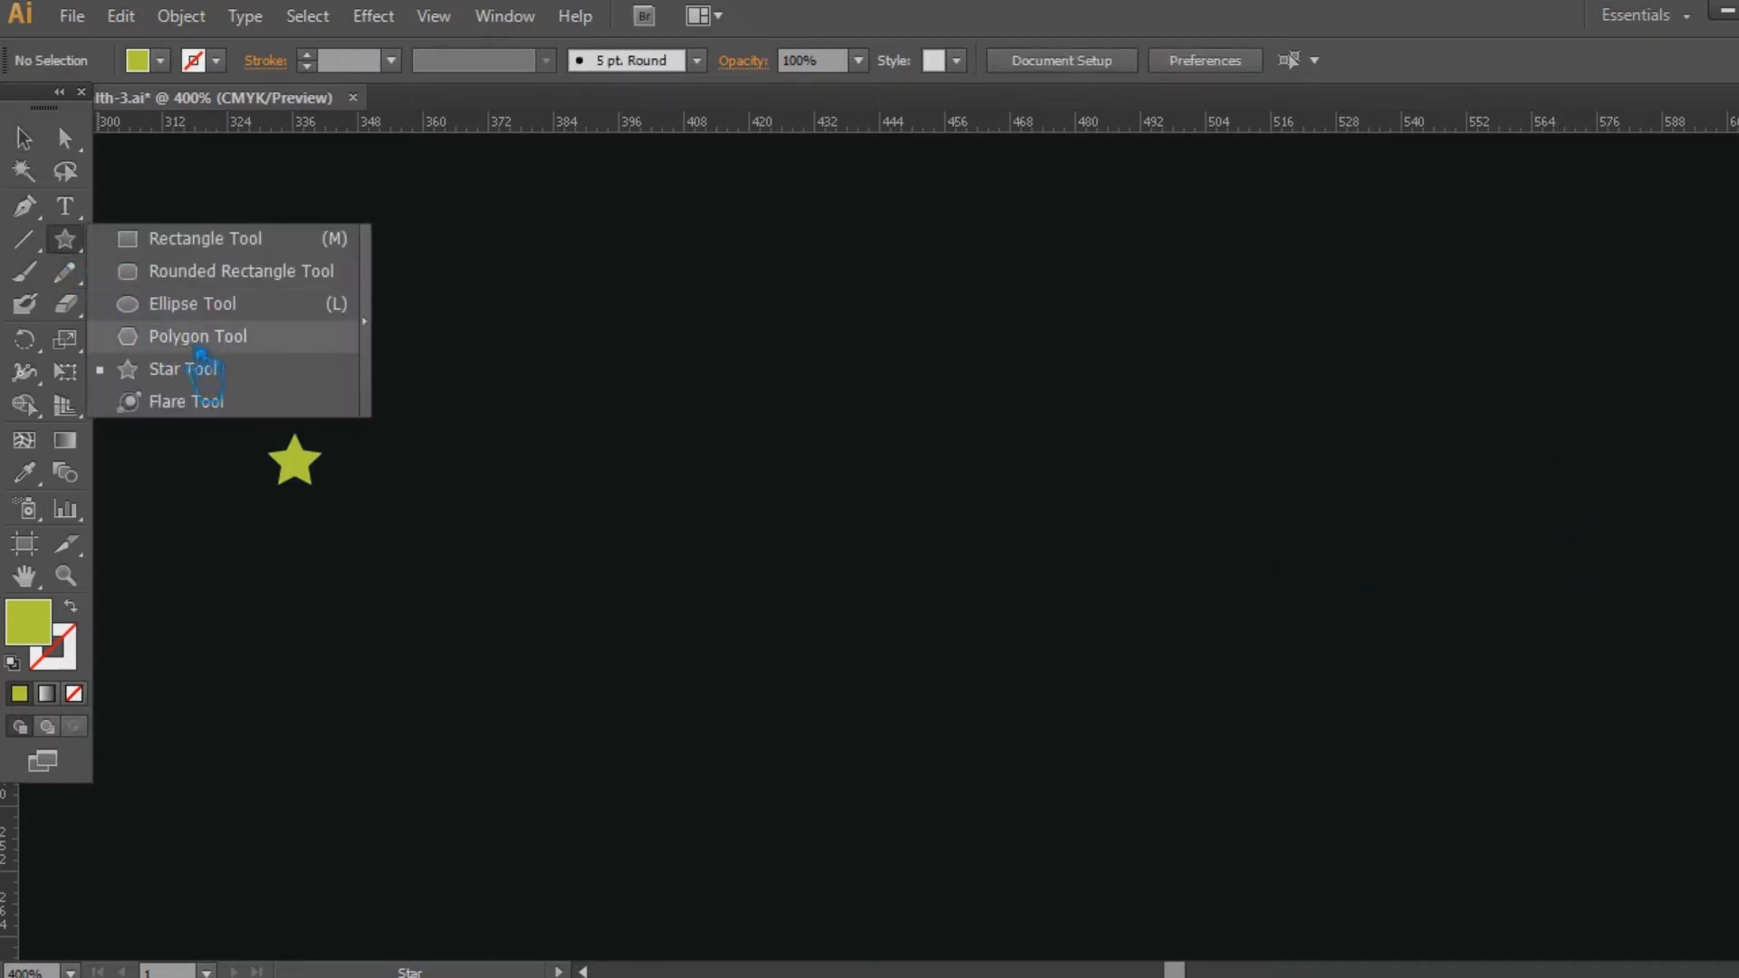
left_click(192, 303)
left_click_drag(1583, 465, 1619, 495)
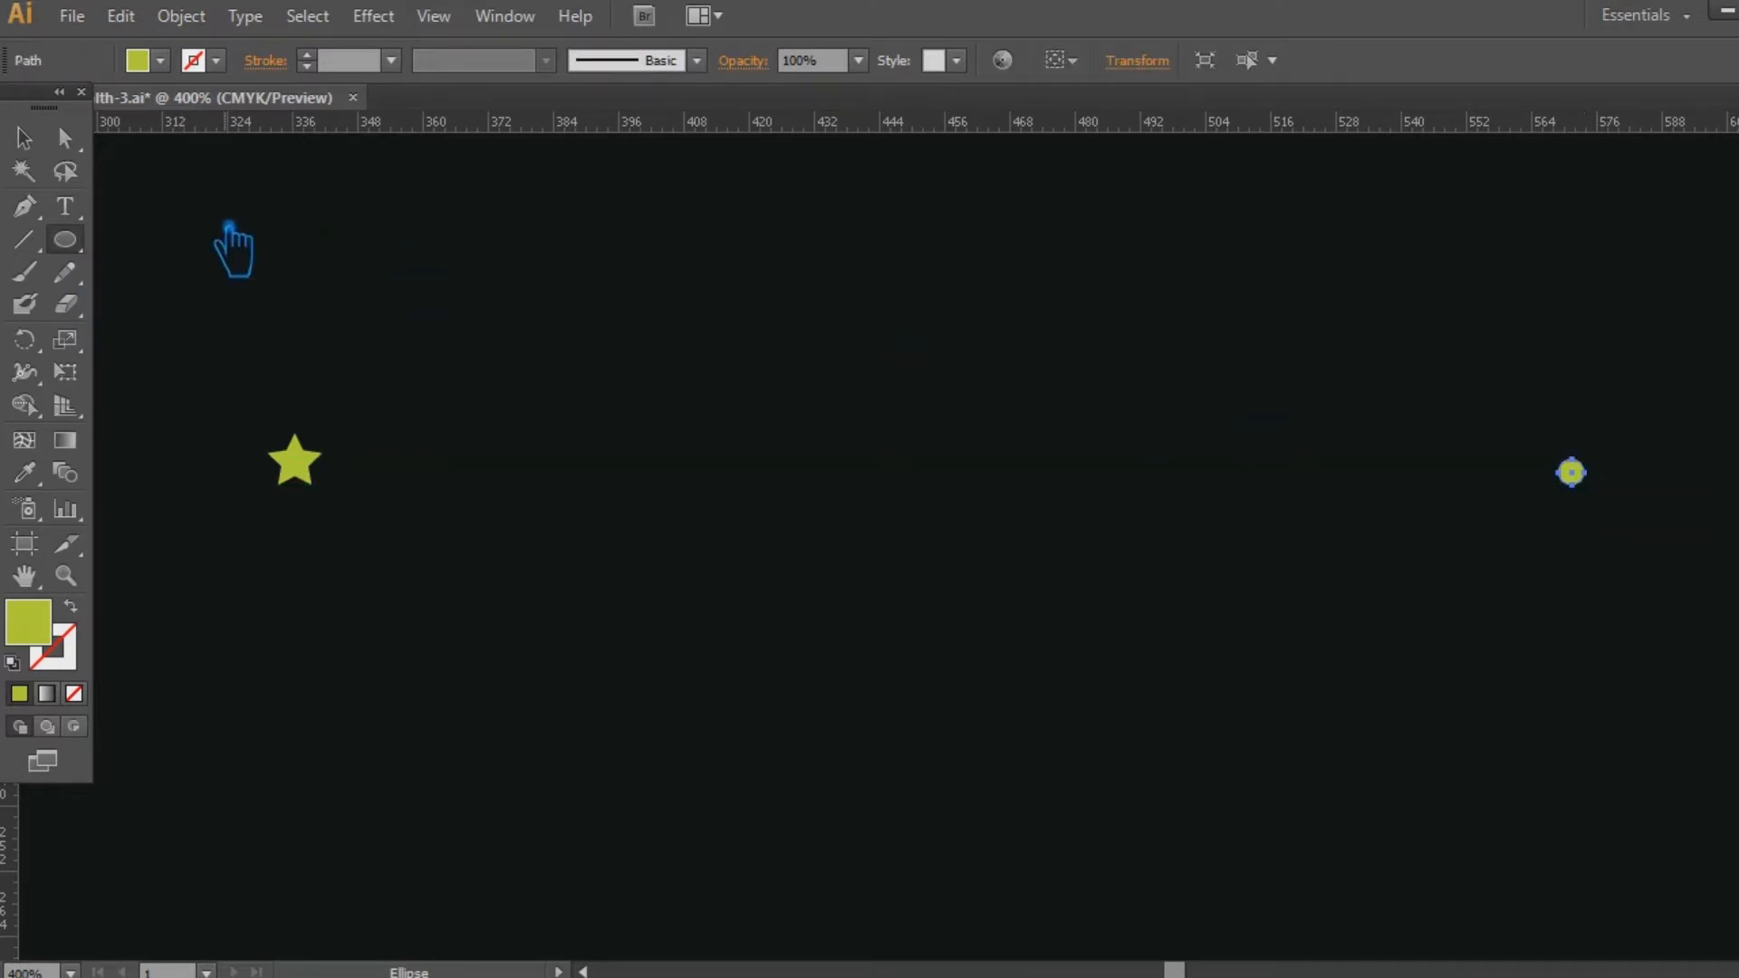
left_click(1429, 613)
Align the star and the circle by their vertical centers and make a blend between them.
left_click_drag(1629, 589, 210, 311)
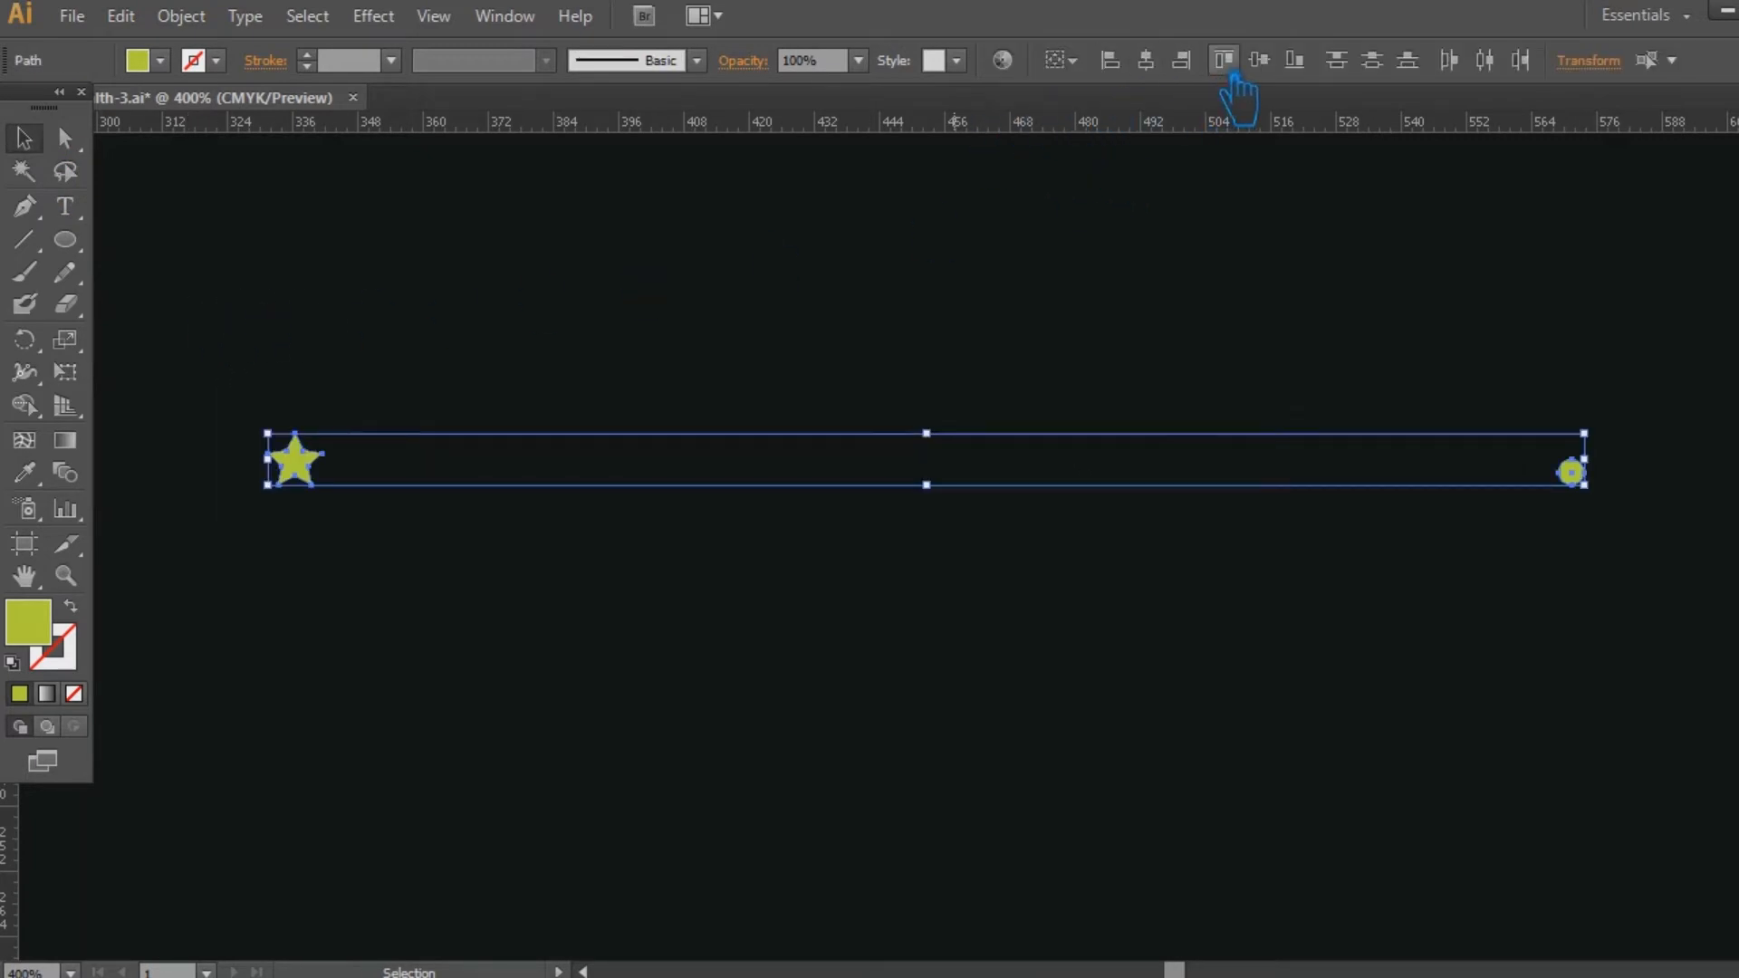
left_click(1261, 61)
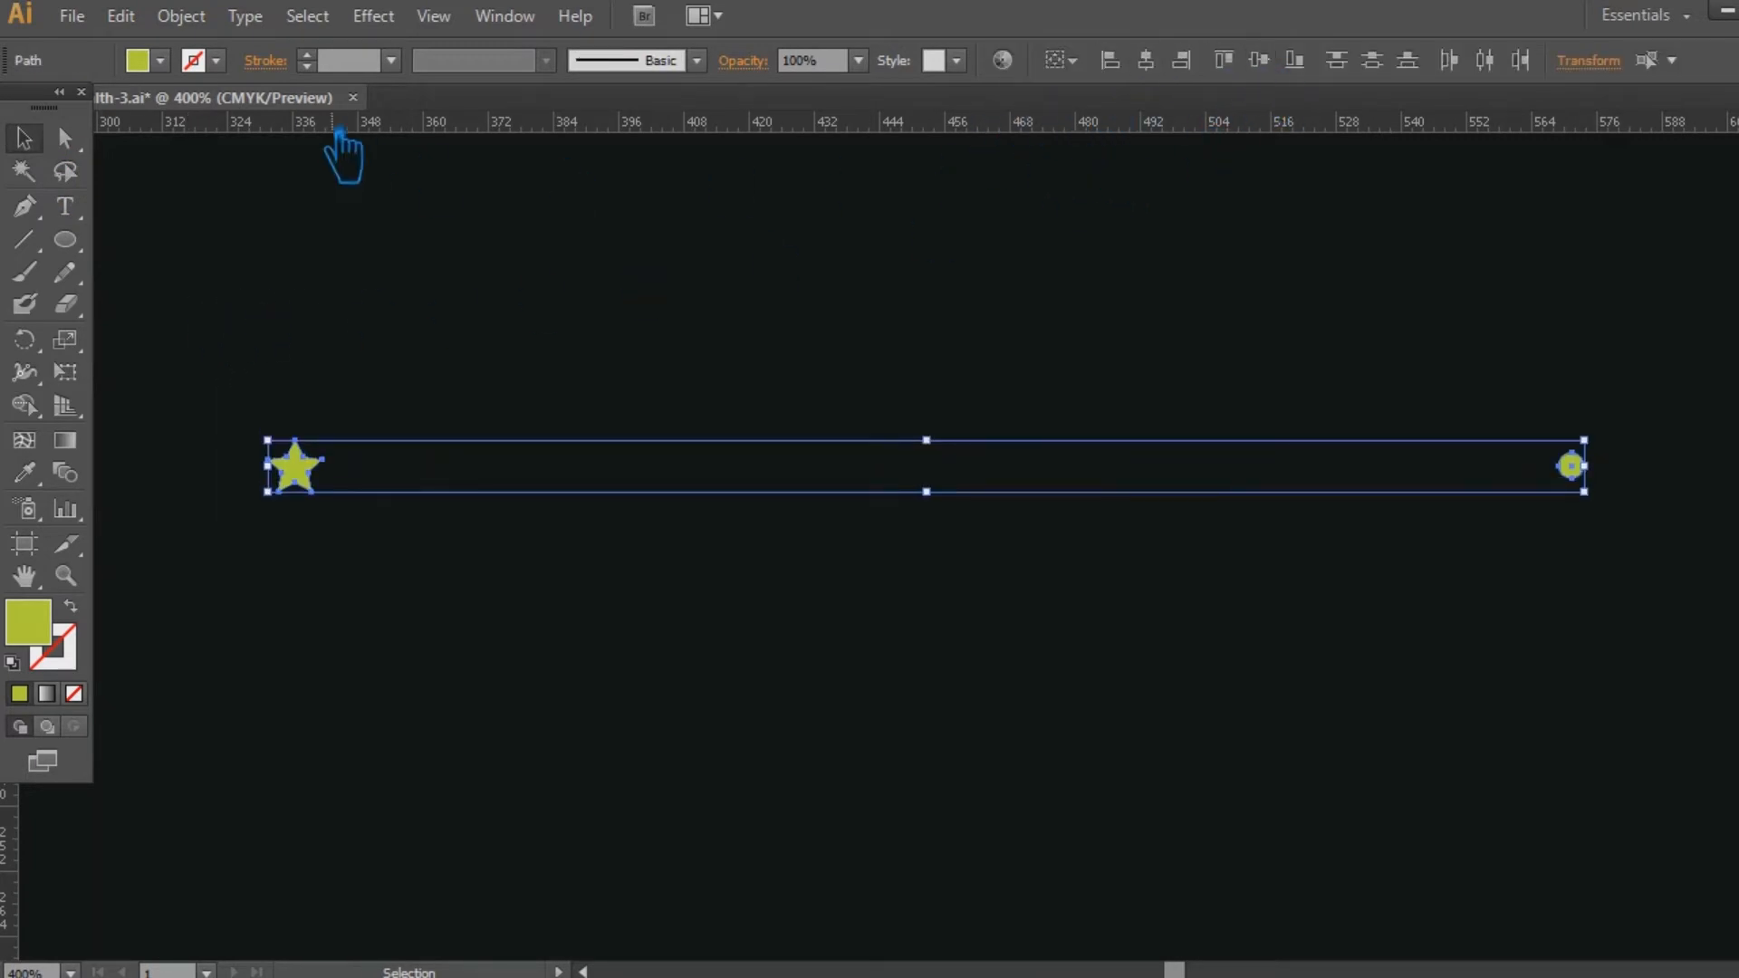
left_click(181, 16)
mouse_move(313, 641)
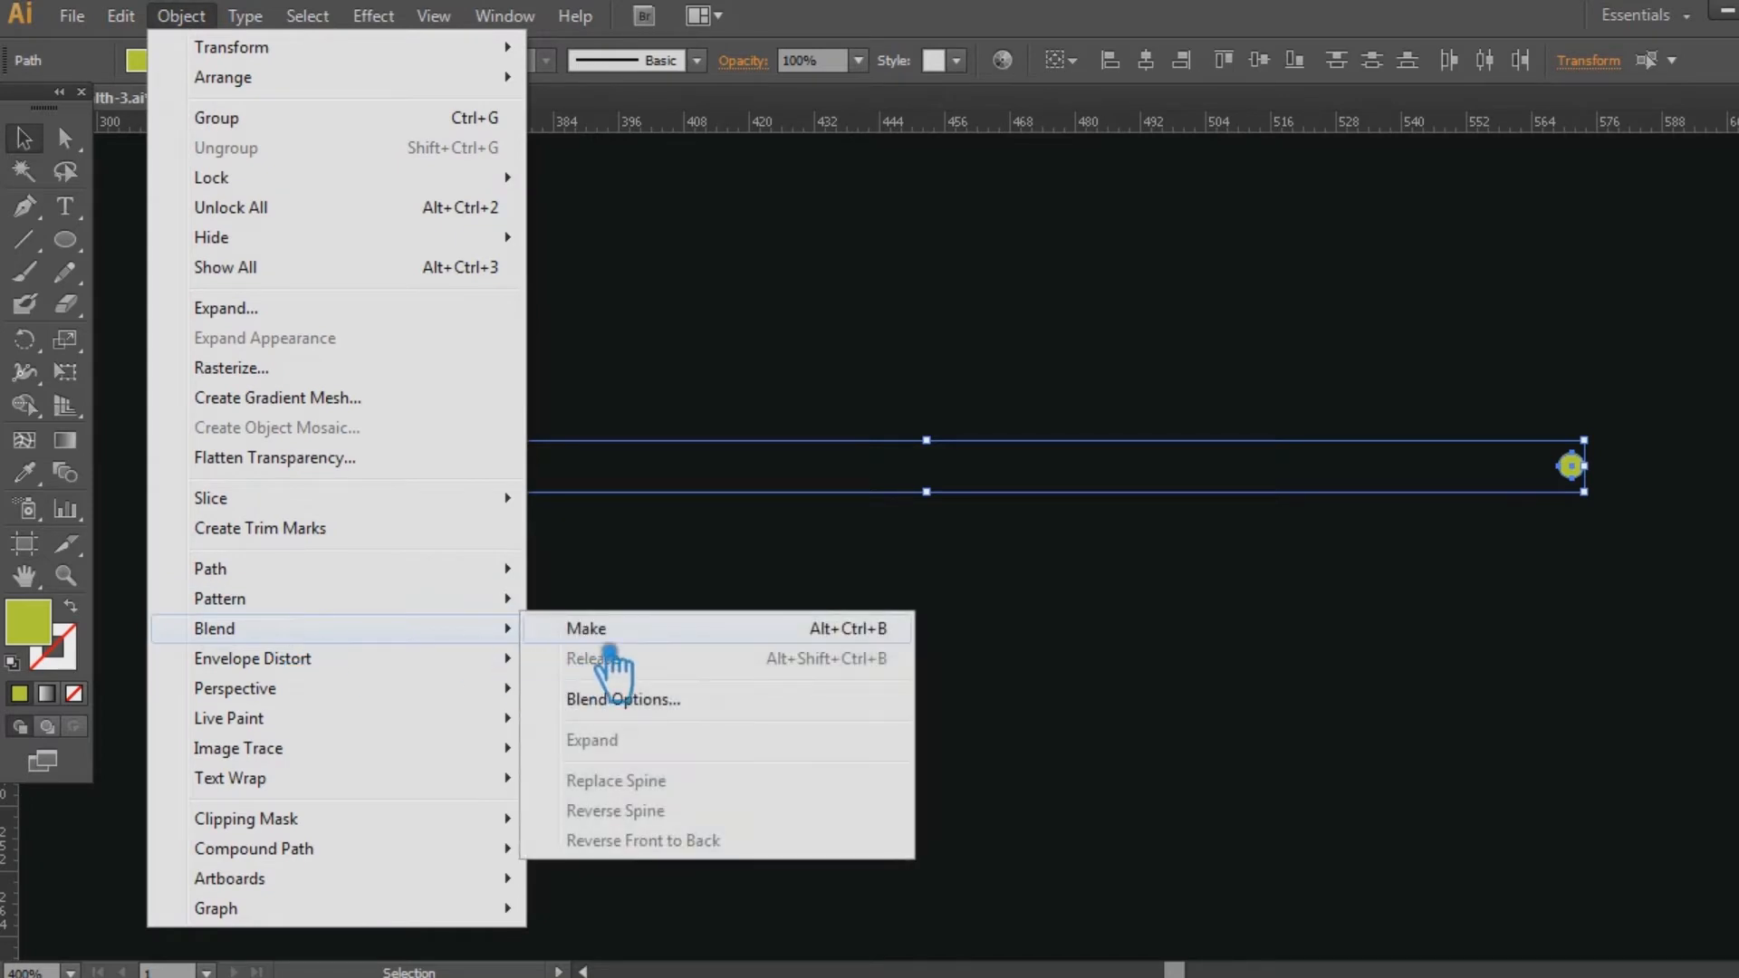
left_click(598, 631)
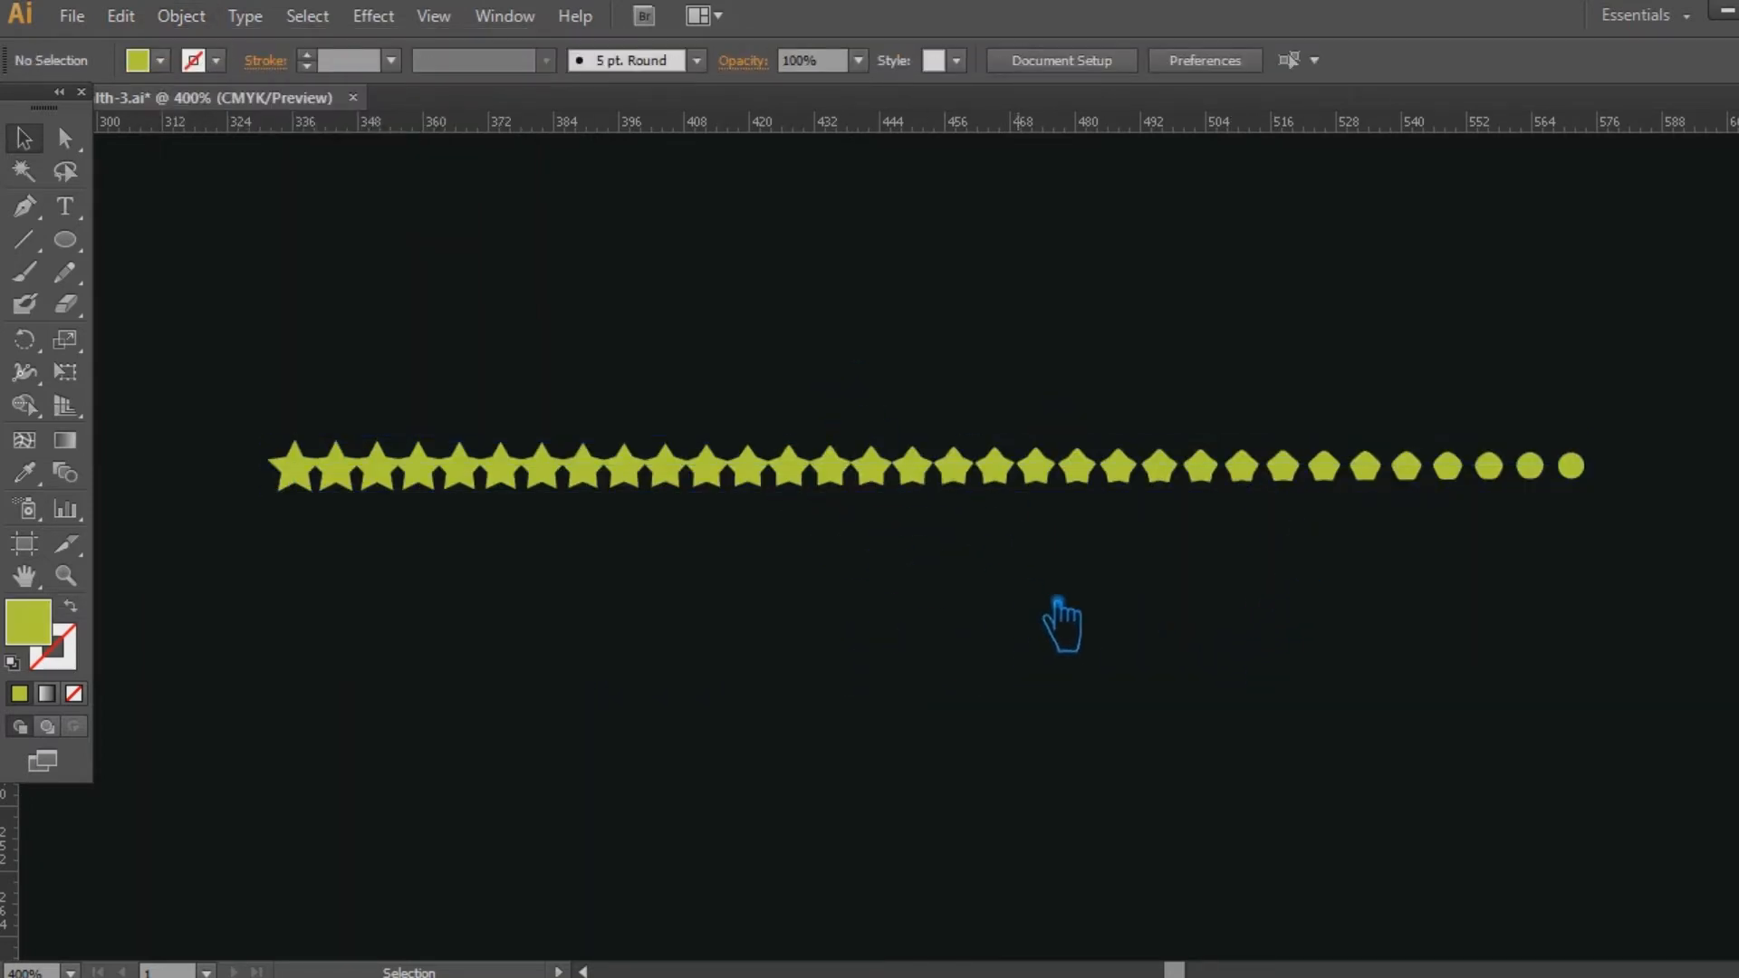
Undo the star-to-circle blend, the circle and the deletion of the small star.
key("ctrl+z")
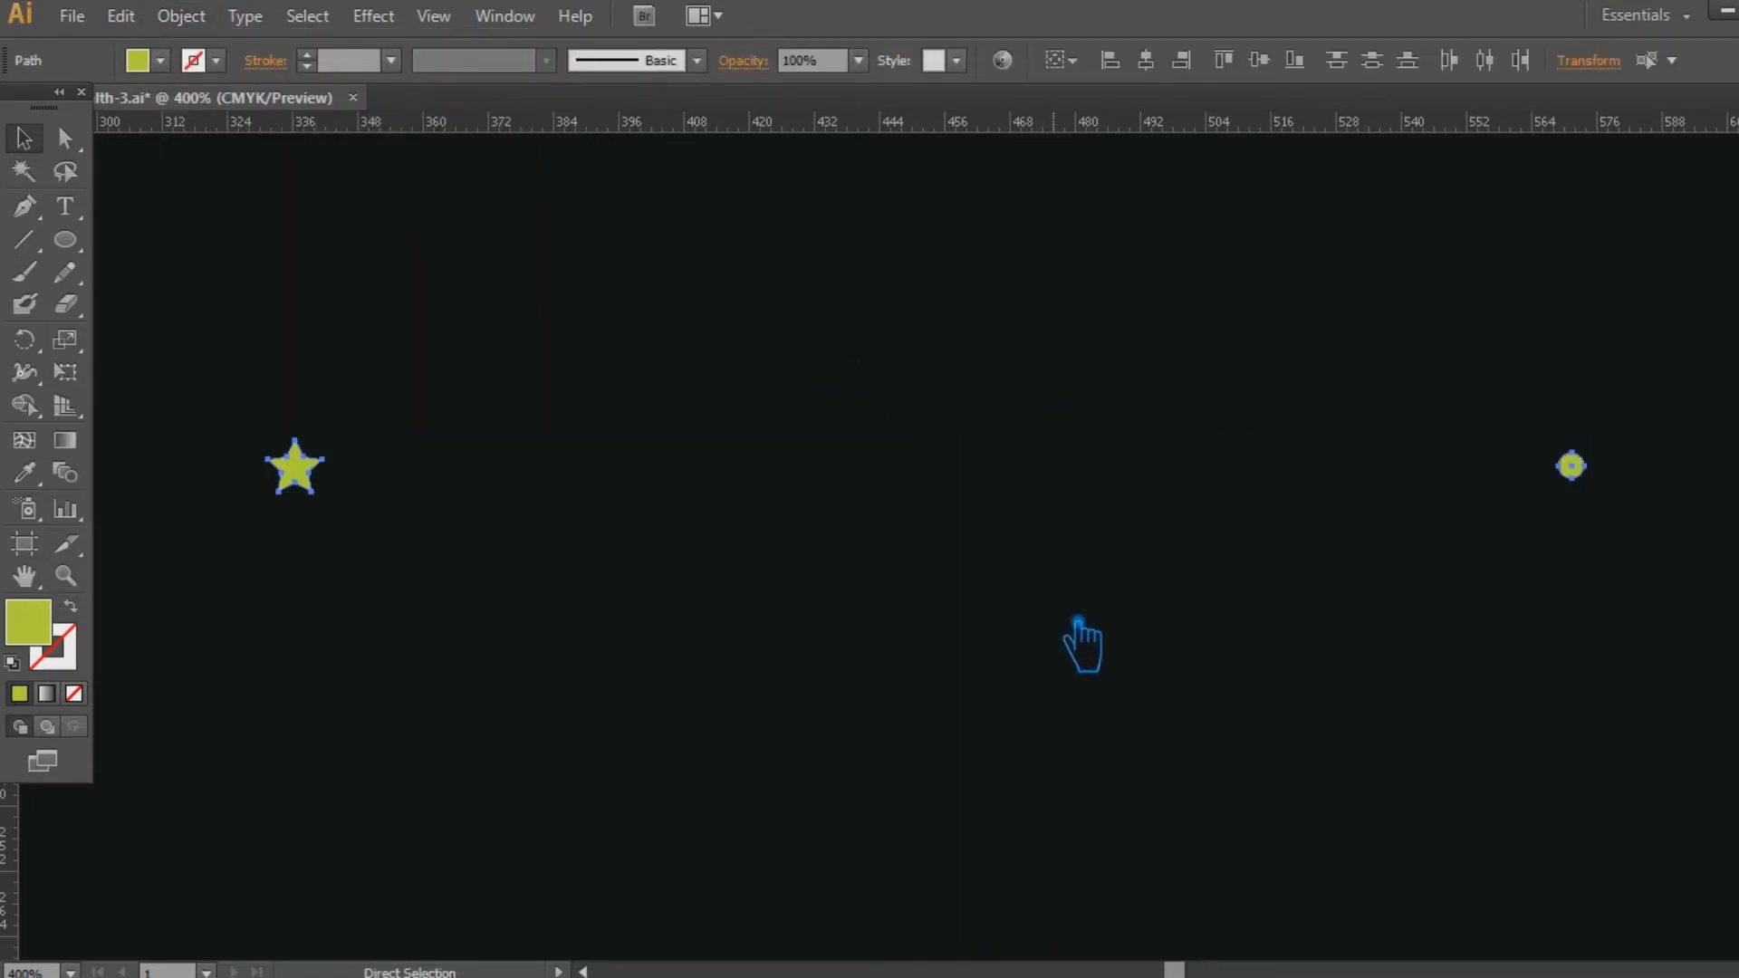
key("ctrl+z")
left_click(1080, 645)
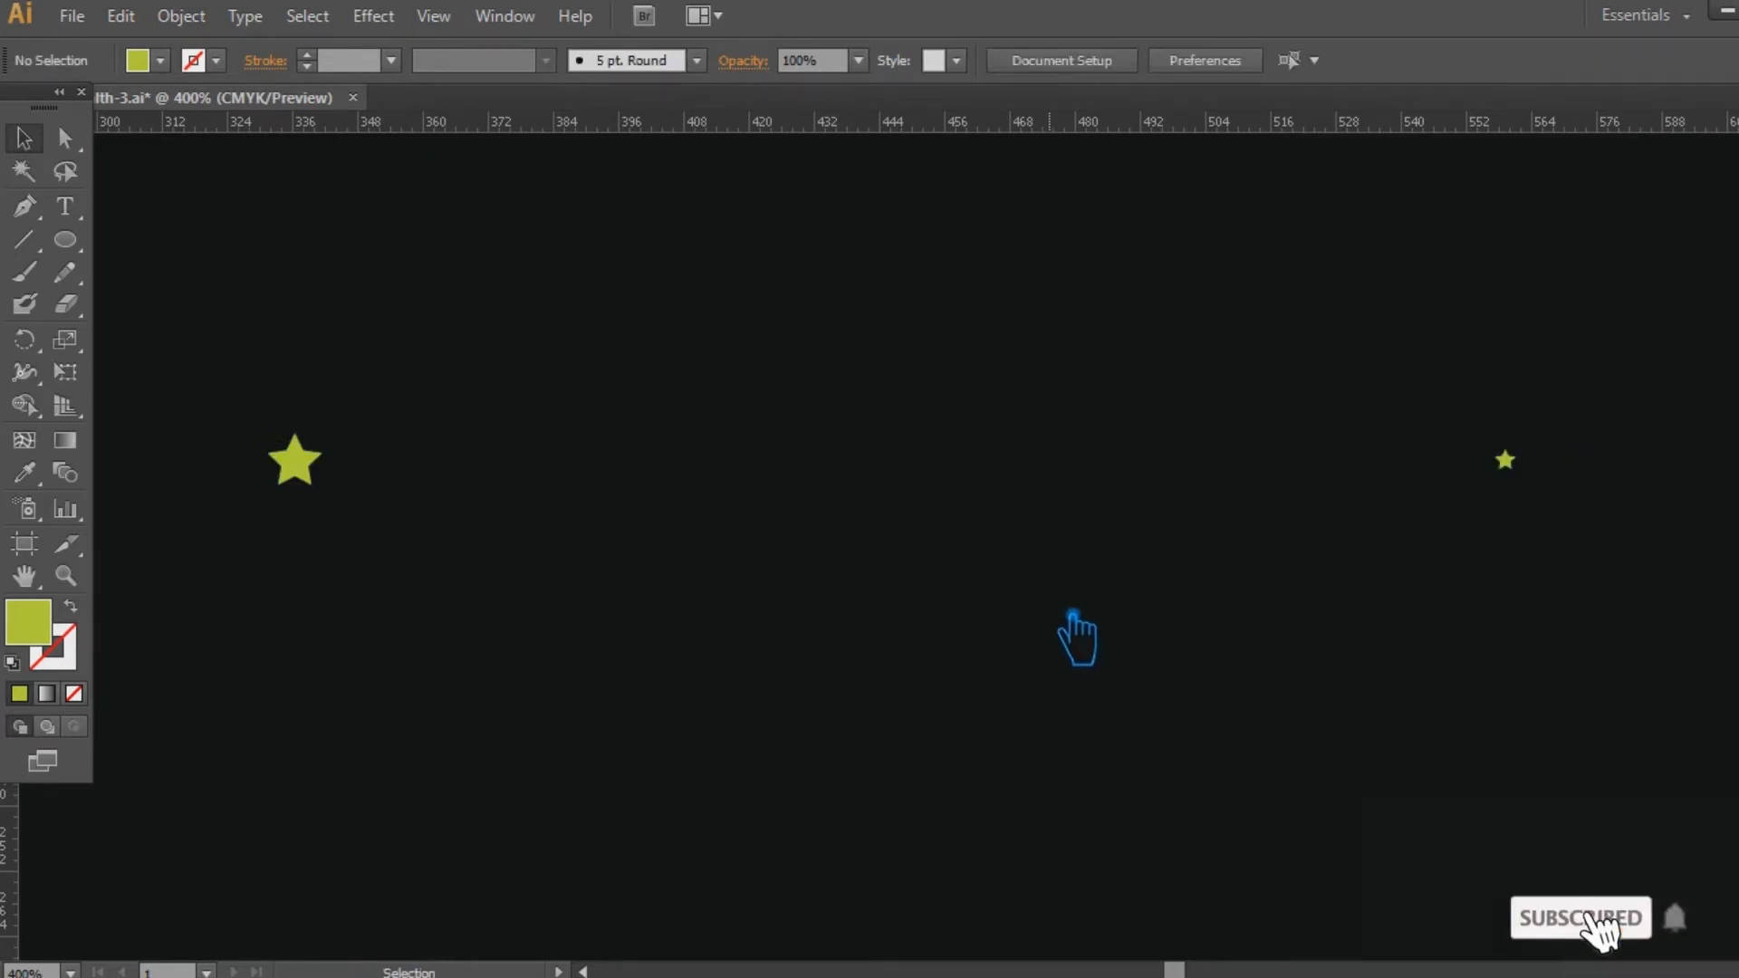
Blend the large star with the restored small star into a tapering row of stars.
left_click_drag(1603, 530, 280, 362)
left_click(207, 18)
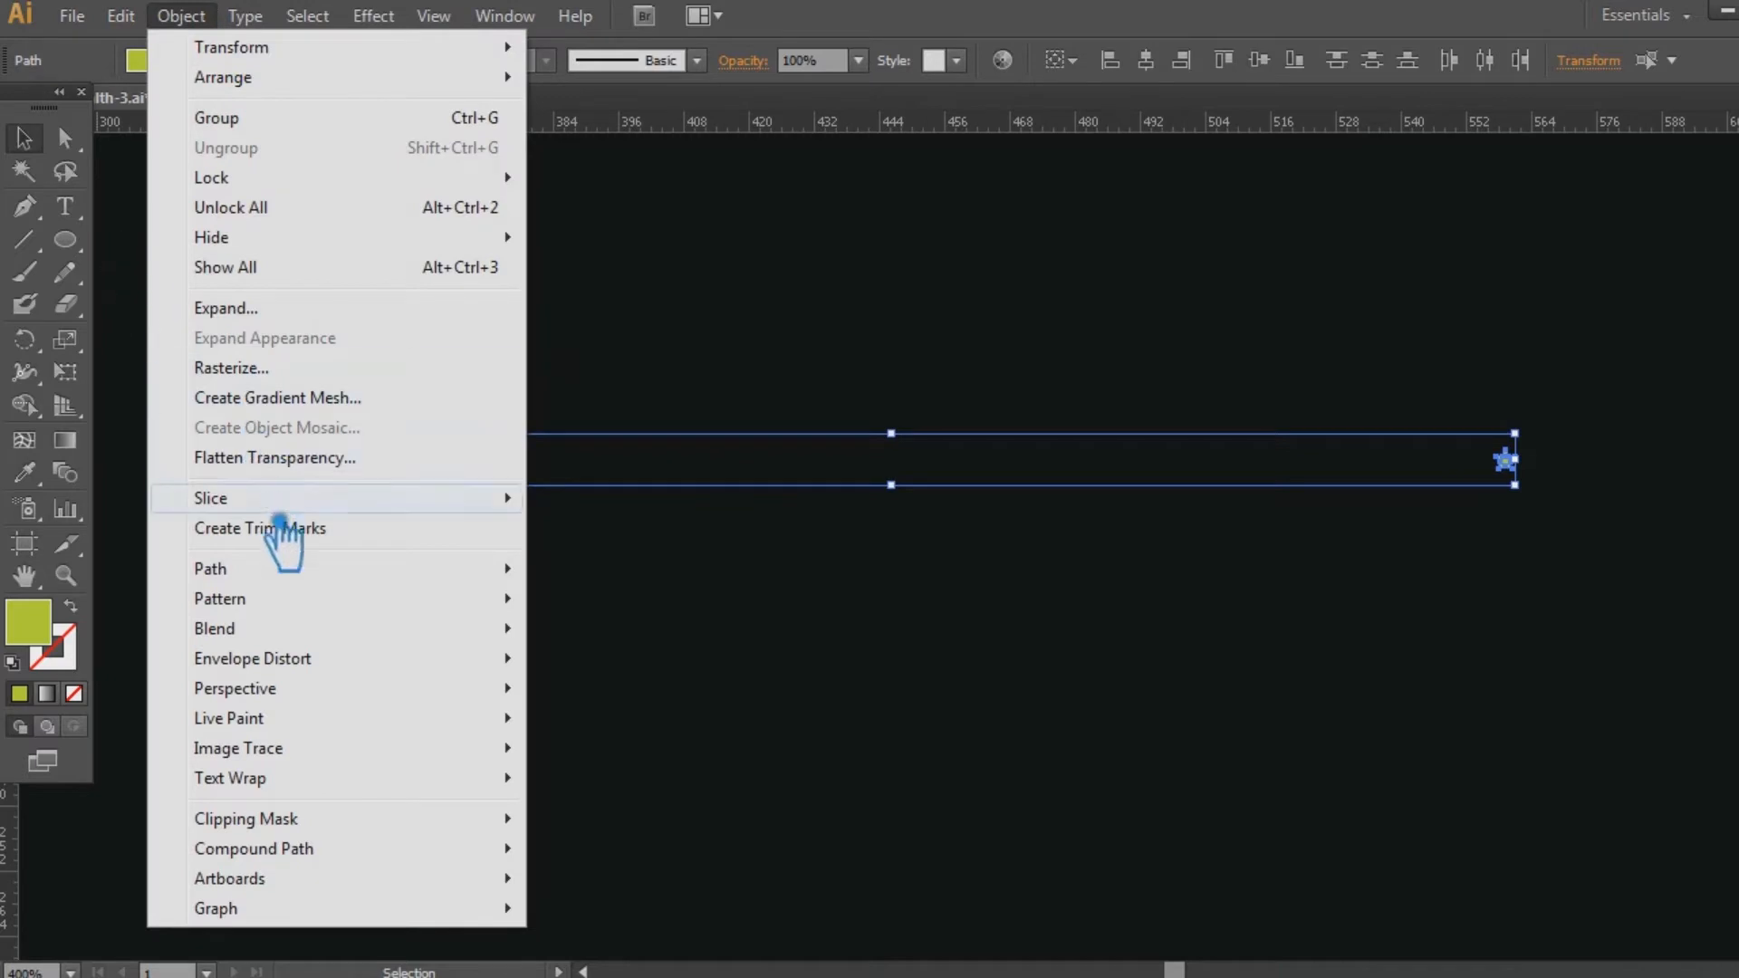
mouse_move(288, 609)
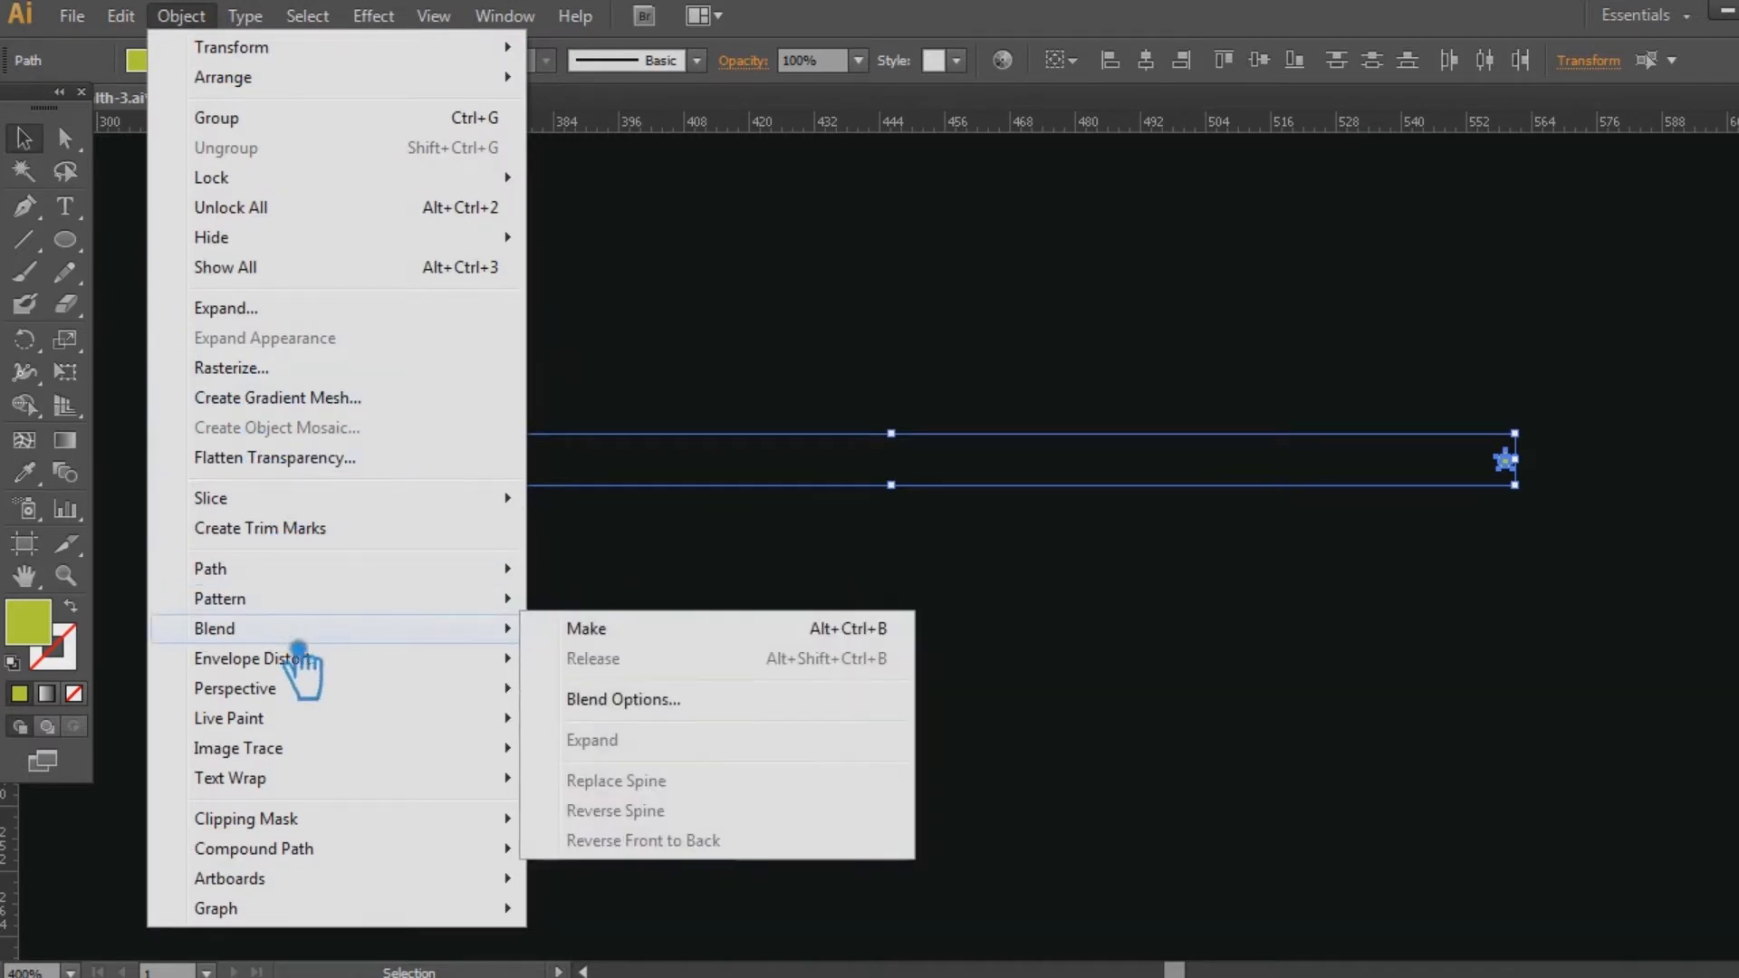
left_click(712, 631)
left_click(710, 648)
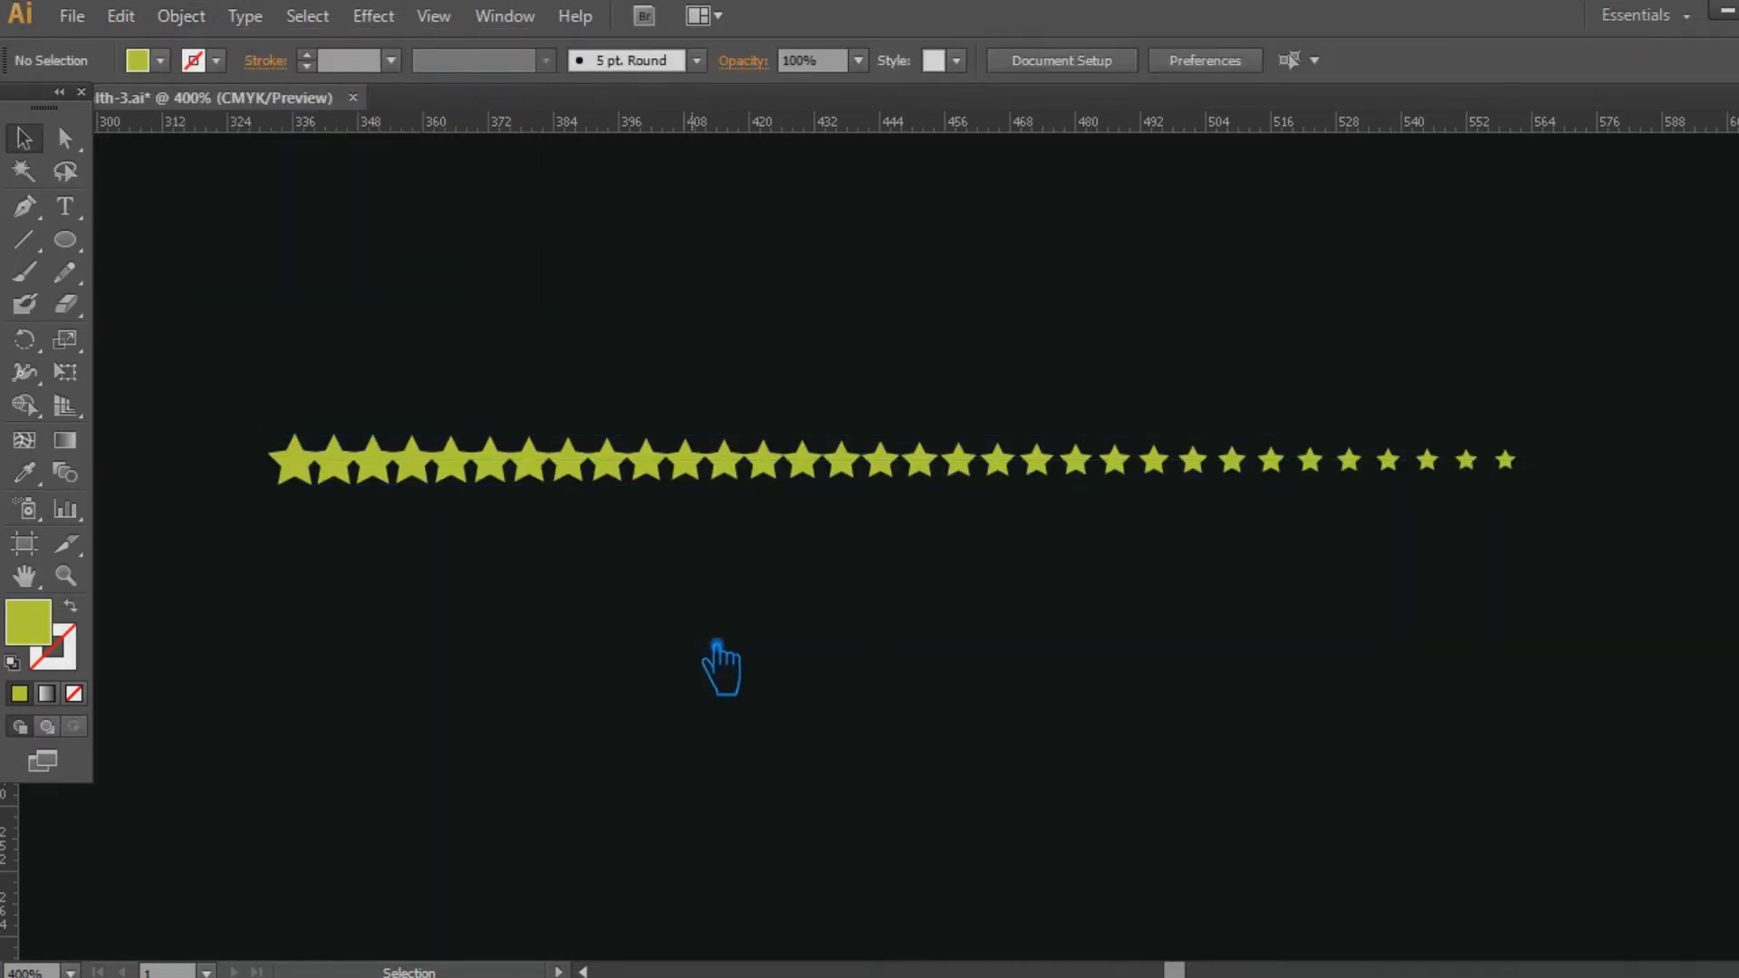
Draw a spiral with the Spiral tool in the empty area below the blended stars.
left_click(24, 239)
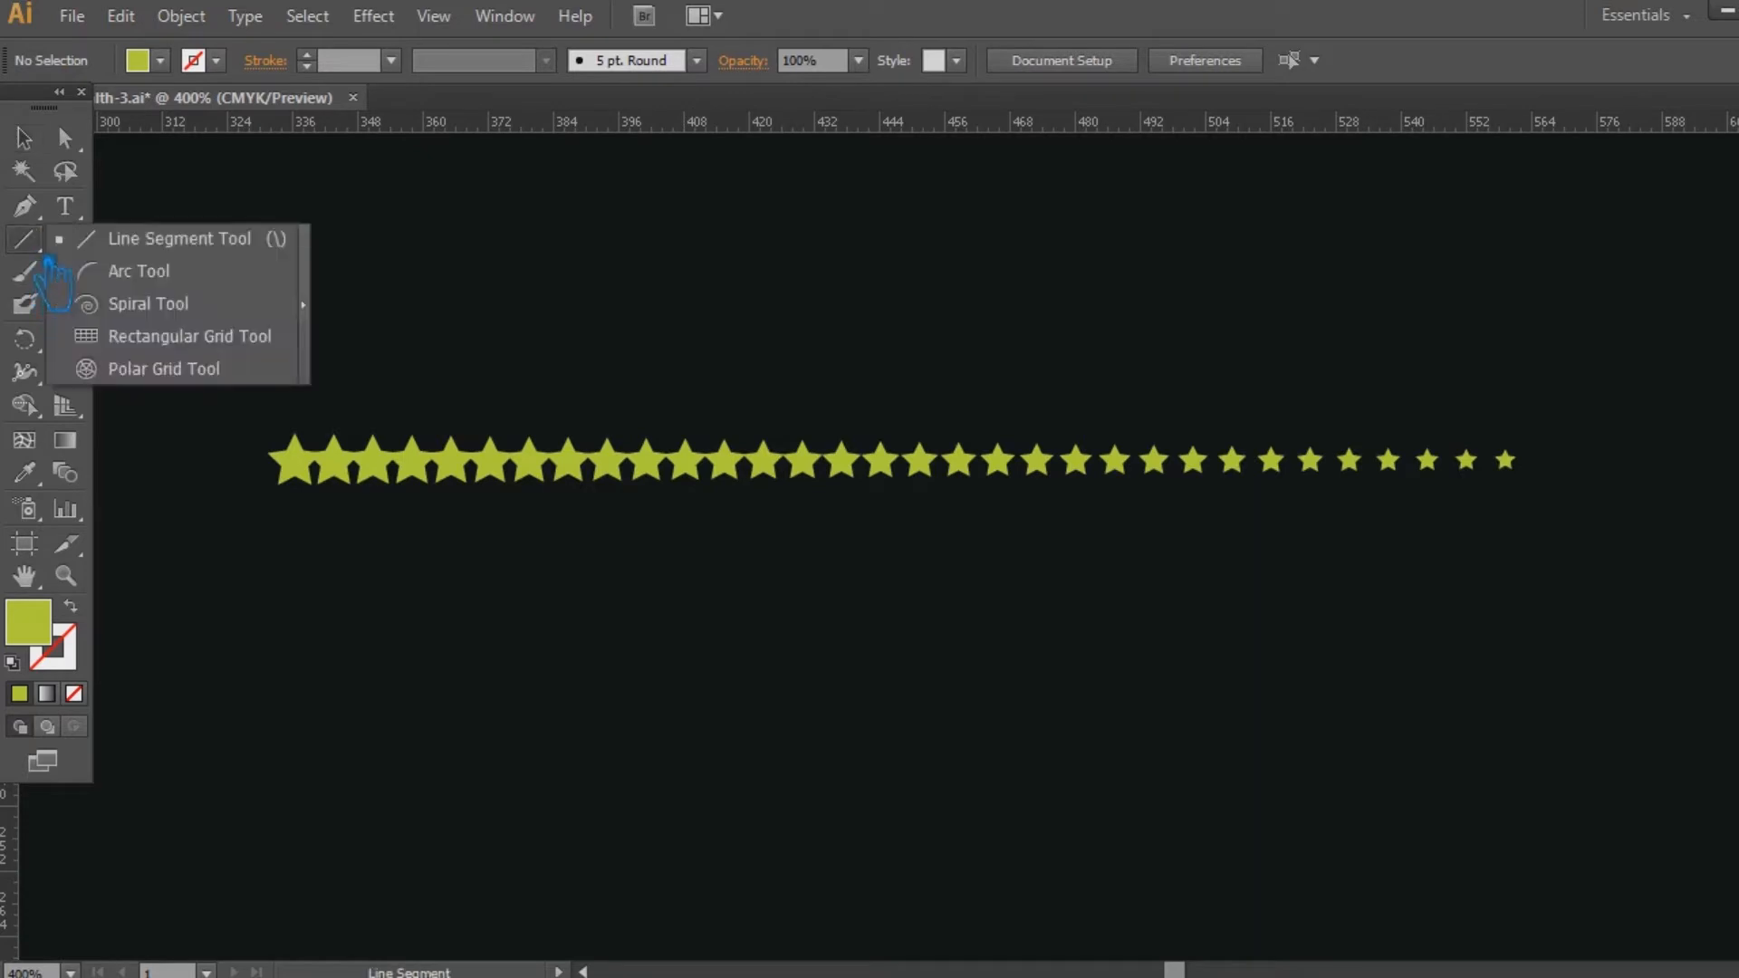
left_click(104, 300)
left_click_drag(623, 660, 799, 757)
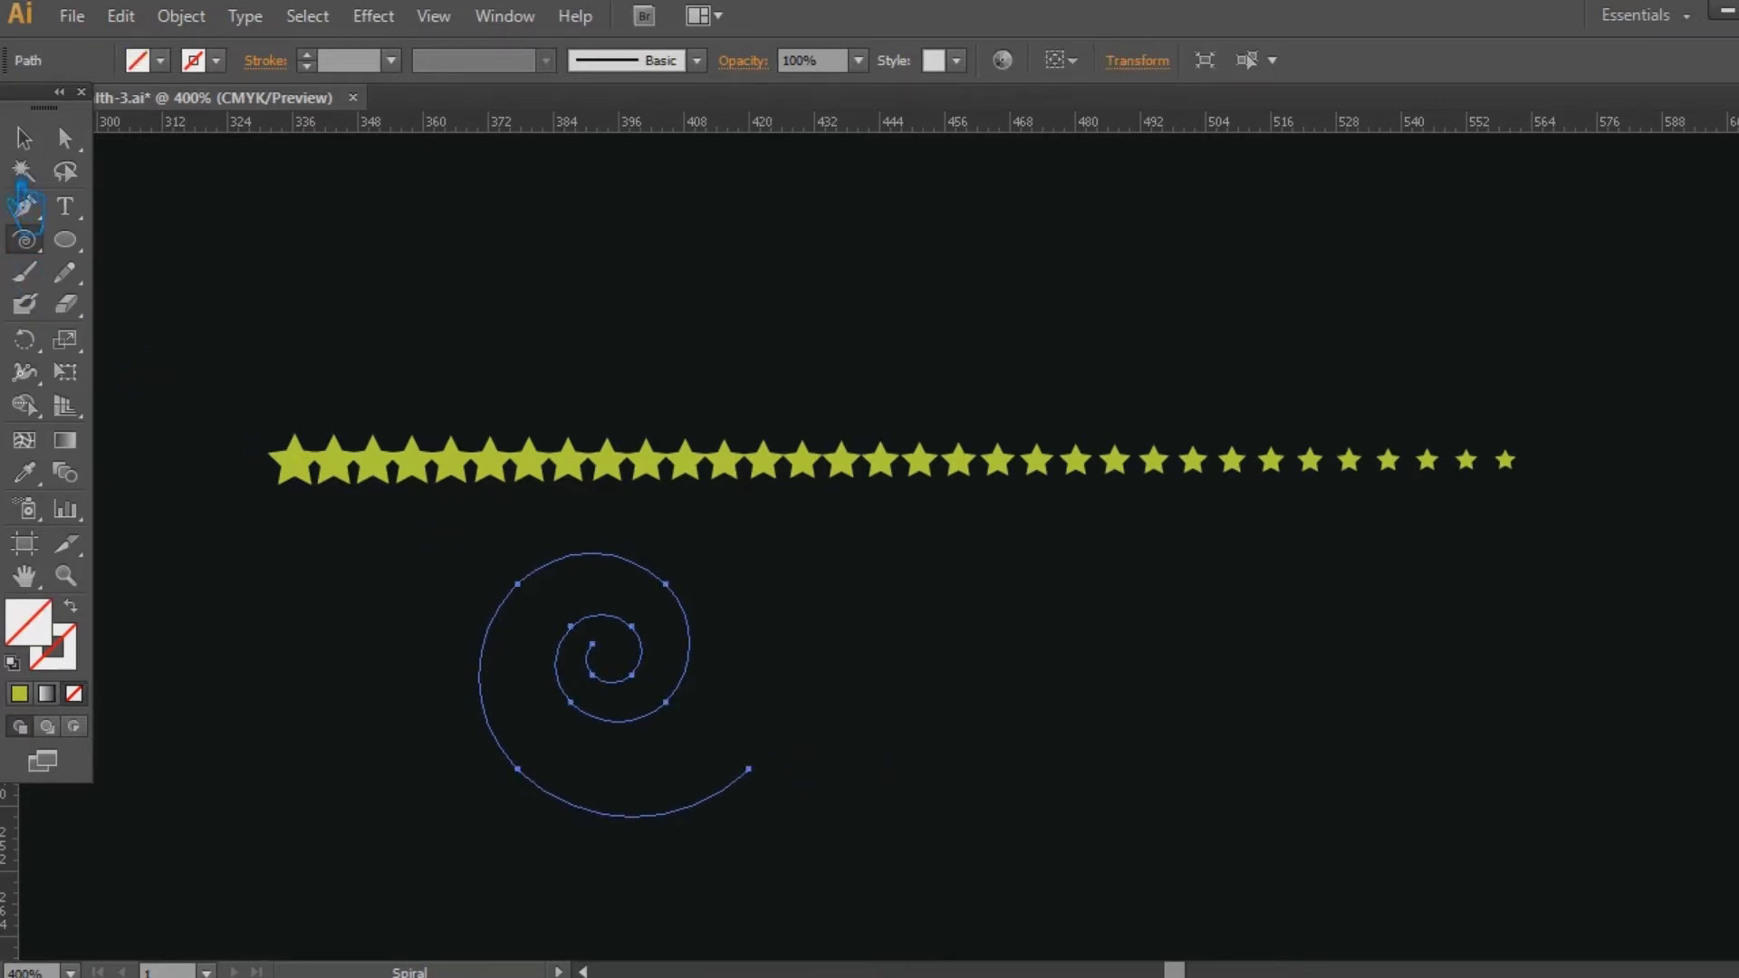
Give the spiral a solid yellow-green 1 pt stroke with no fill.
left_click(33, 143)
left_click(67, 661)
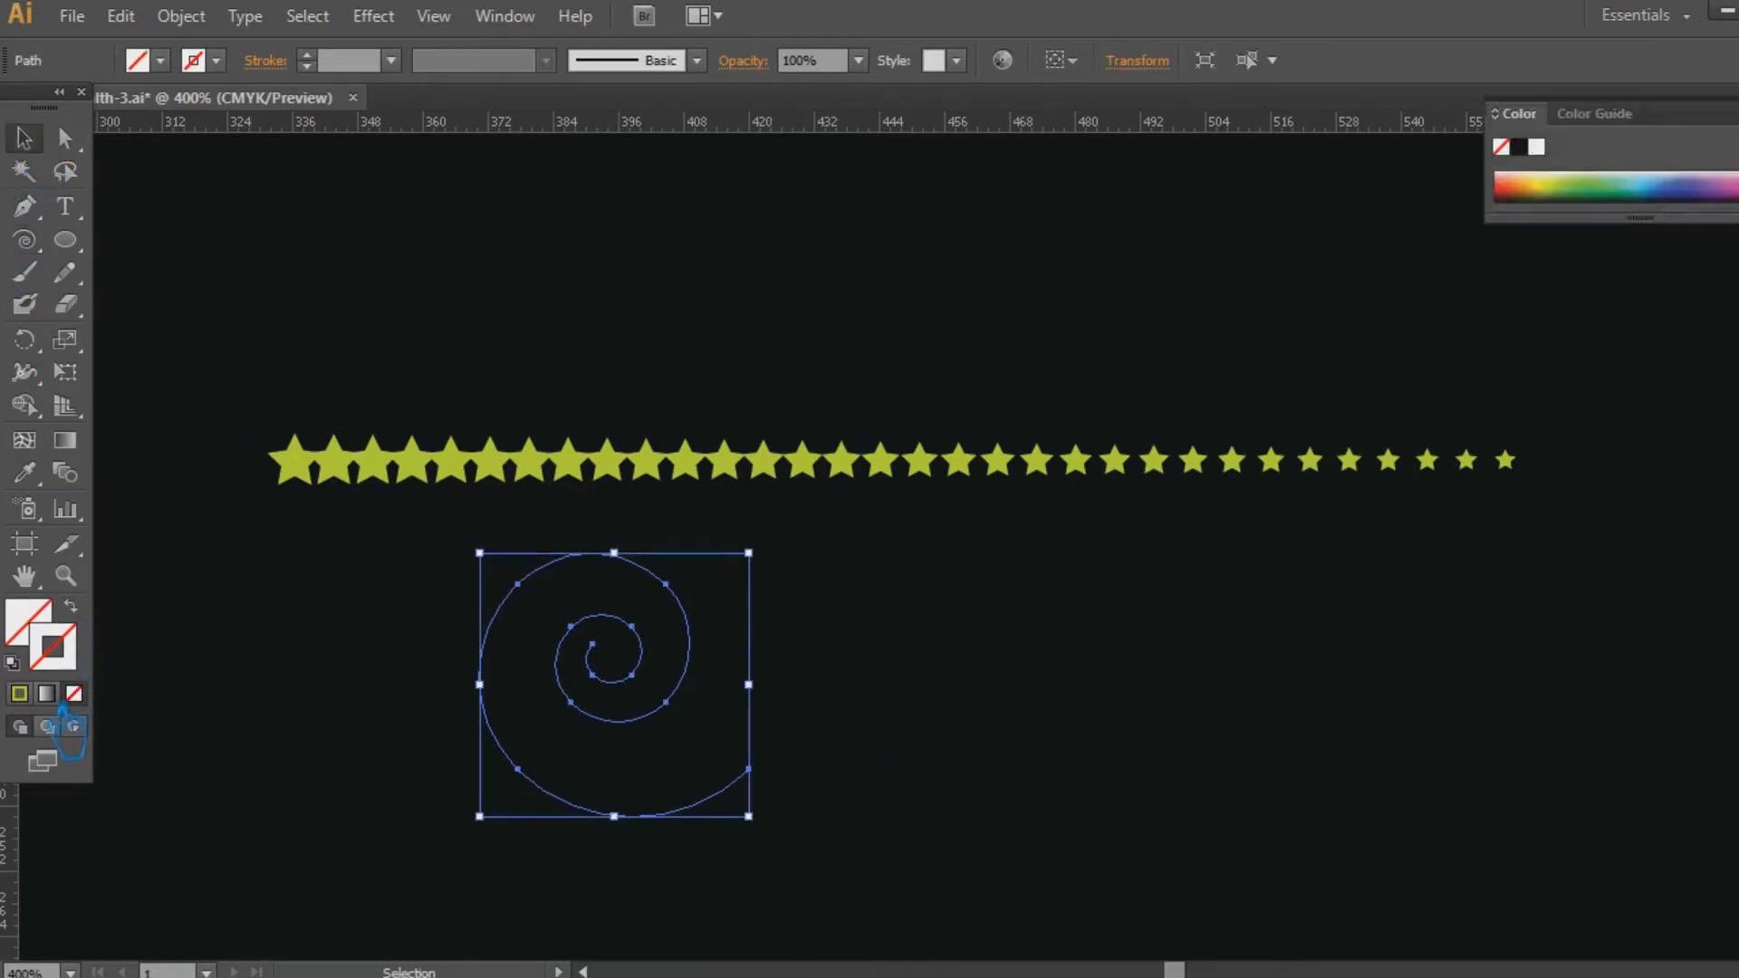
left_click(19, 694)
left_click(1082, 721)
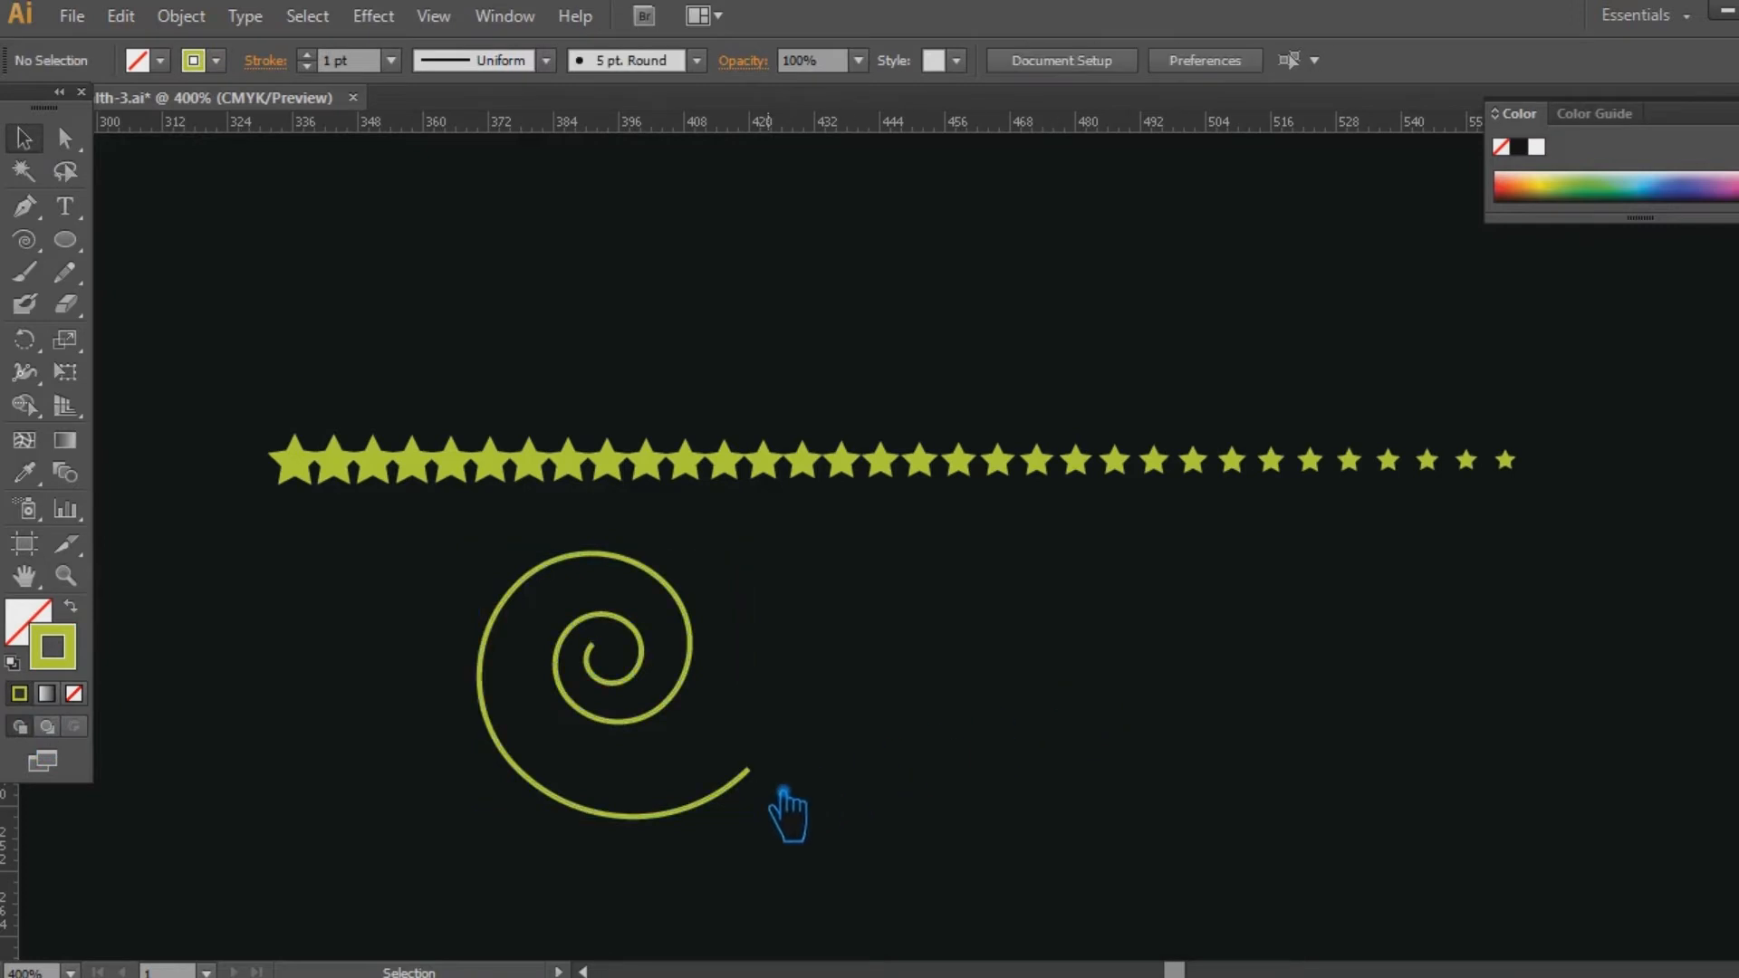
Try replacing the star blend's spine with the spiral, then undo the replacement.
left_click(776, 473)
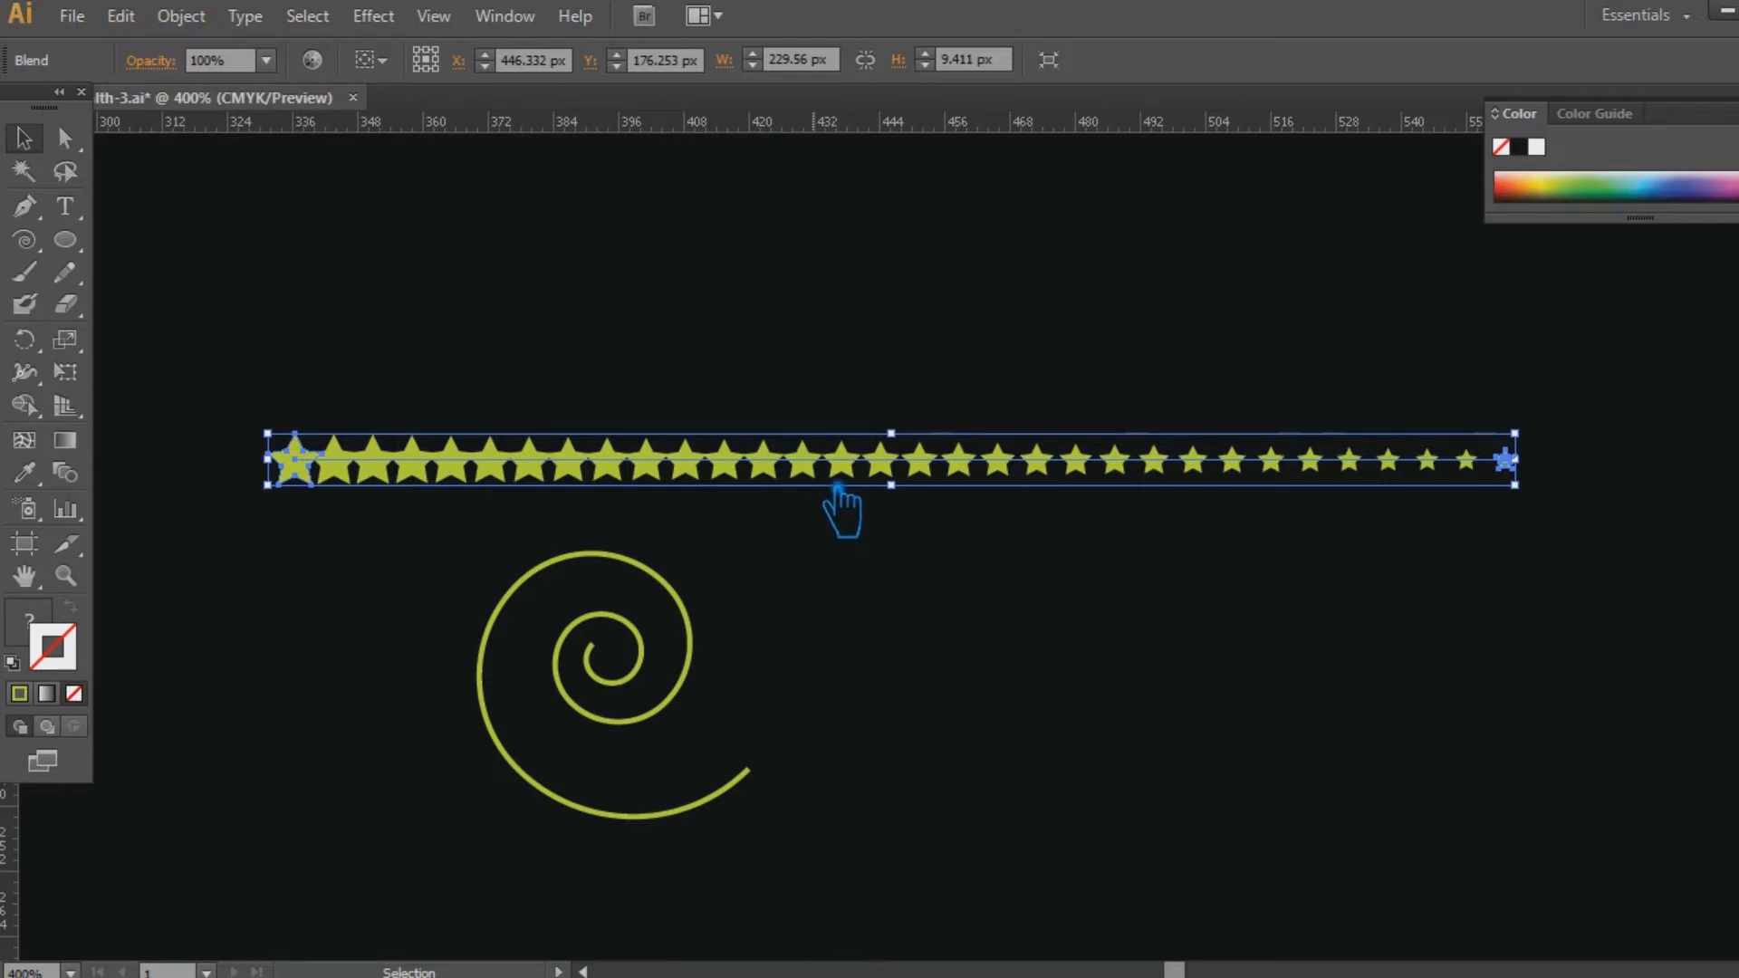
left_click(919, 765)
left_click_drag(871, 841, 385, 369)
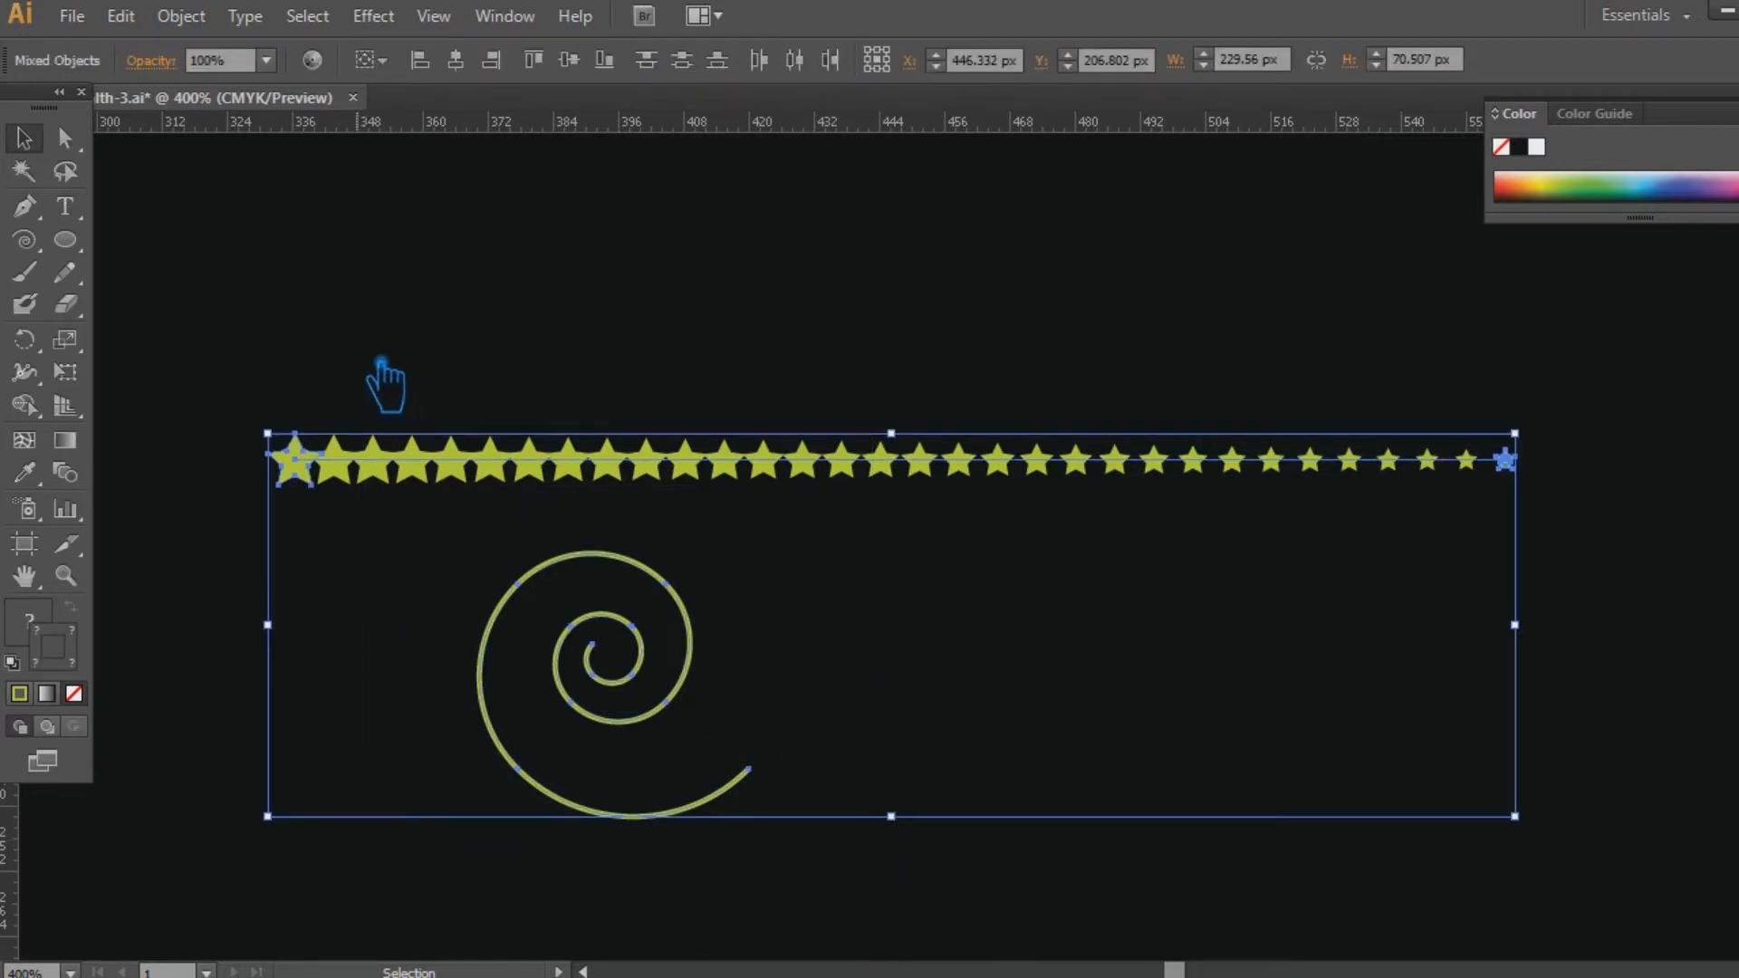
left_click(182, 18)
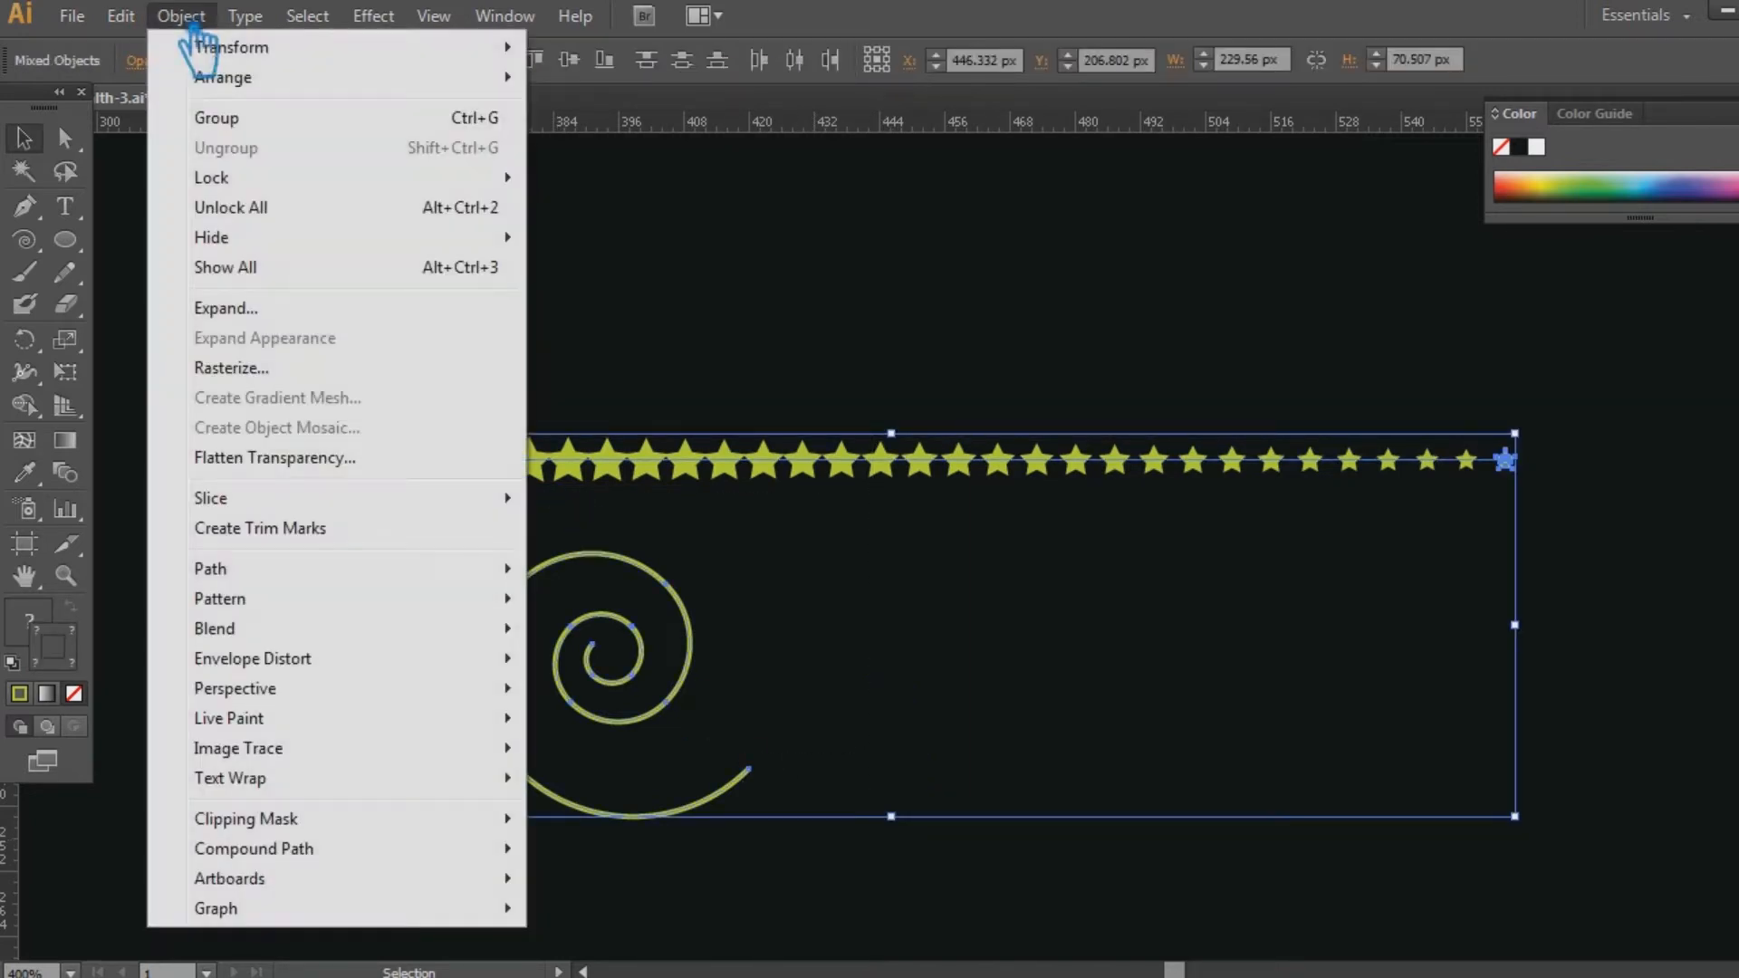
mouse_move(306, 634)
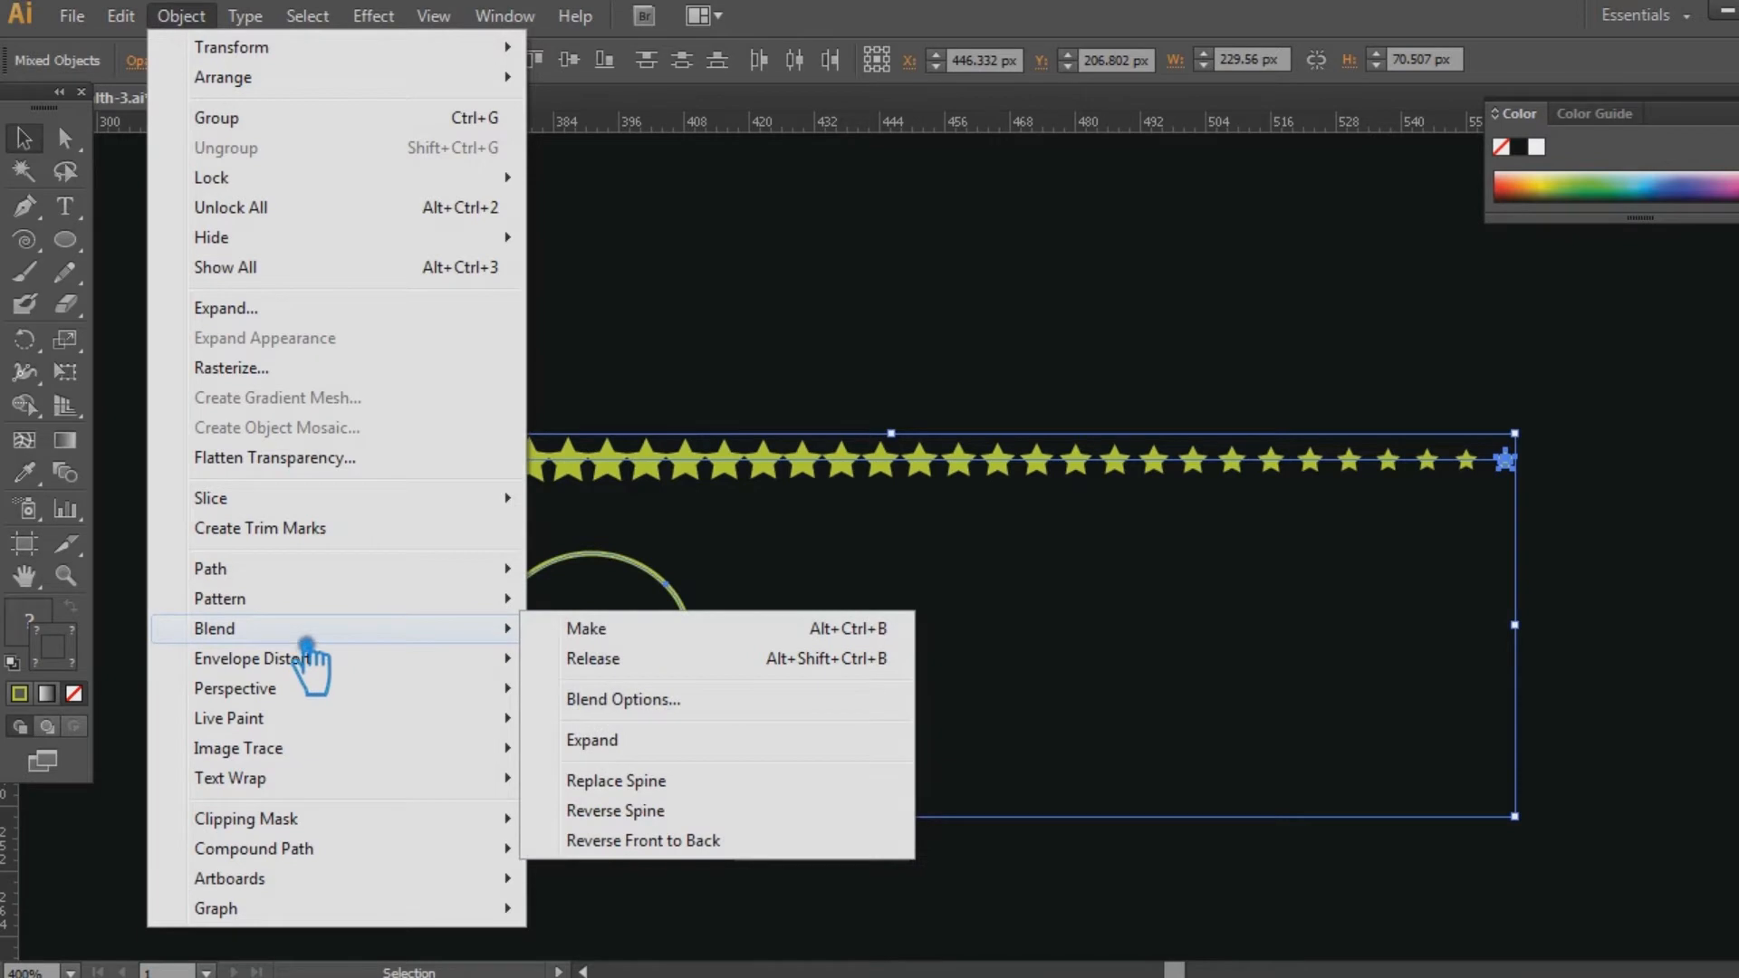
left_click(695, 785)
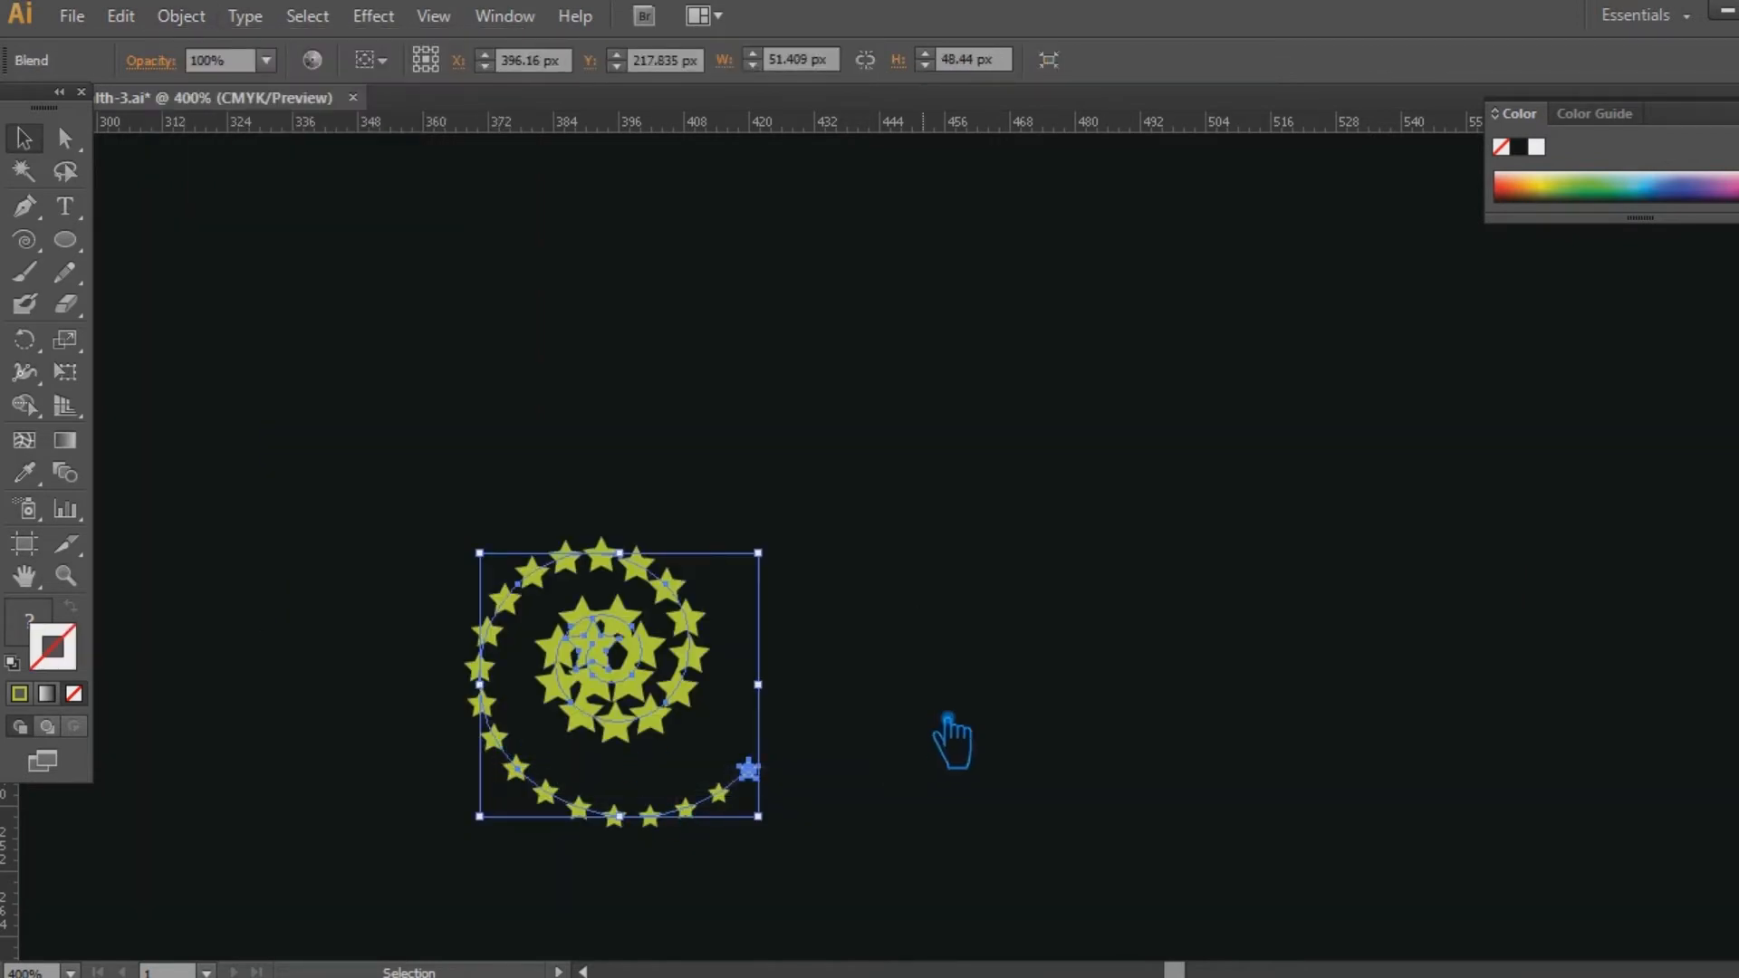
key("ctrl+z")
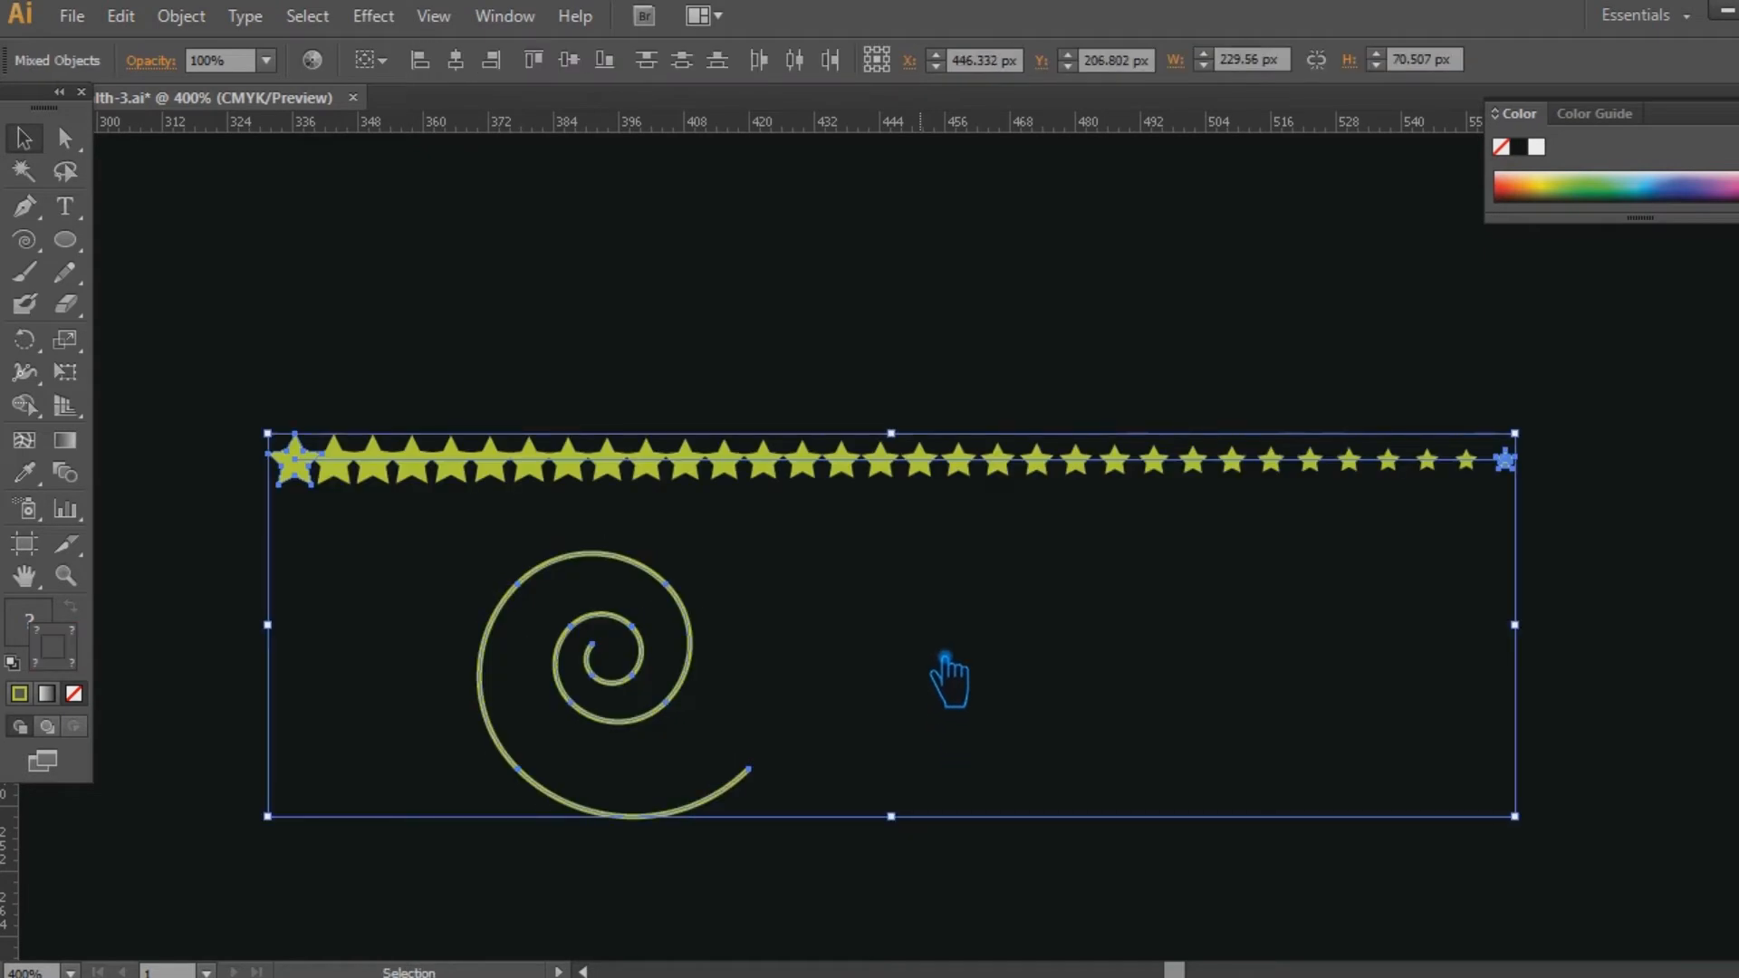
Reflect the star blend across the vertical axis so that the row runs from small to large stars.
left_click(1135, 600)
left_click(827, 473)
right_click(811, 466)
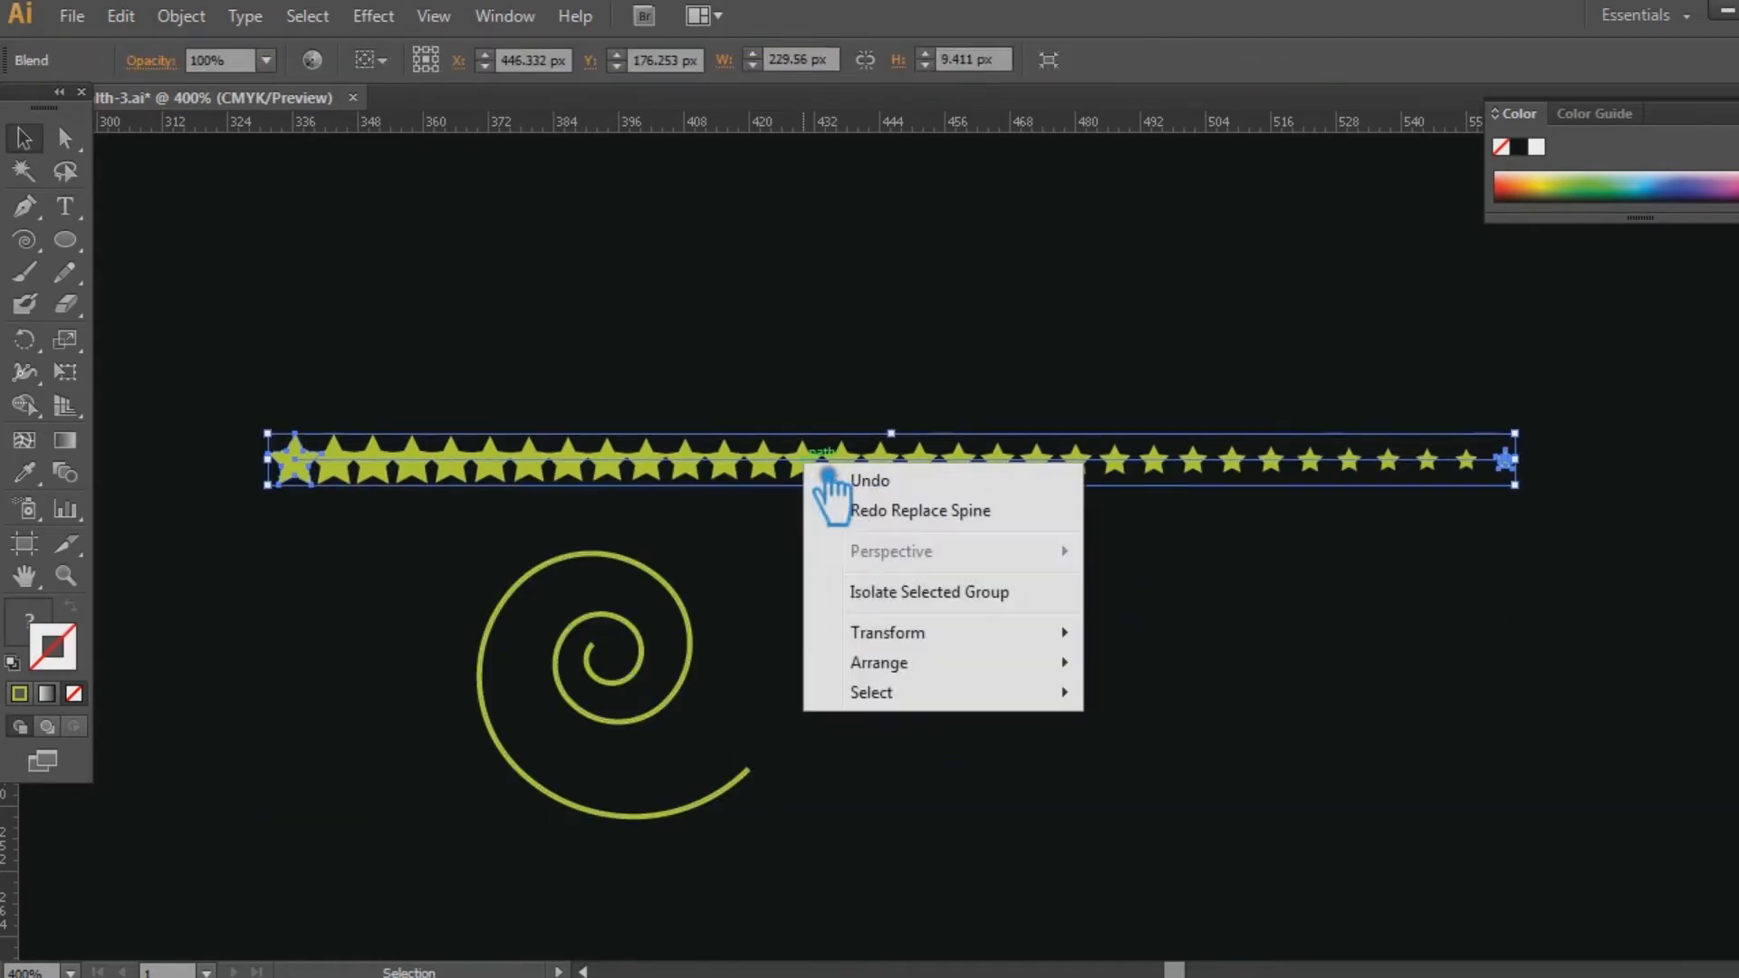
mouse_move(933, 634)
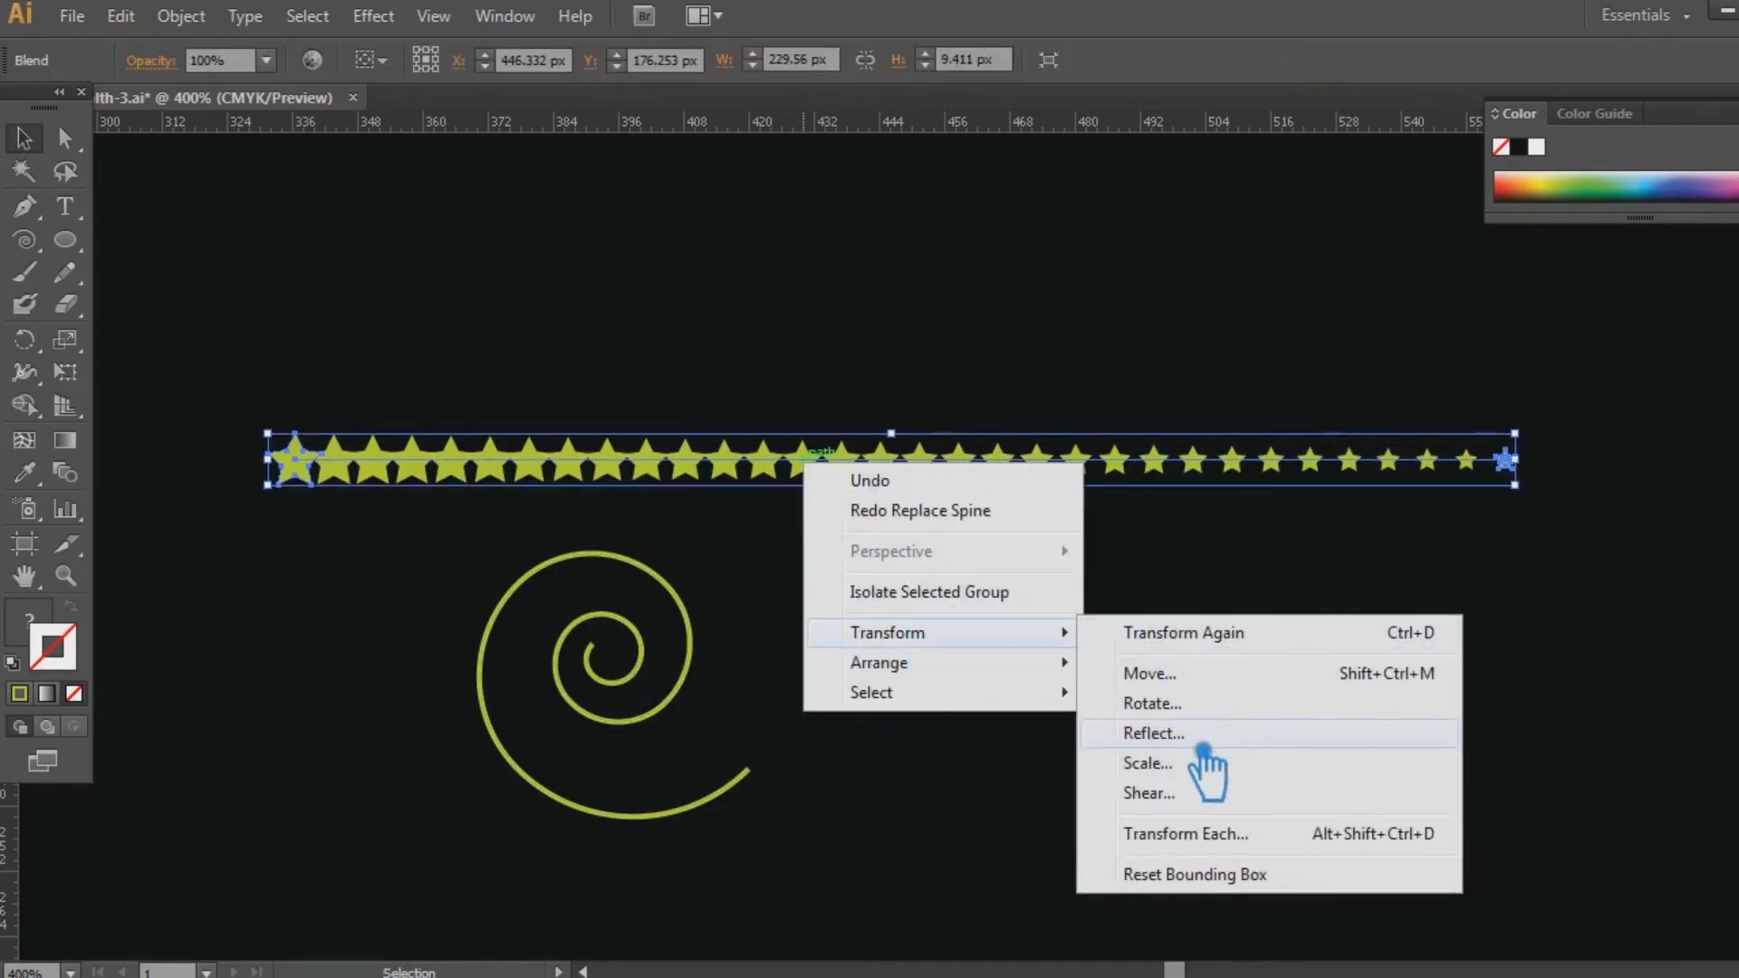
left_click(1201, 736)
left_click(545, 589)
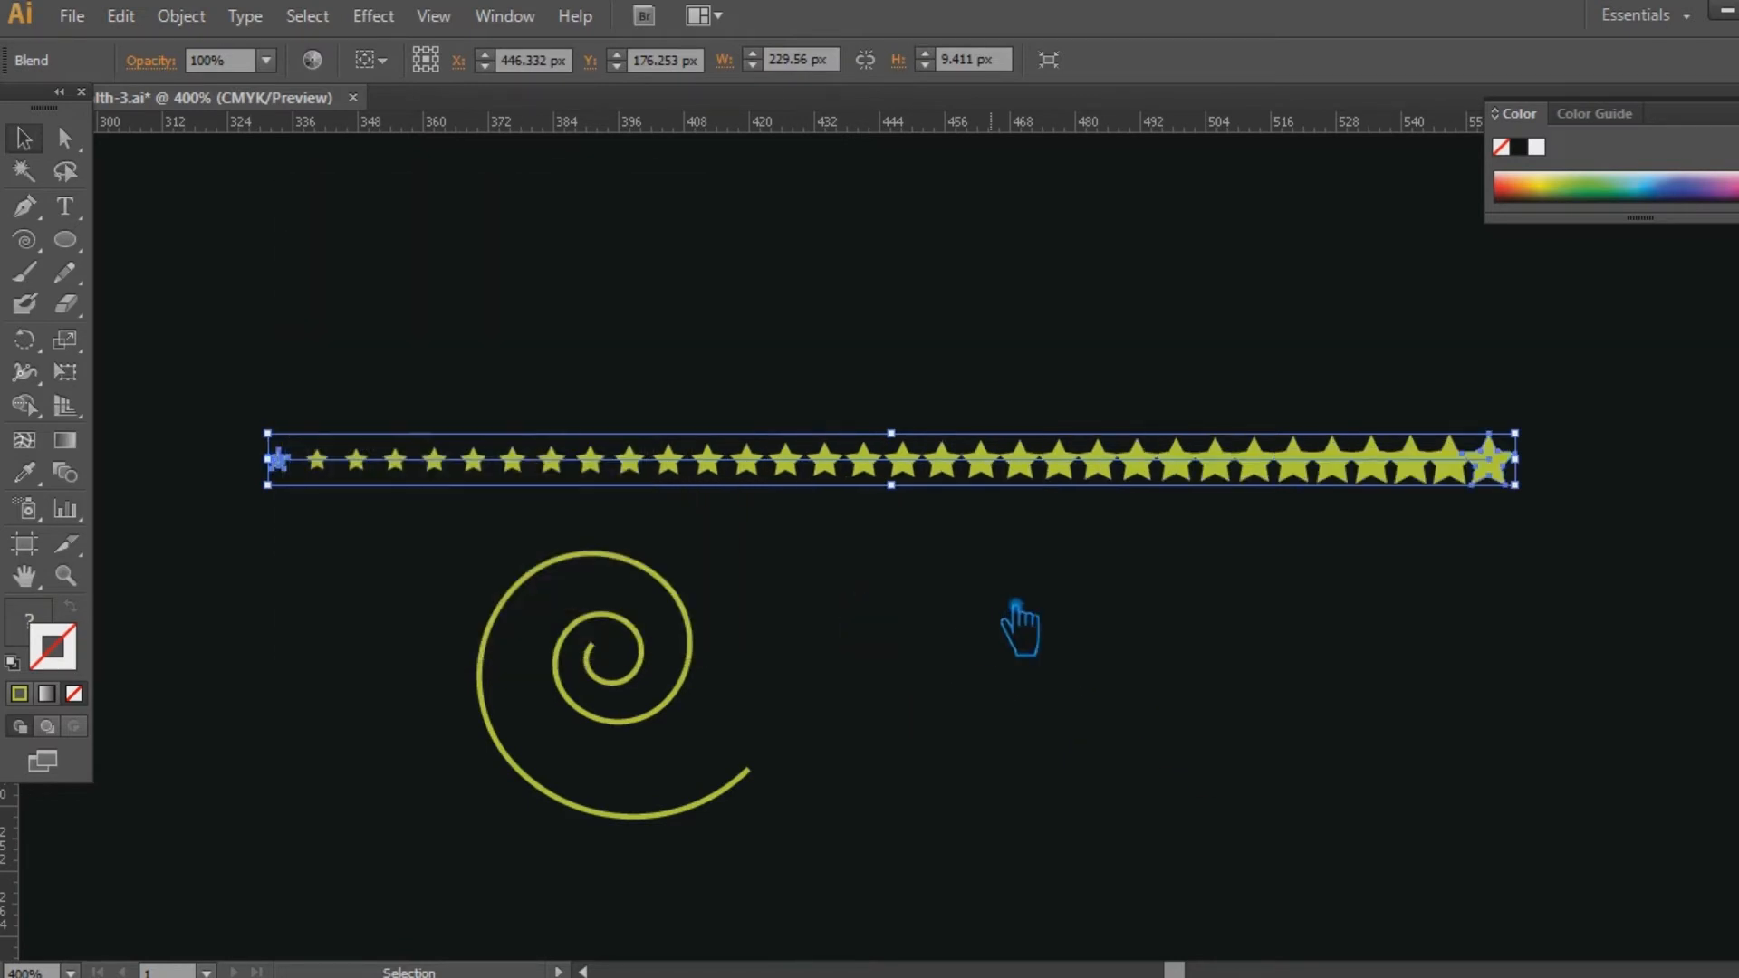
Try reversing the spine of the reflected star blend and undo the reversal each time.
left_click(1019, 630)
left_click_drag(1467, 788, 309, 345)
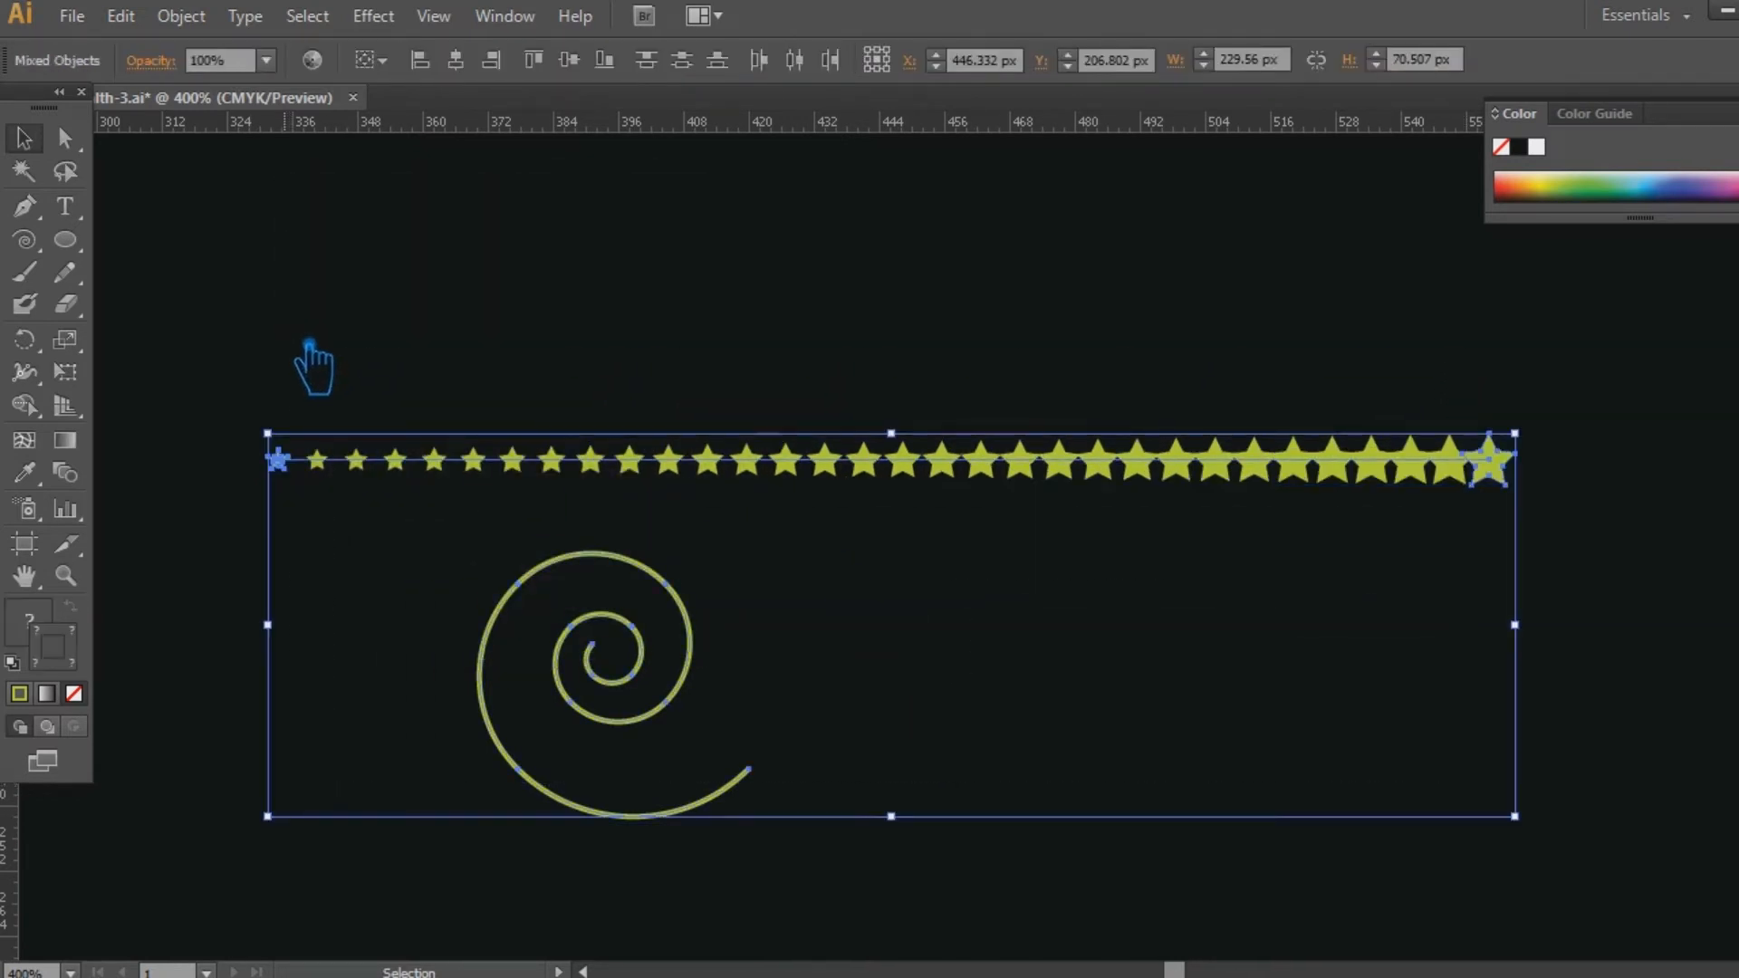
left_click(181, 16)
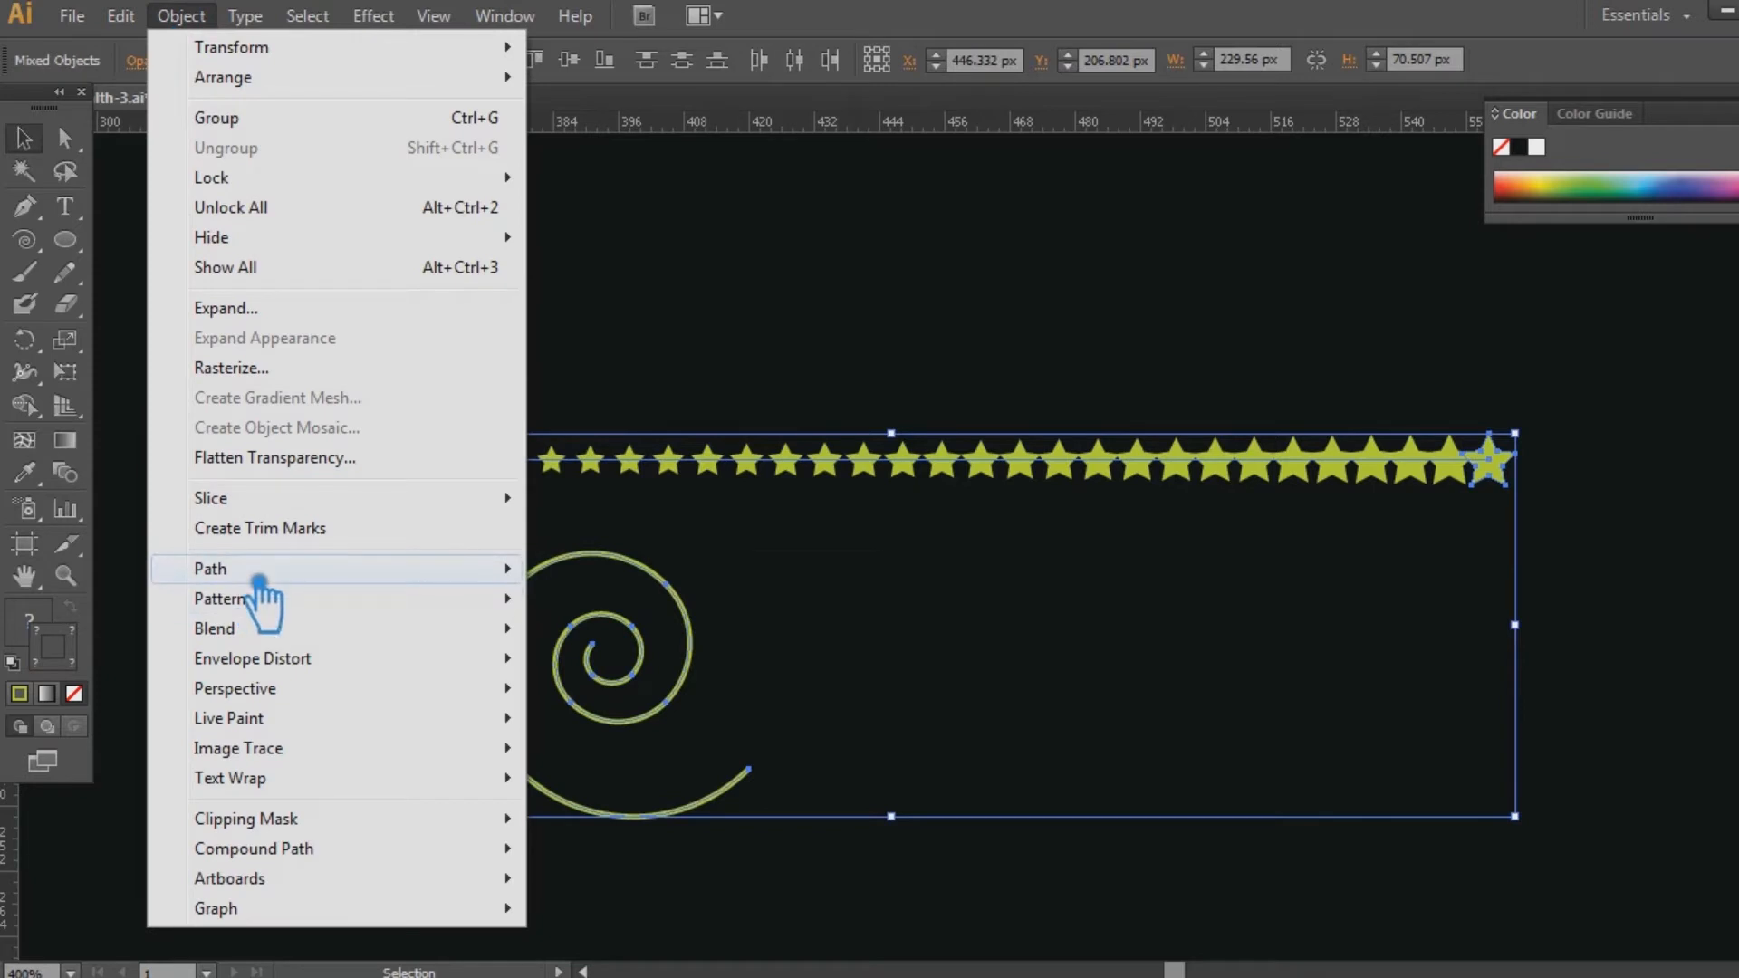
mouse_move(231, 570)
mouse_move(274, 634)
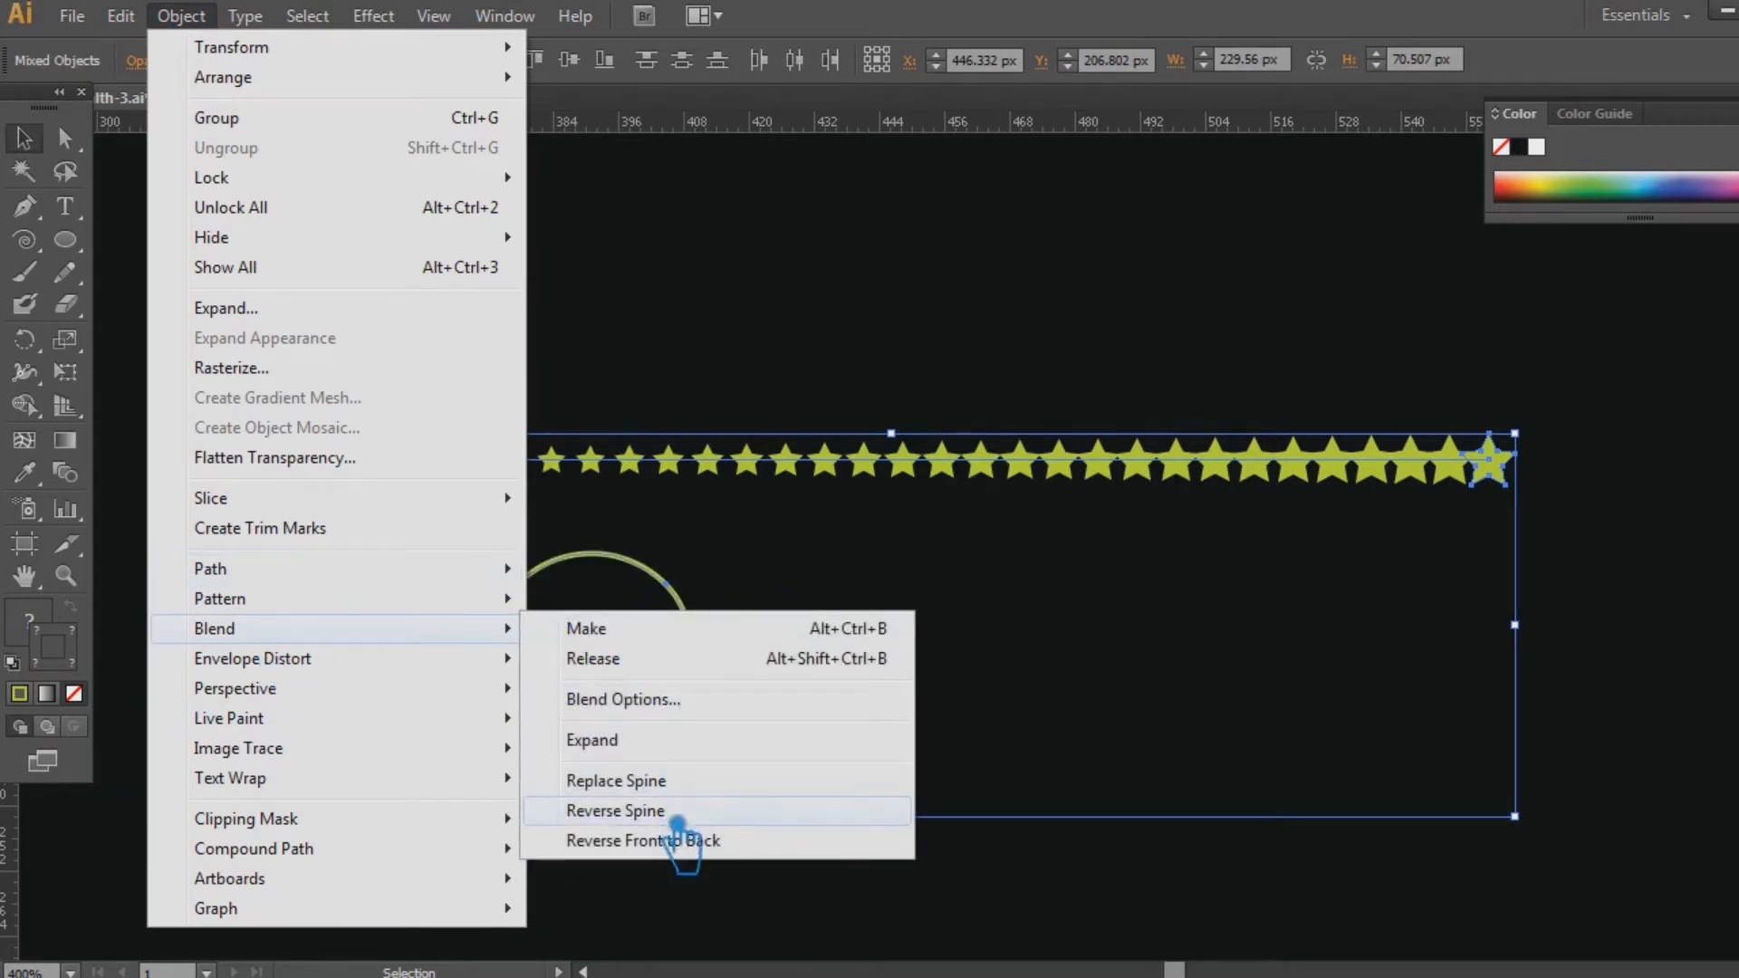
left_click(672, 810)
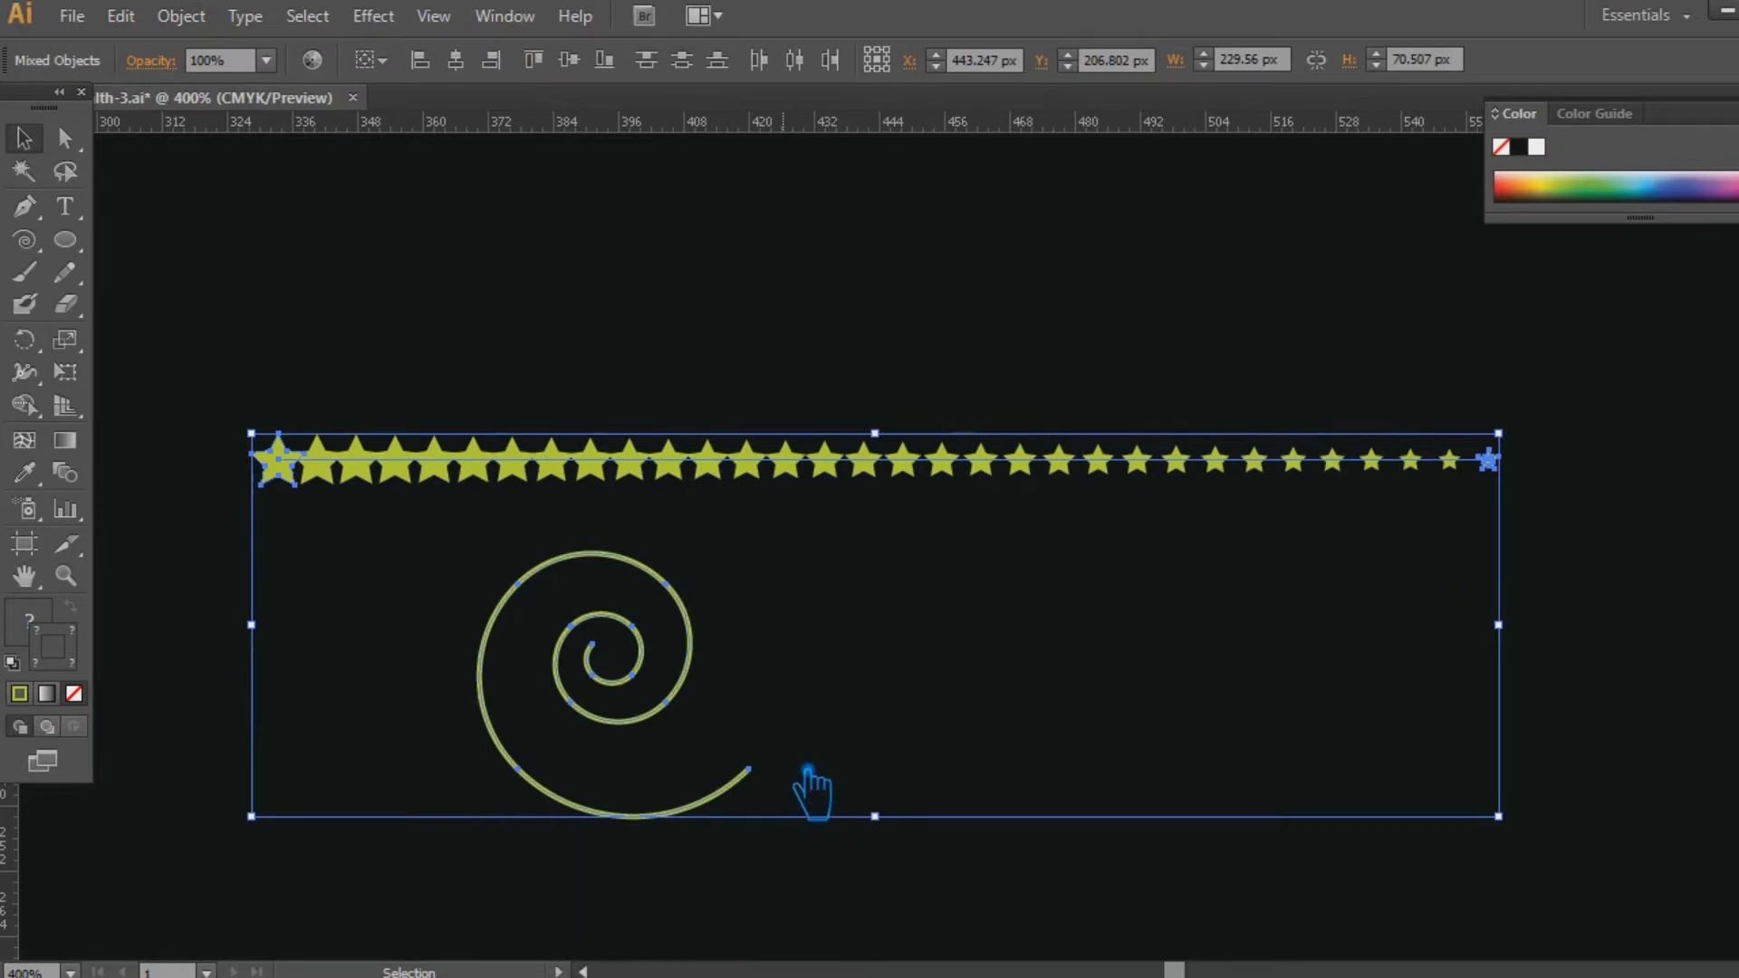
key("ctrl+z")
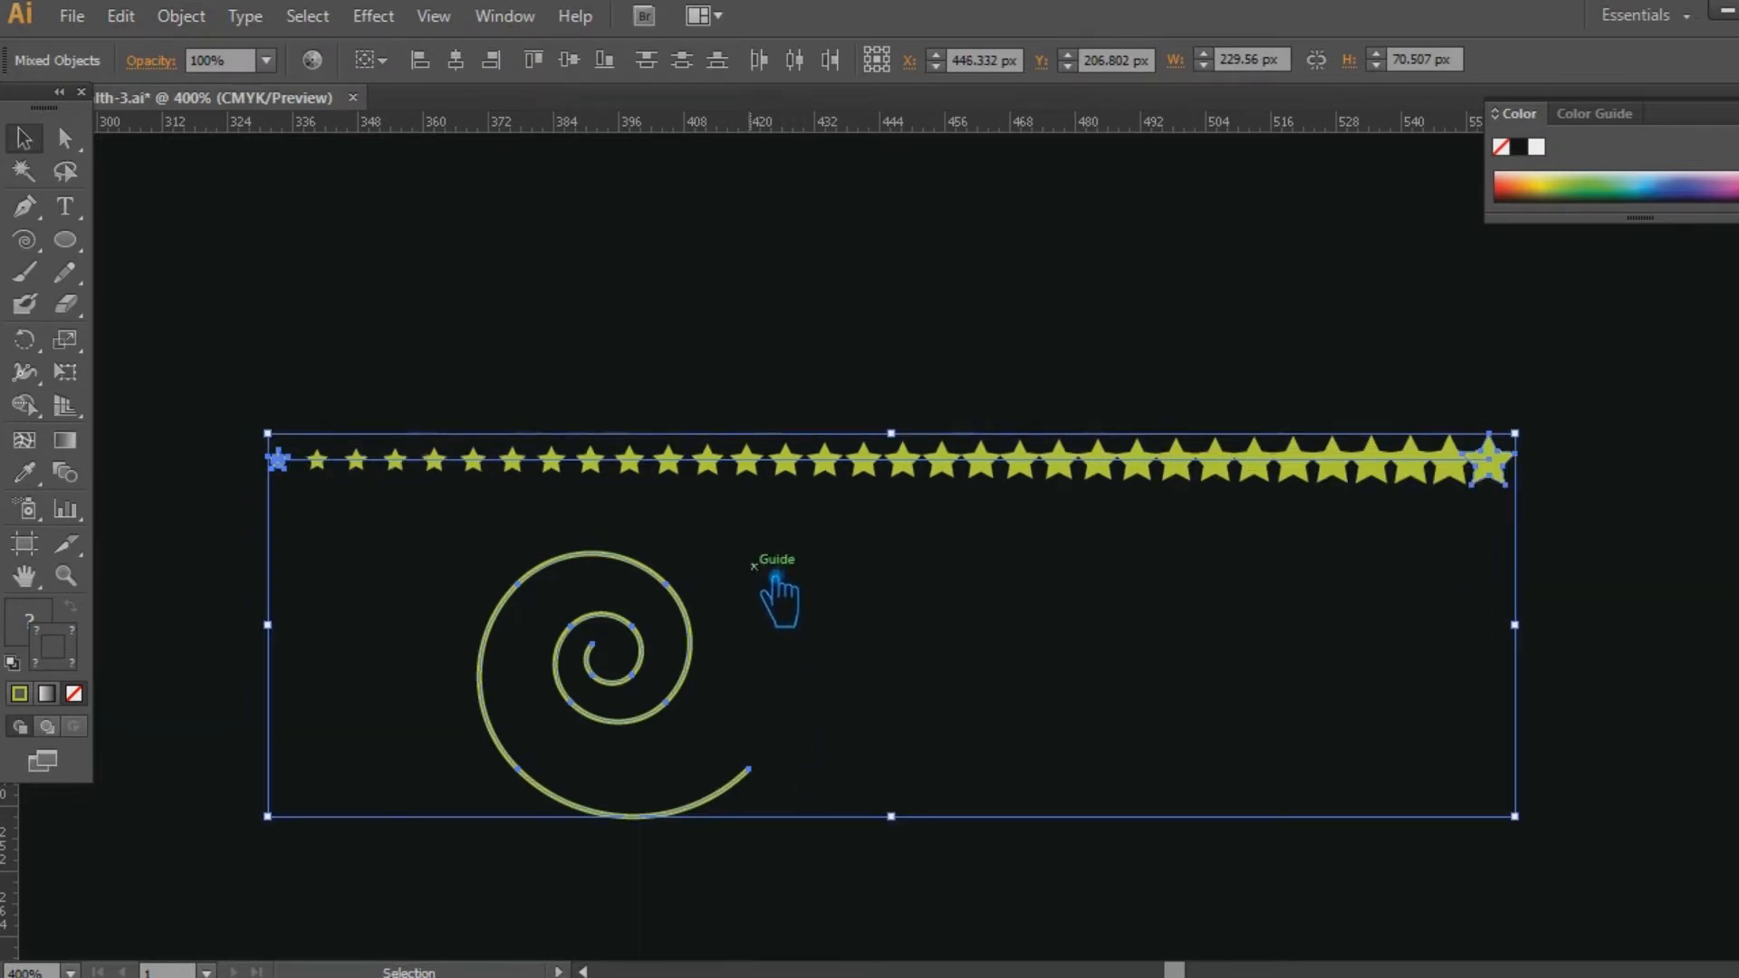
left_click(179, 16)
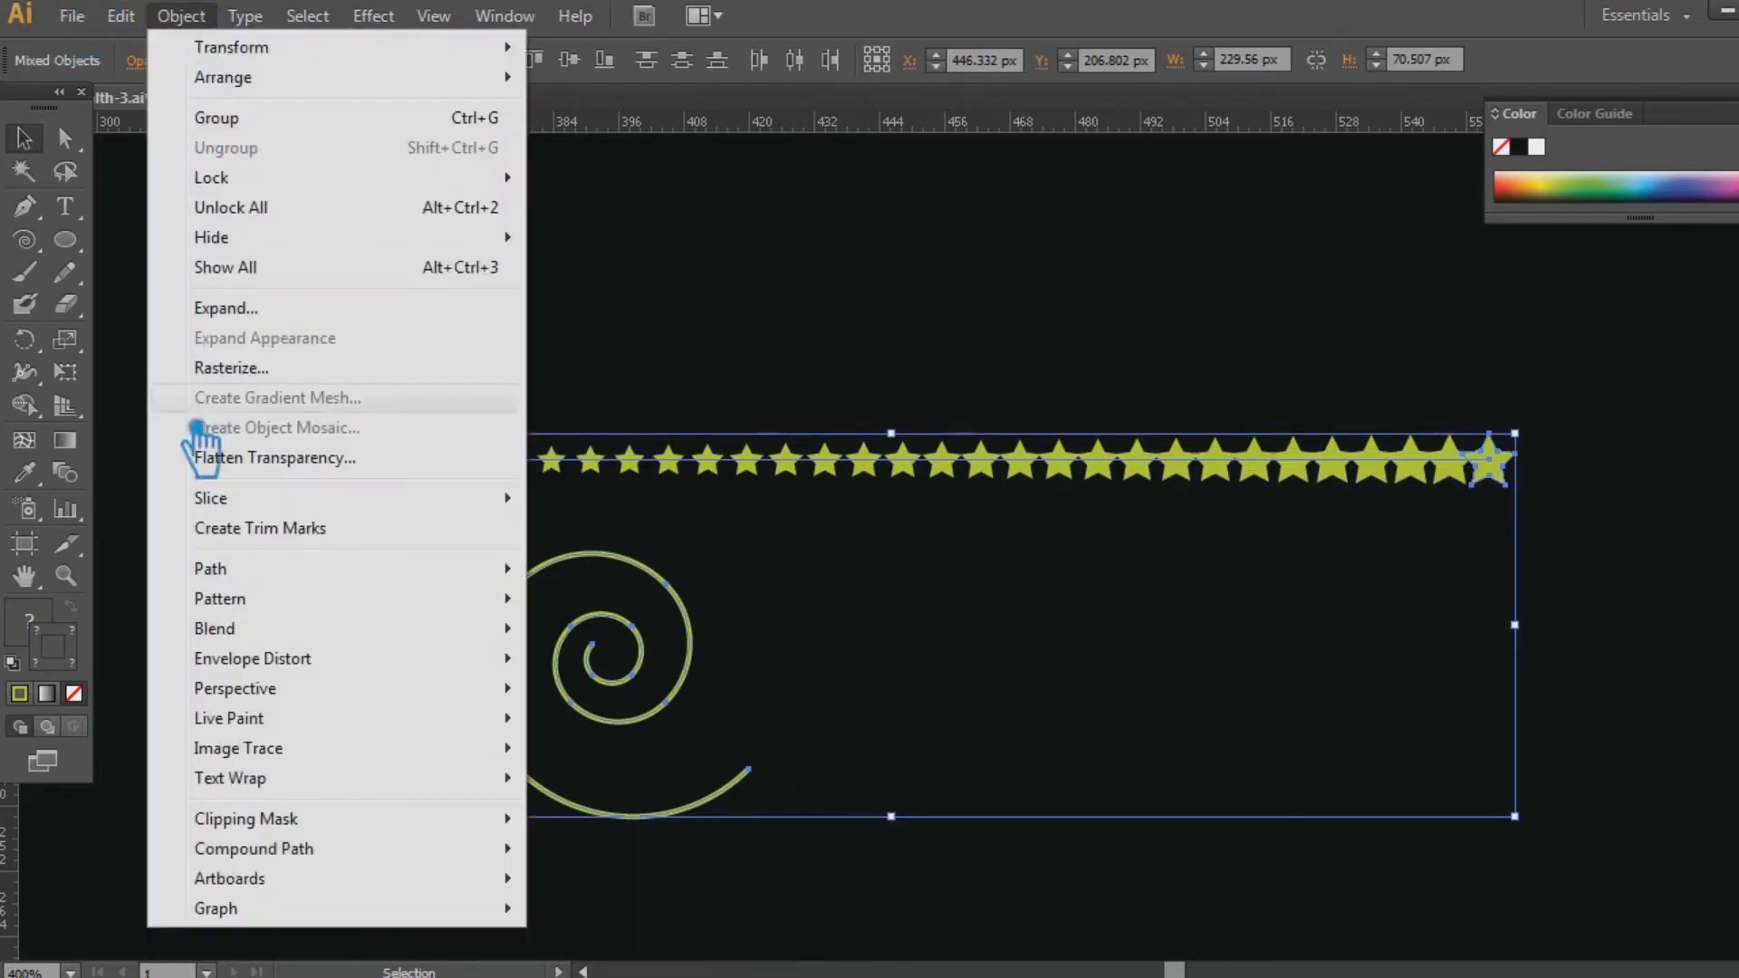
mouse_move(306, 638)
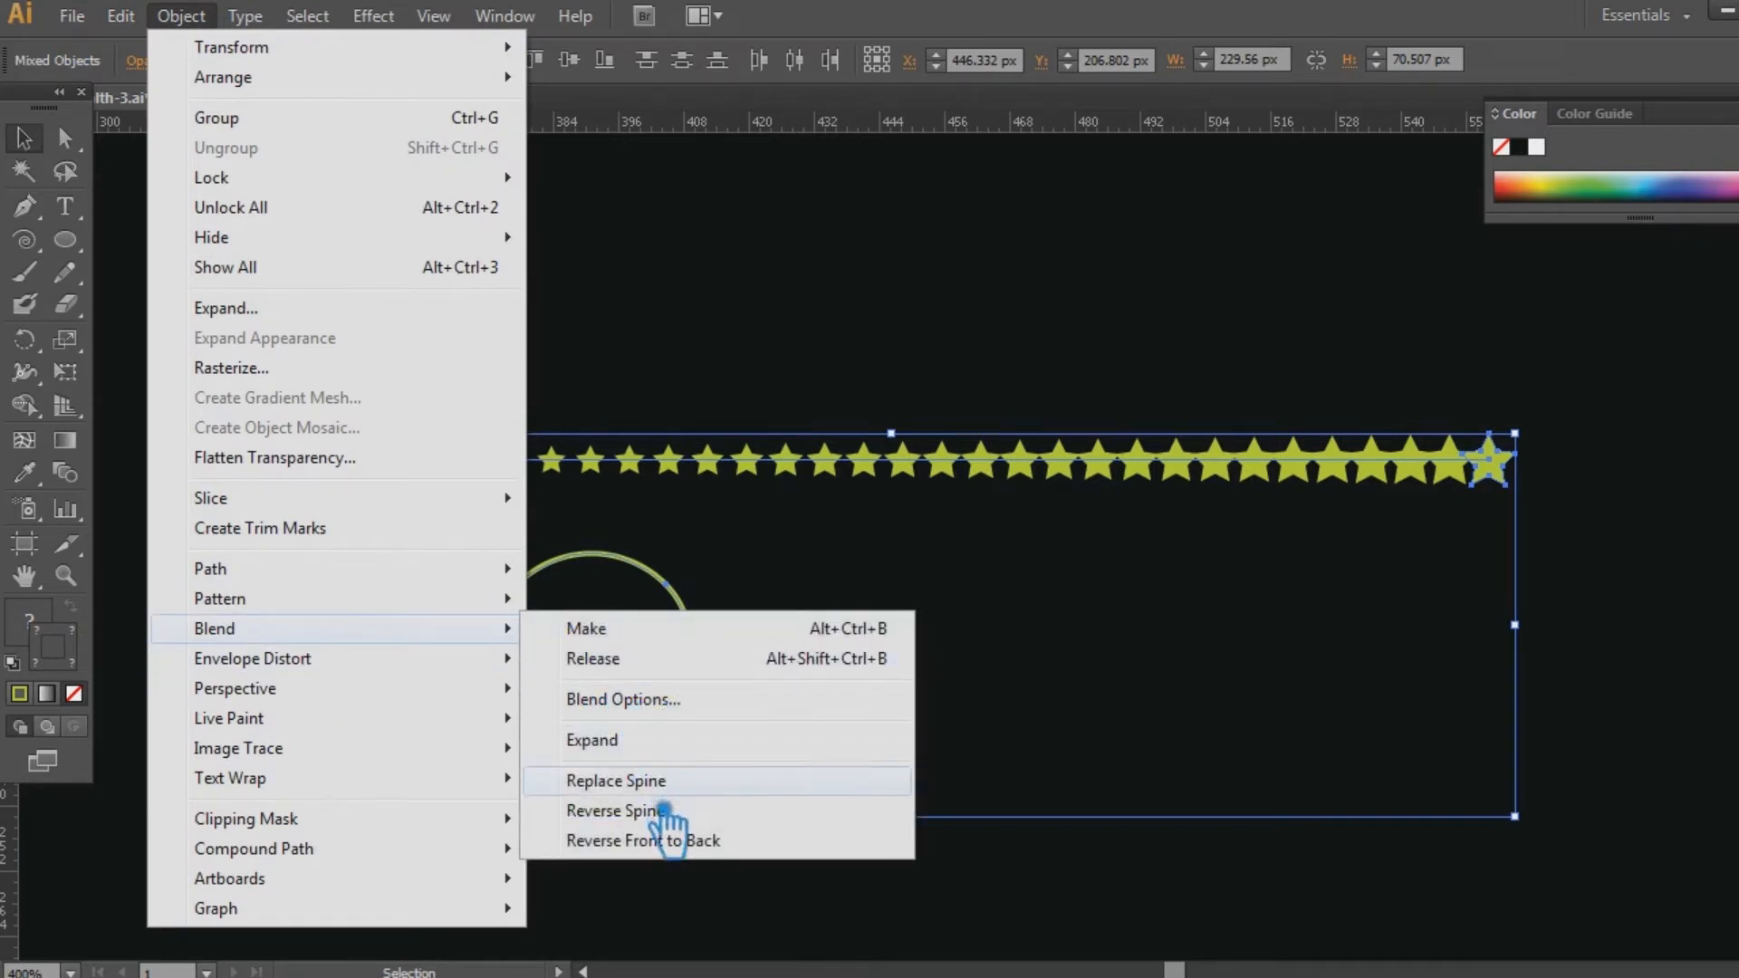
left_click(668, 811)
key("ctrl+z")
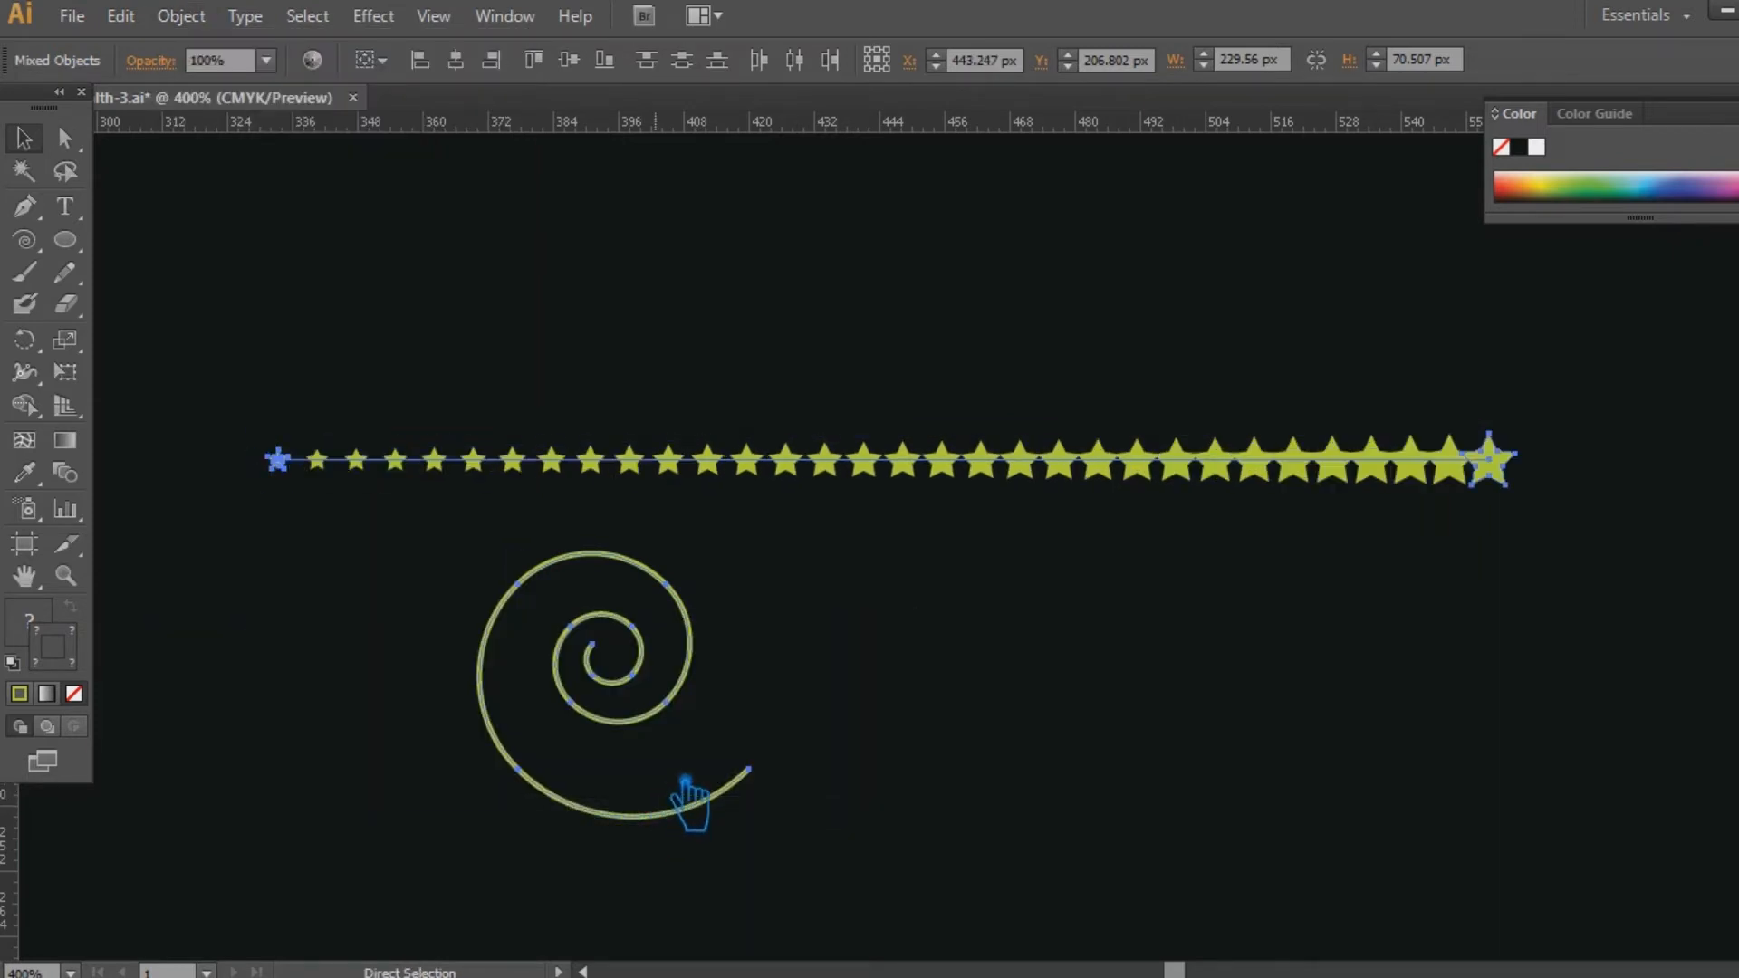
Replace the spine of the reflected star blend with the spiral so the stars grow outward along it.
left_click(893, 668)
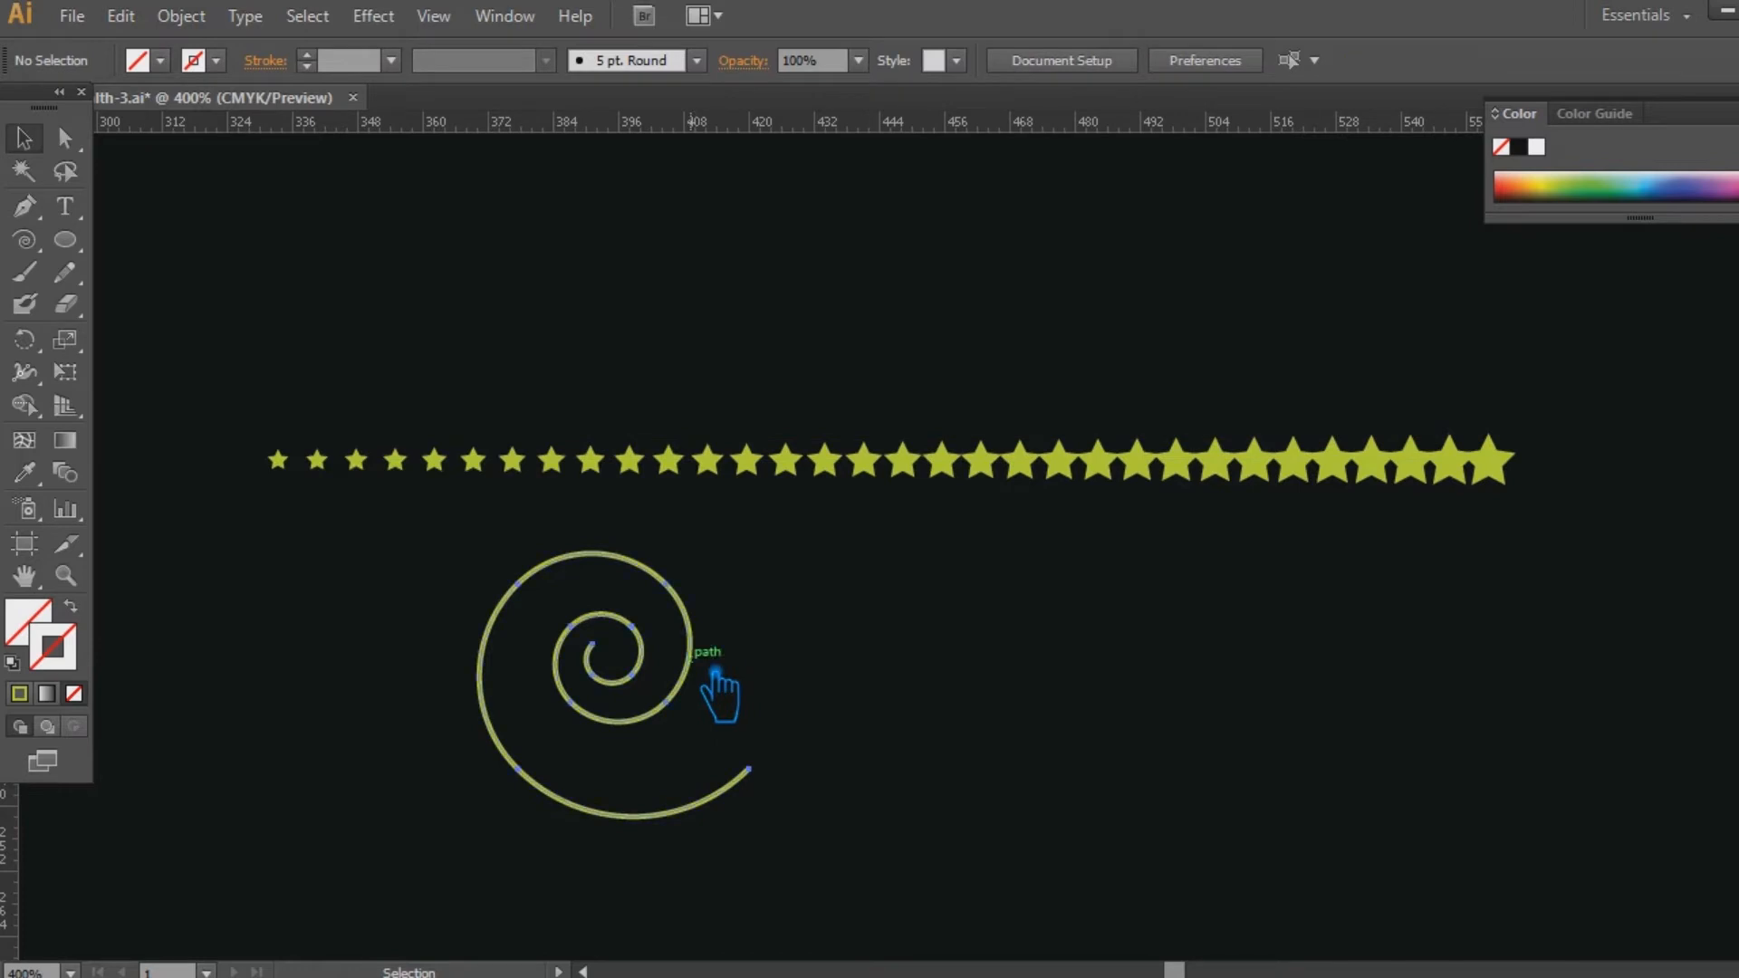
left_click(712, 669)
left_click(596, 478, "shift")
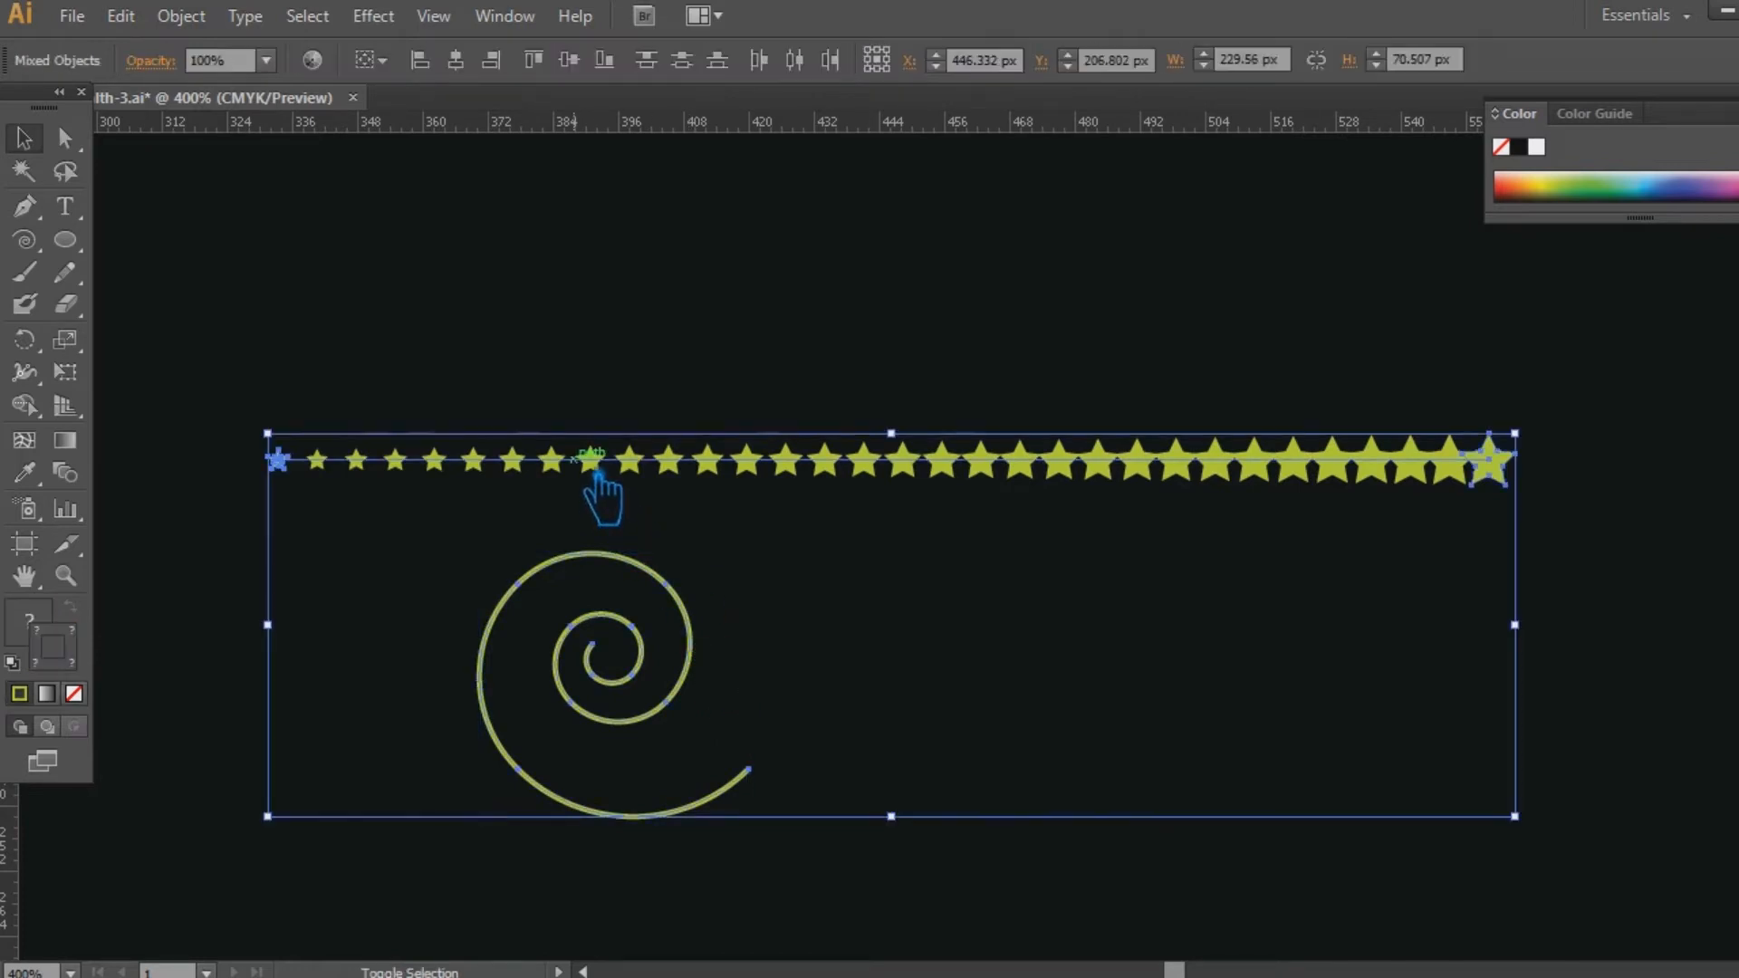
left_click(182, 16)
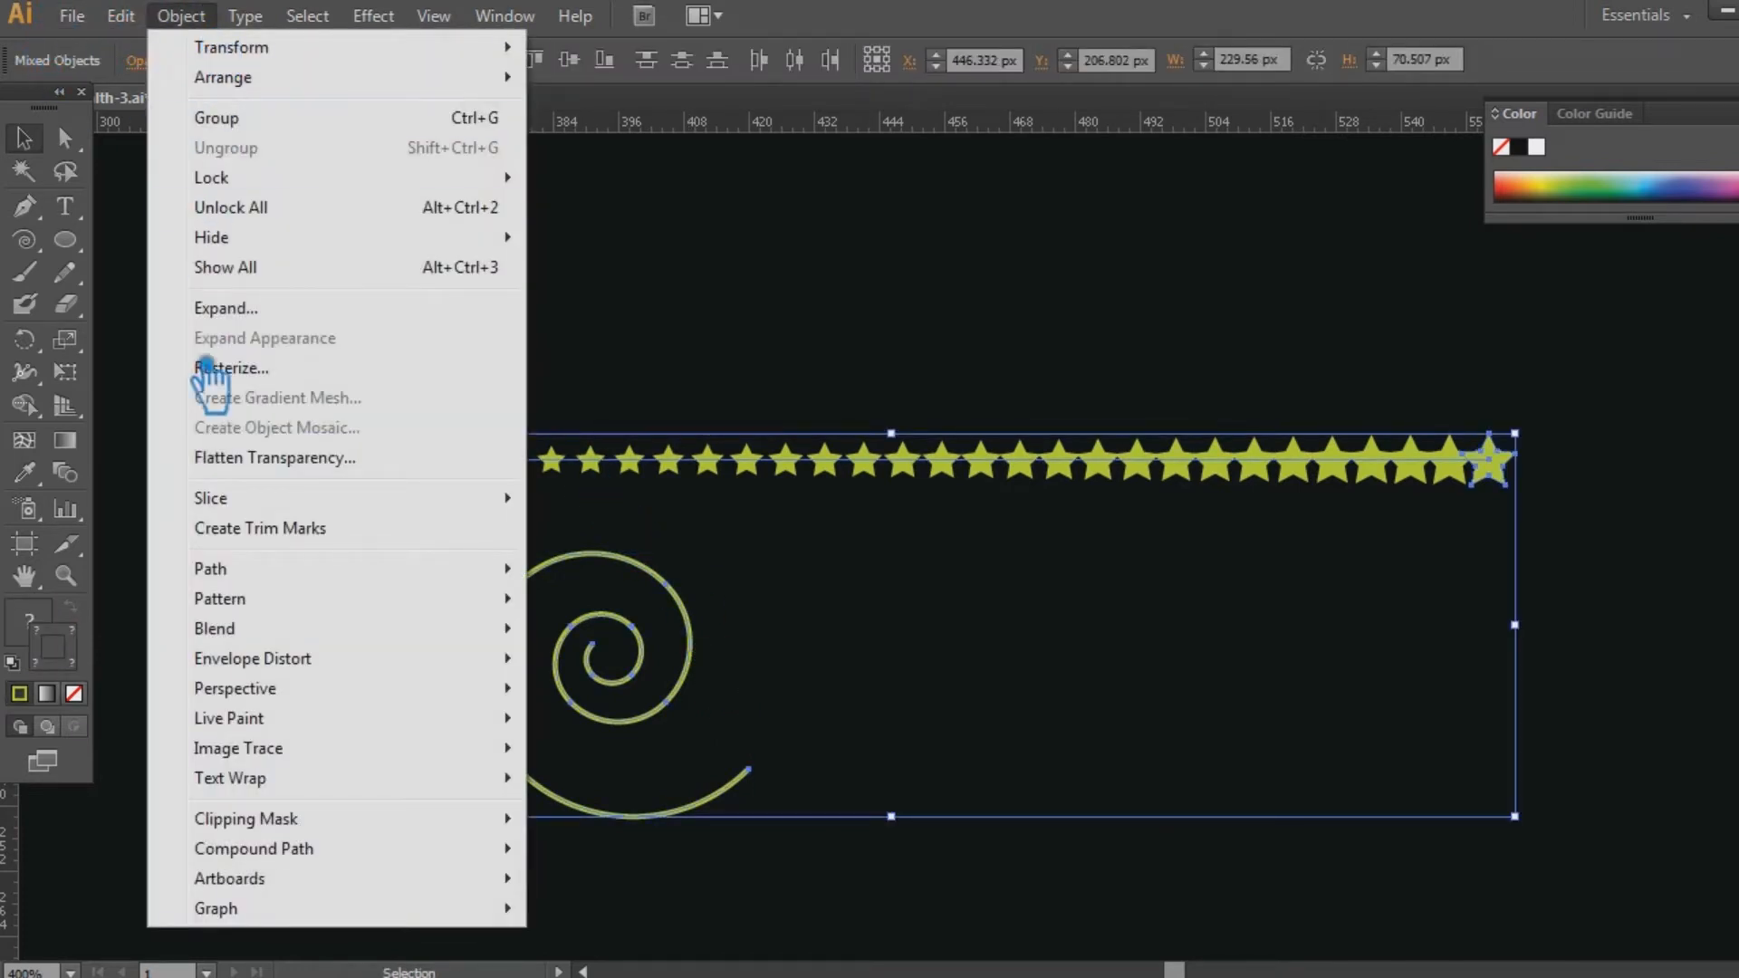
mouse_move(399, 644)
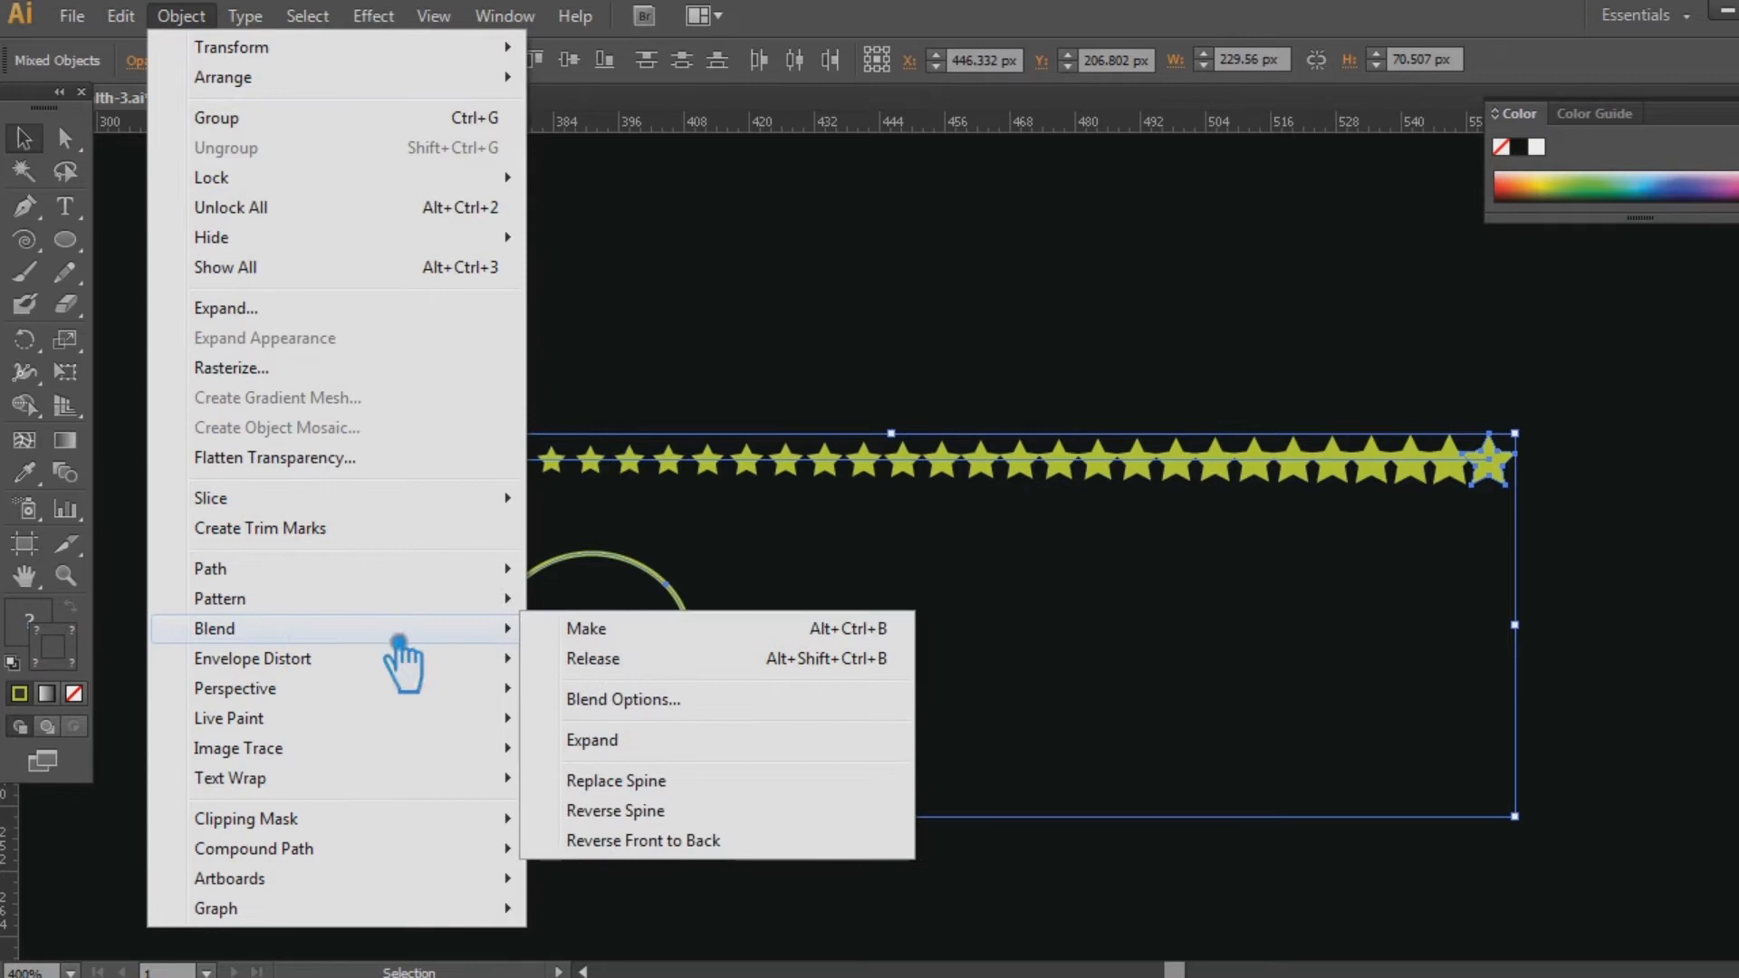
left_click(671, 792)
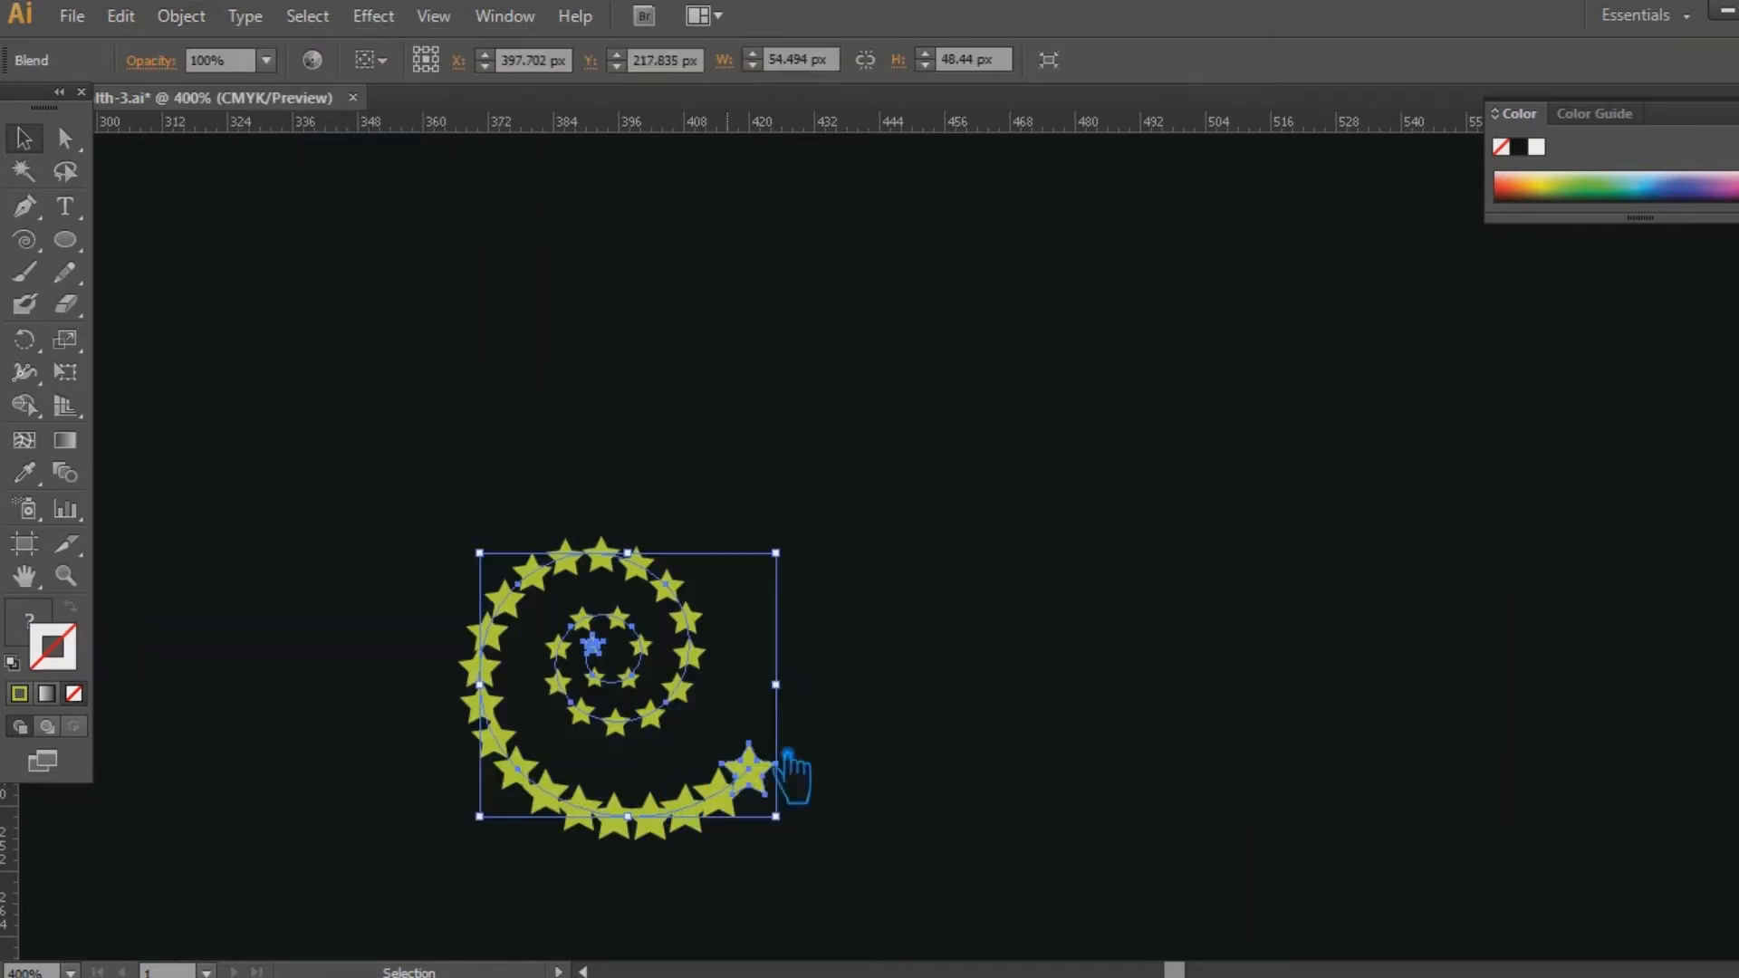
left_click(933, 725)
Move the star spiral up and to the left on the canvas and enlarge it to about 74 px high.
left_click_drag(710, 698, 508, 396)
left_click(806, 464)
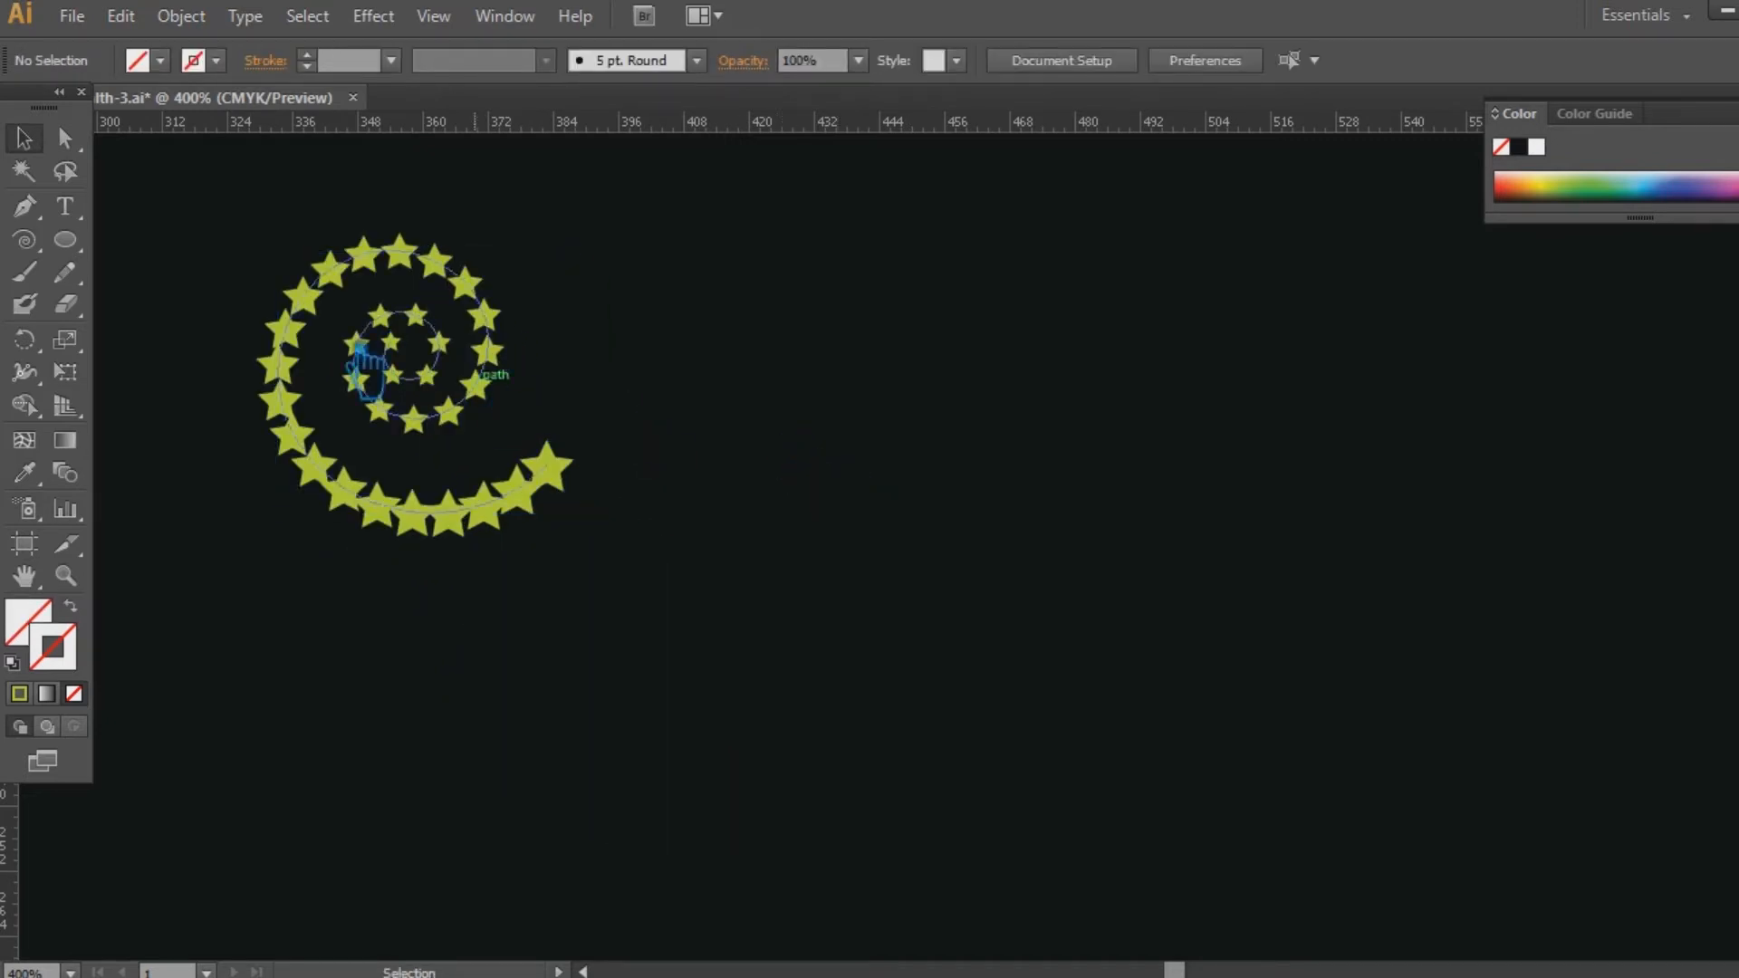
left_click(428, 507)
left_click_drag(576, 514, 759, 686)
left_click_drag(507, 507, 438, 425)
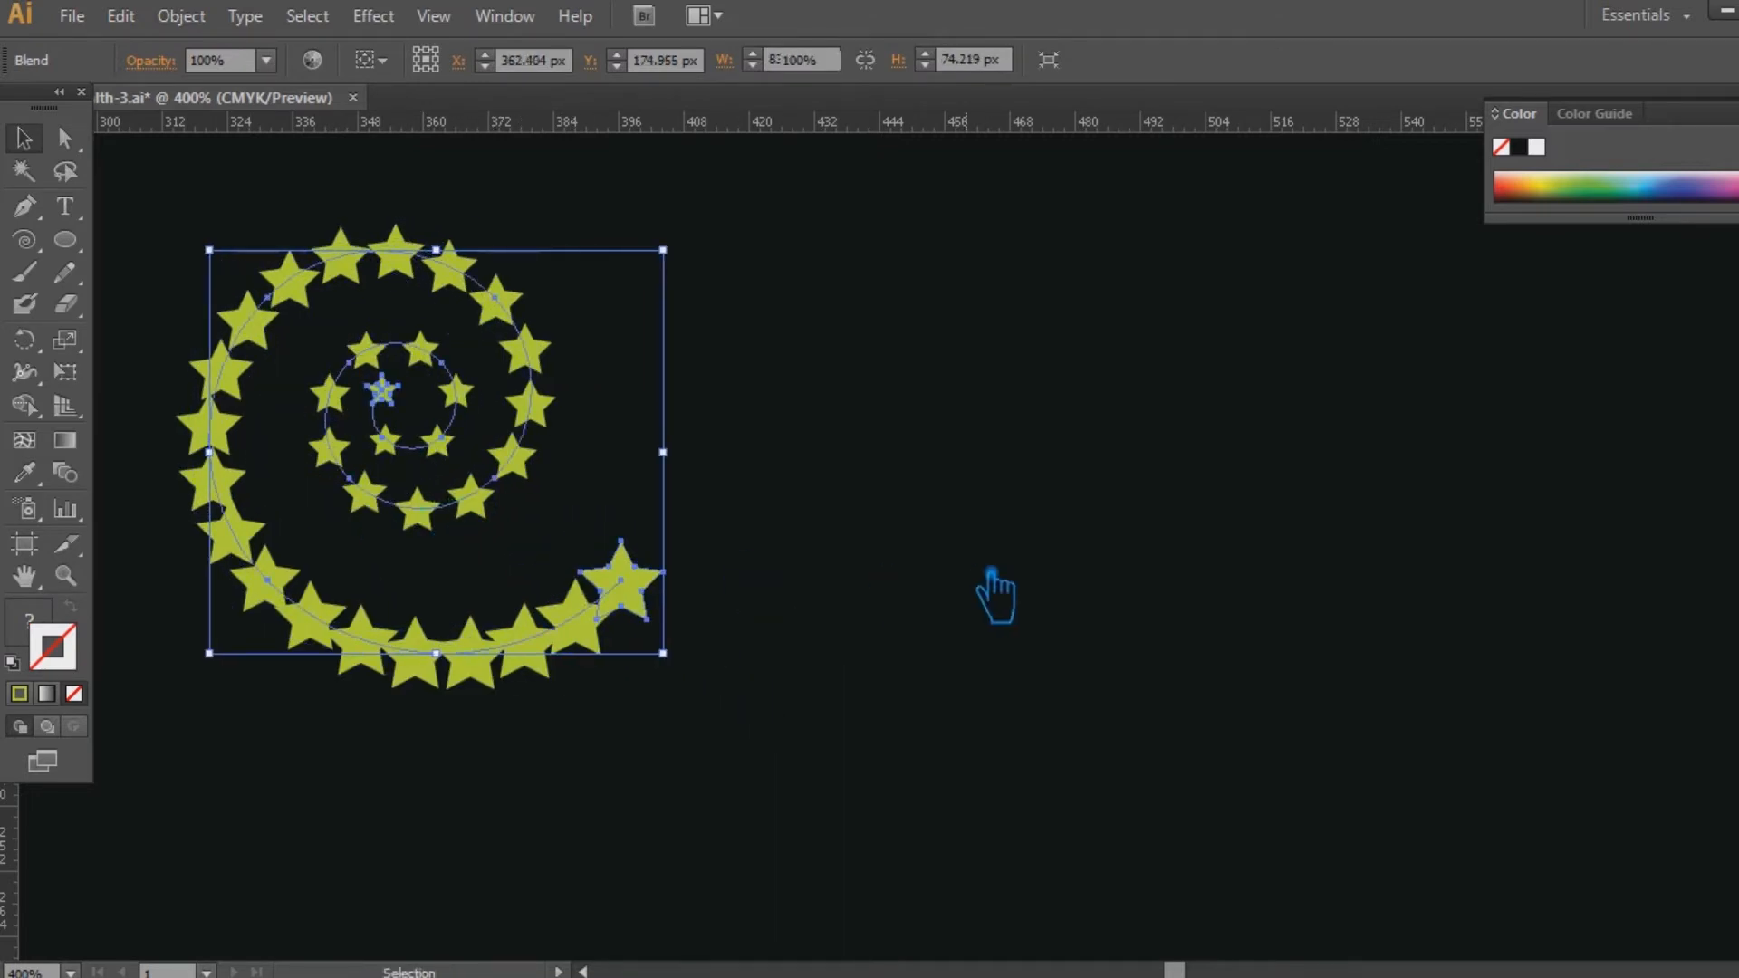
left_click(994, 595)
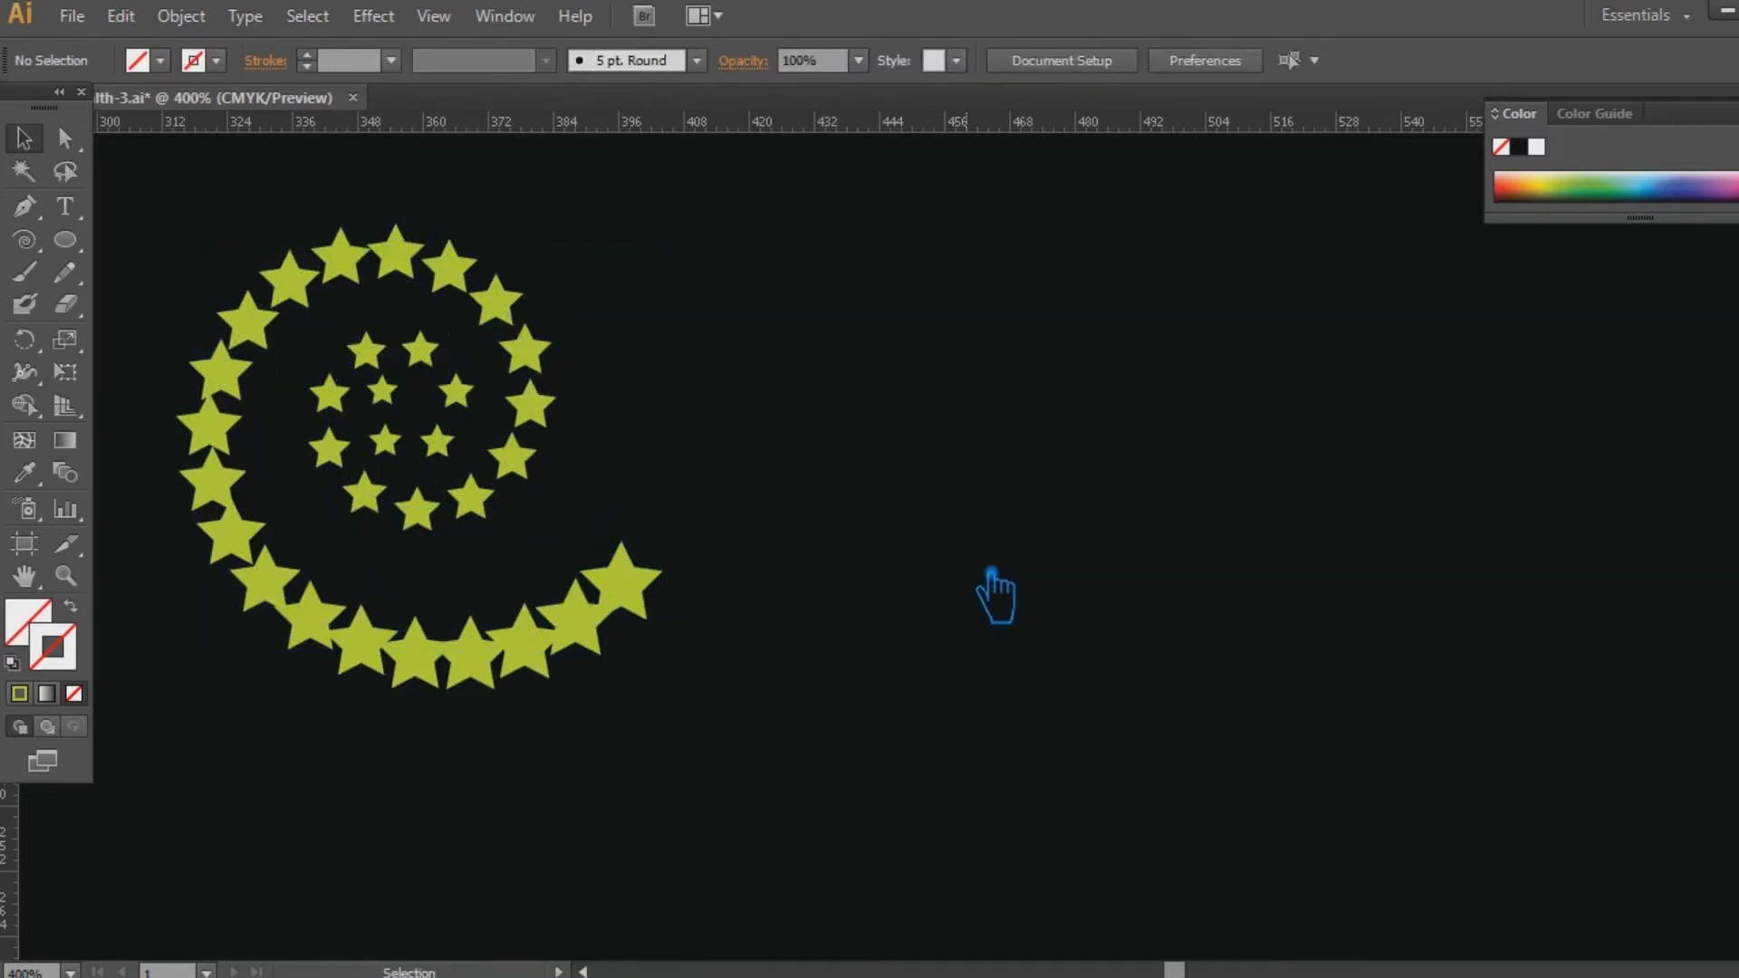
Draw a second spiral beside the star spiral and reflect it across the vertical axis.
left_click(69, 253)
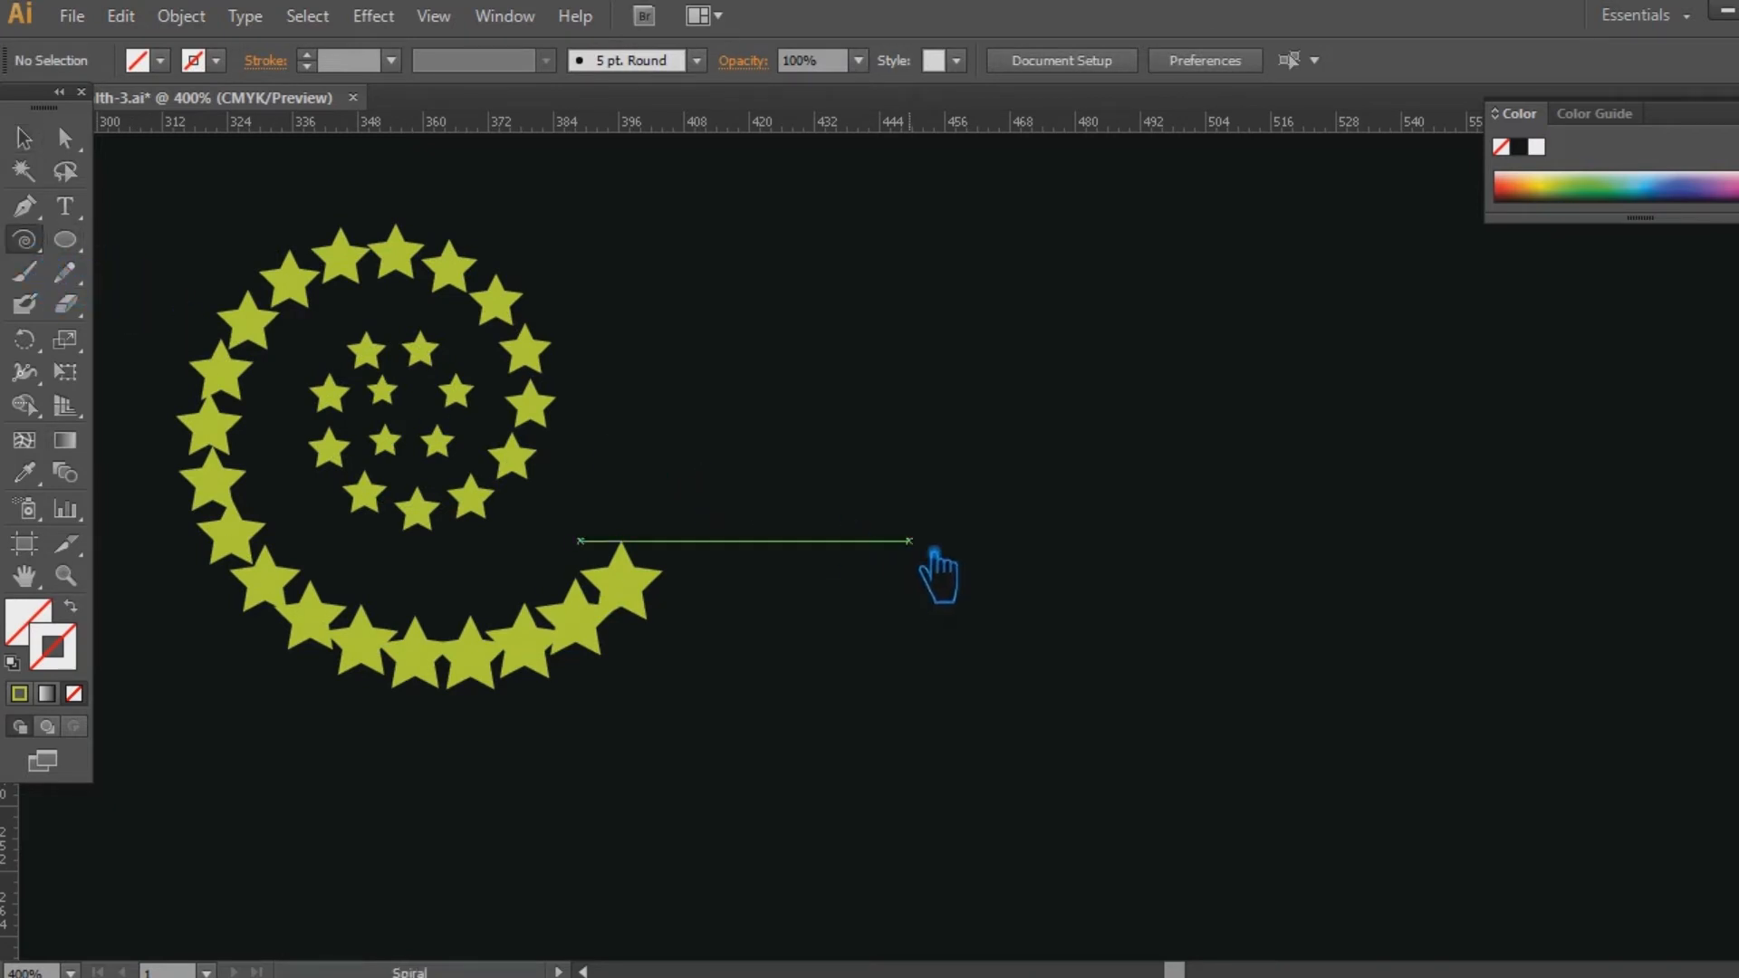
left_click_drag(847, 426, 1087, 610)
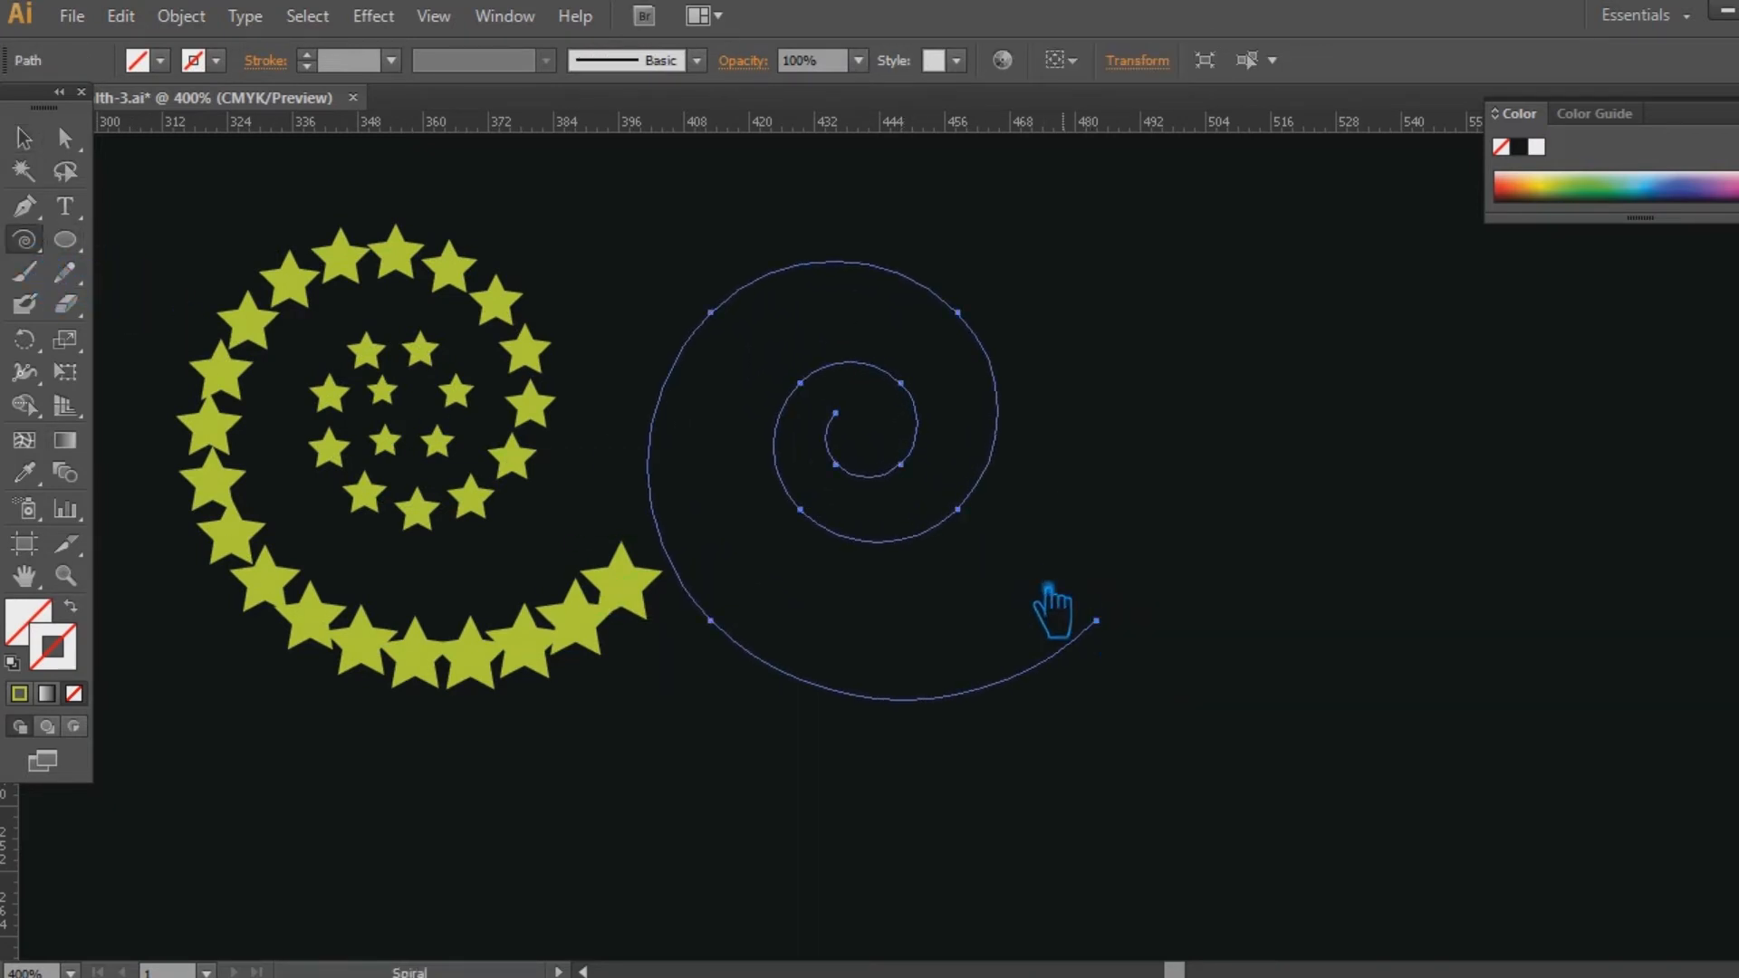
left_click(23, 138)
right_click(865, 540)
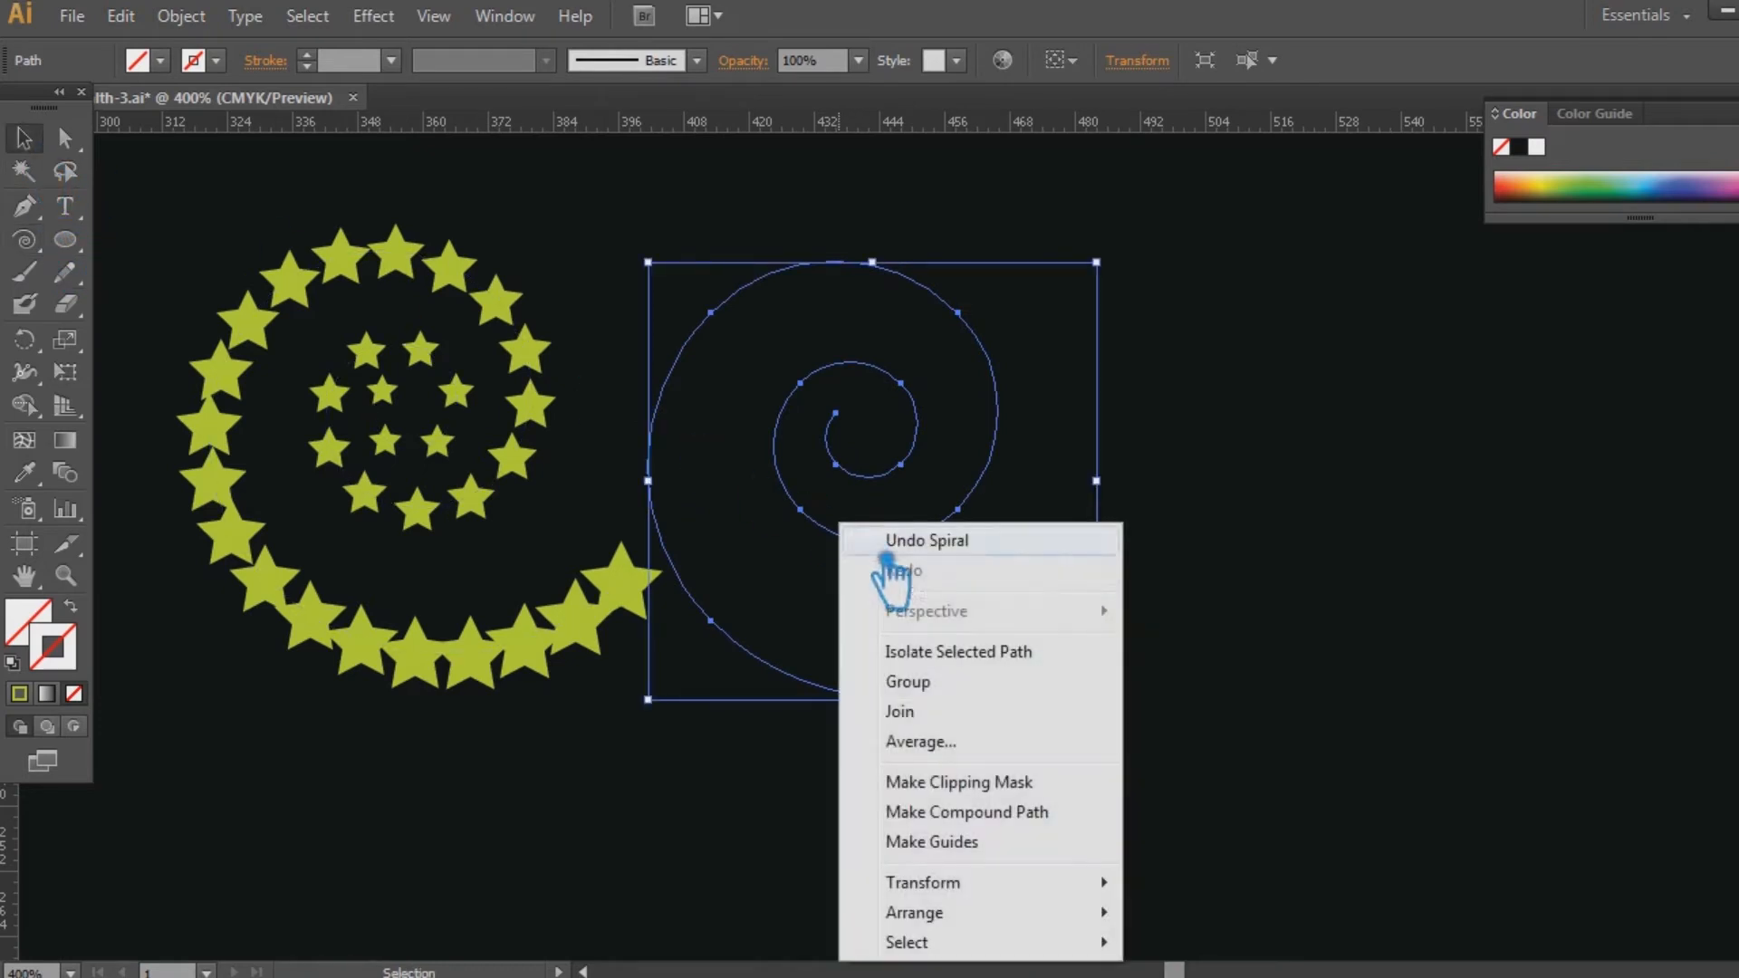
mouse_move(979, 883)
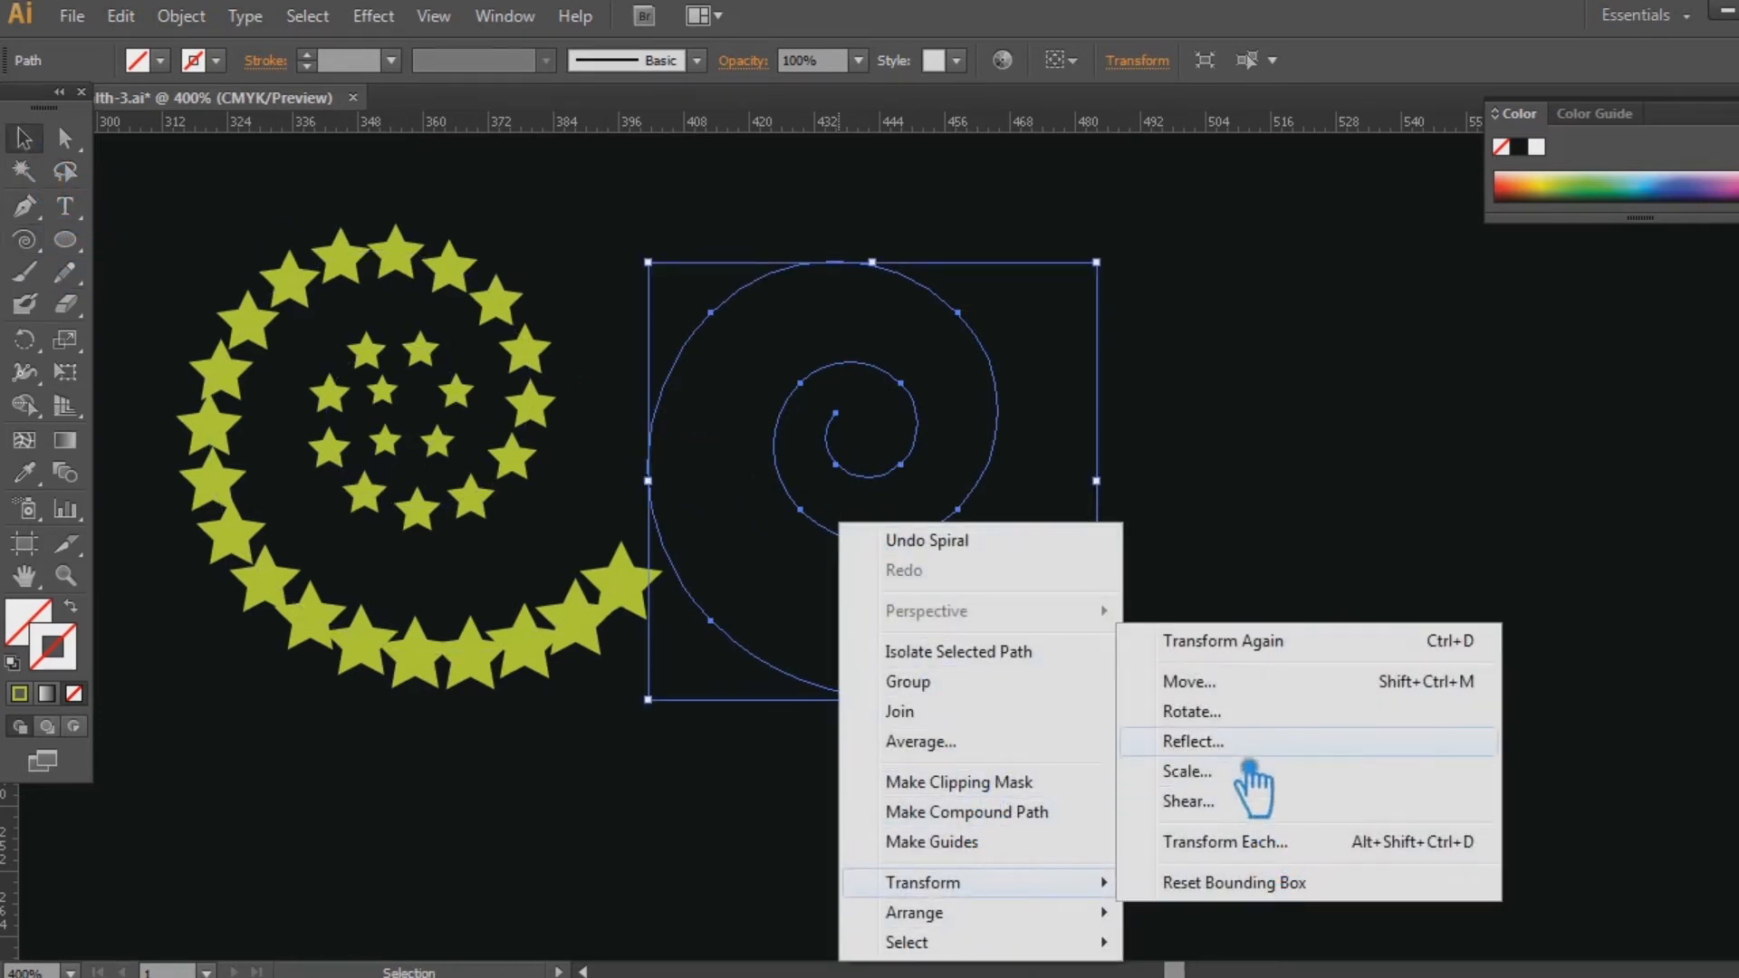
left_click(1250, 747)
left_click(487, 602)
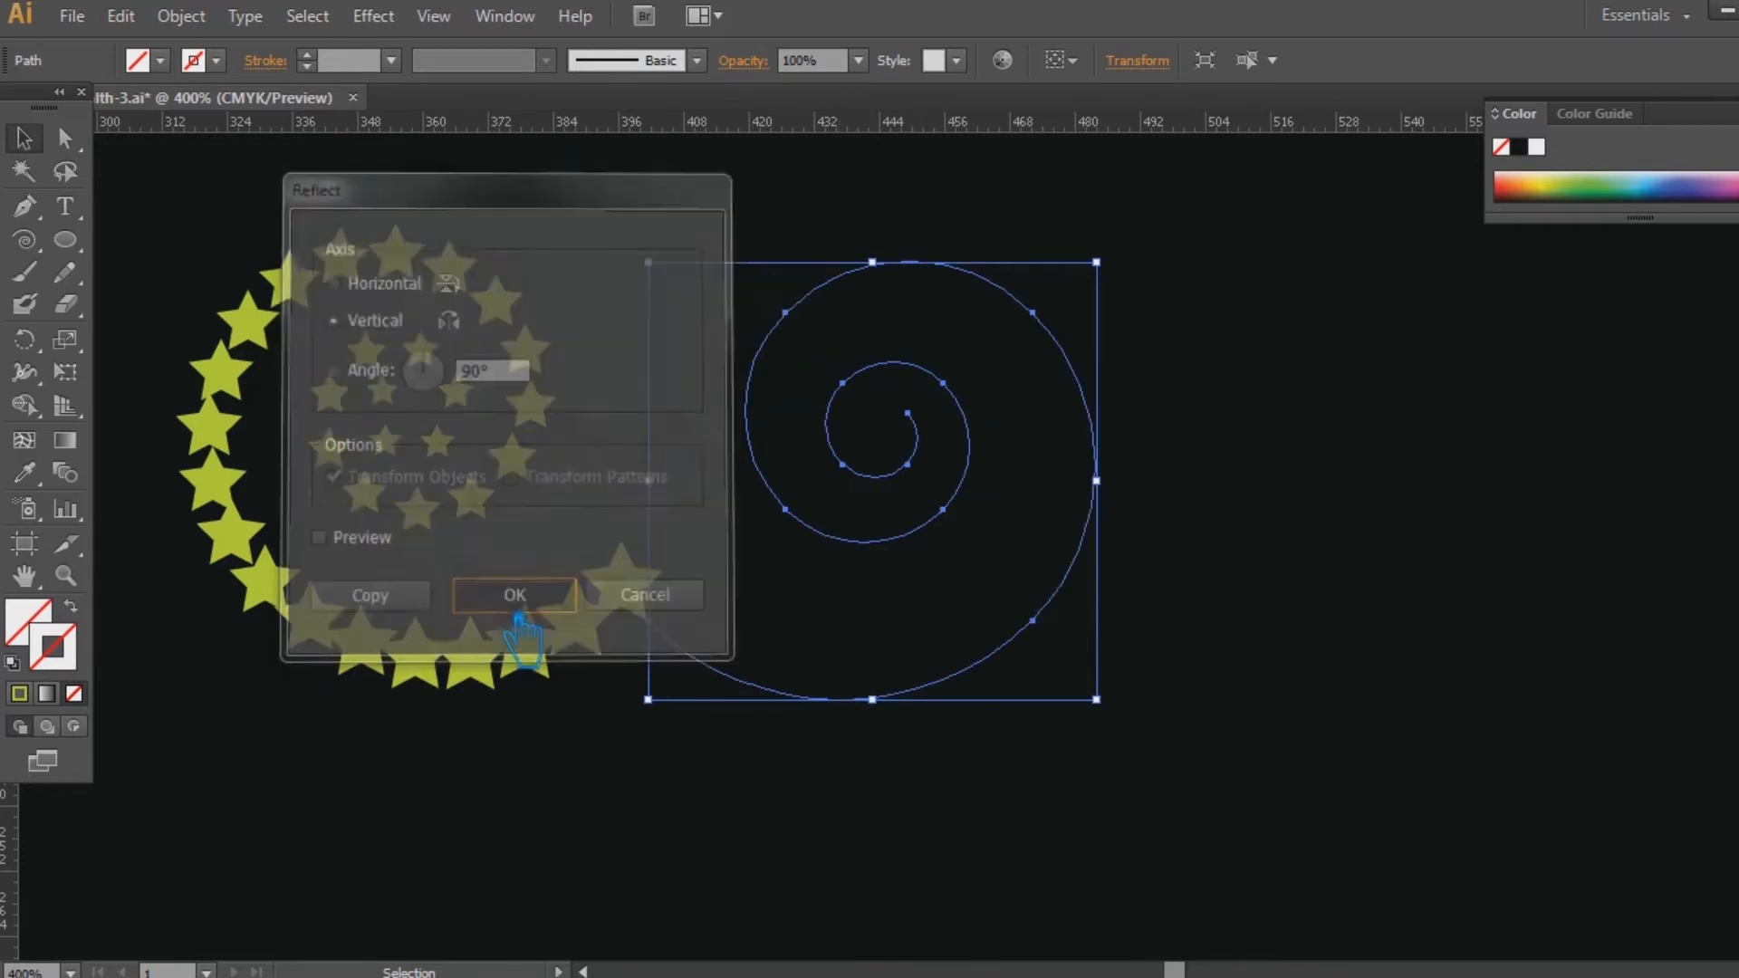
Shift the mirrored spiral slightly away from the star spiral and give it a solid yellow-green 1 pt stroke.
left_click(1332, 625)
left_click_drag(1005, 489, 1040, 462)
left_click(20, 694)
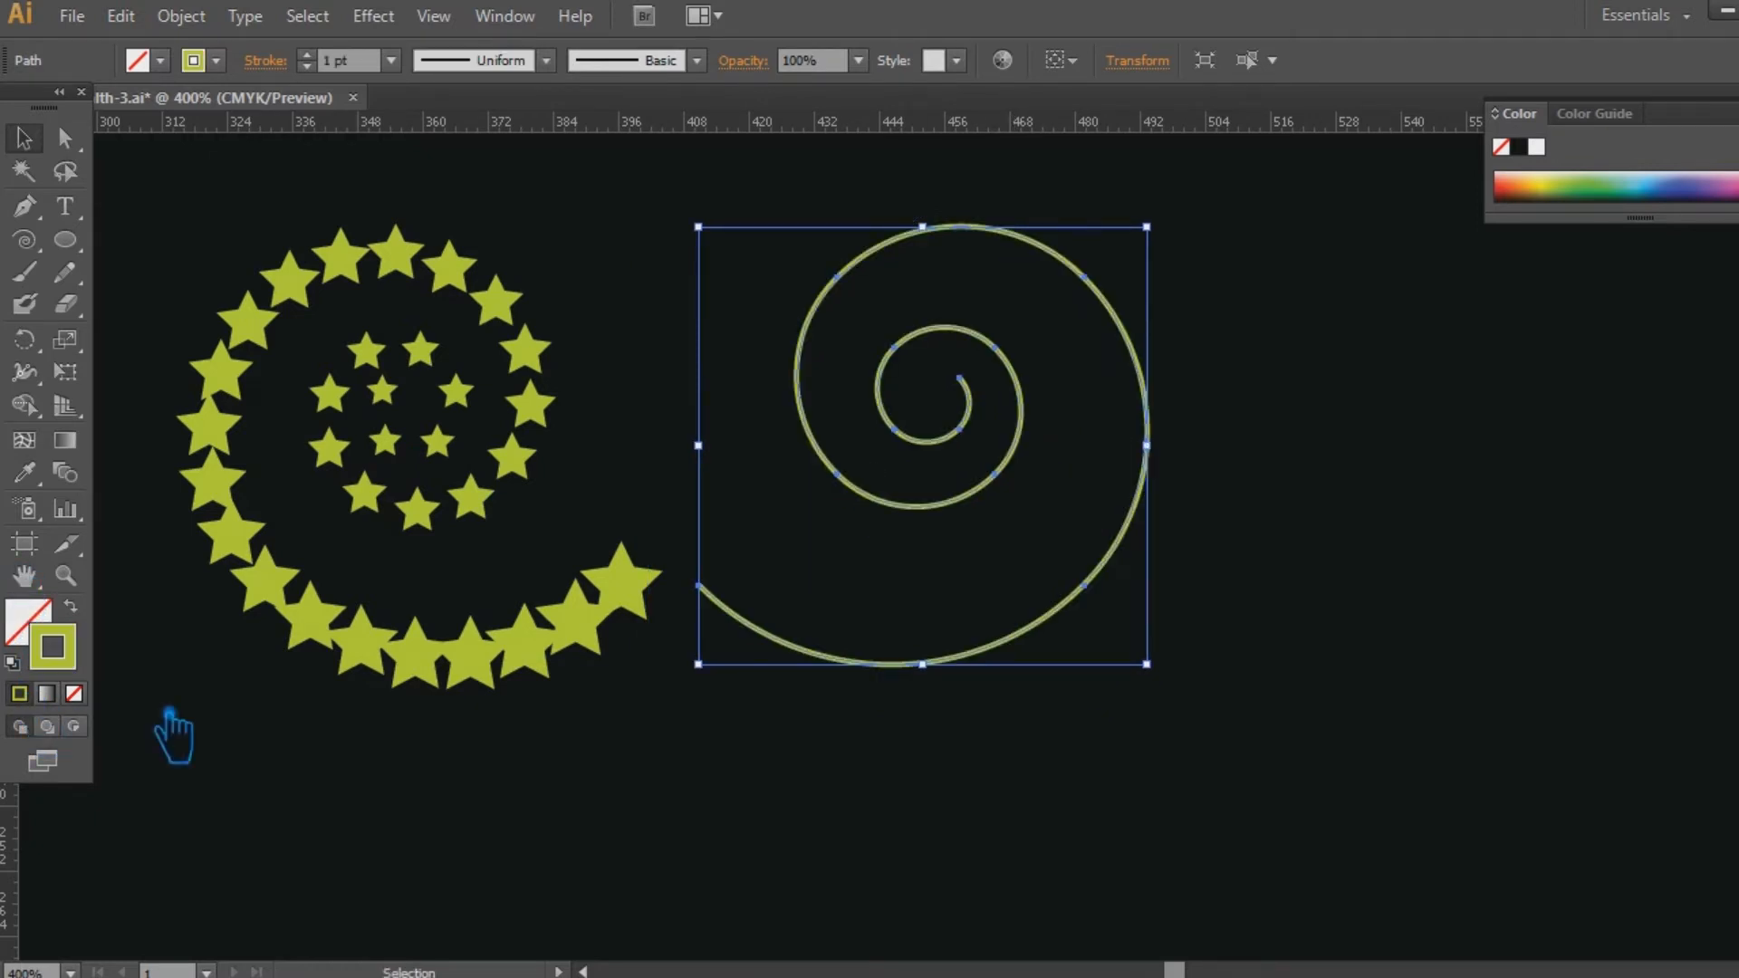
left_click(551, 819)
Draw a small circle below the star spiral with a solid yellow-green fill and no stroke.
scroll(675, 797, "down", 3)
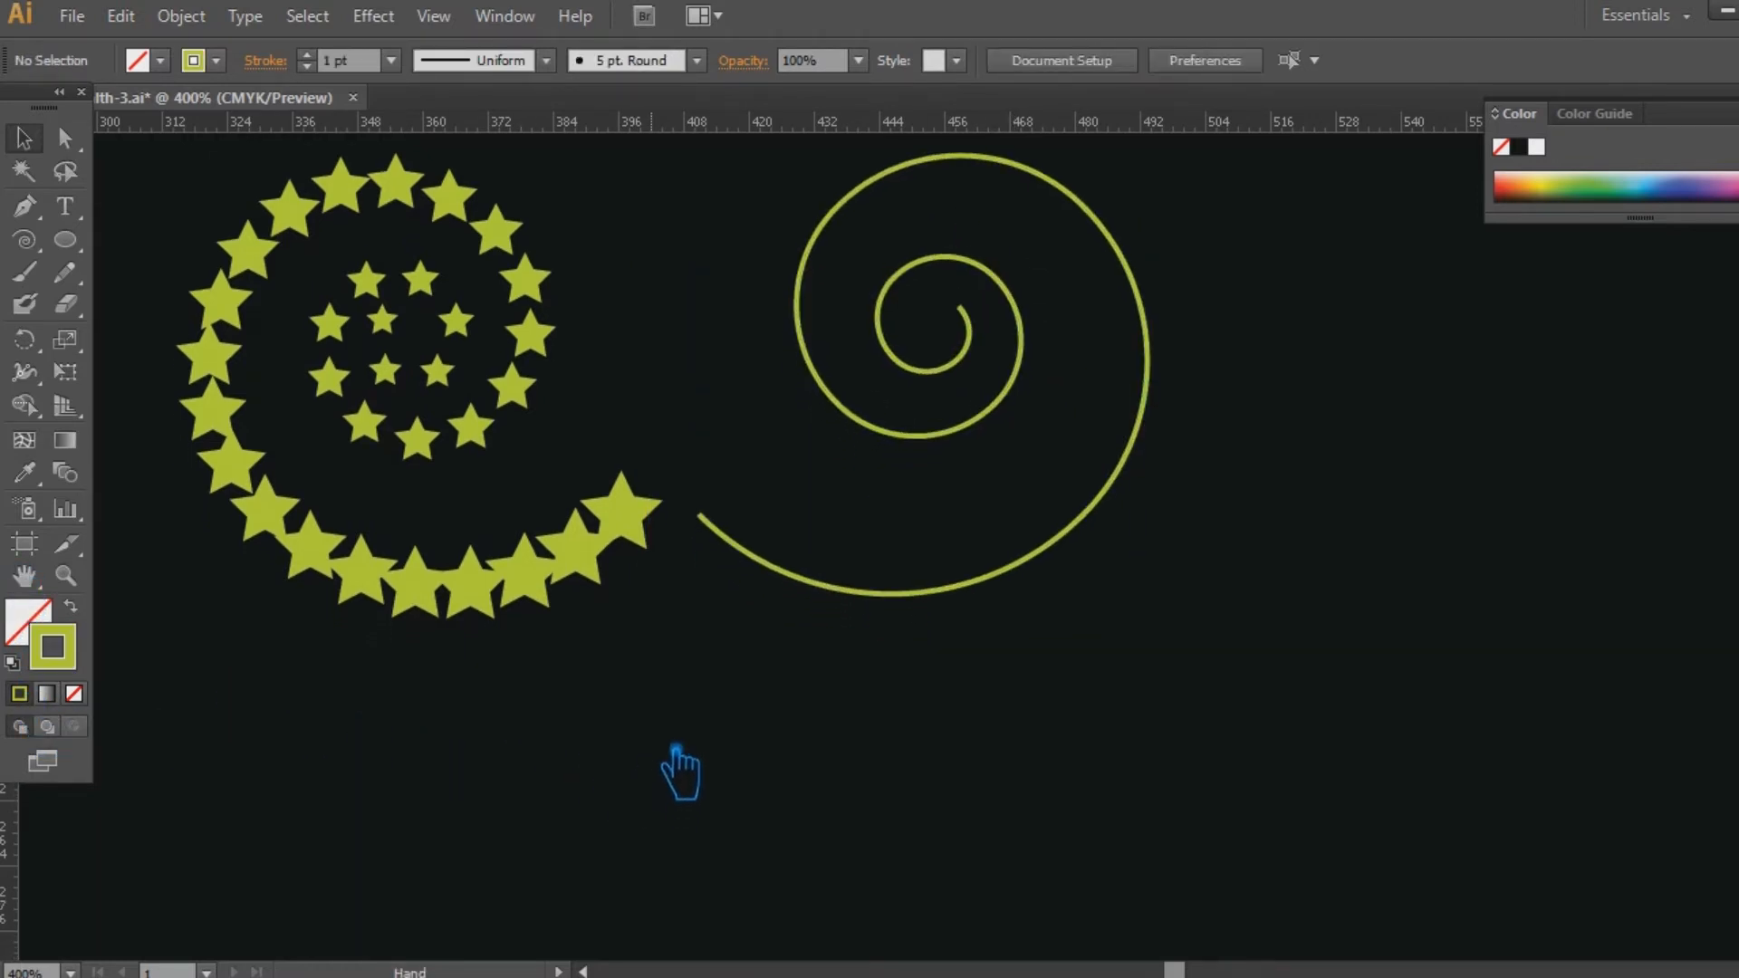
left_click_drag(64, 239, 175, 299)
left_click_drag(245, 730, 318, 803)
left_click(72, 606)
left_click(37, 625)
left_click(24, 137)
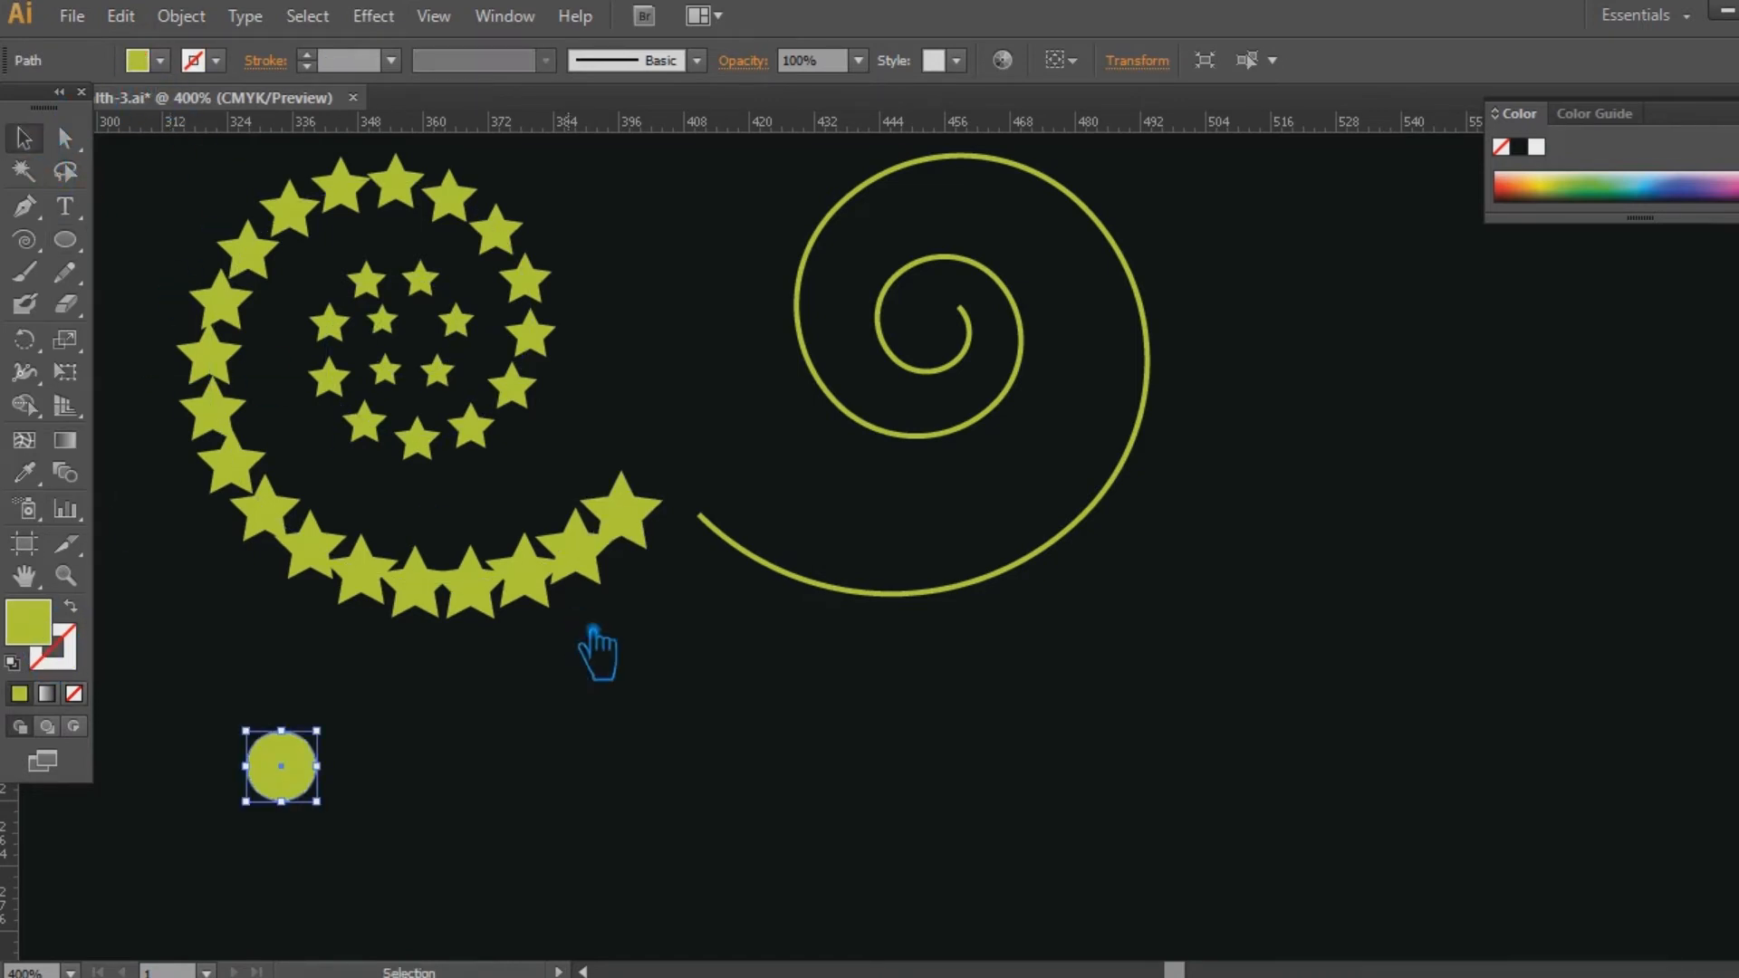
Place a smaller copy of the circle far to its right and slightly shrink the original circle.
left_click(471, 724)
left_click_drag(306, 798, 1463, 786)
left_click_drag(1459, 797, 1456, 798)
left_click(756, 765)
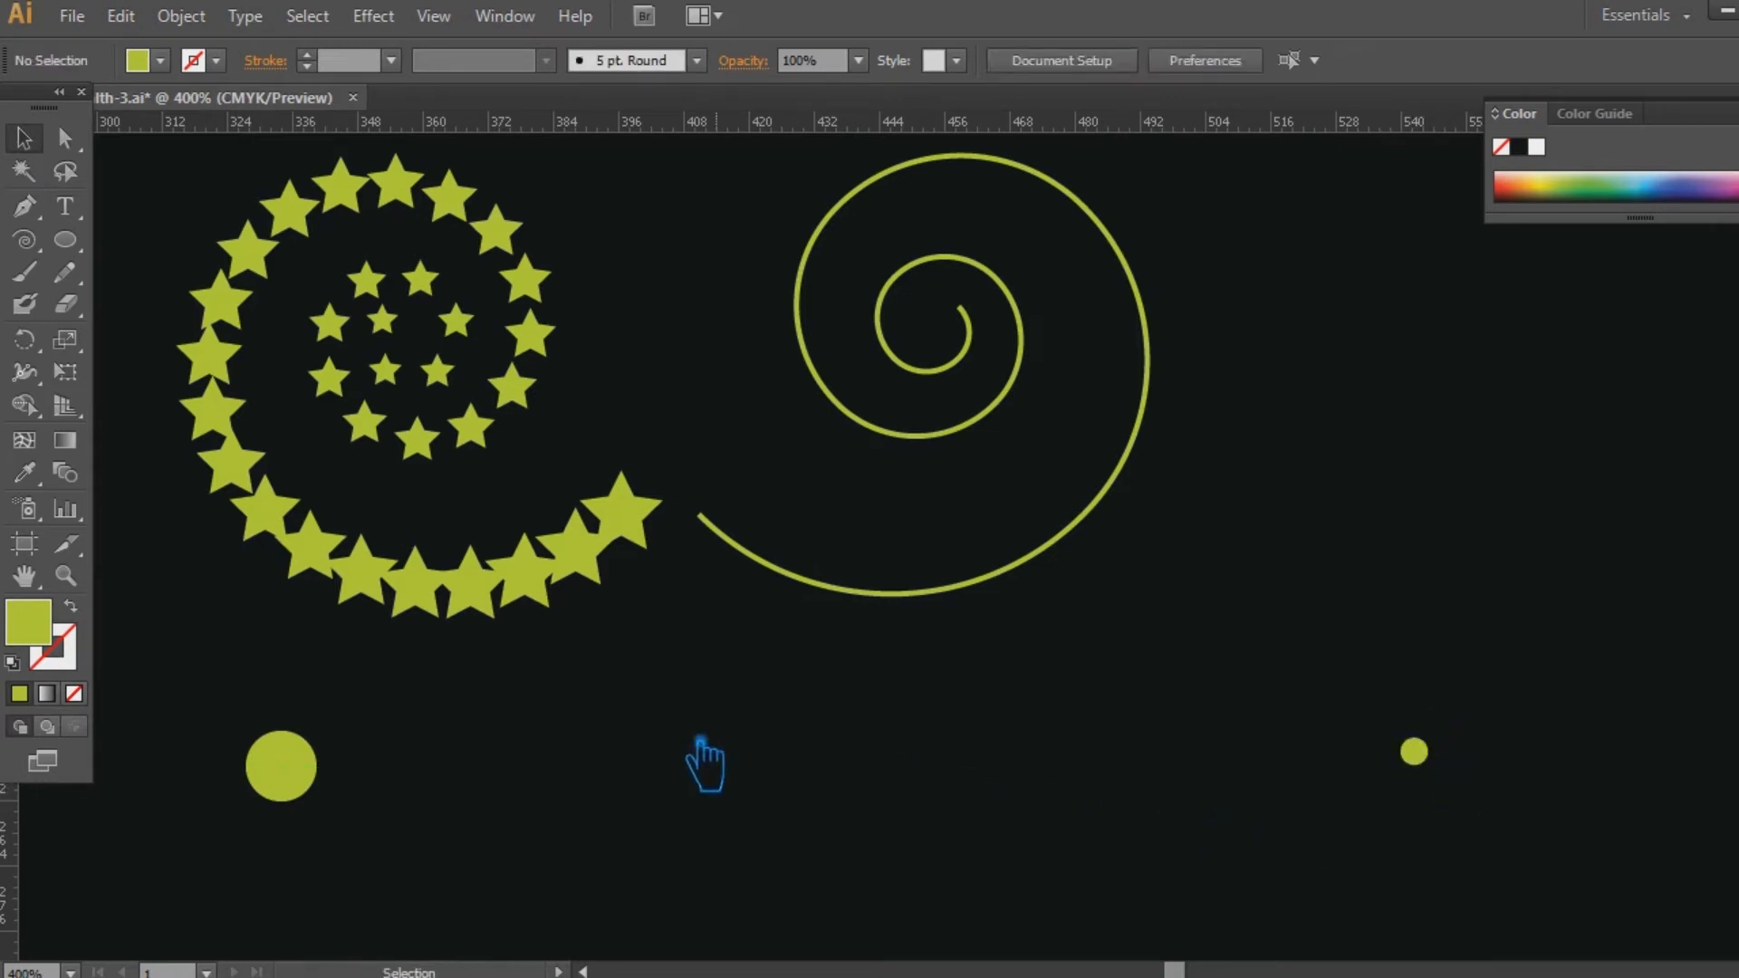
mouse_move(356, 780)
left_mouse_down()
mouse_move(317, 772)
mouse_move(342, 829)
mouse_move(337, 809)
left_mouse_up()
left_click(601, 807)
Slightly shrink the two circles below the spirals and align them on their vertical centers.
left_click_drag(1550, 835, 1051, 769)
key("space")
left_click_drag(1143, 803, 752, 759)
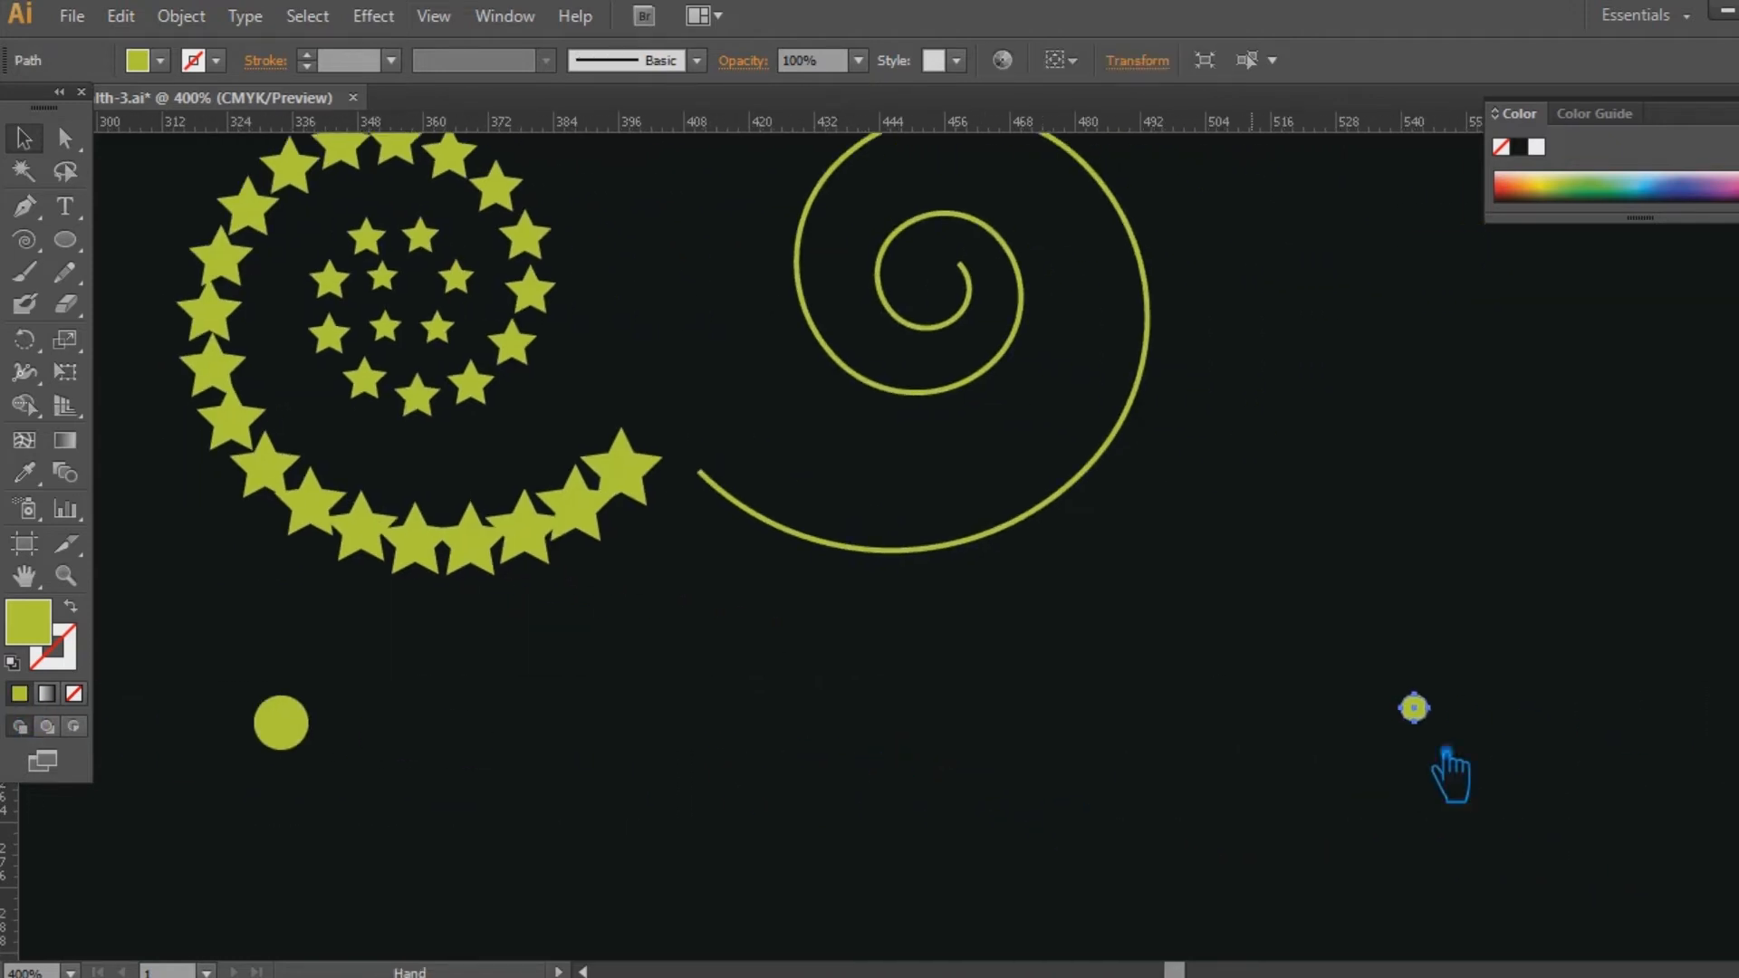
left_click_drag(1429, 721, 1425, 719)
left_click(1499, 753)
left_click_drag(1477, 790, 199, 684)
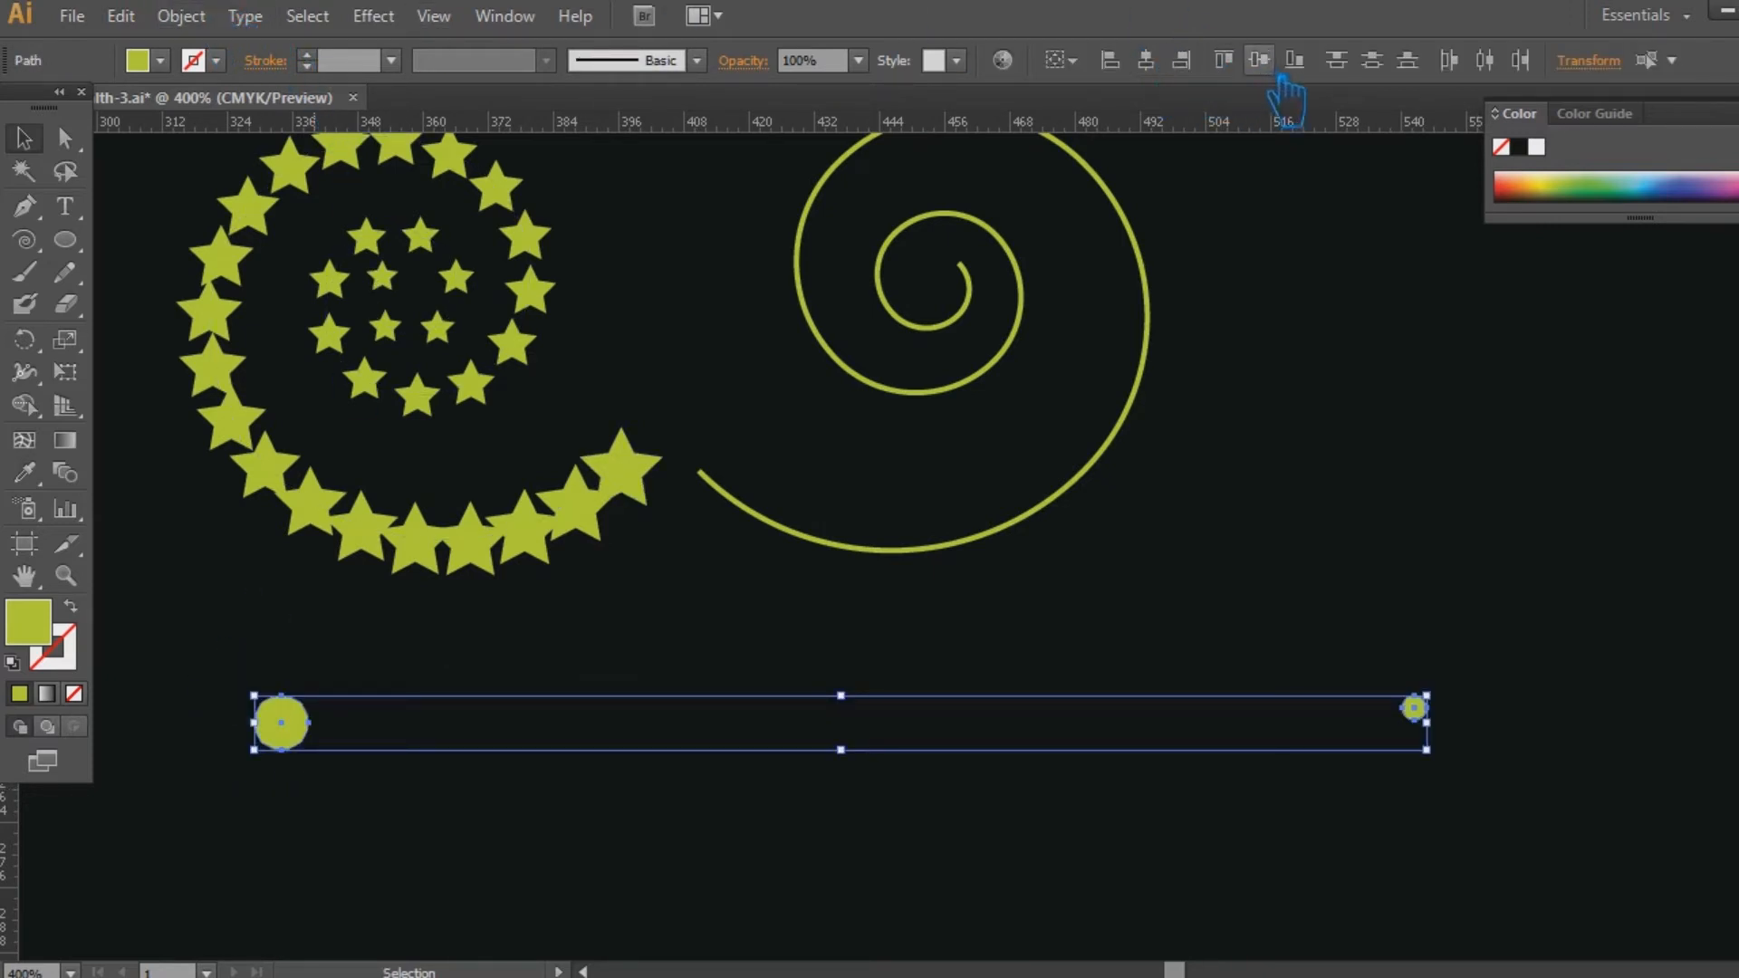
left_click(1234, 72)
Make a blend between the large and the small circle.
left_click(181, 15)
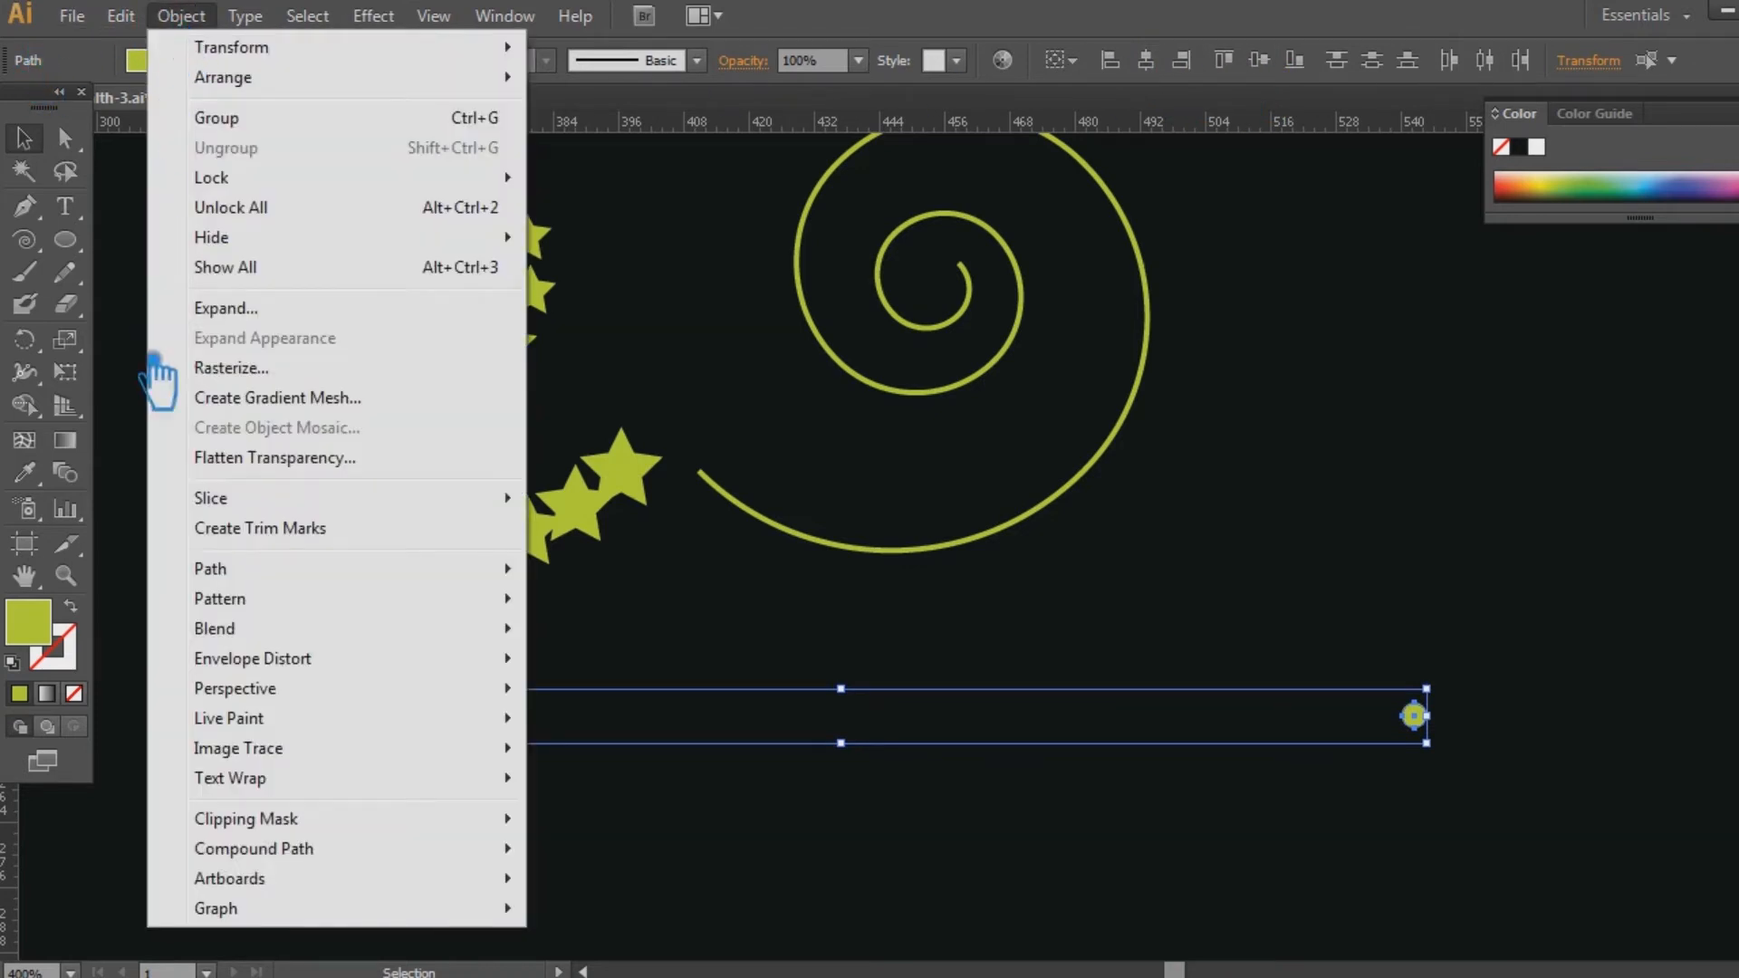
mouse_move(317, 634)
left_click(635, 633)
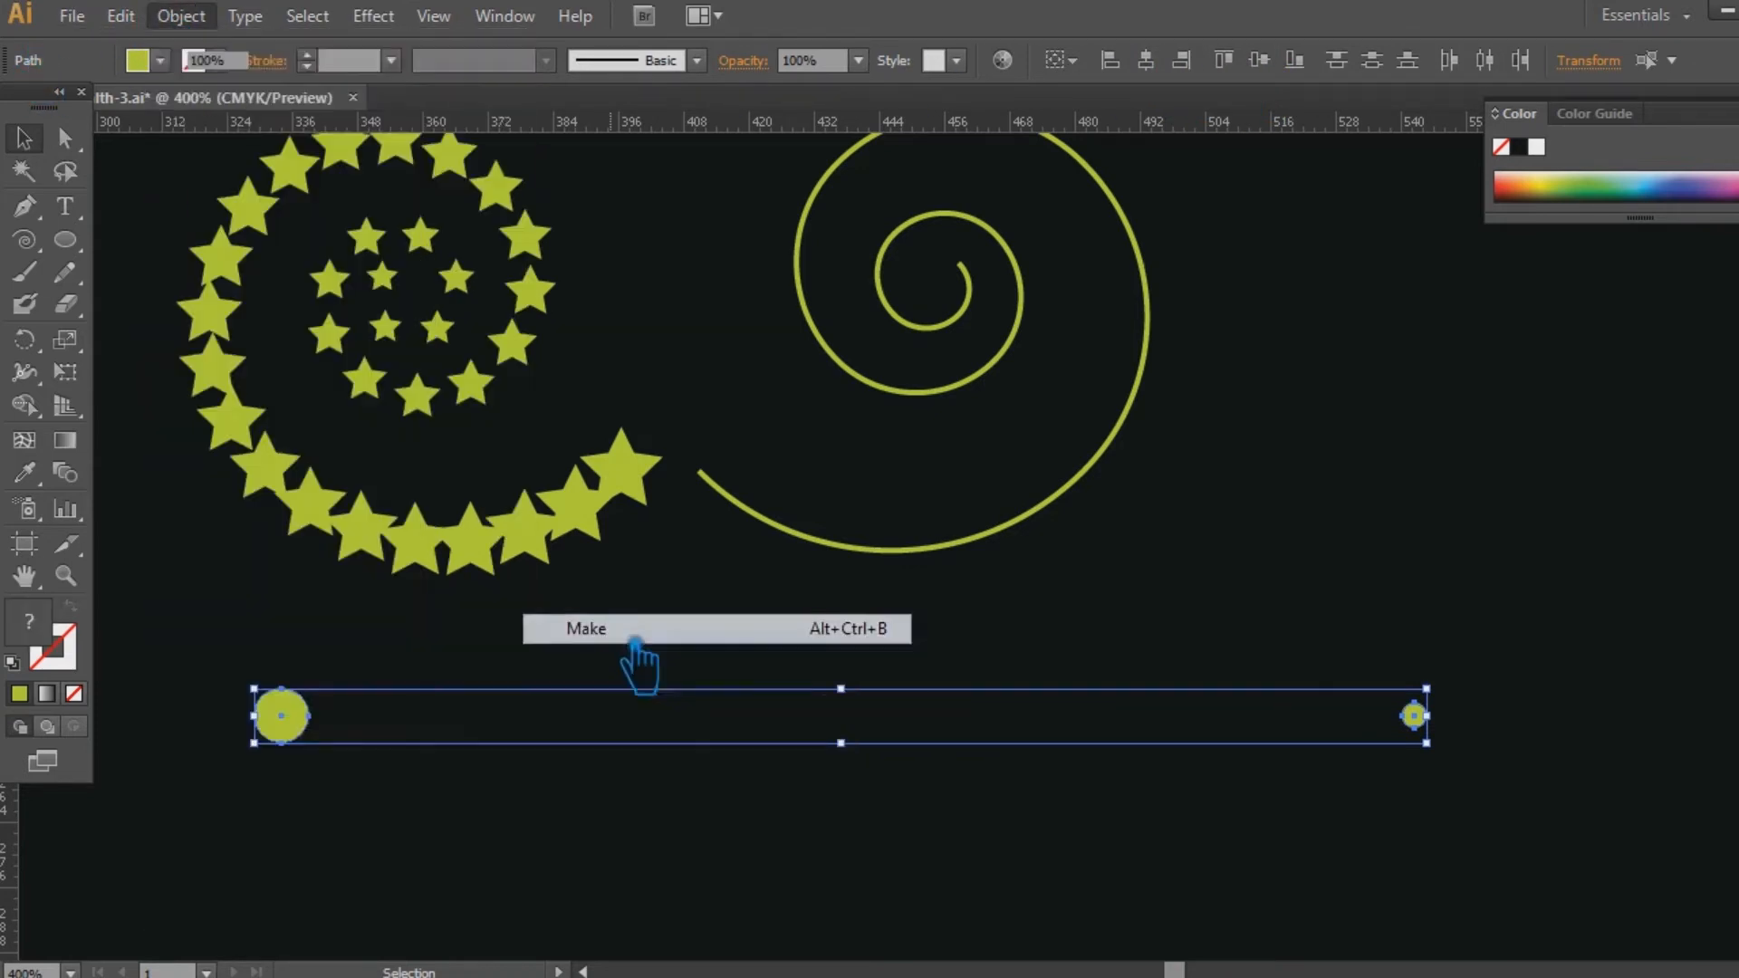
Replace the circle blend's spine with the mirrored spiral.
left_click_drag(1205, 947, 780, 355)
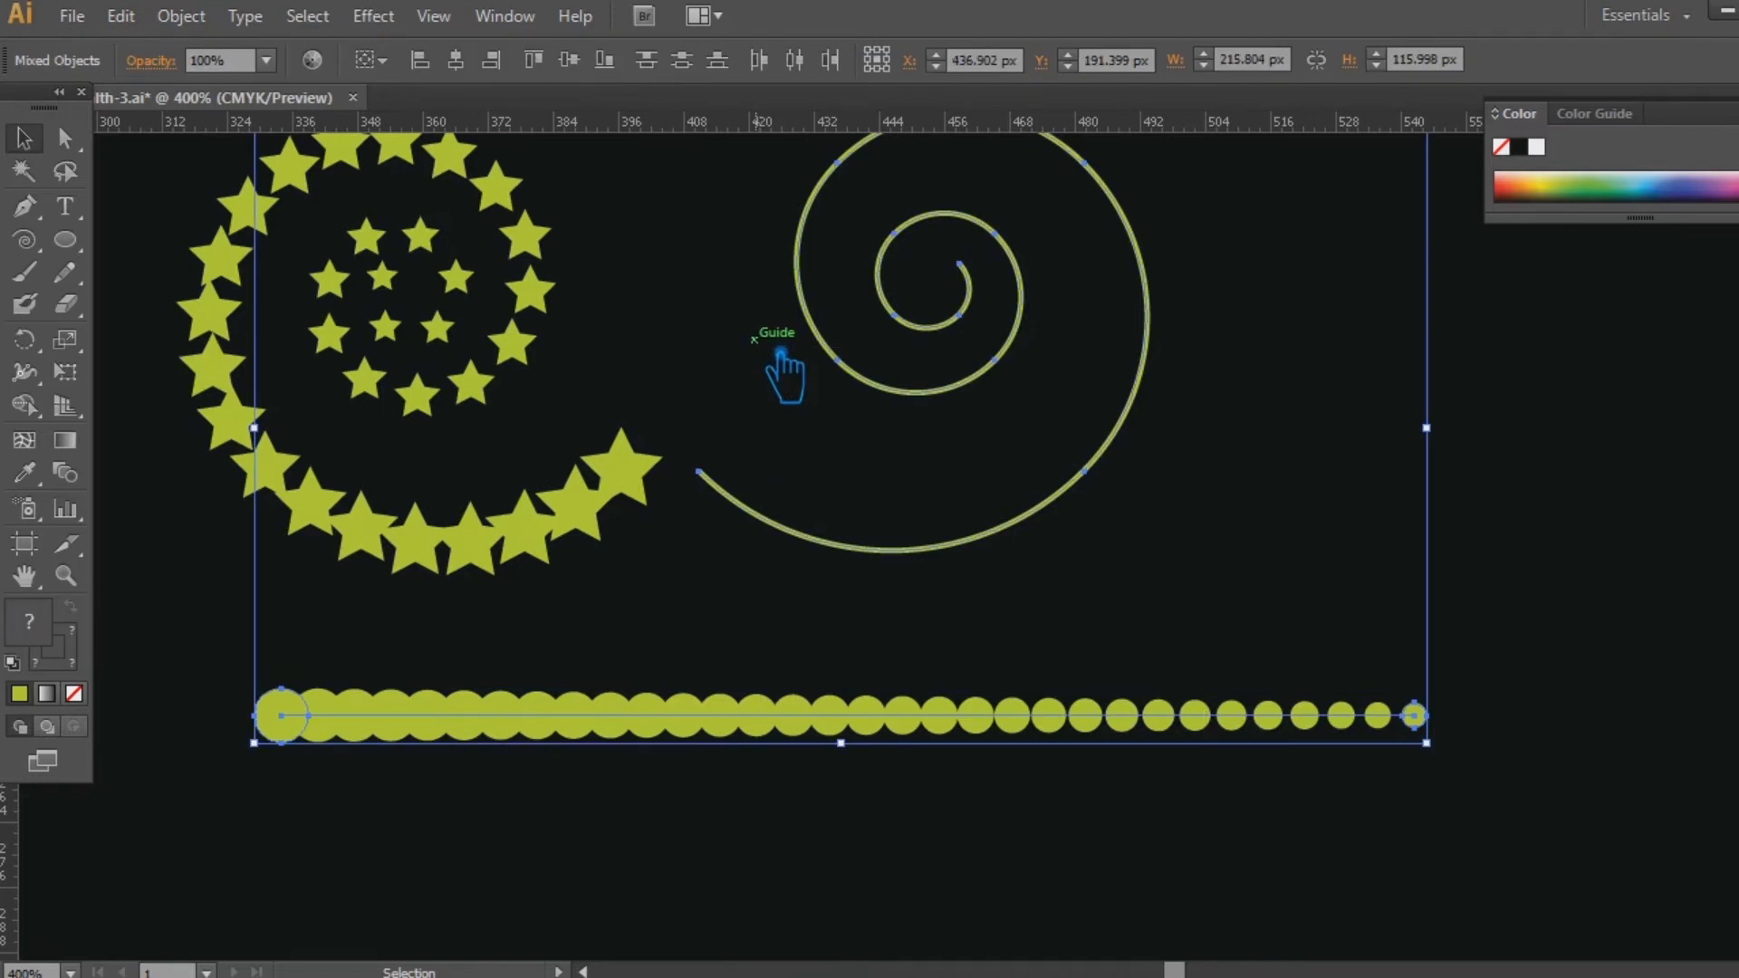
right_click(903, 379)
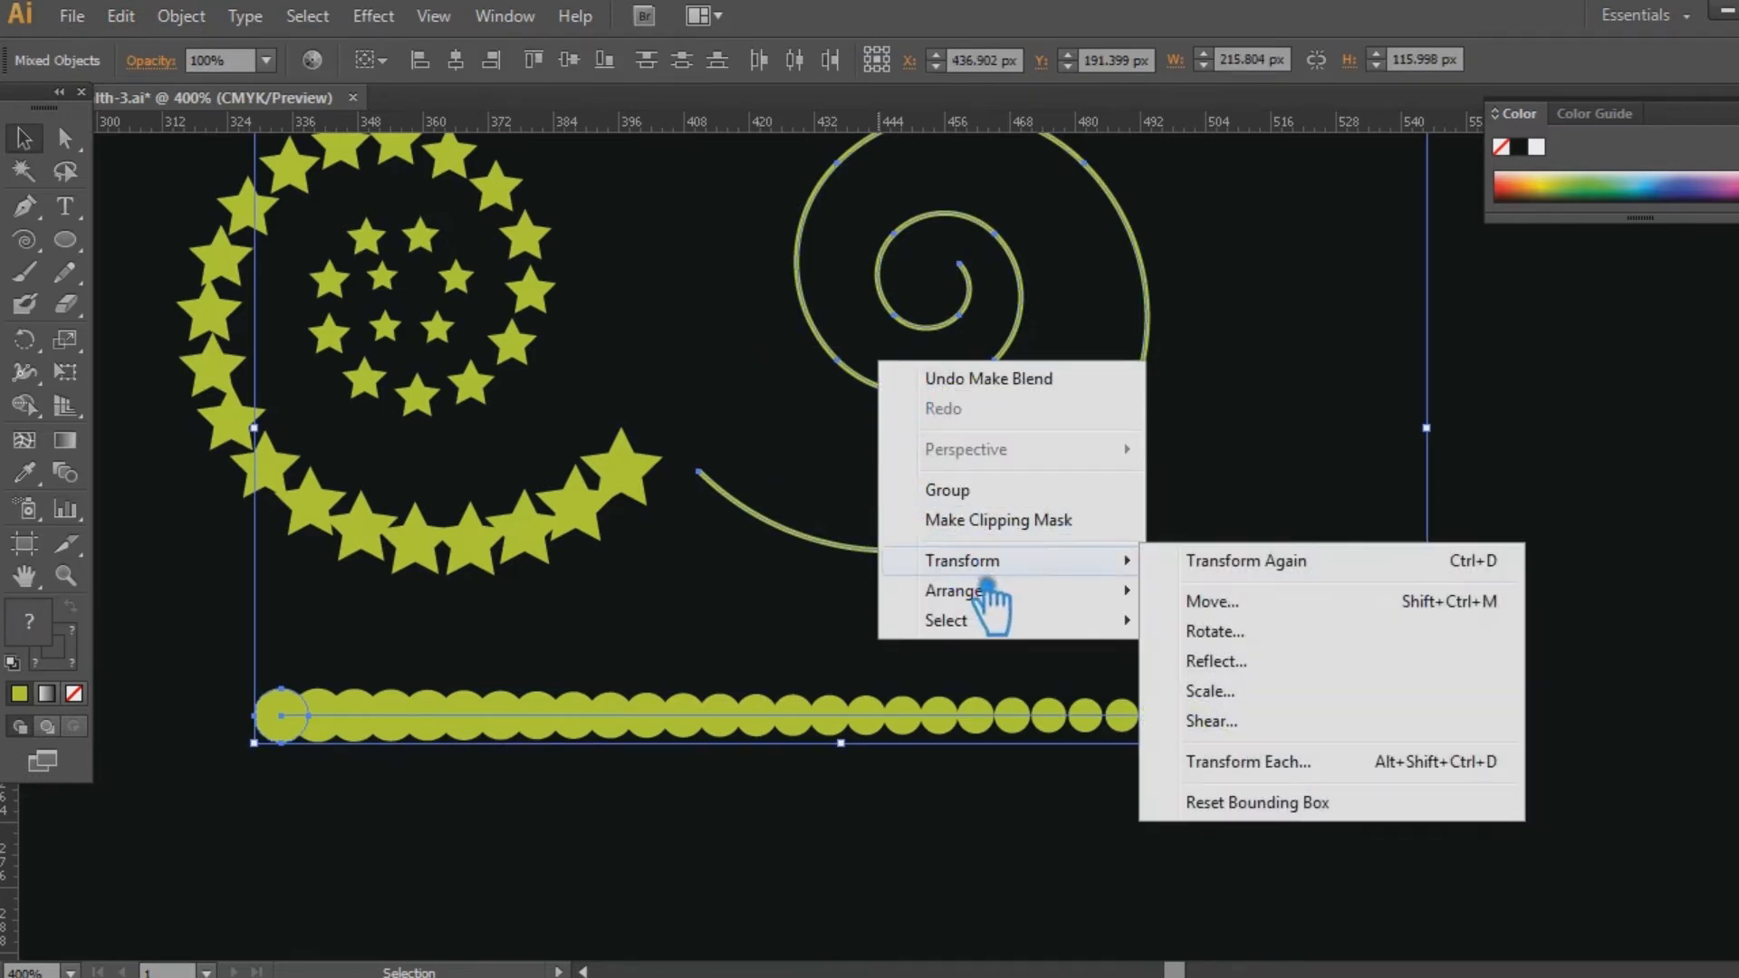
left_click(193, 15)
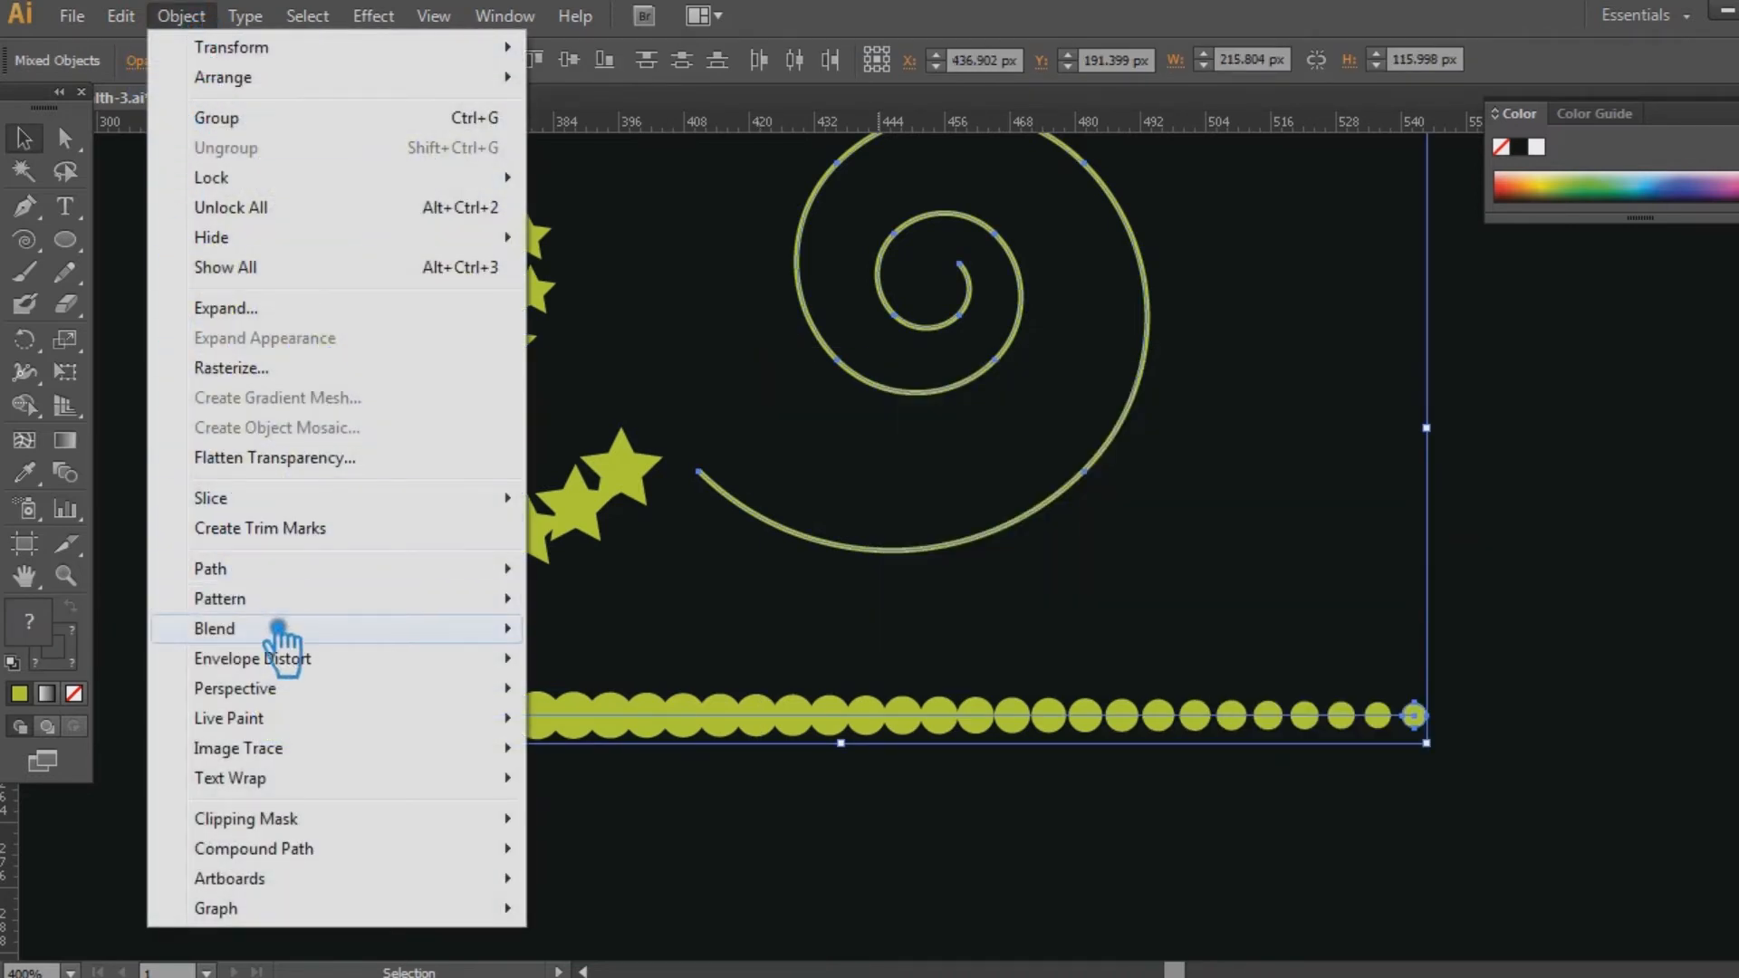
mouse_move(284, 631)
left_click(789, 781)
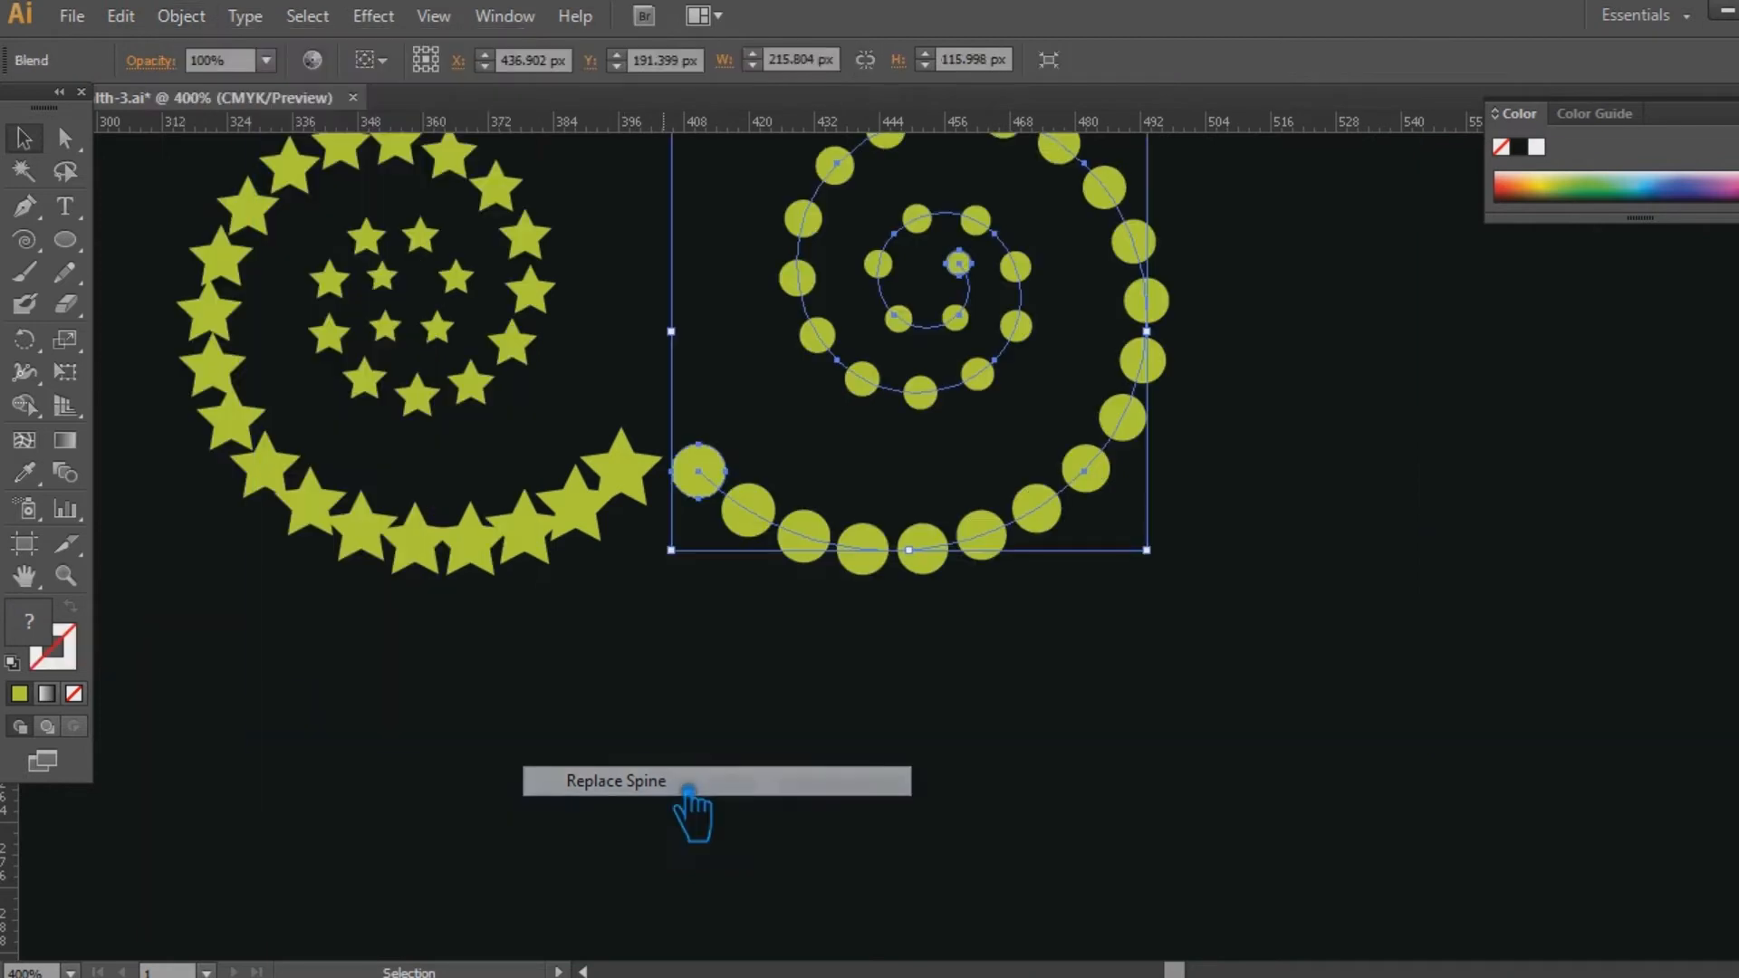
left_click_drag(988, 698, 944, 796)
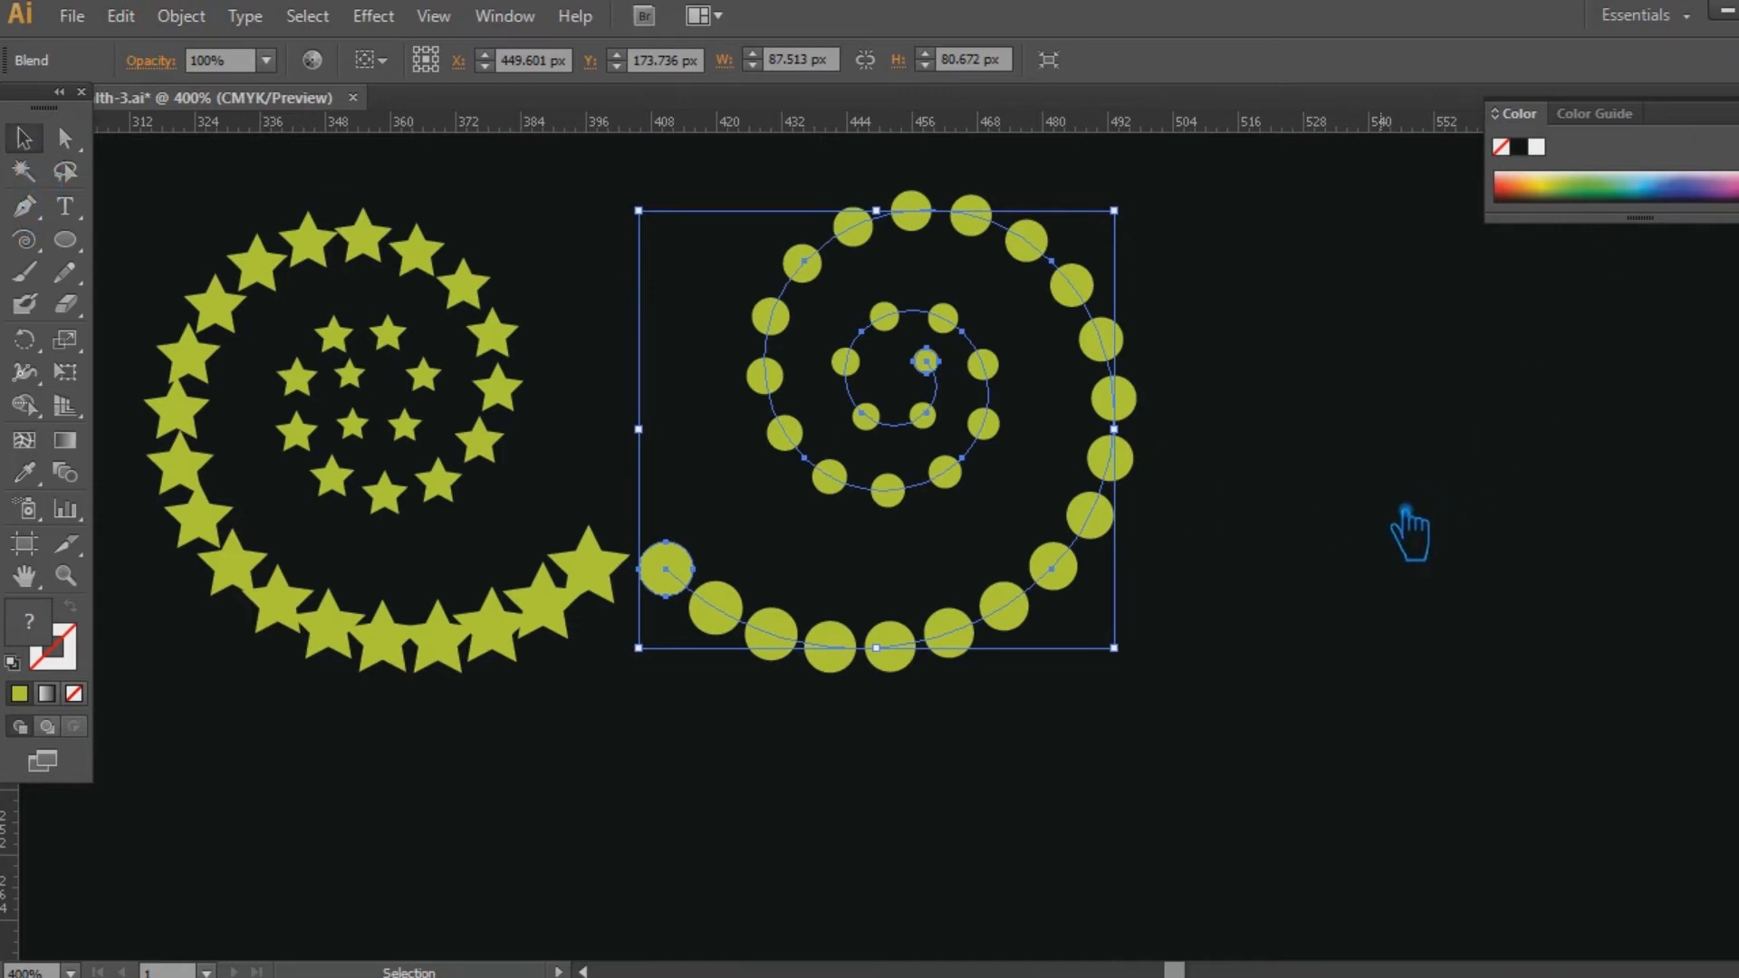
left_click(1410, 534)
left_click_drag(1066, 788, 1198, 765)
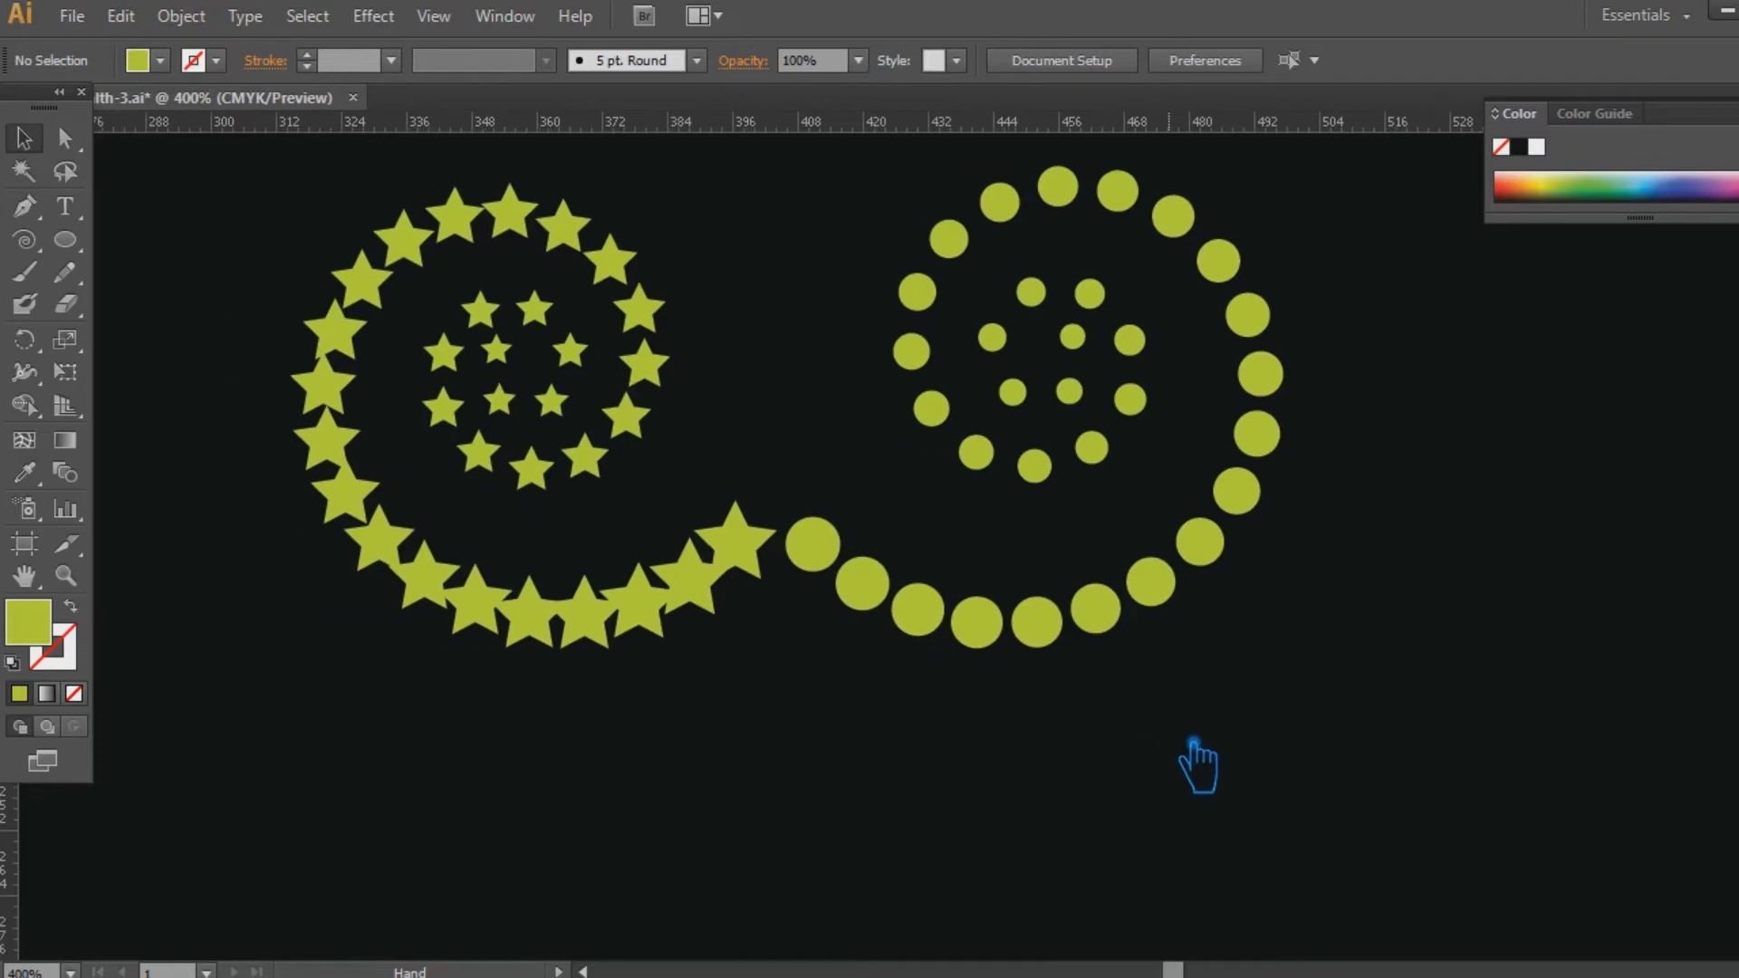
left_click(43, 247)
left_click(138, 270)
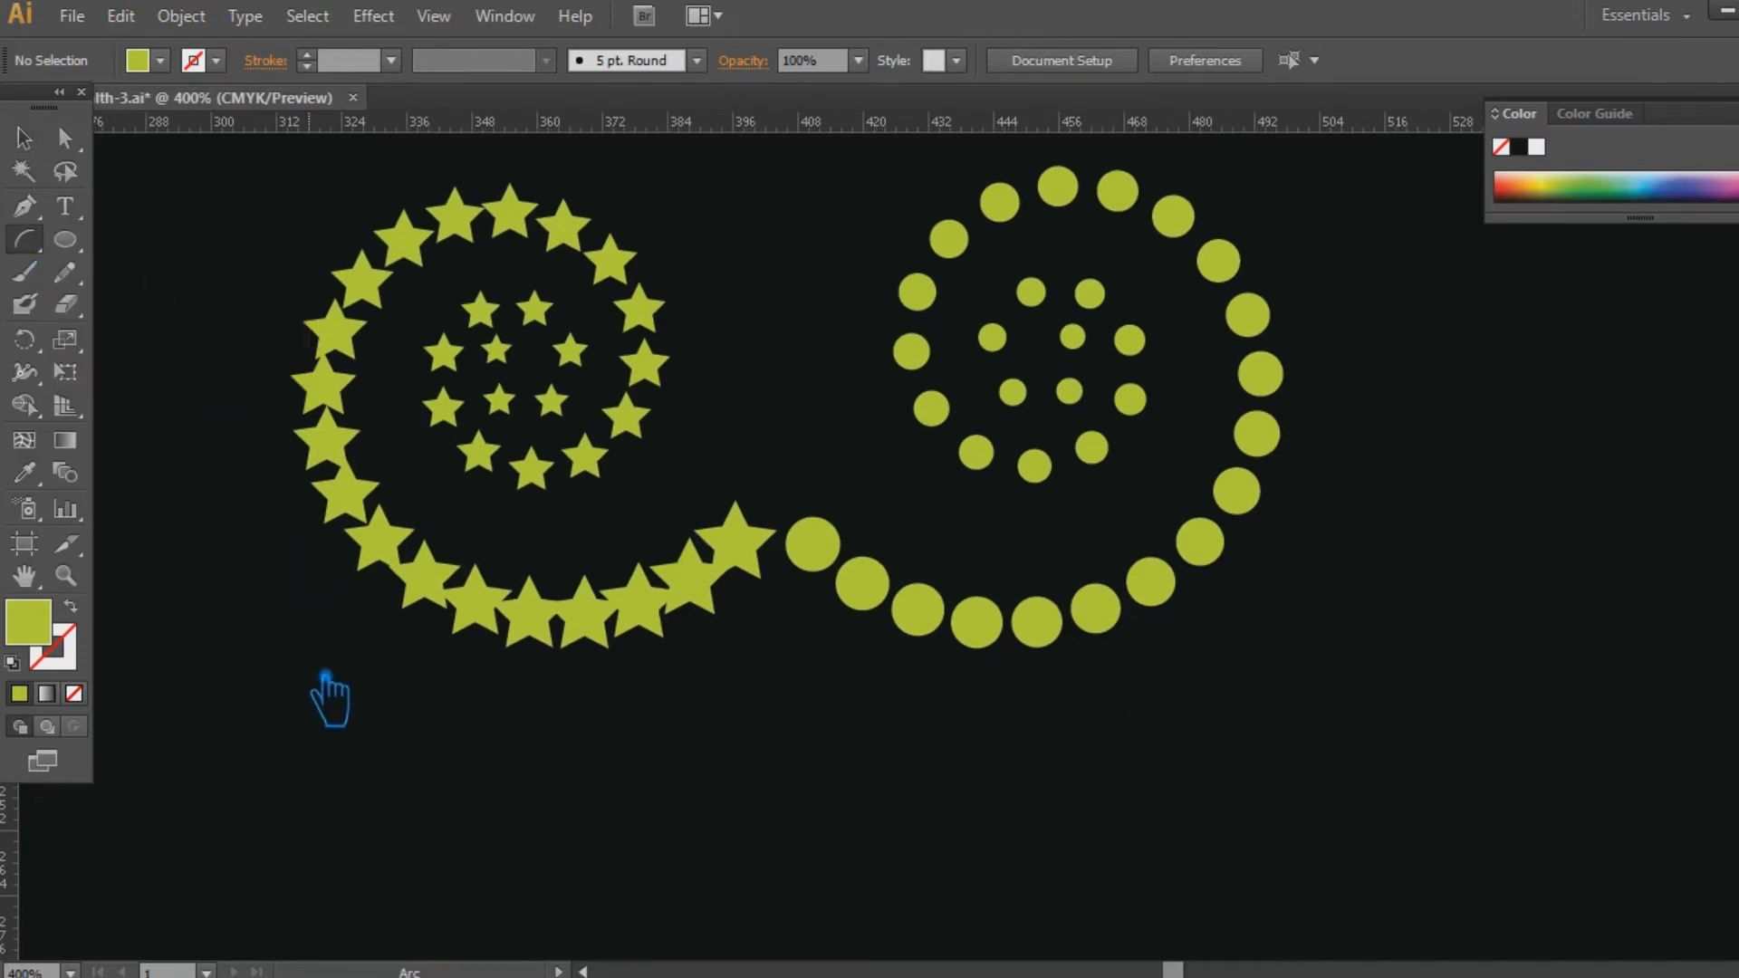
left_click_drag(245, 678, 1420, 688)
key("ctrl+z")
Draw a shallow S-shaped curve below both spirals with the Pen tool, giving it a yellow-green stroke and no fill.
key("p")
left_click(207, 720)
left_click_drag(729, 720, 1043, 649)
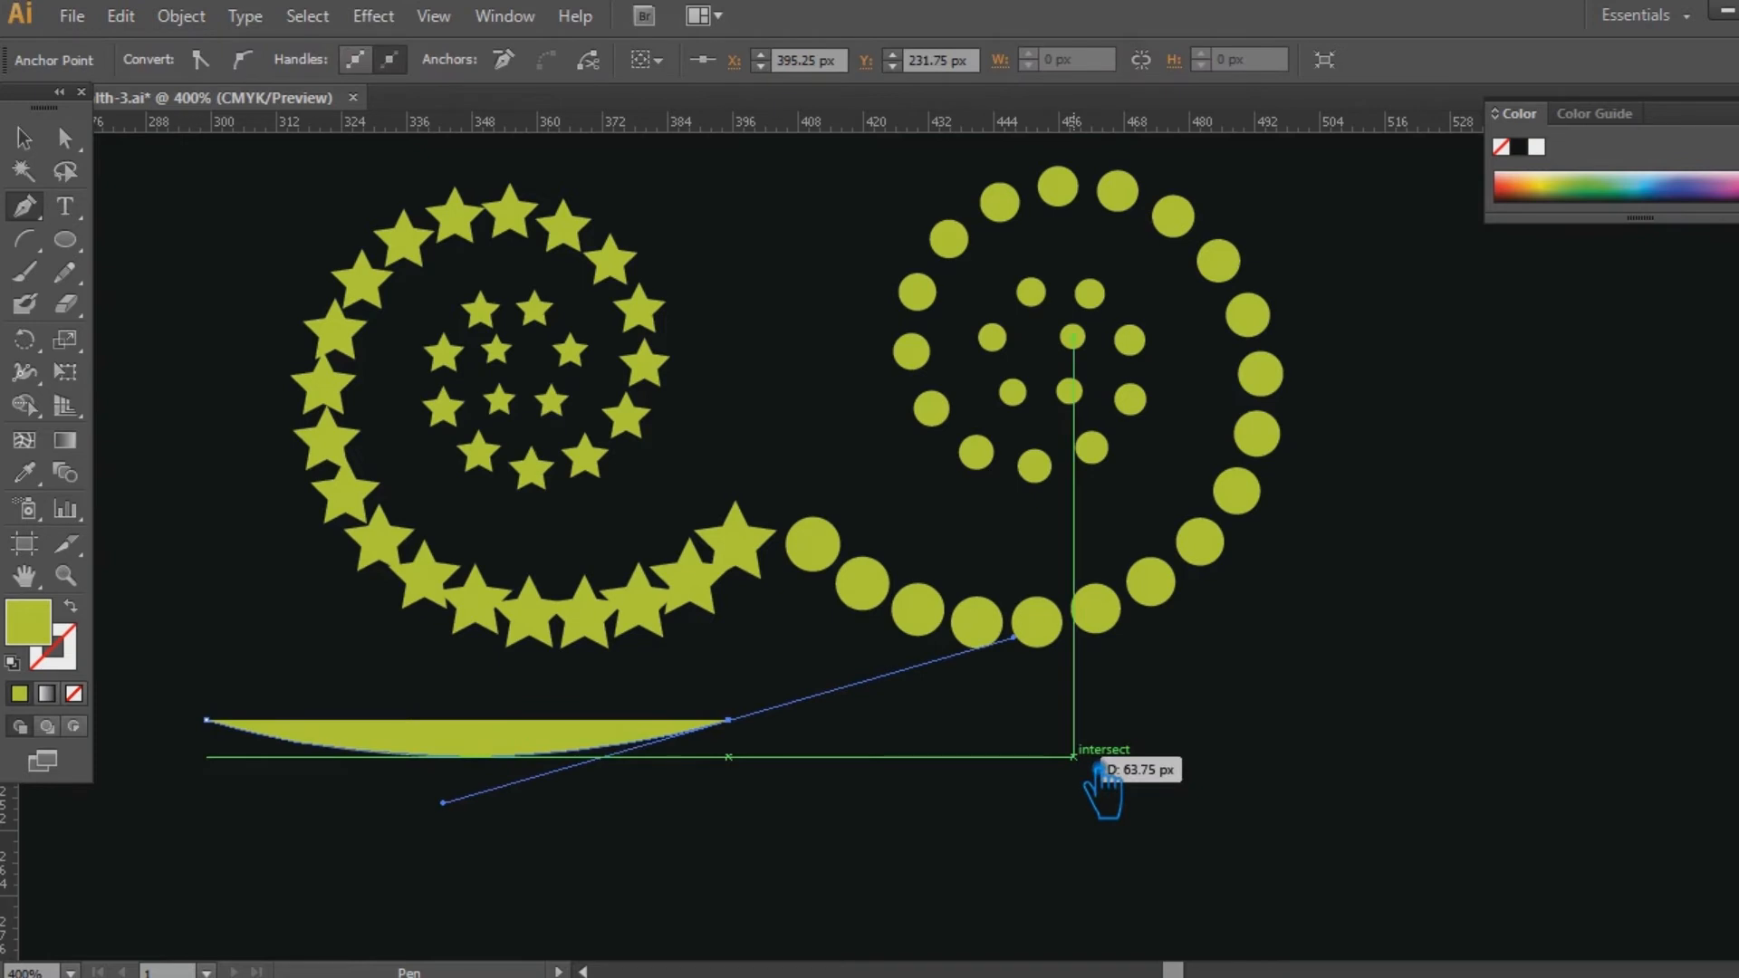
left_click(1298, 730)
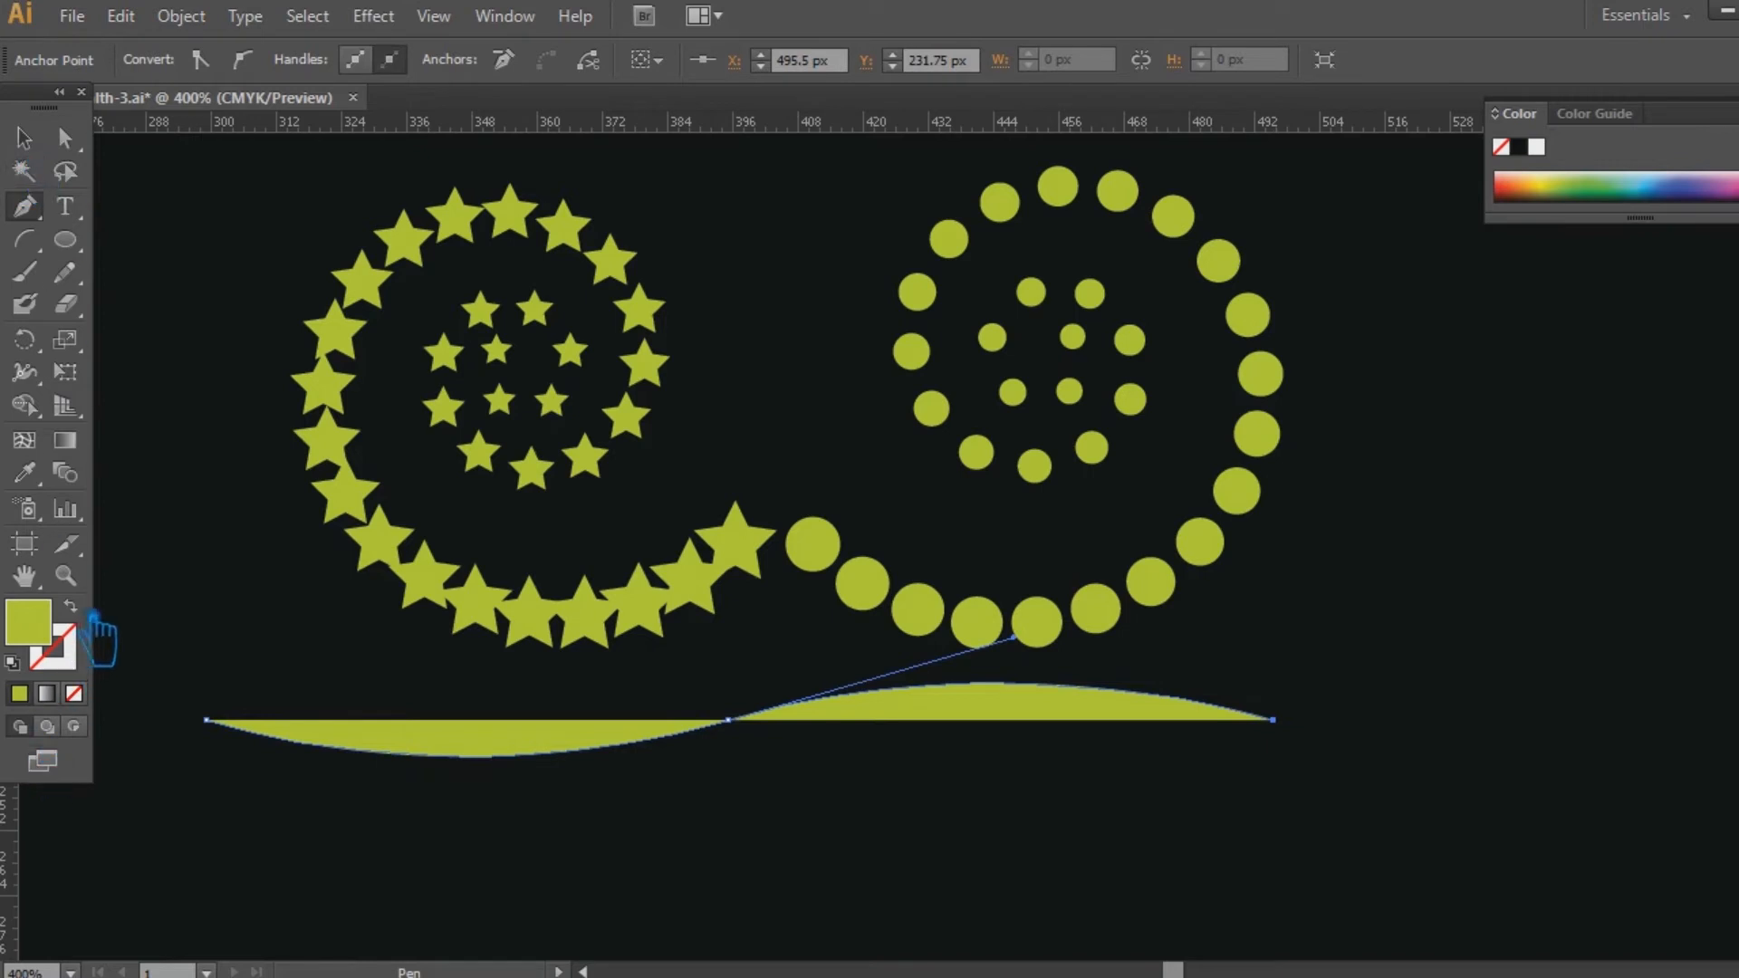
left_click(90, 620)
left_click(24, 138)
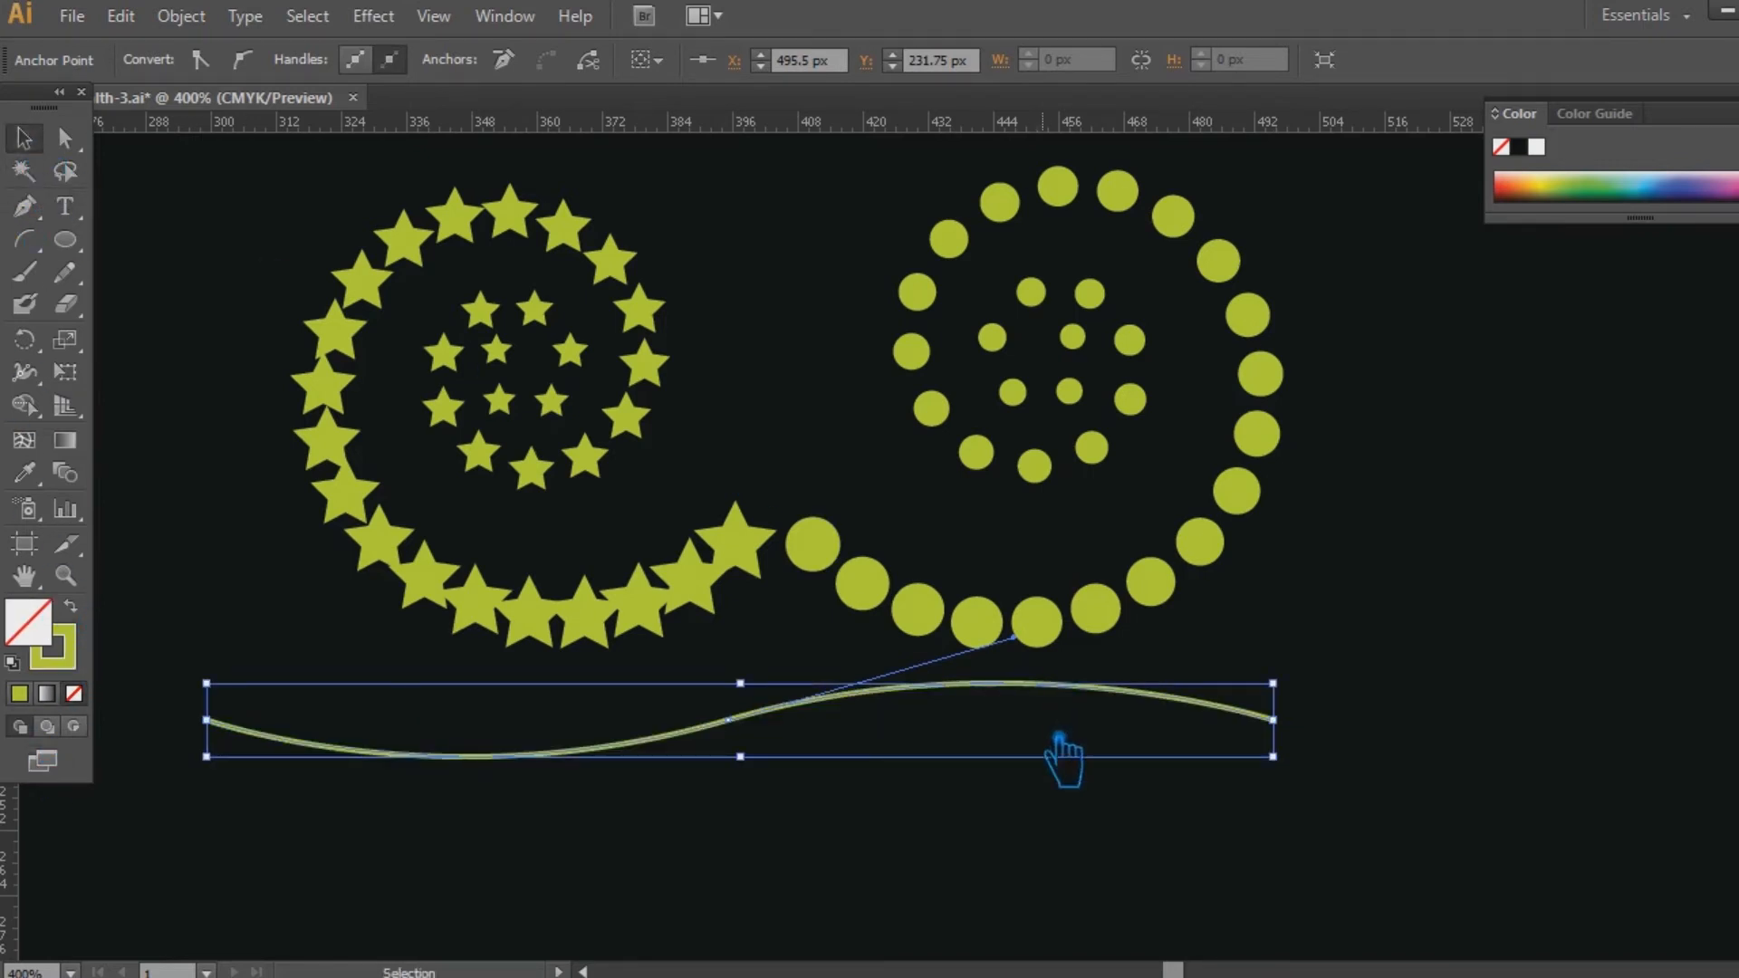
Enlarge the wavy curve so it extends past both spirals and move it slightly lower beneath them.
left_click_drag(816, 719, 901, 720)
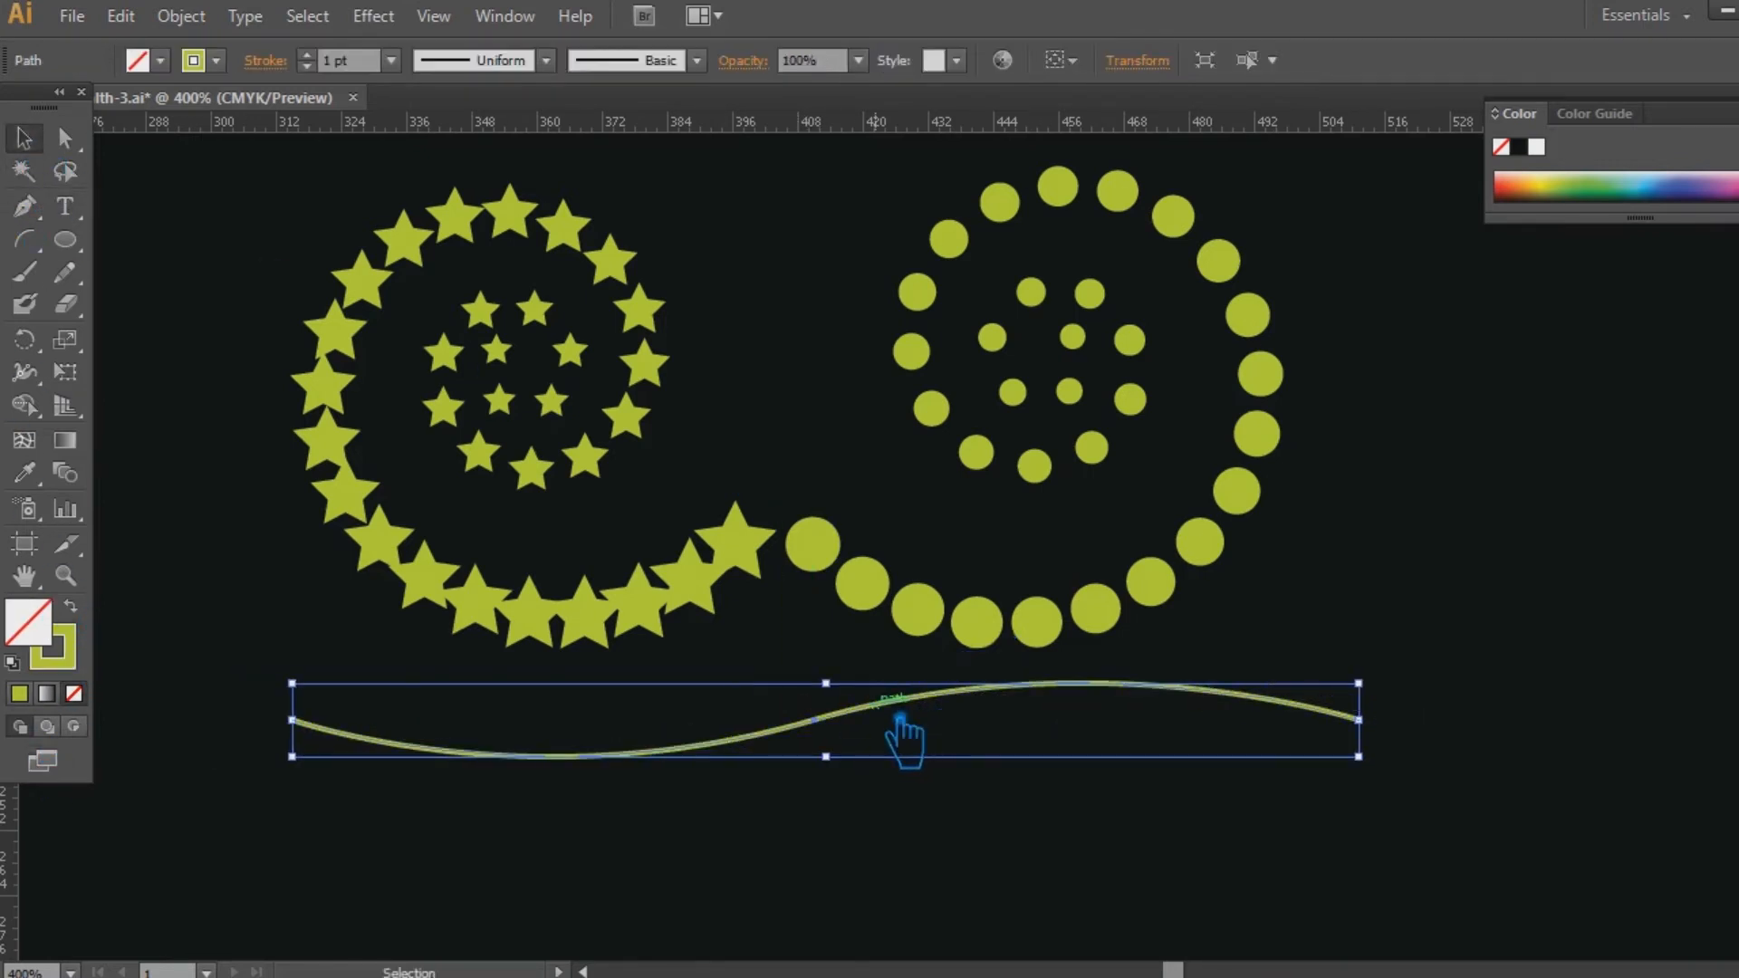
left_click_drag(1361, 758, 1499, 788)
mouse_move(879, 724)
left_mouse_down()
mouse_move(932, 760)
mouse_move(922, 737)
mouse_move(883, 759)
left_mouse_up()
left_click(976, 860)
left_click(1018, 893)
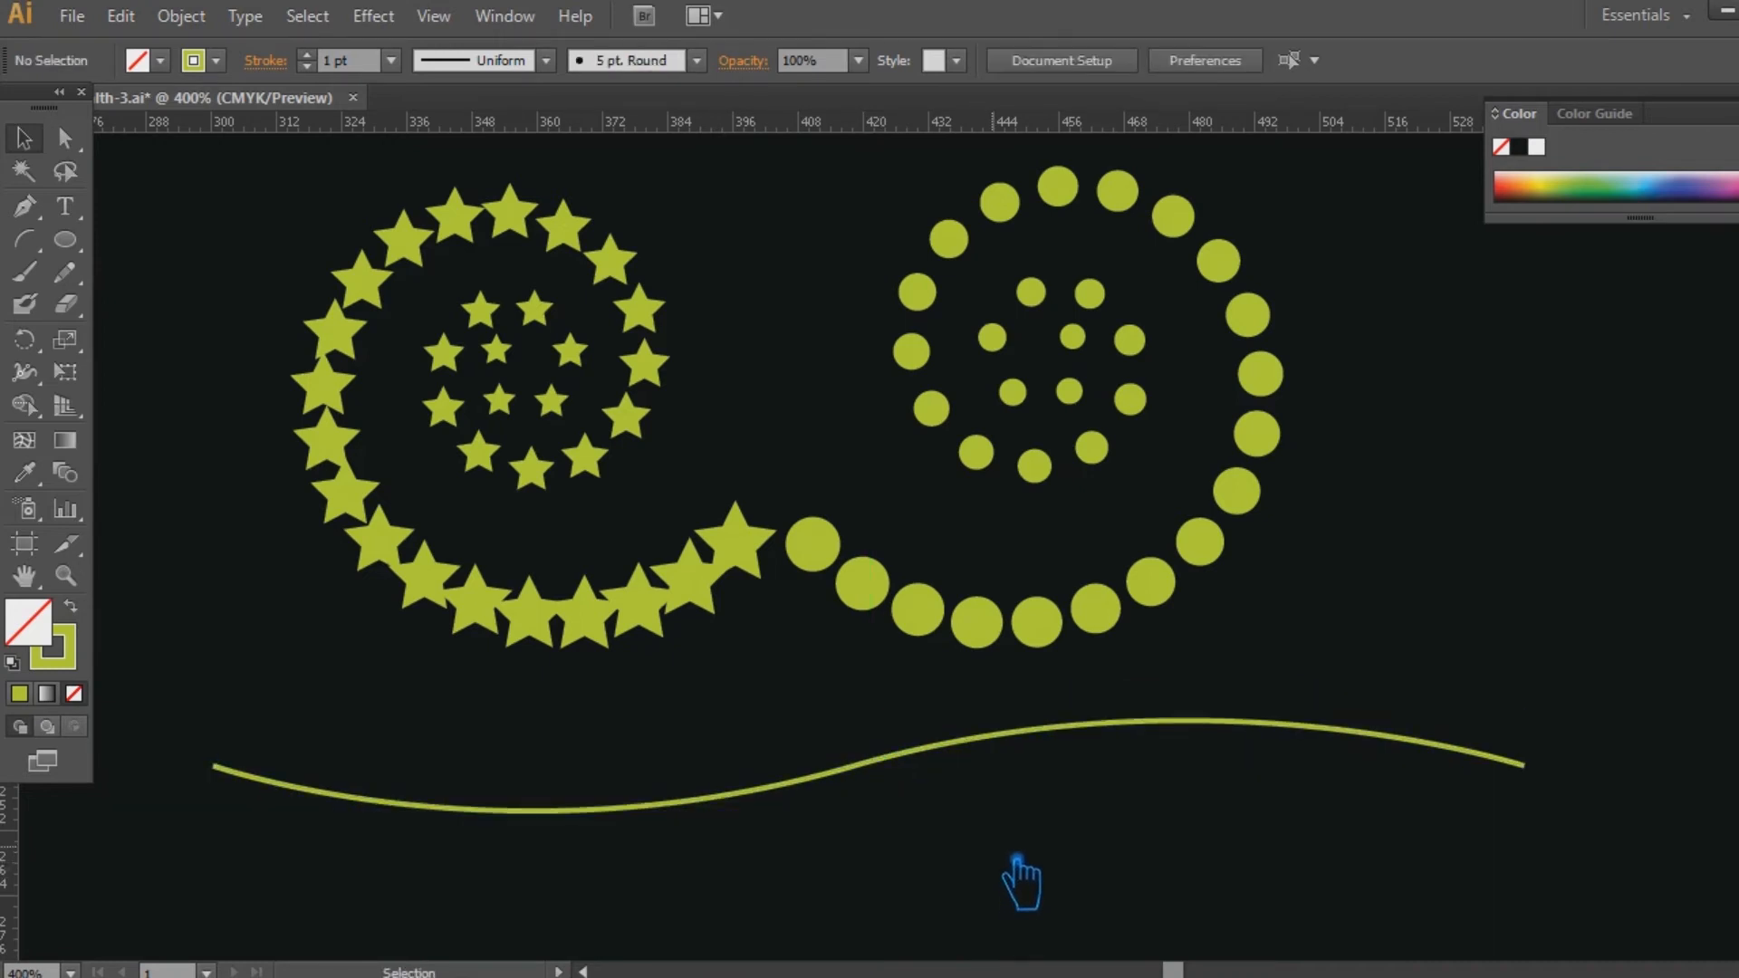
Draw a tiny circle above the wavy curve's start with a solid yellow-green fill and no stroke.
left_click(64, 239)
left_click_drag(202, 646, 224, 668)
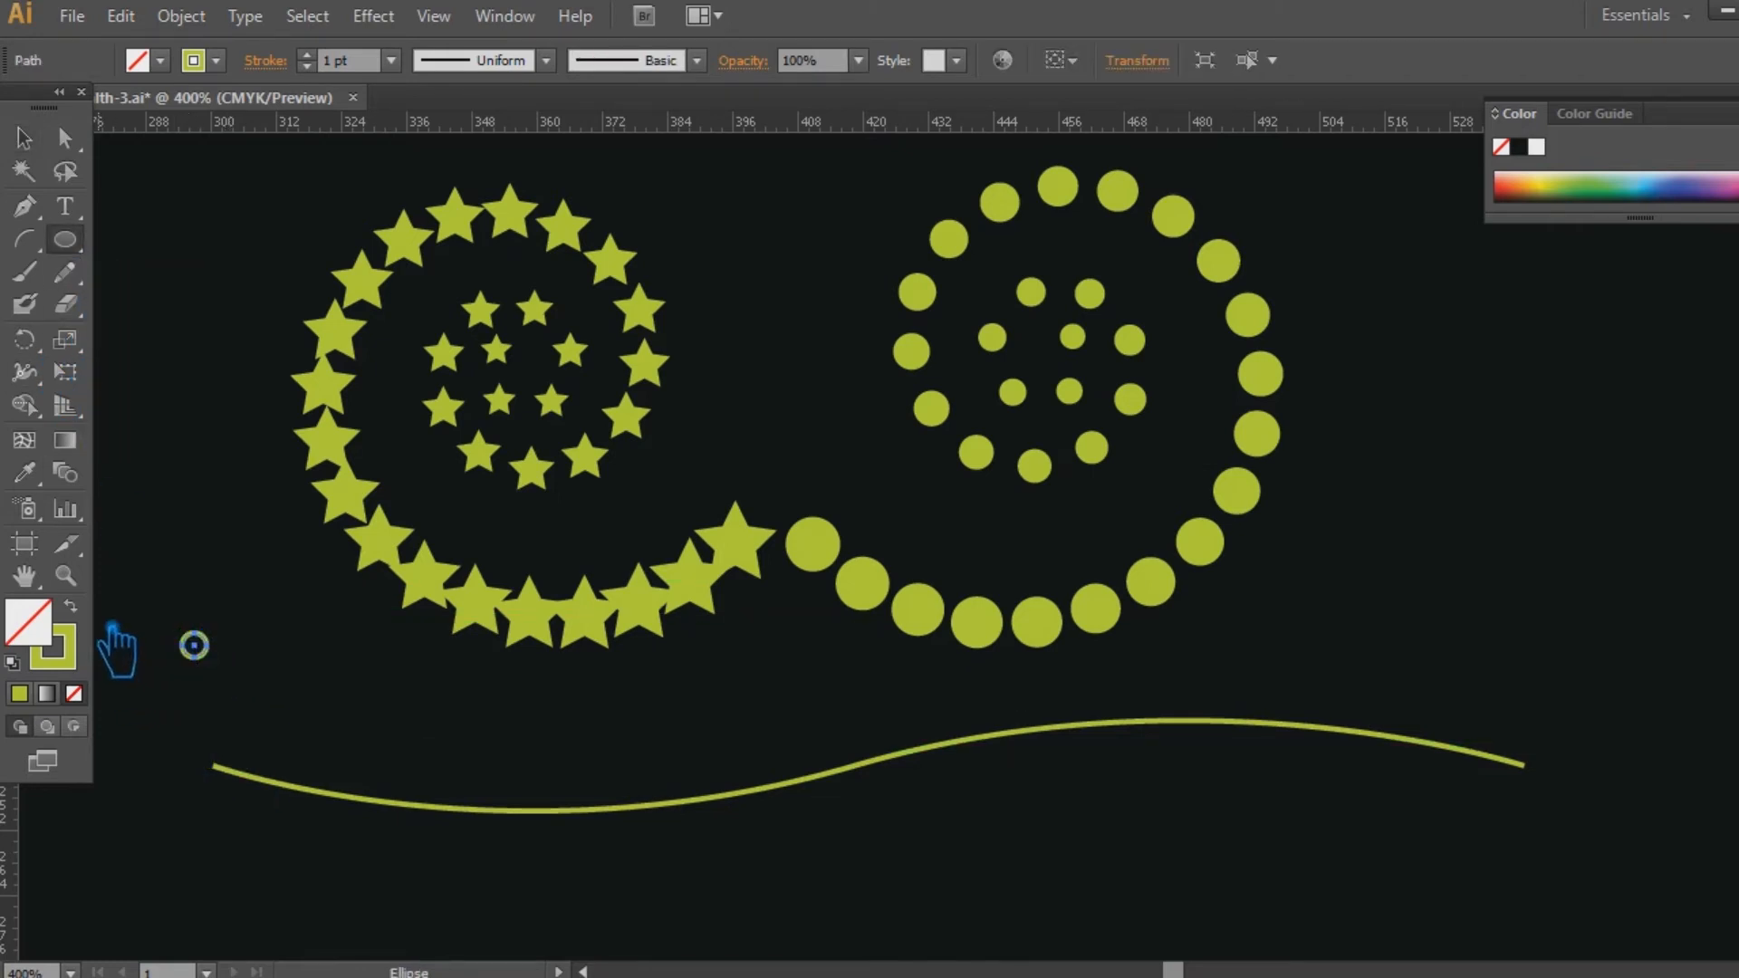
left_click(72, 608)
left_click(24, 138)
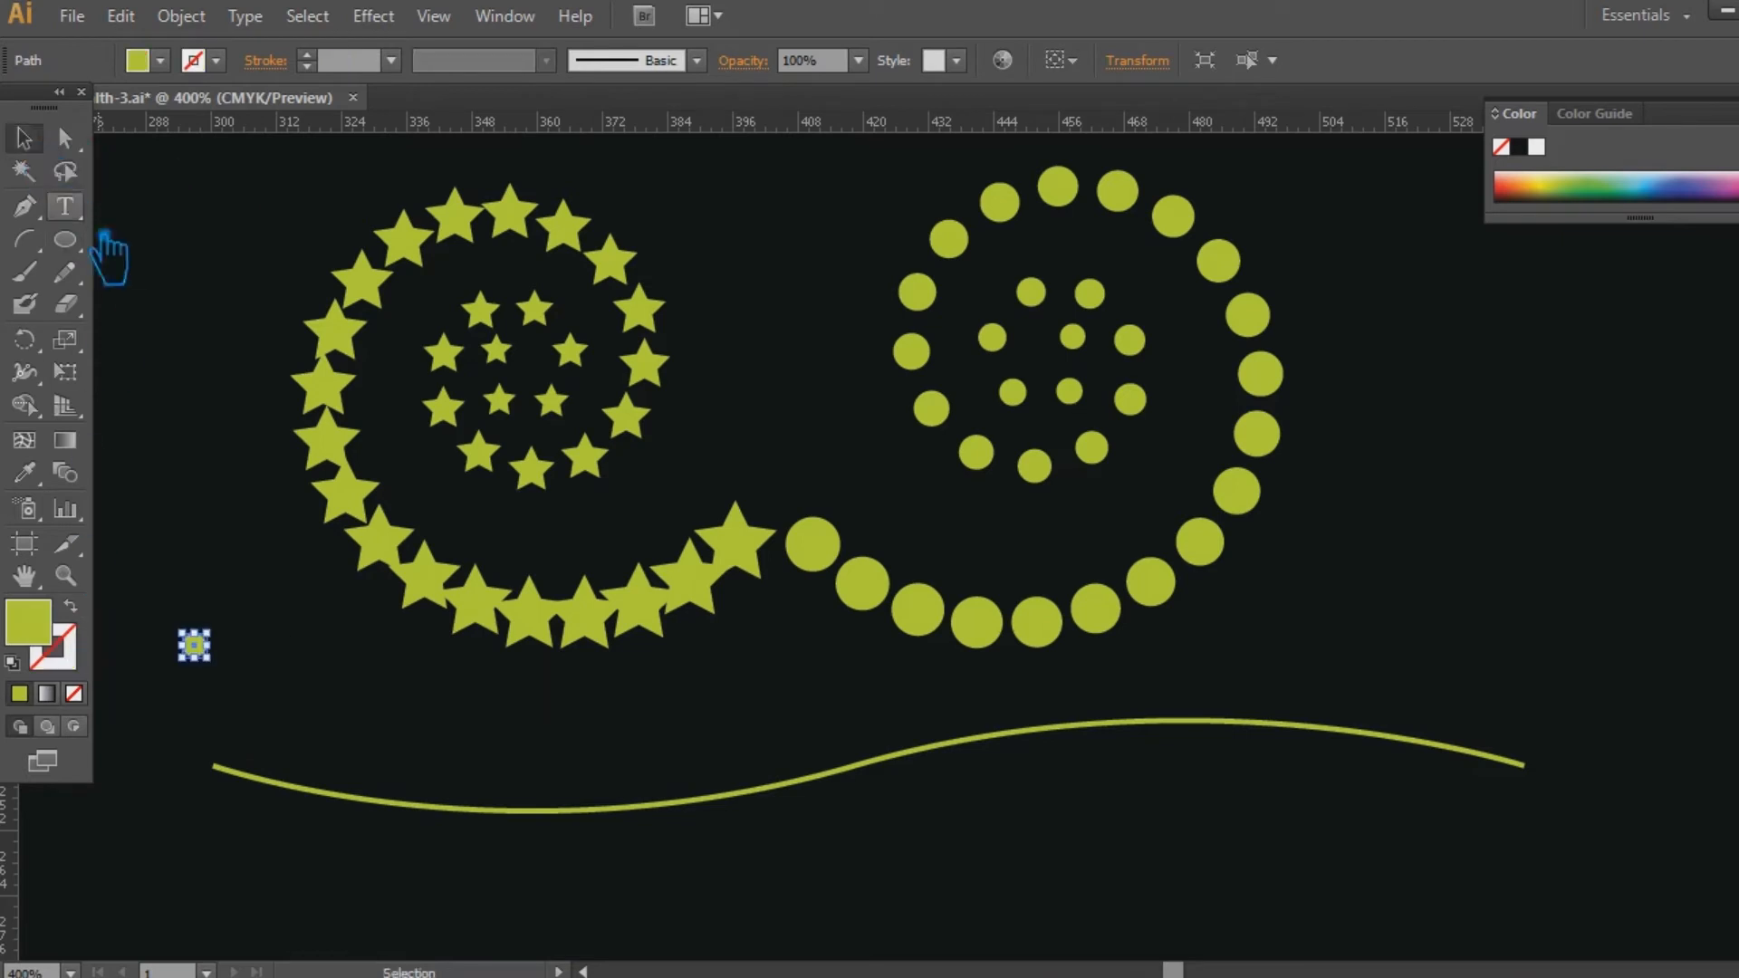
left_click(275, 426)
left_click(197, 646)
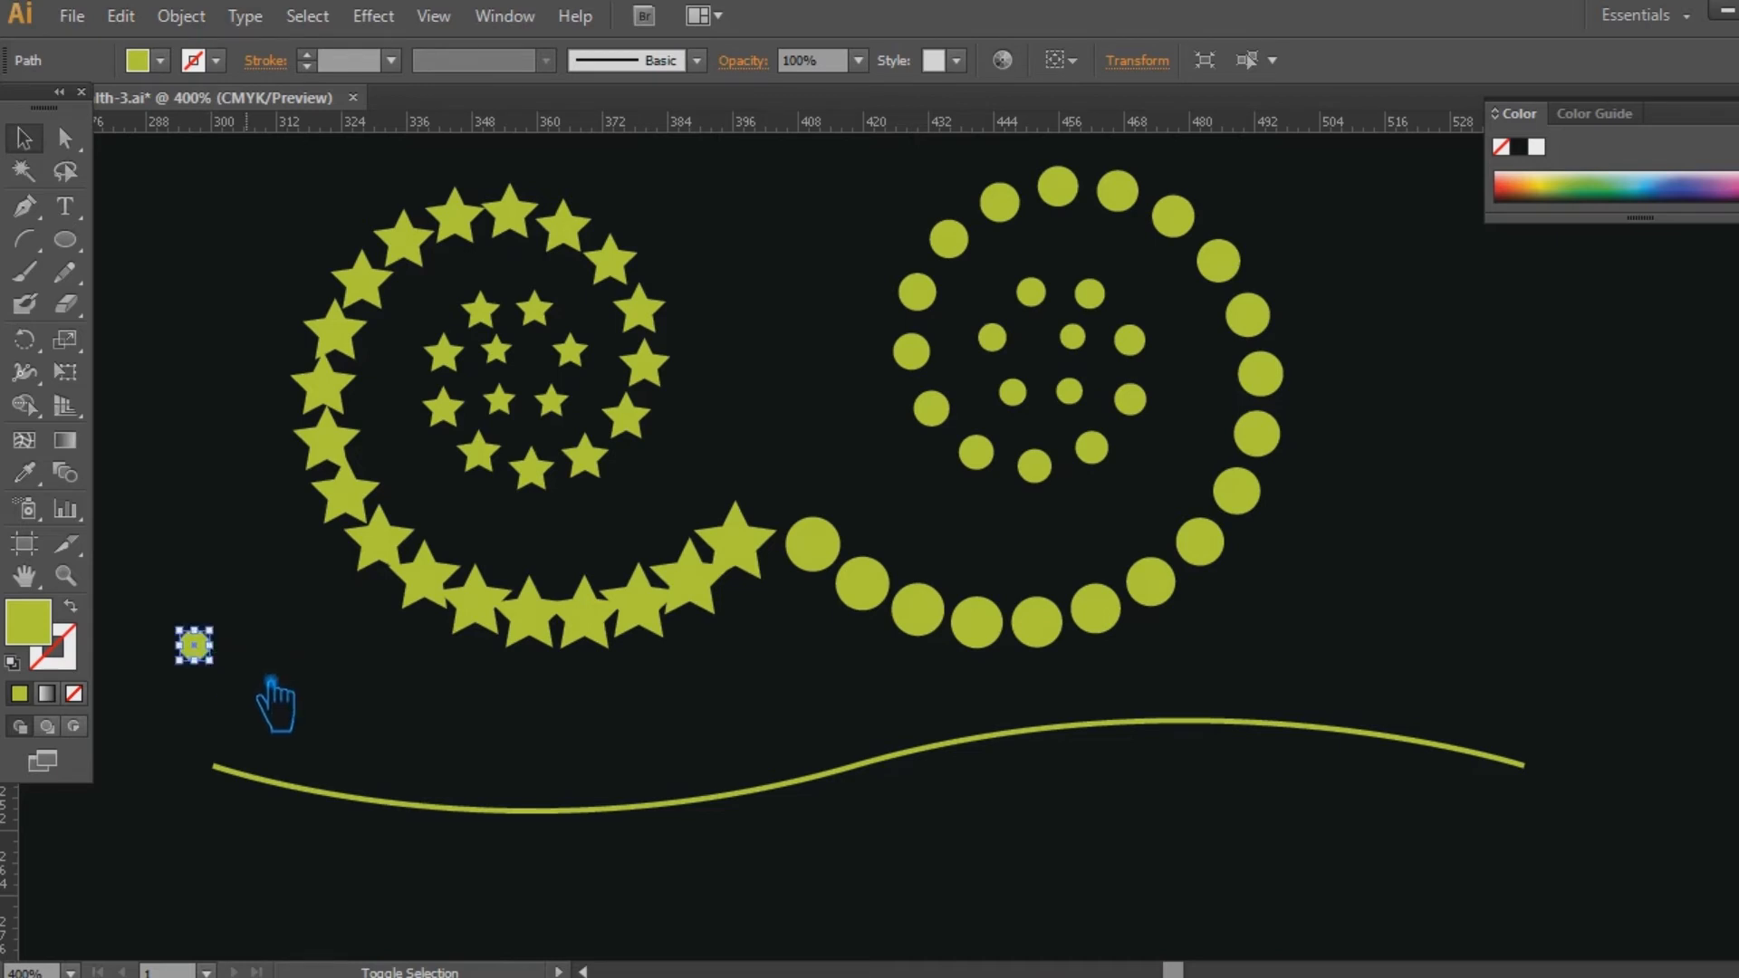
left_click(268, 685)
left_click(194, 645)
left_click_drag(207, 658, 202, 652)
left_click(259, 693)
key("ctrl+z")
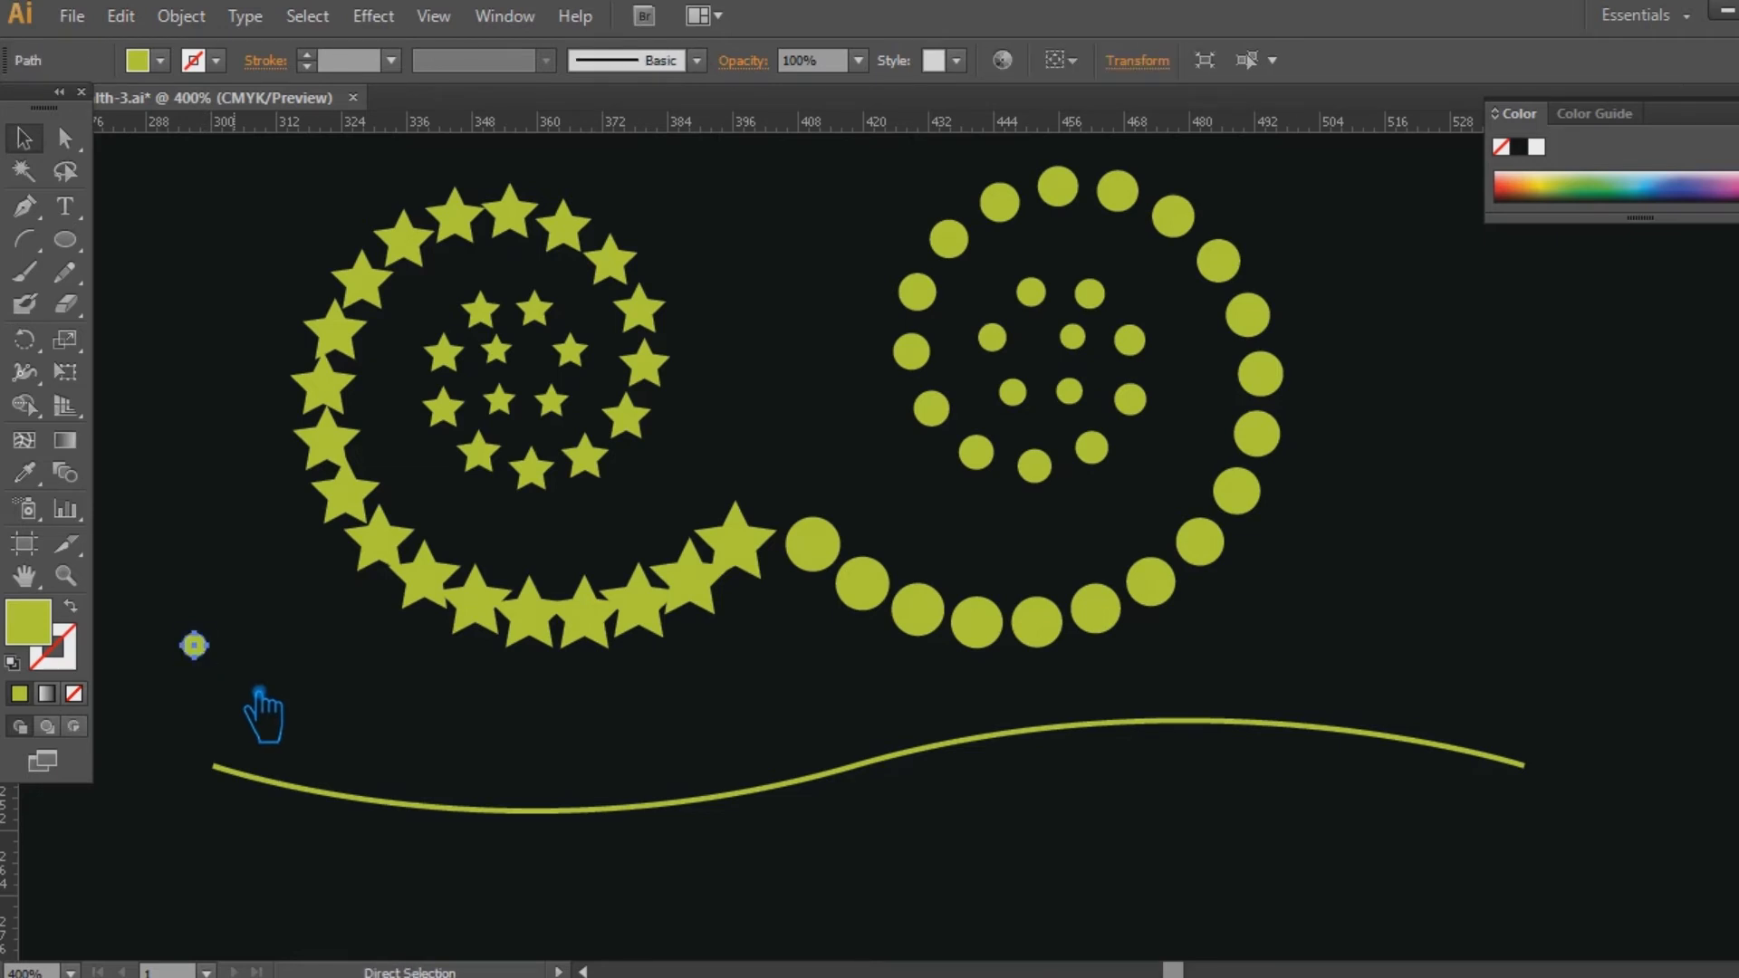
Shrink the tiny circle above the wavy curve's start slightly.
key("ctrl+plus")
left_click_drag(227, 736, 952, 641)
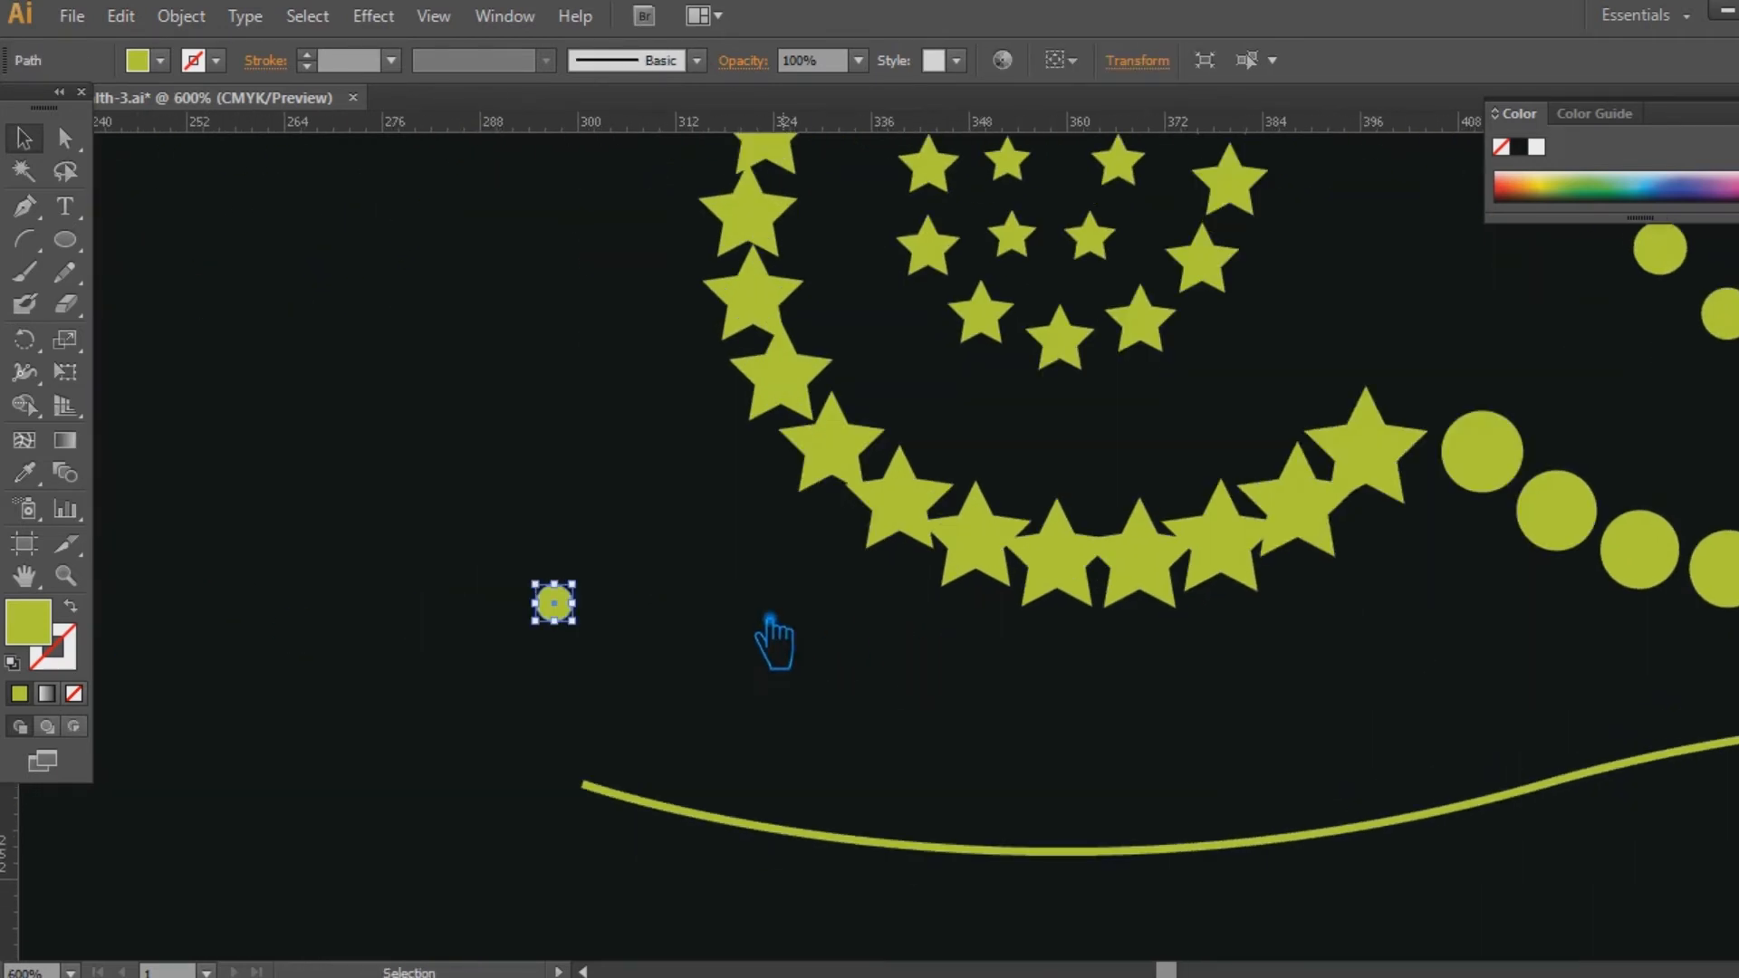
left_click_drag(573, 621, 567, 616)
left_click(779, 680)
left_click_drag(978, 766, 602, 740)
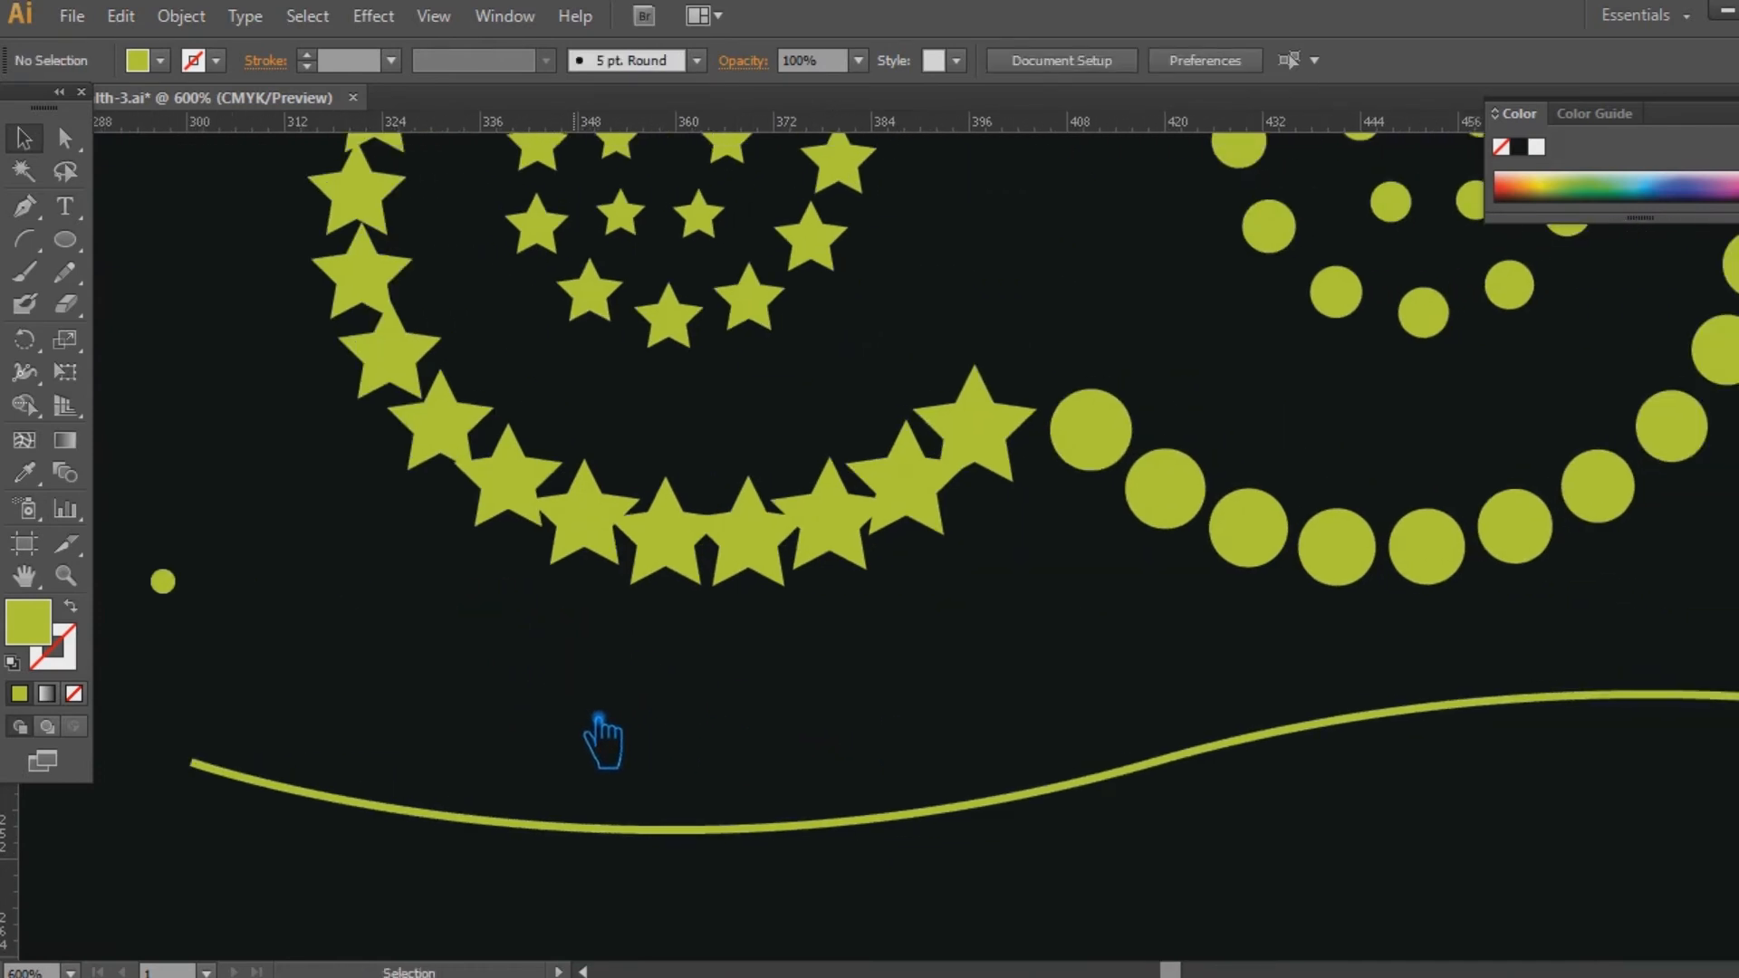
Move the tiny circle across to just above the far end of the wavy curve.
key("ctrl+minus")
key("ctrl+minus")
left_click_drag(529, 562, 1456, 572)
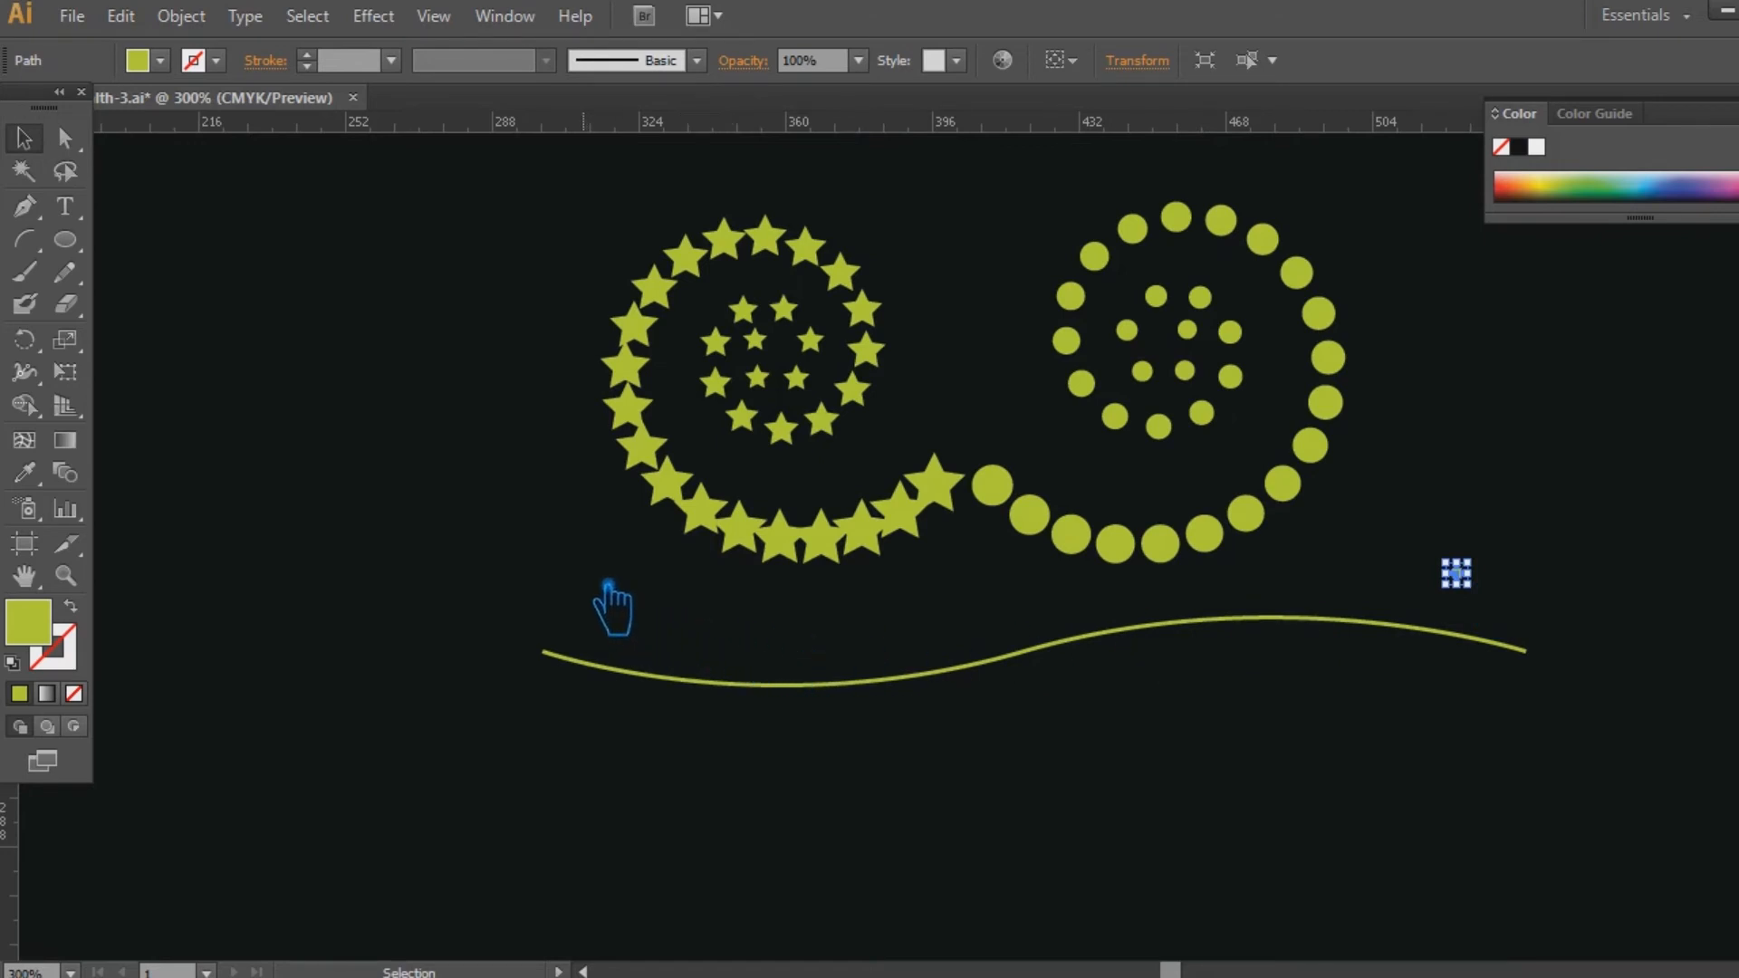
left_click(561, 583)
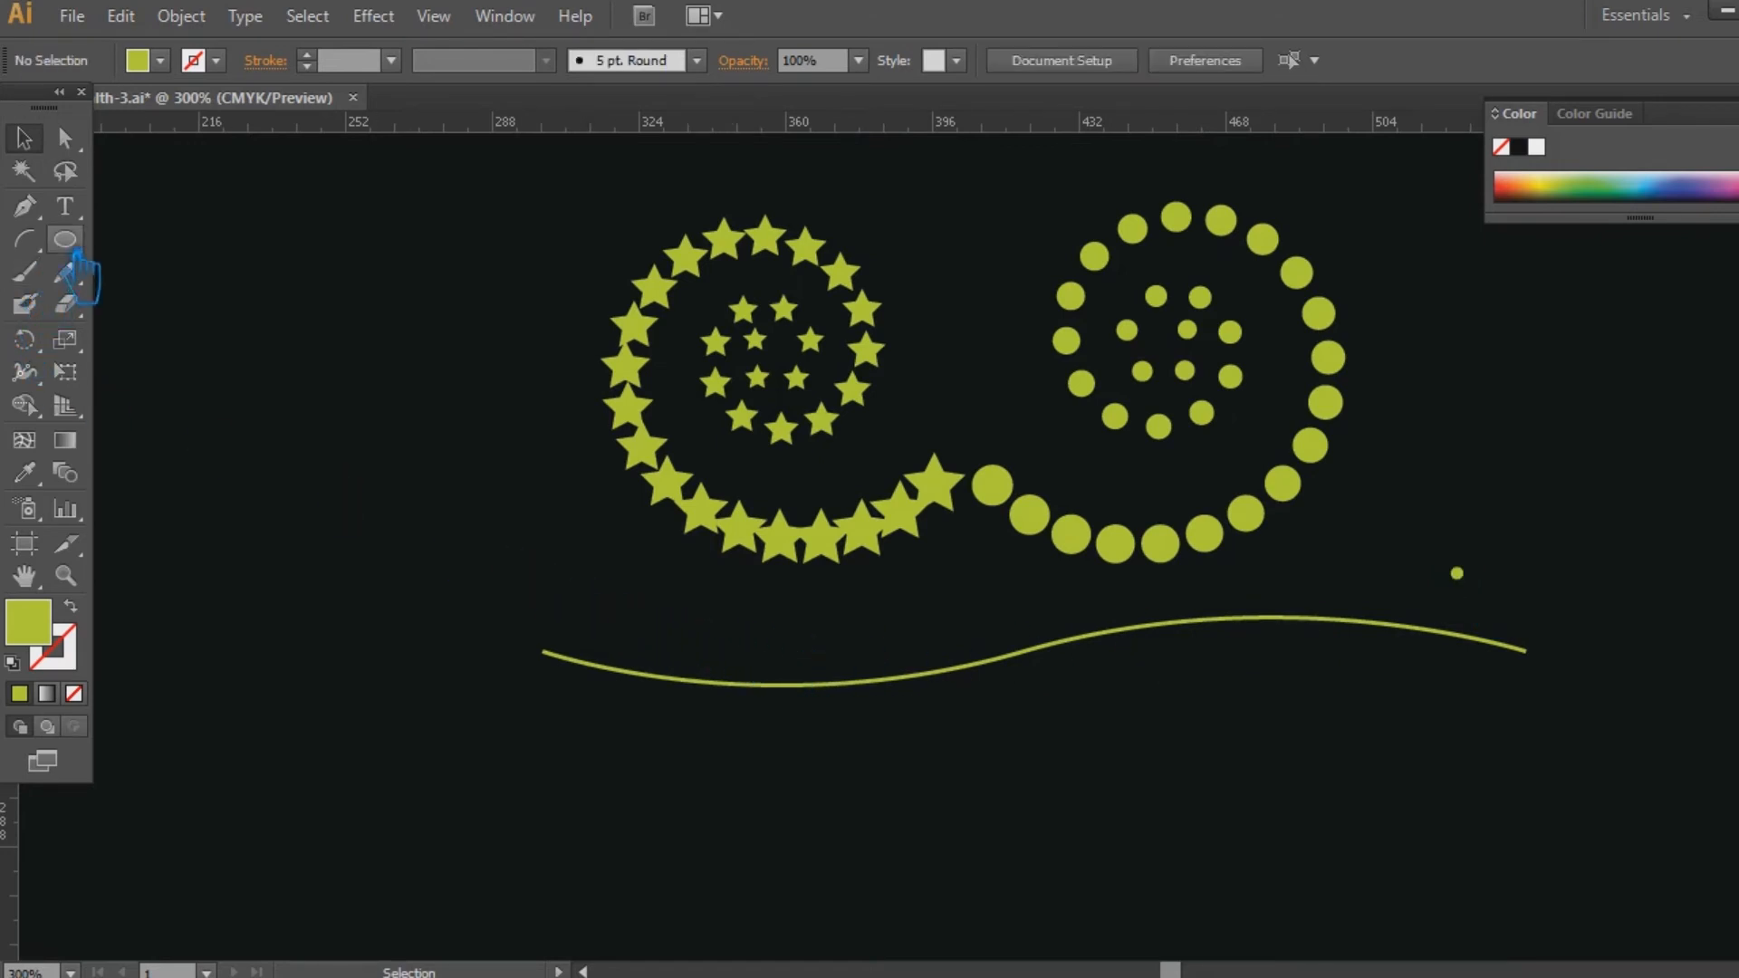
Draw a small star above the wavy curve's start and align it with the tiny circle on their vertical centers.
left_click_drag(86, 263, 174, 373)
left_click_drag(504, 543, 632, 605)
left_click(27, 139)
left_click(1457, 572, "shift")
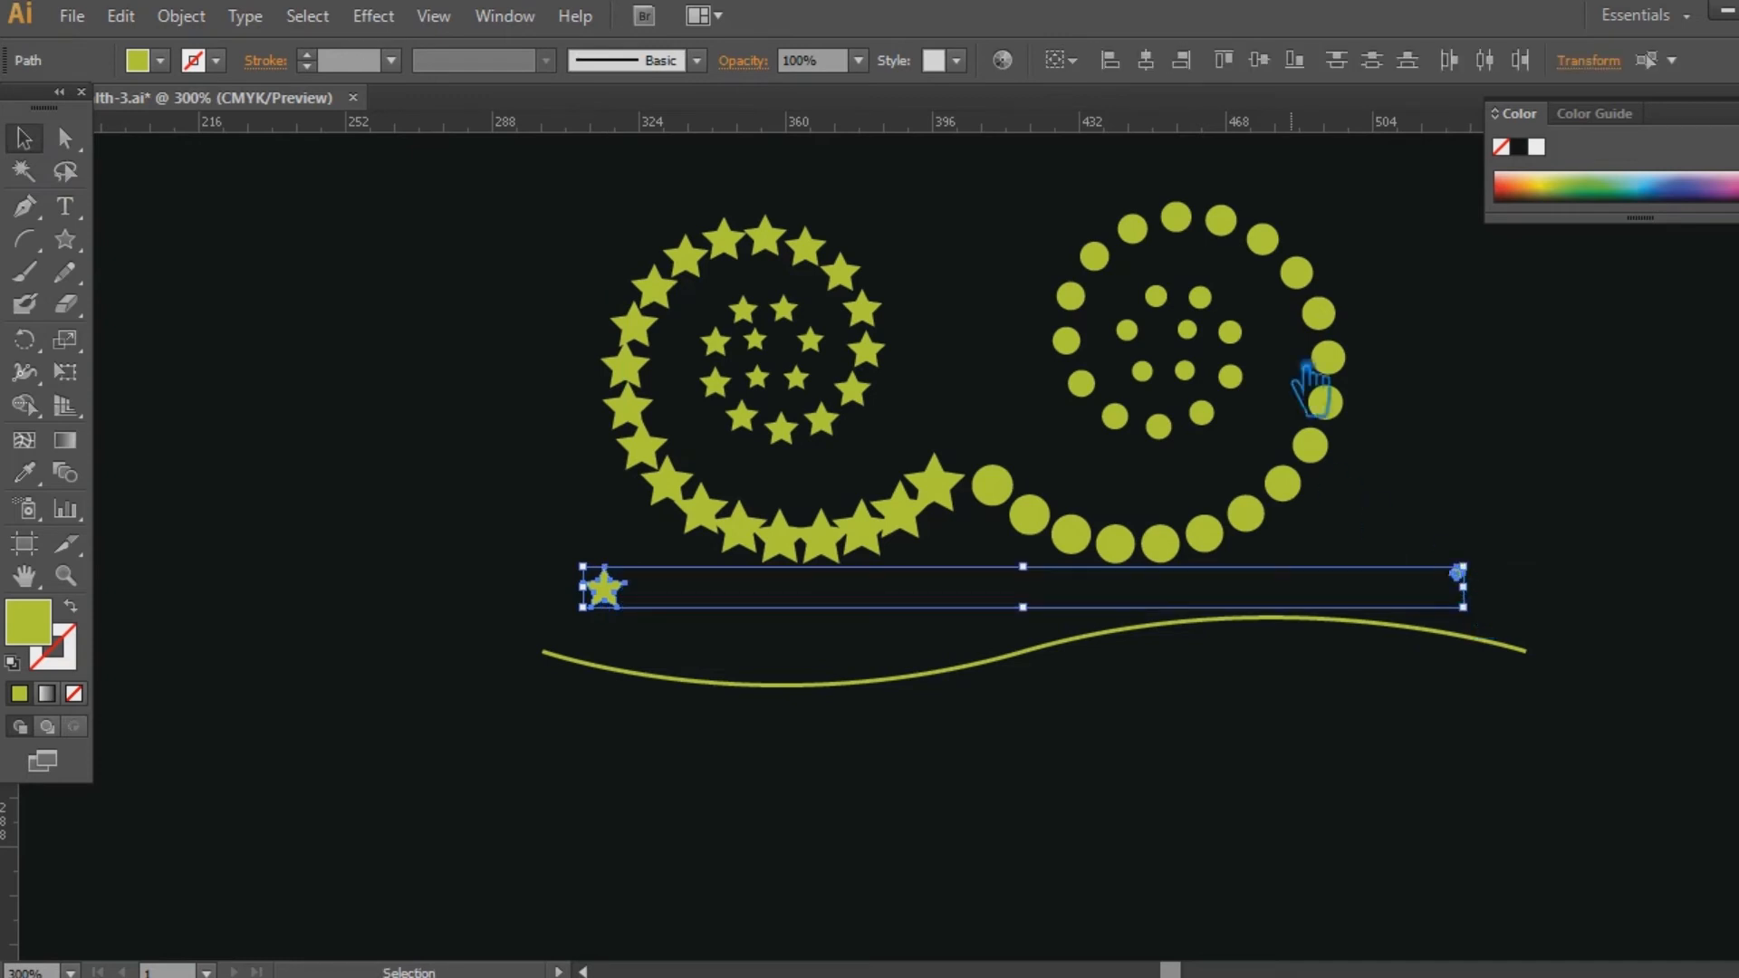
left_click(1280, 78)
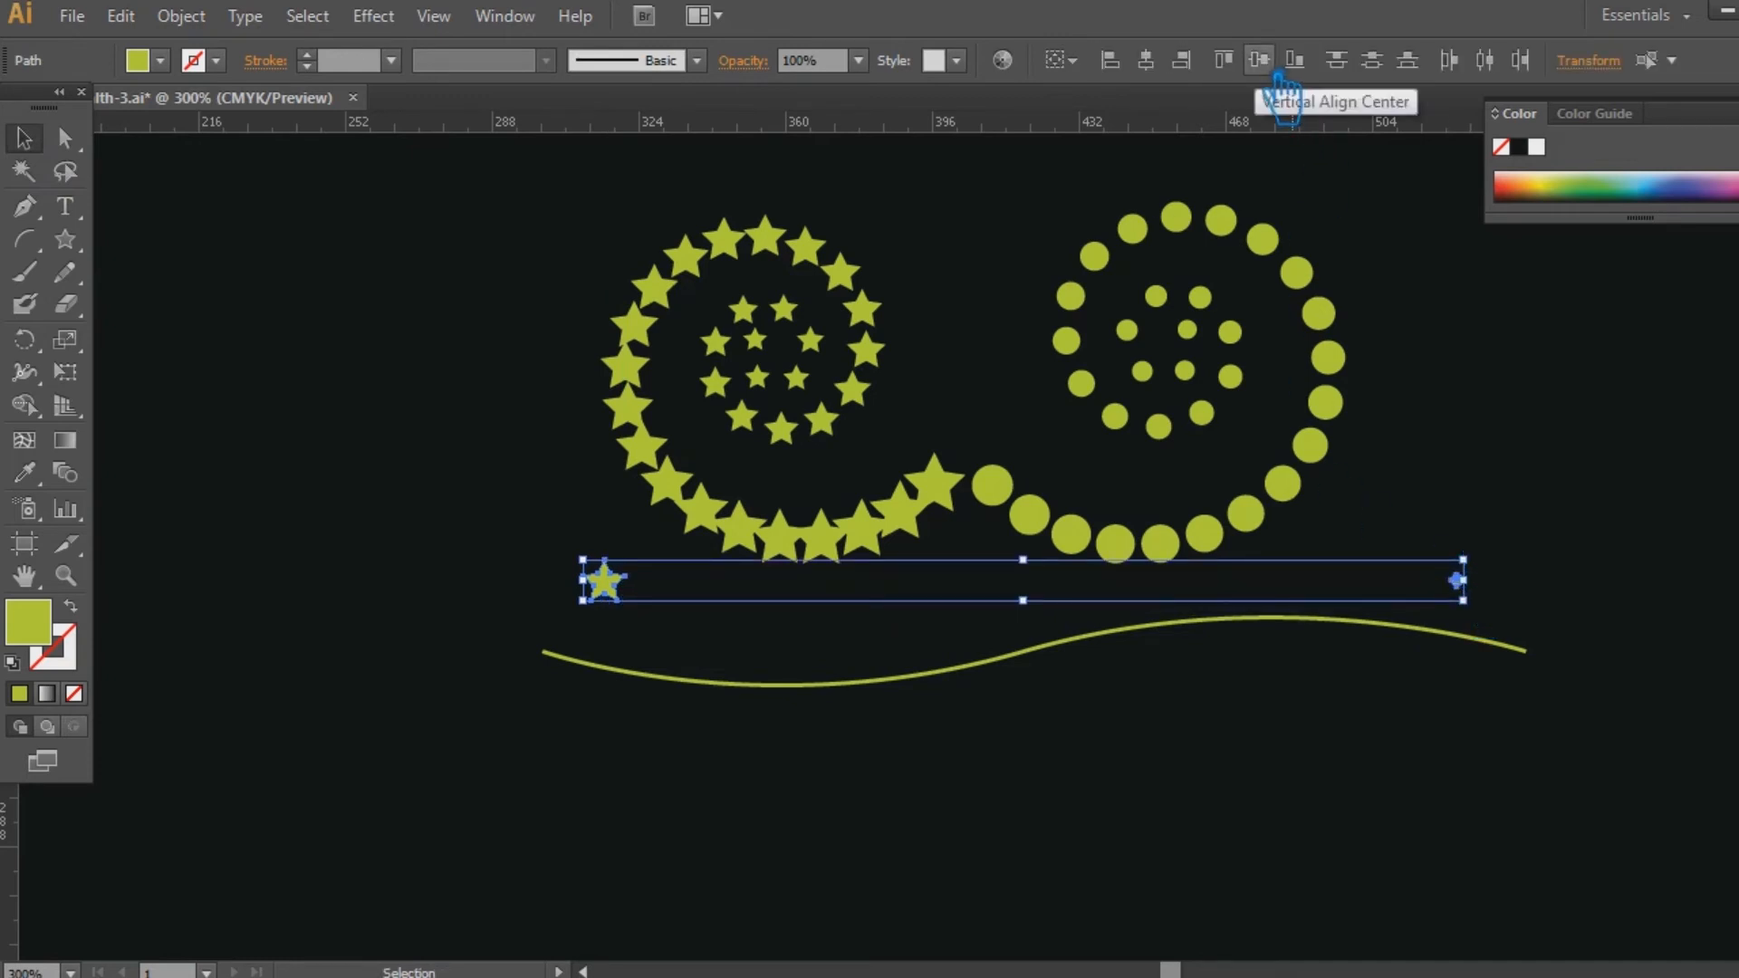
Set the blend options for the star and tiny circle to 60 specified steps.
left_click_drag(1473, 405, 1448, 492)
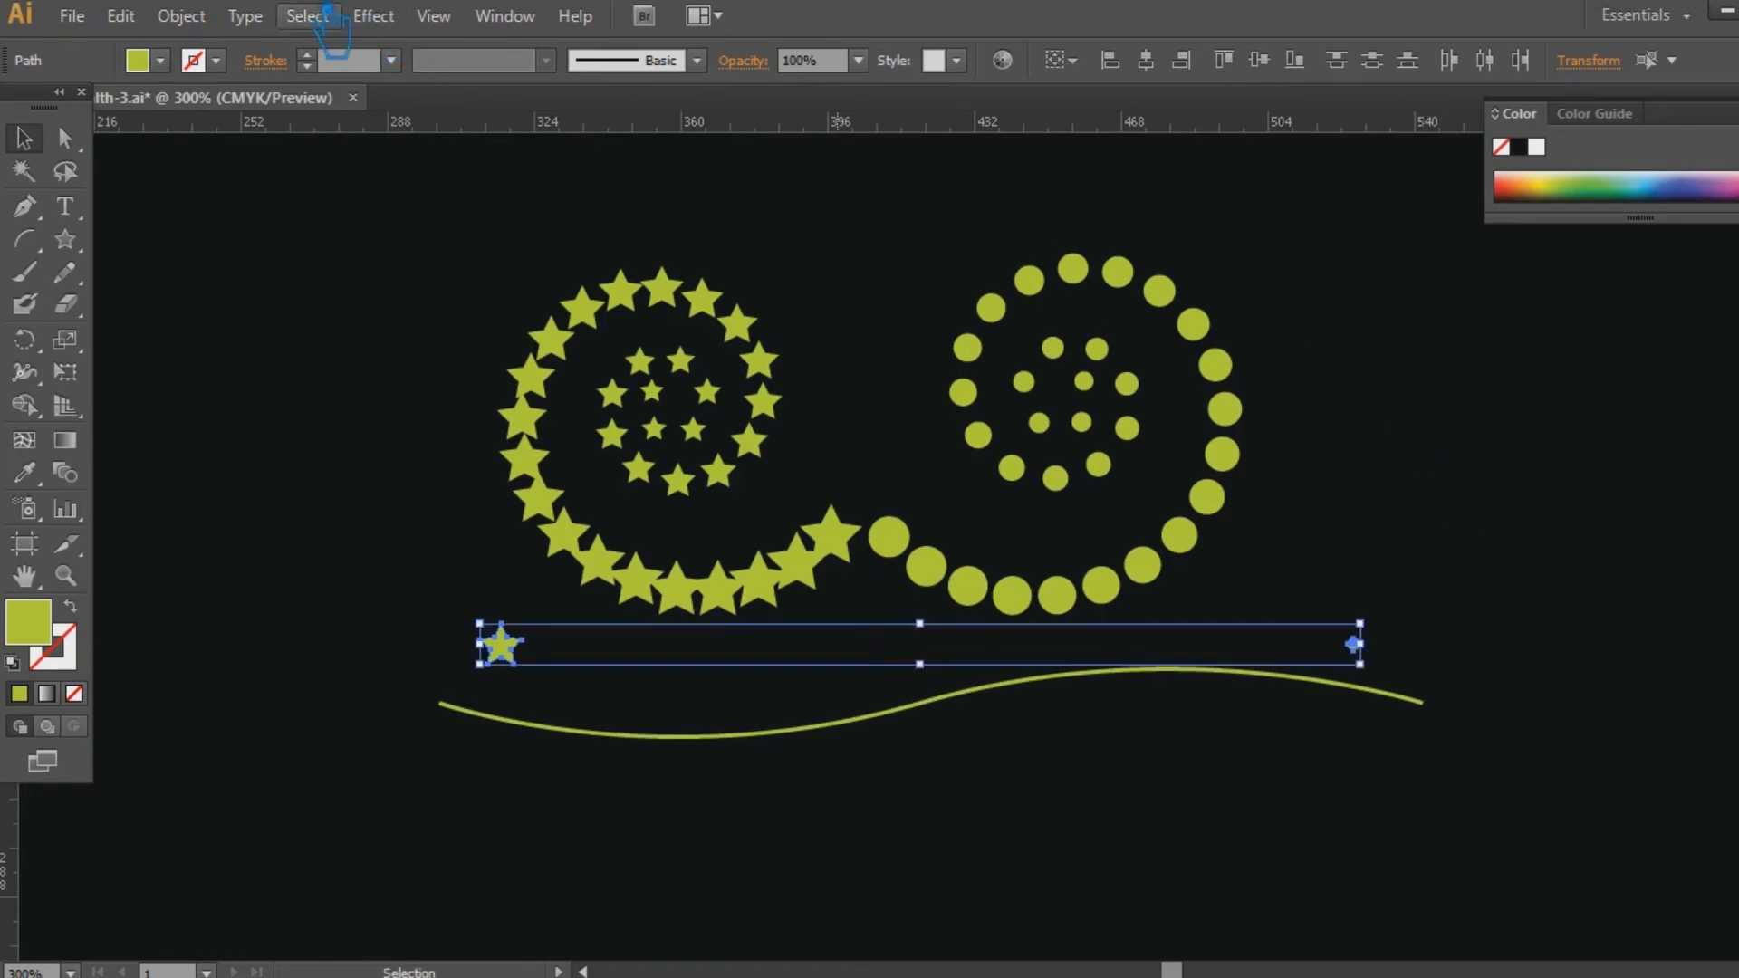
left_click(181, 15)
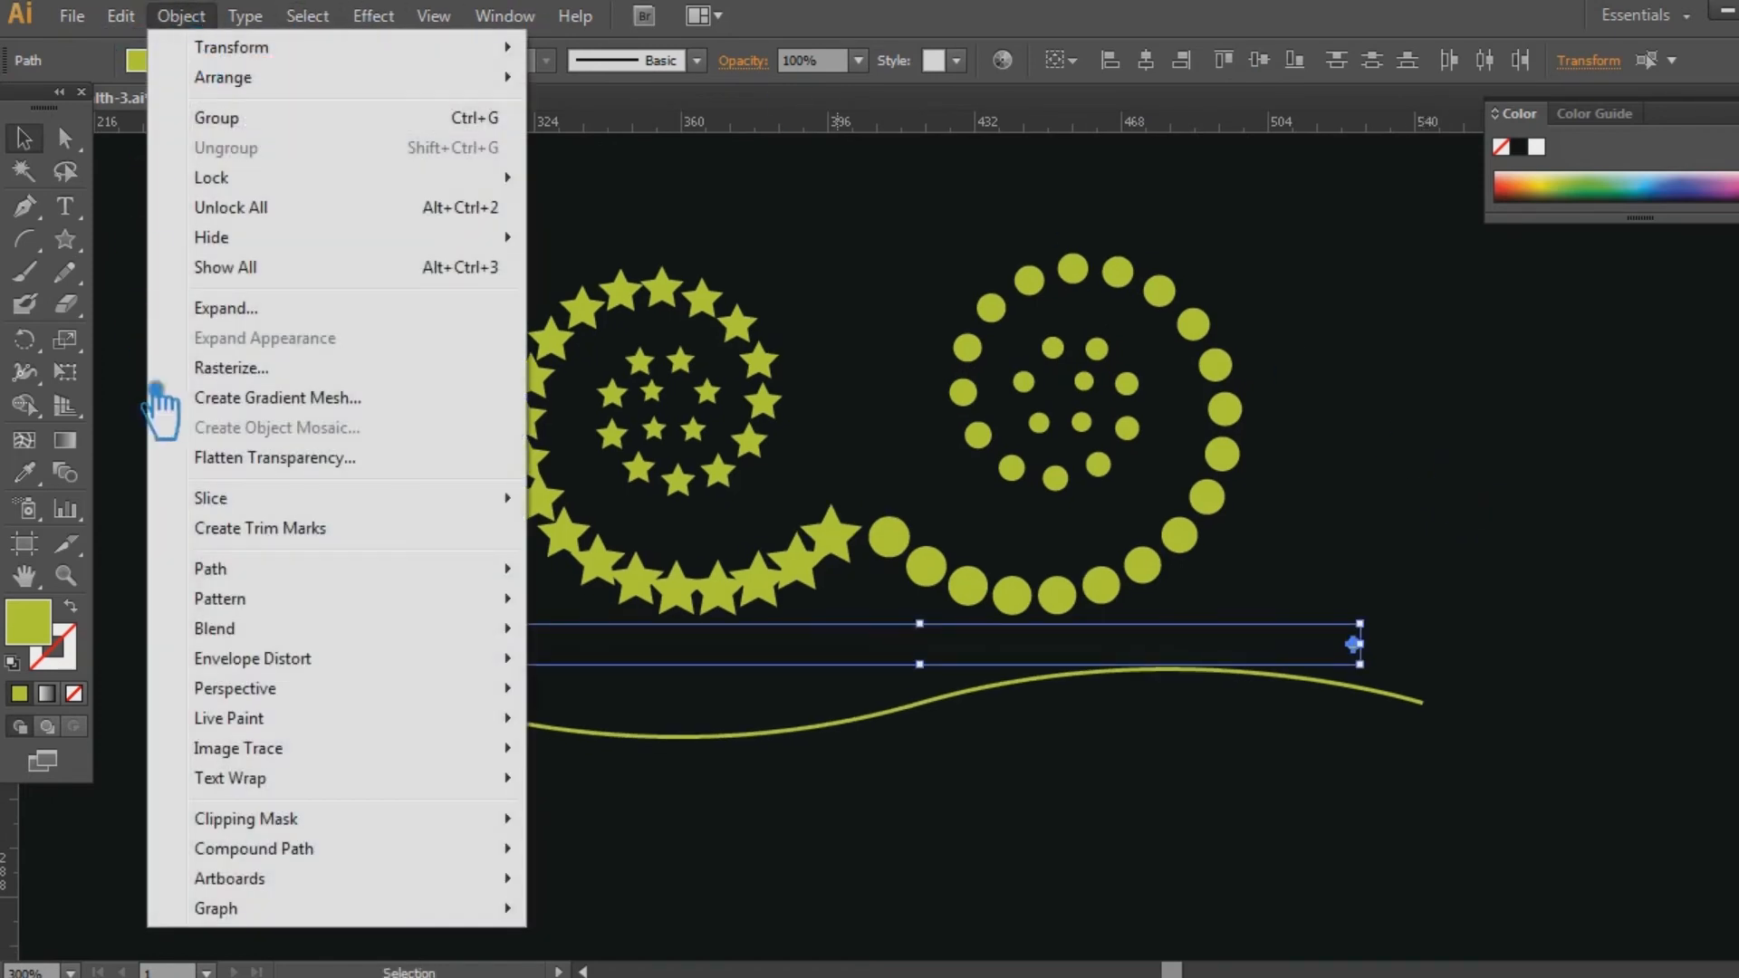
mouse_move(285, 652)
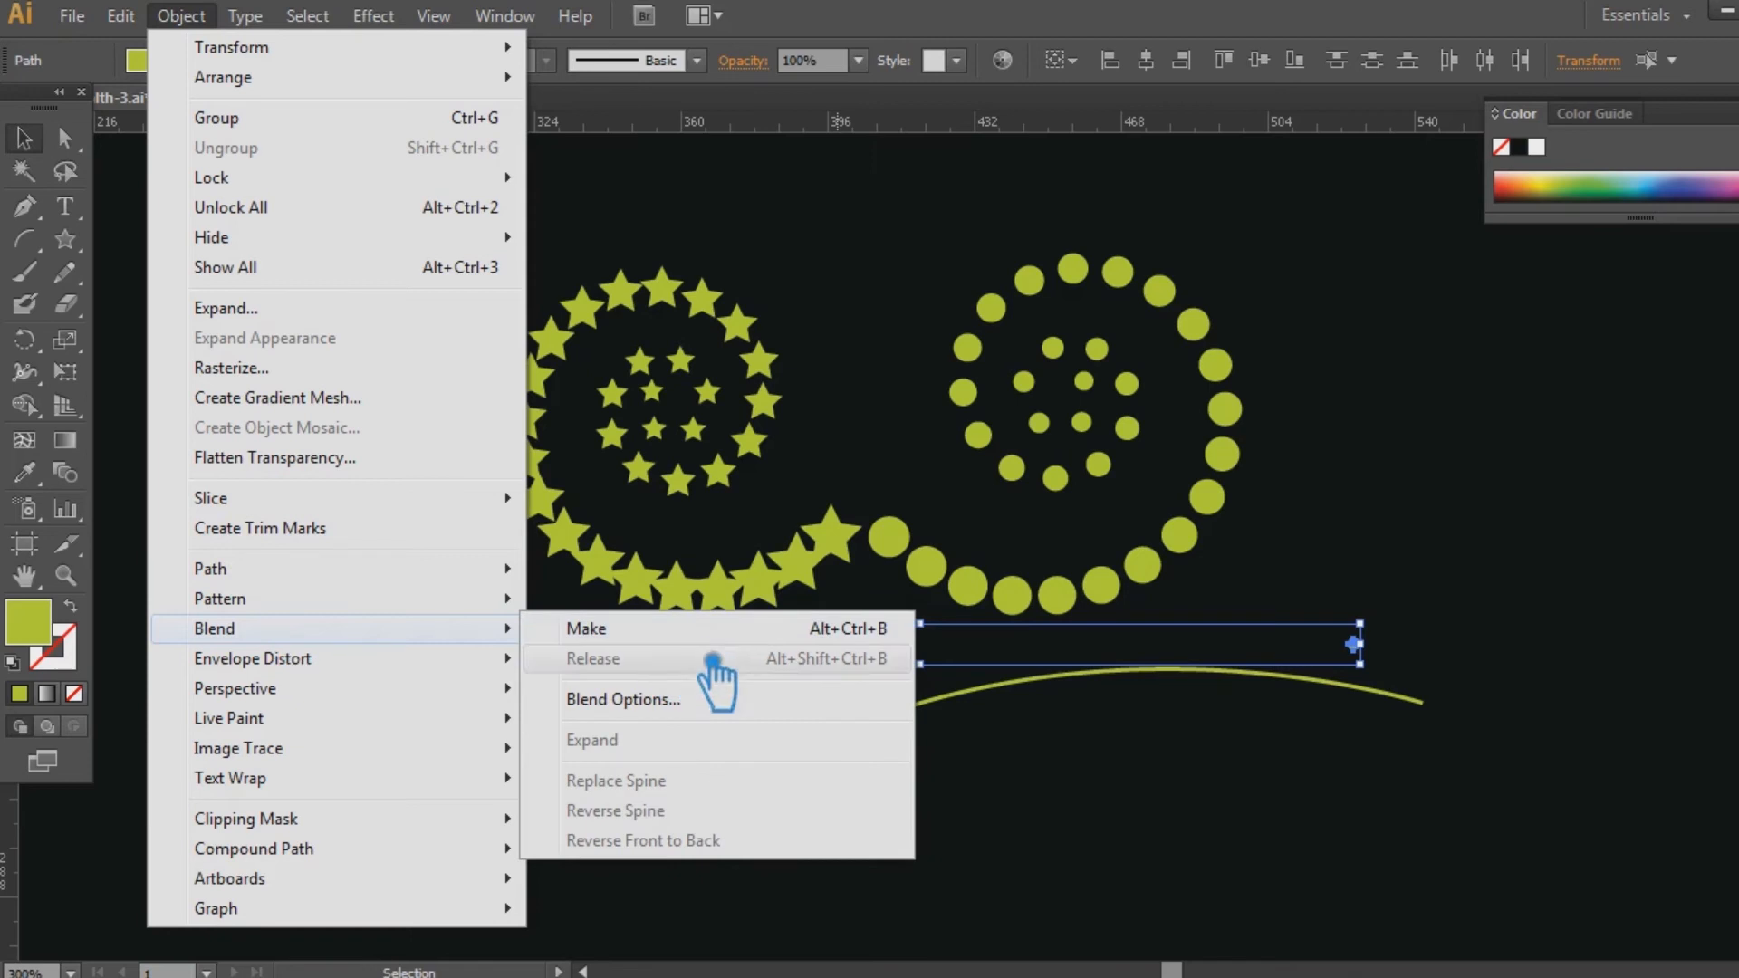
left_click(678, 700)
left_click(1062, 435)
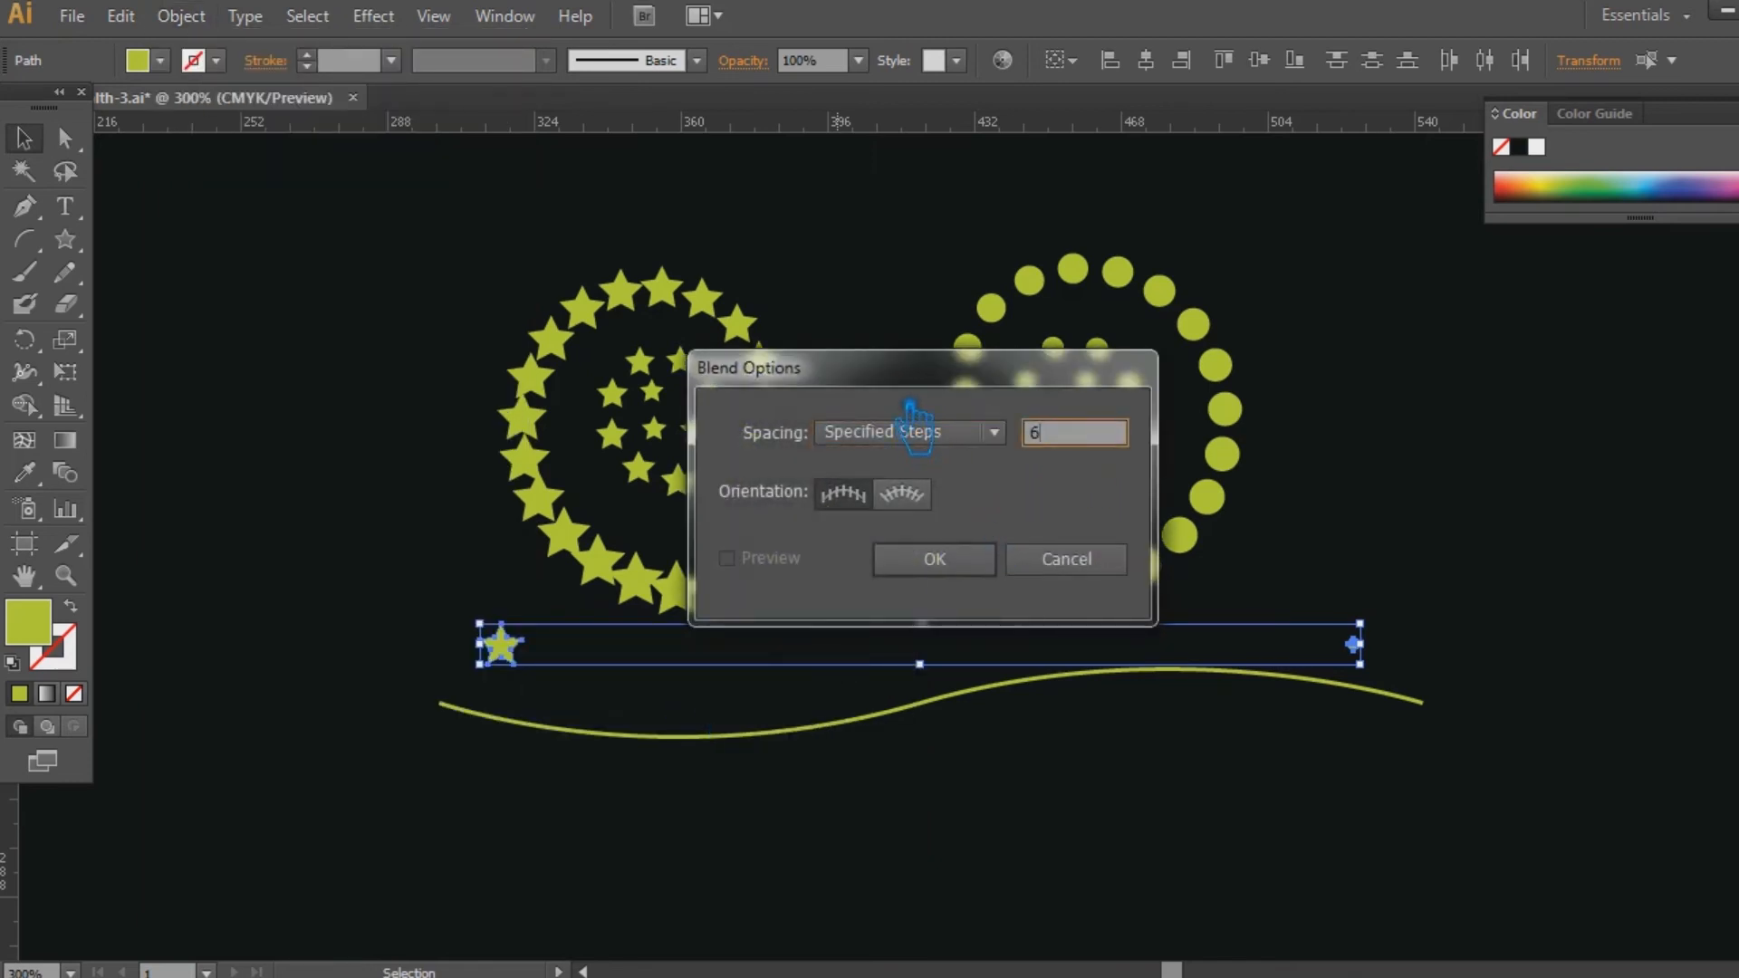
left_click(974, 564)
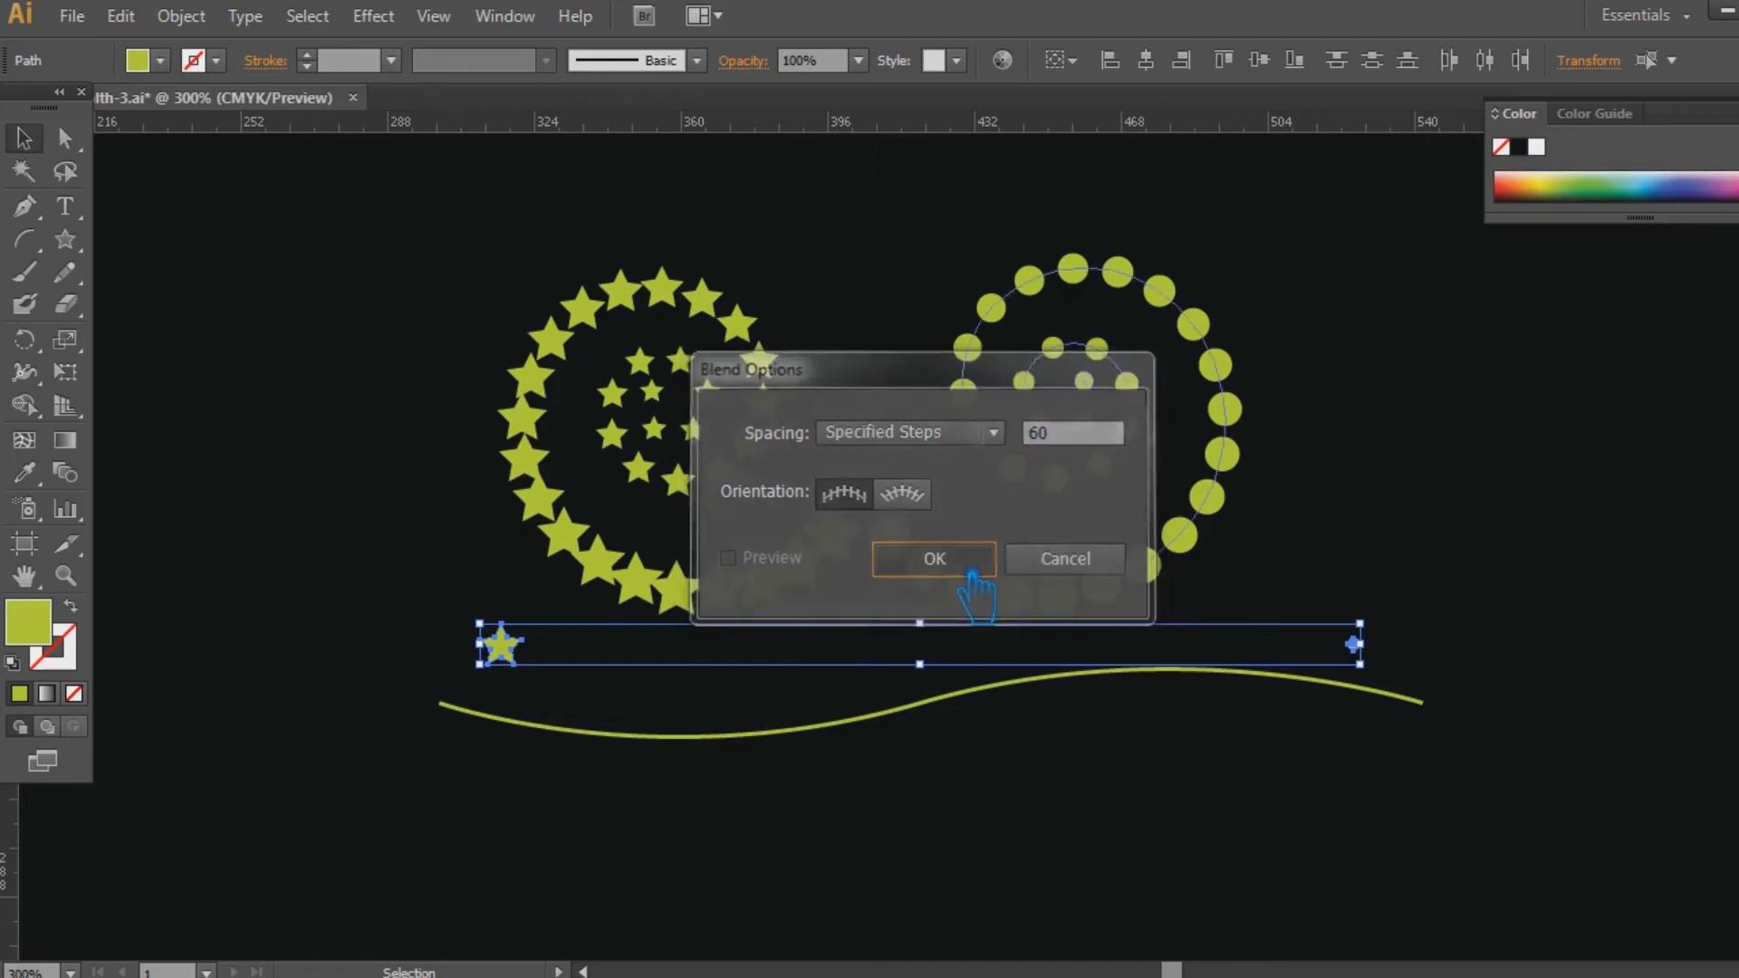
Make a blend between the small star and the tiny circle.
left_click(182, 19)
mouse_move(299, 634)
left_click(658, 631)
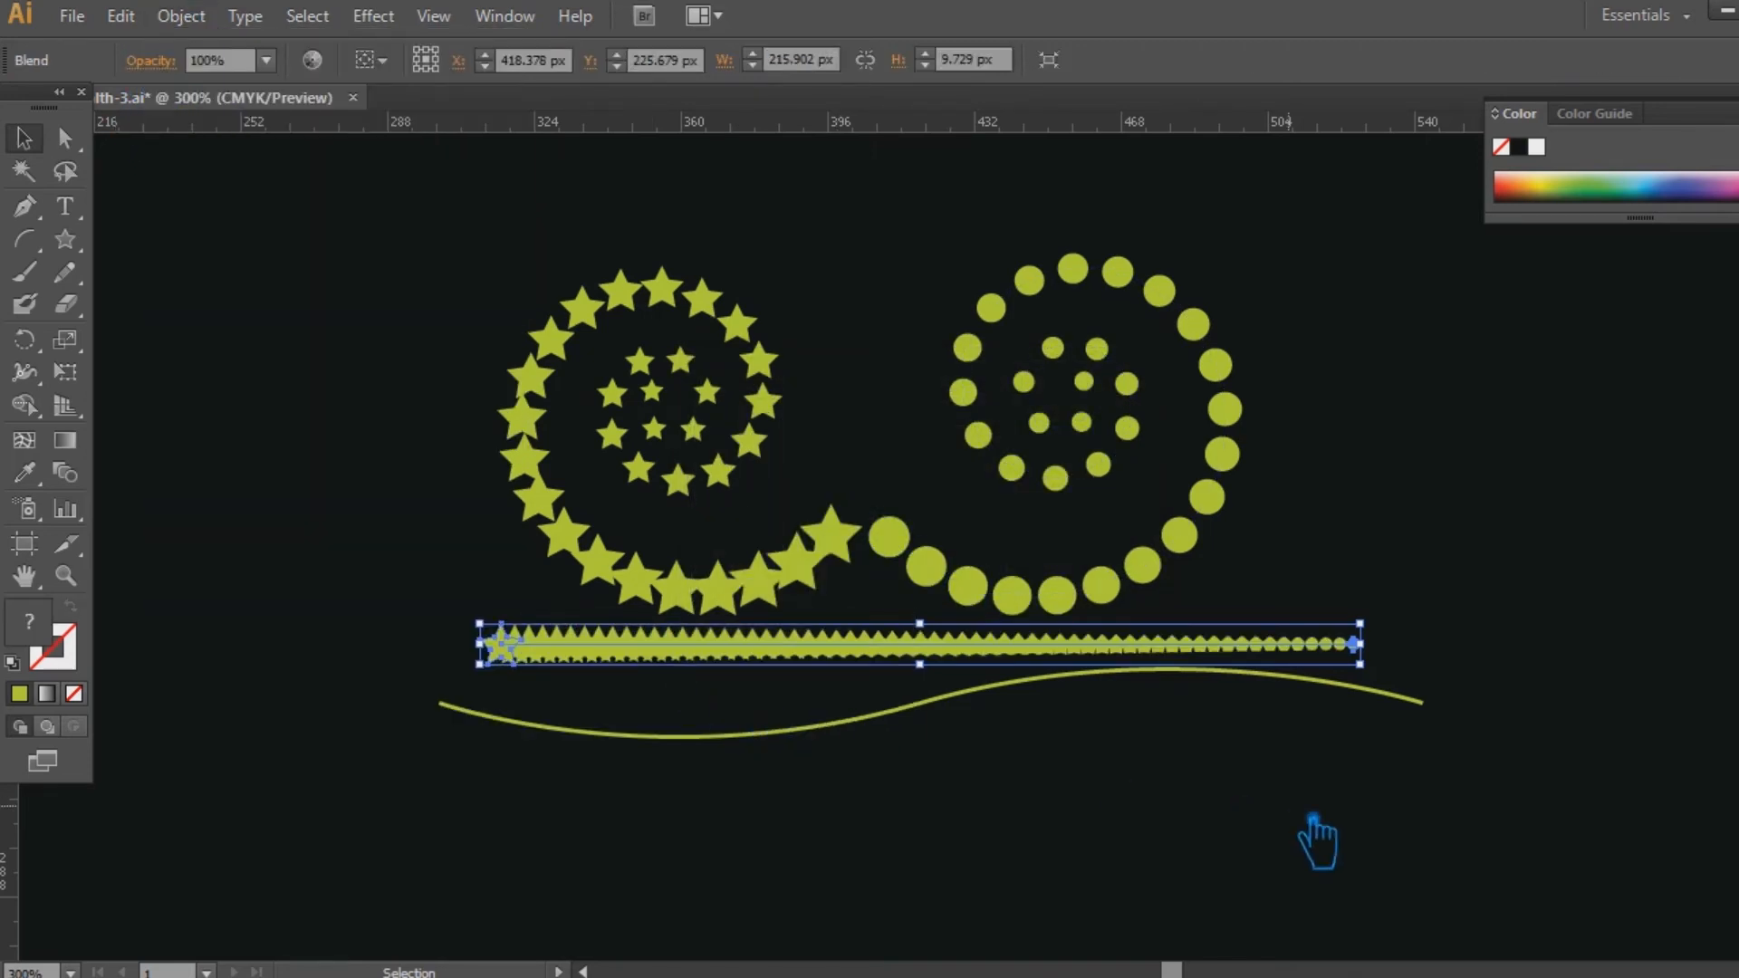
left_click(1318, 835)
Select the star-to-circle blend together with the wavy curve, deselect them, and undo the blend.
left_click_drag(1392, 770, 670, 658)
left_click(184, 17)
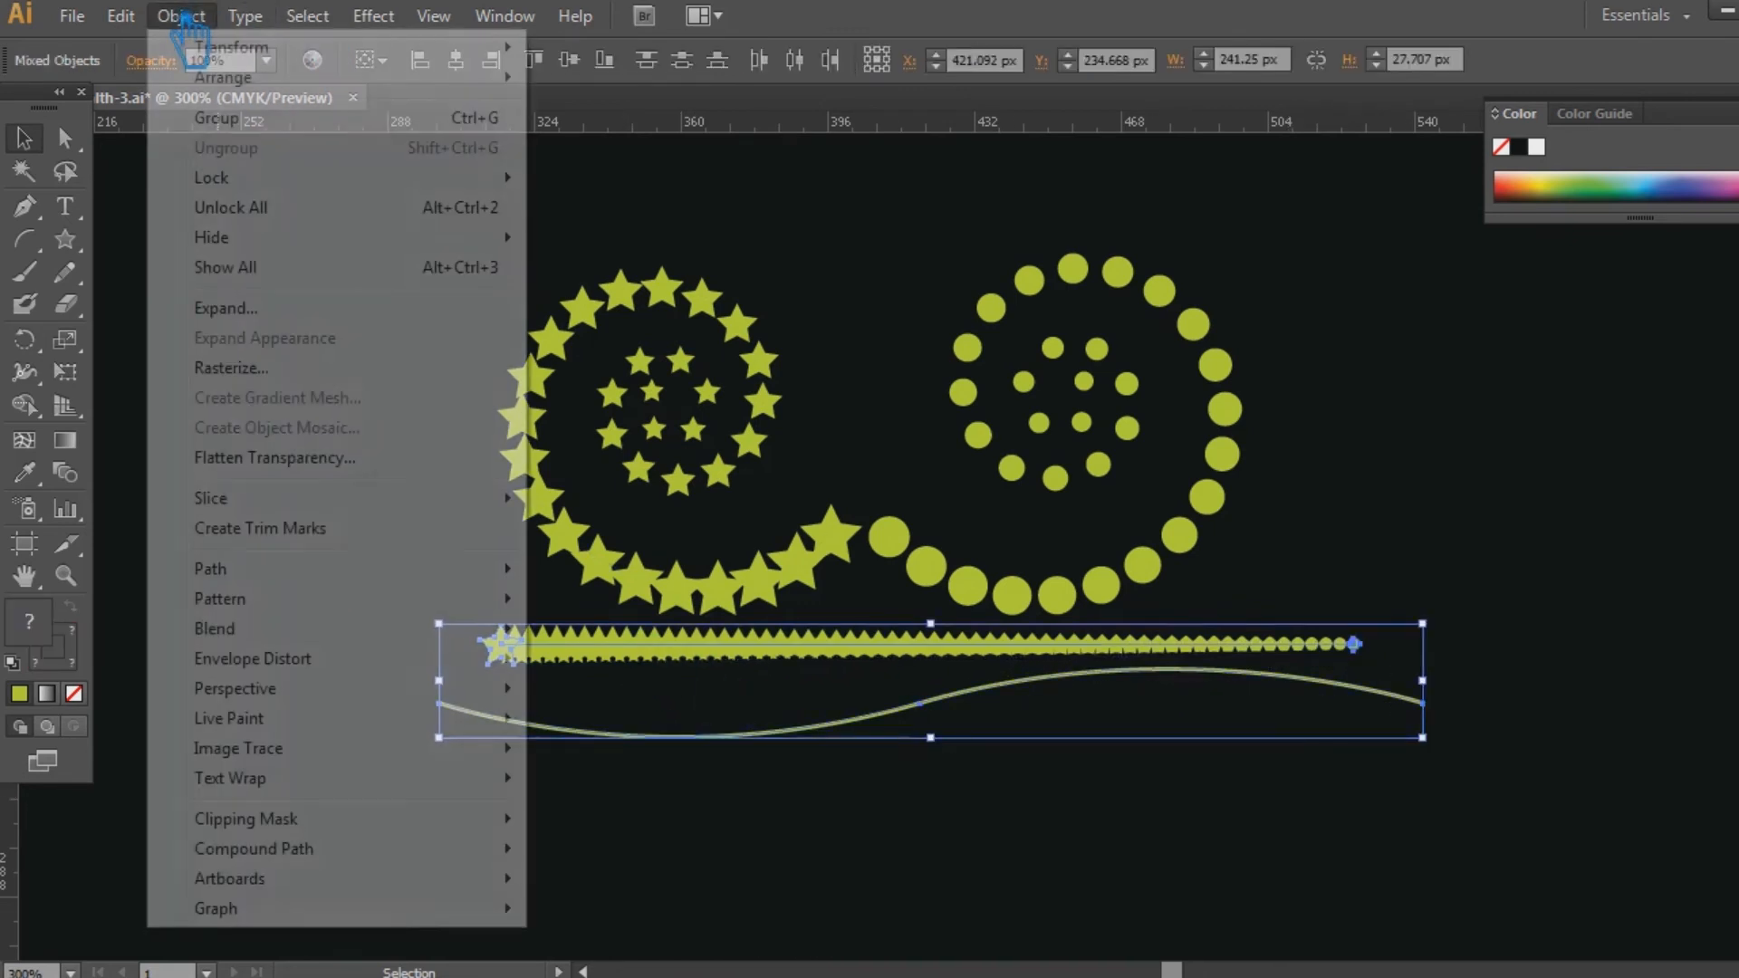
left_click(801, 761)
left_click(821, 770)
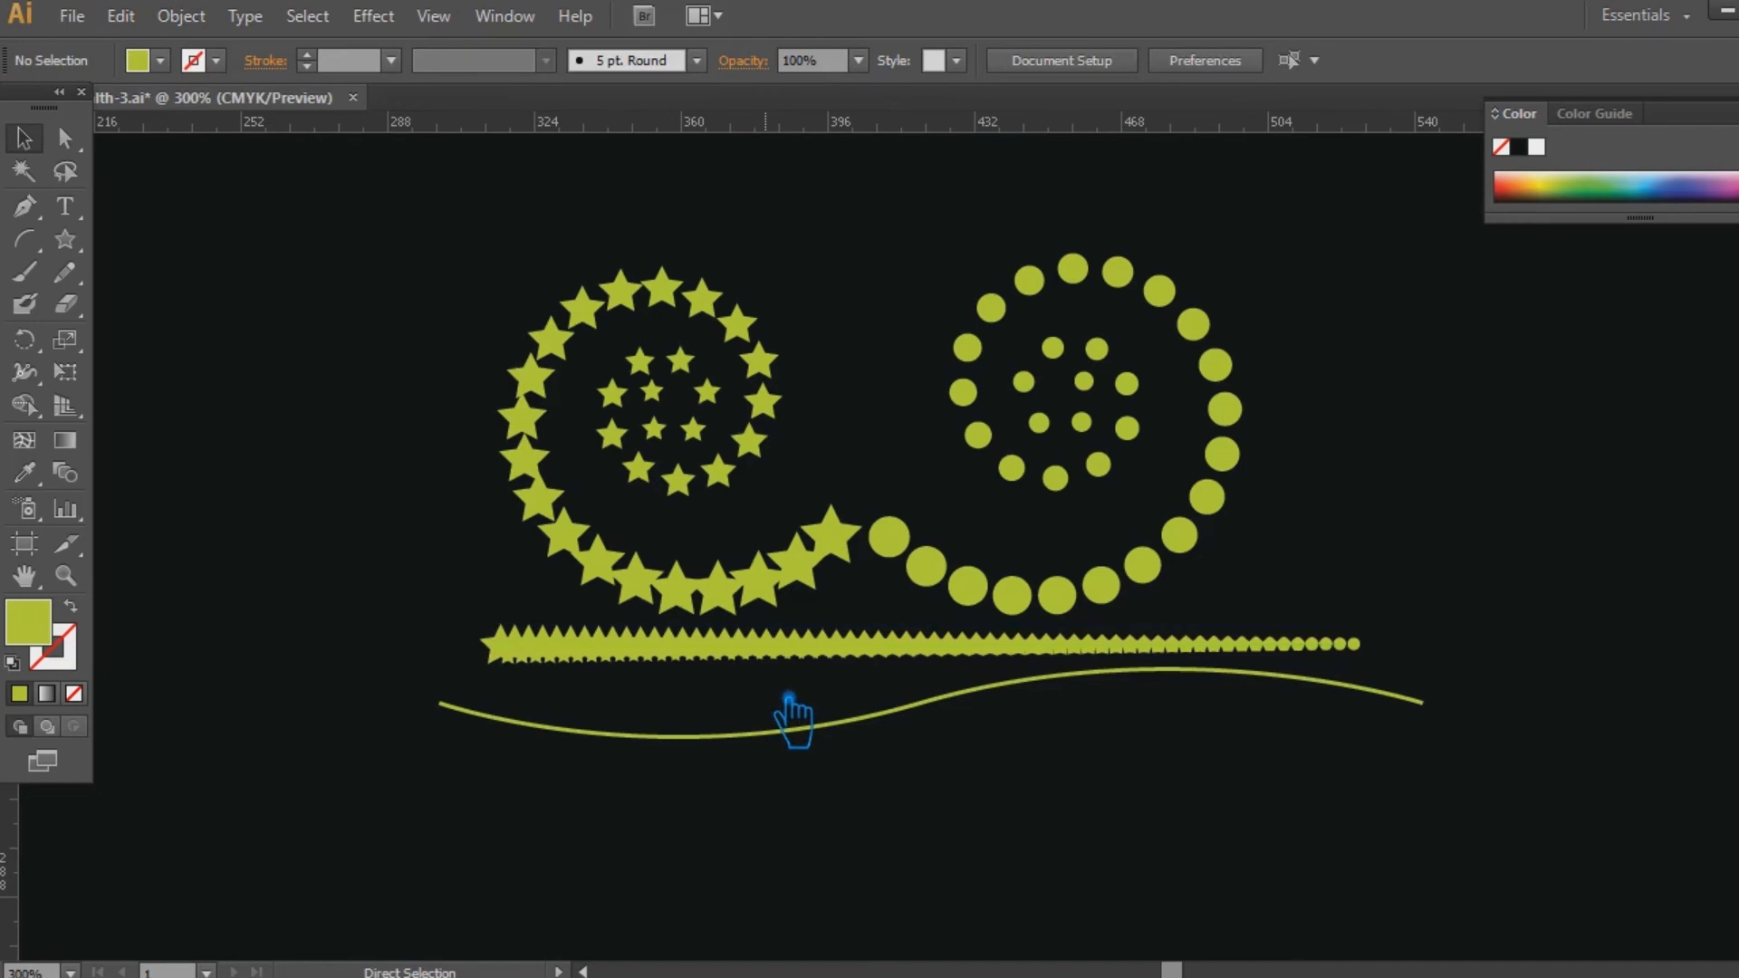
left_click(782, 679)
Set the blend options to 45 specified steps and make a blend between the small star and the tiny circle.
left_click(181, 15)
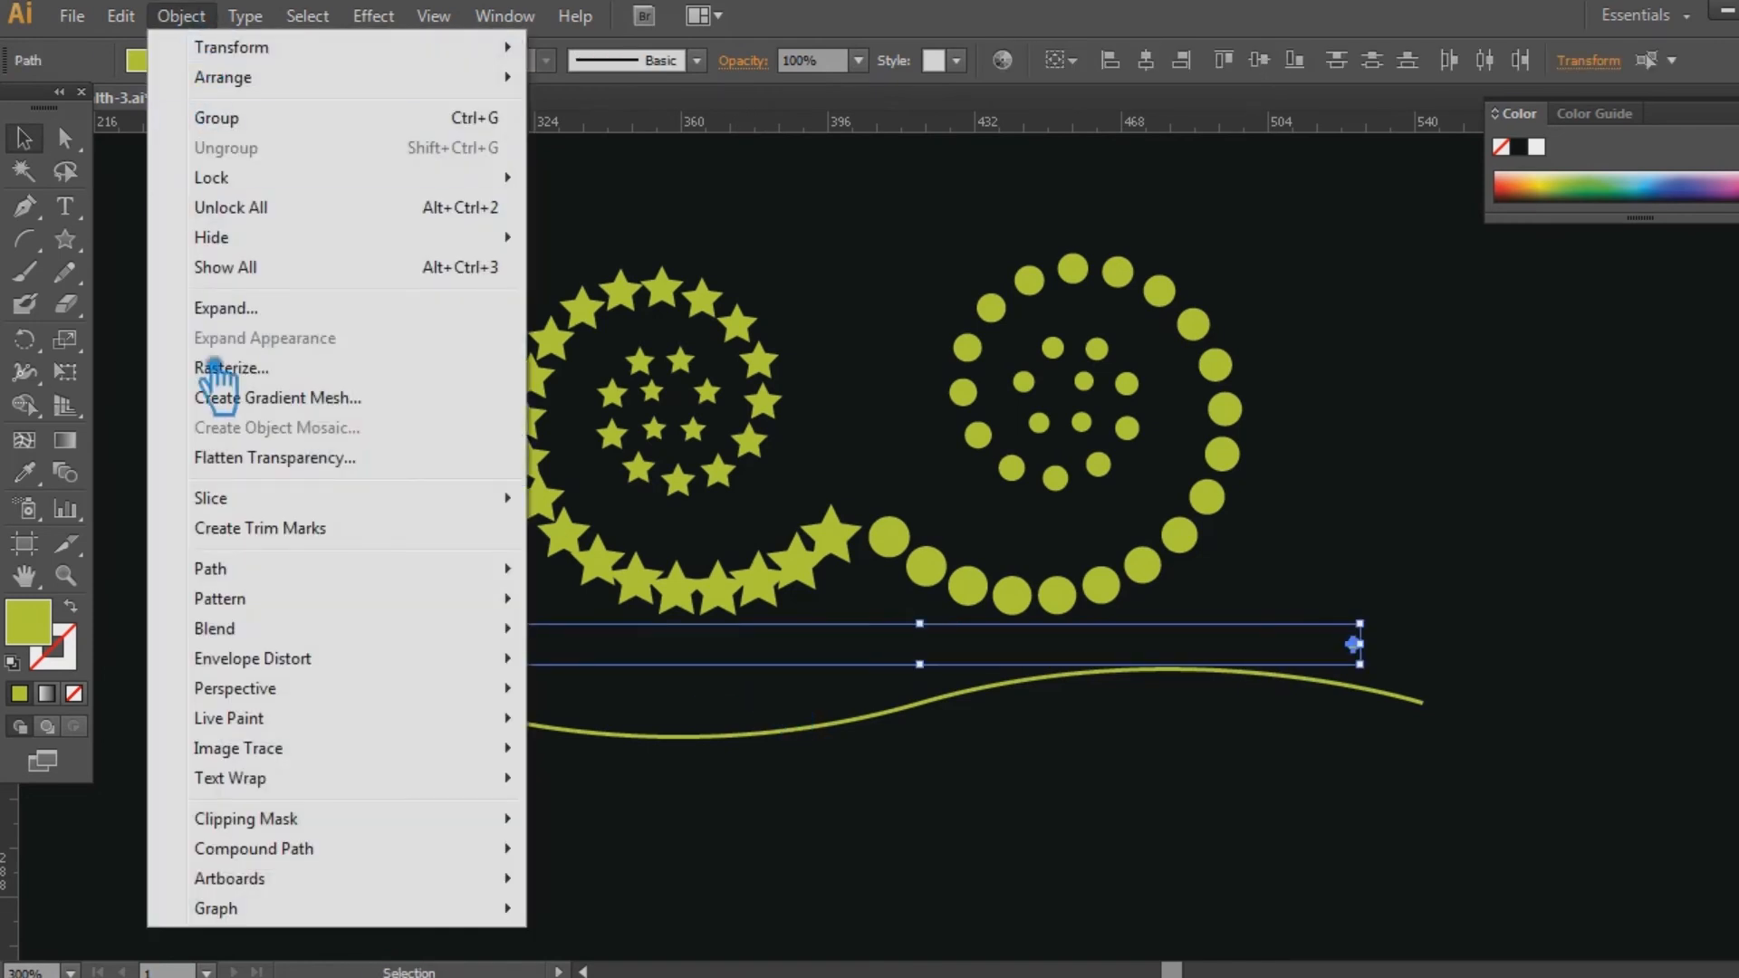
mouse_move(297, 634)
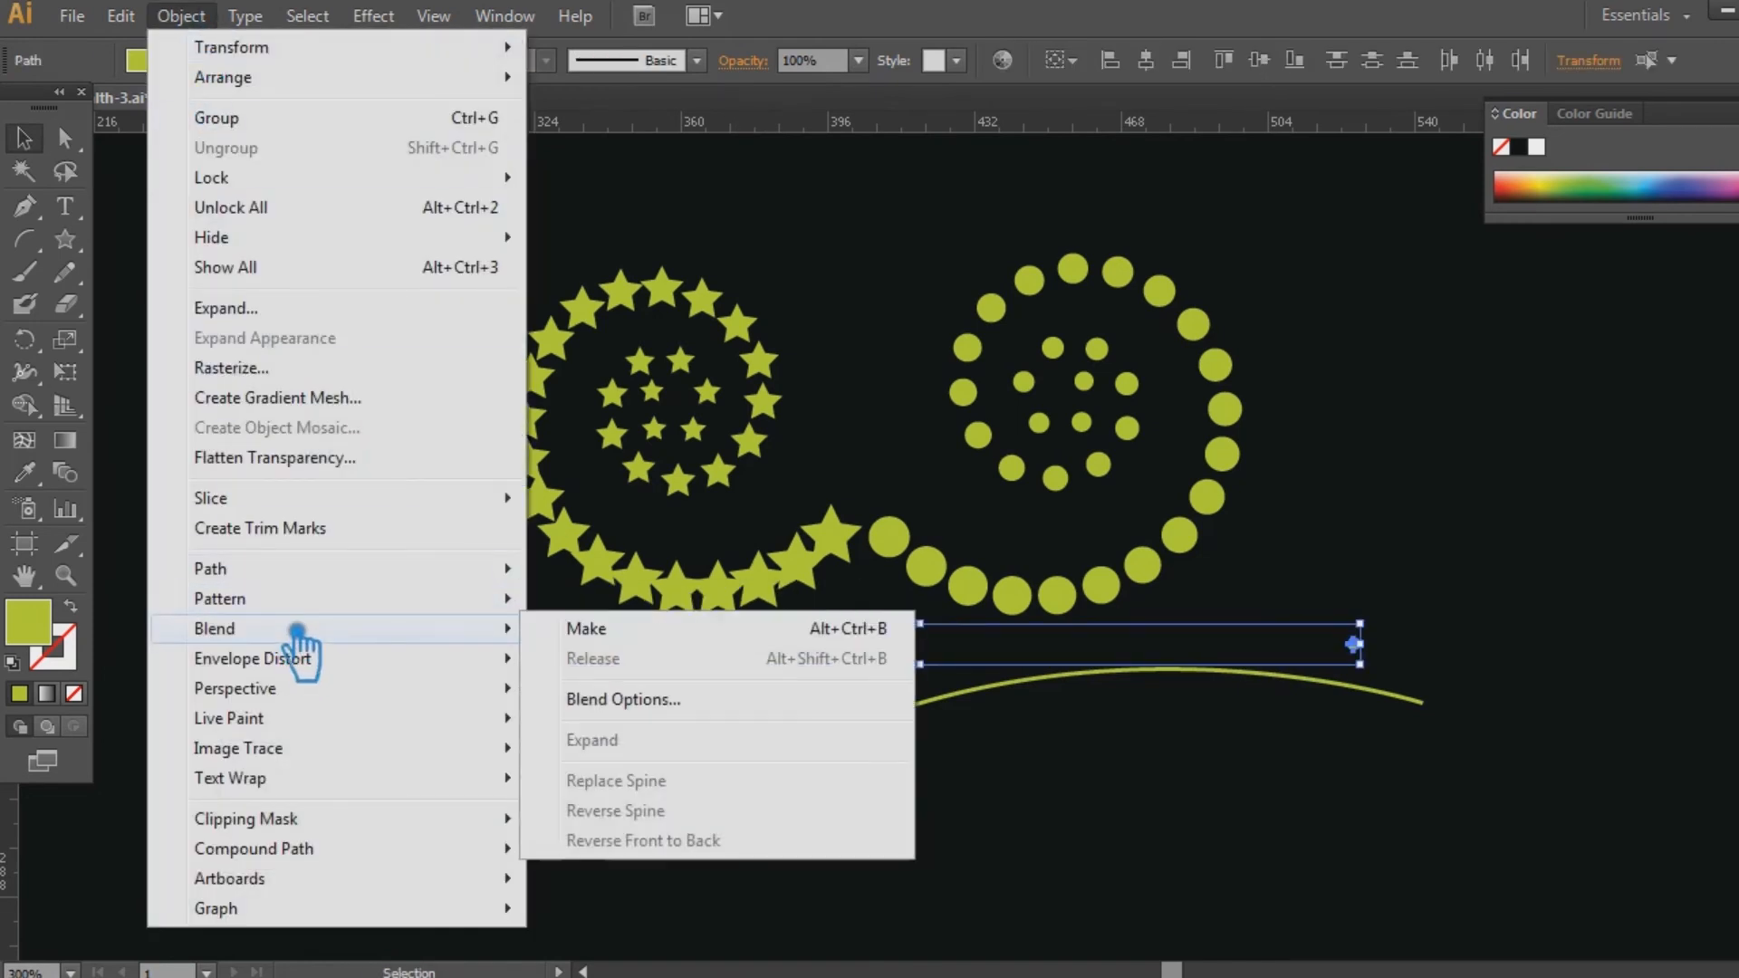
left_click(654, 700)
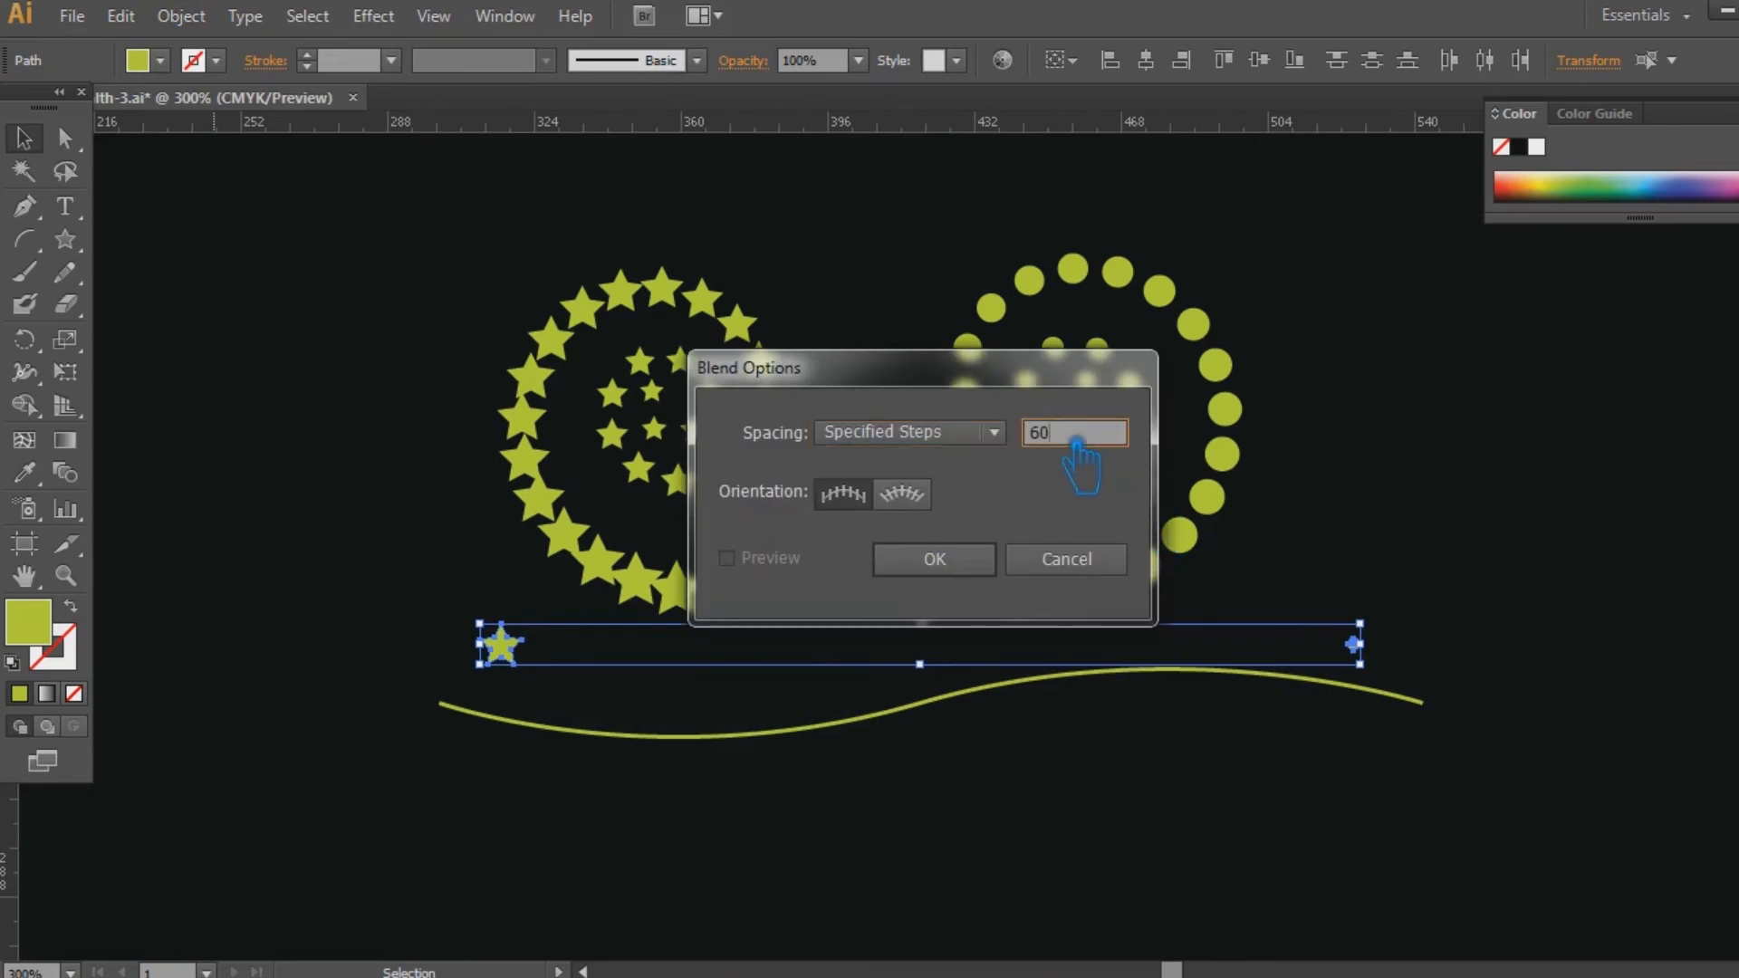
left_click(976, 567)
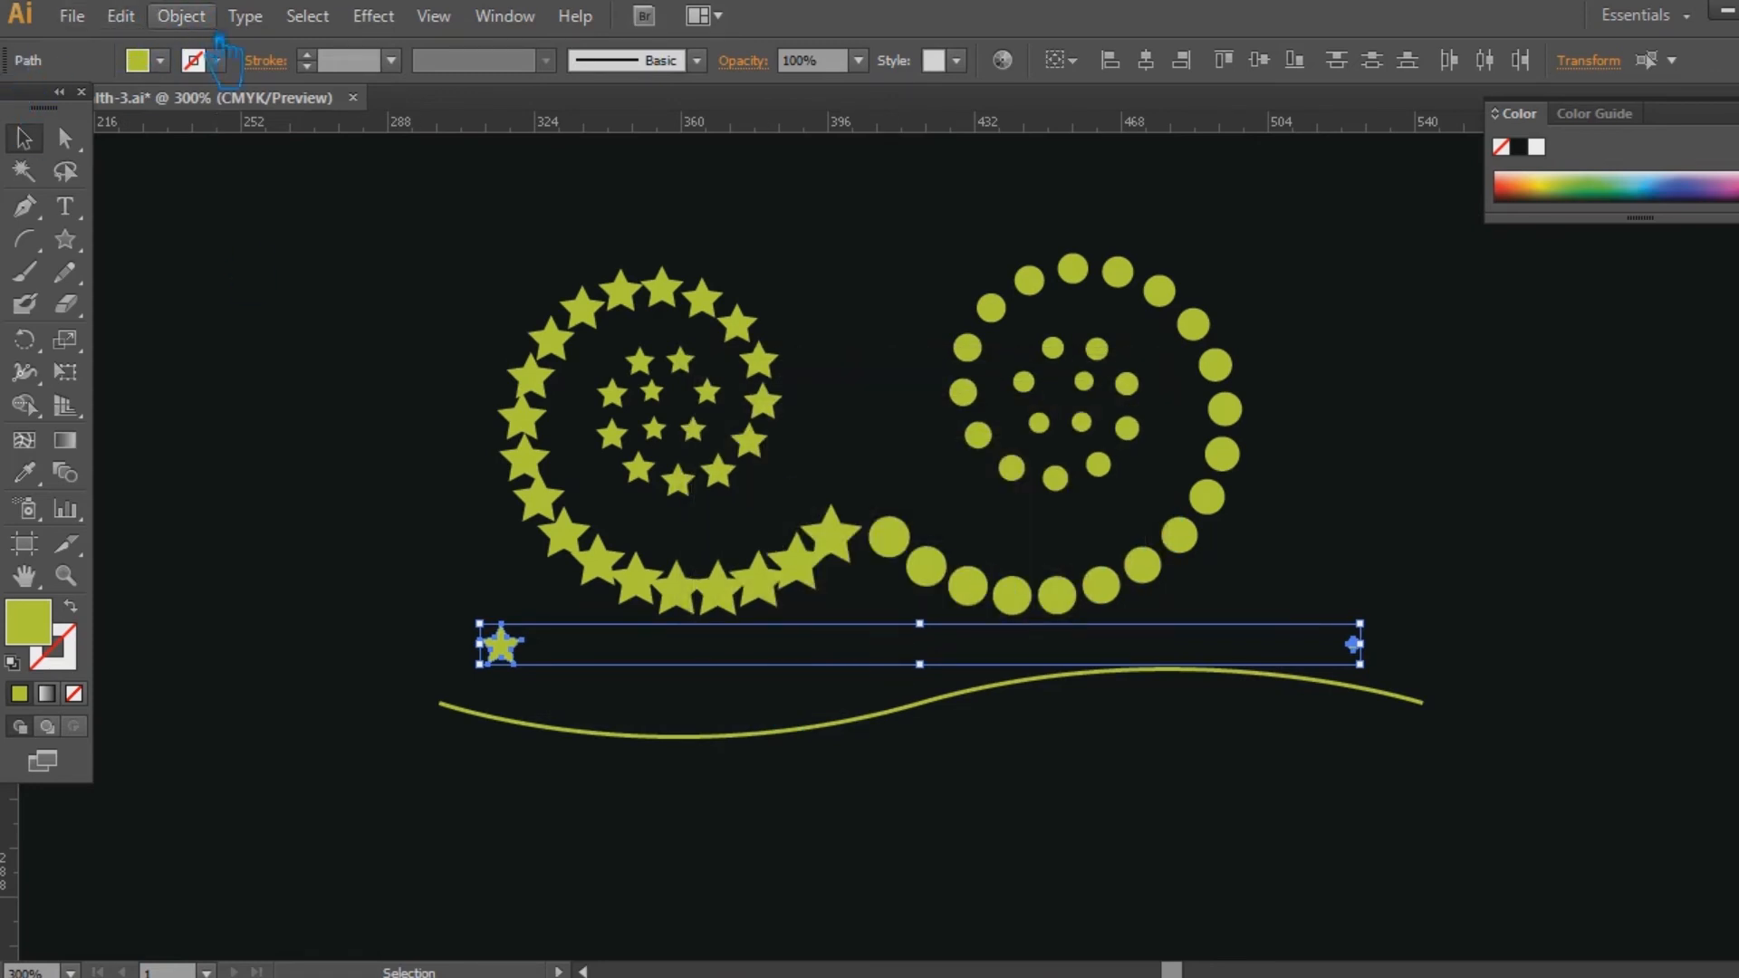
left_click(182, 16)
mouse_move(305, 629)
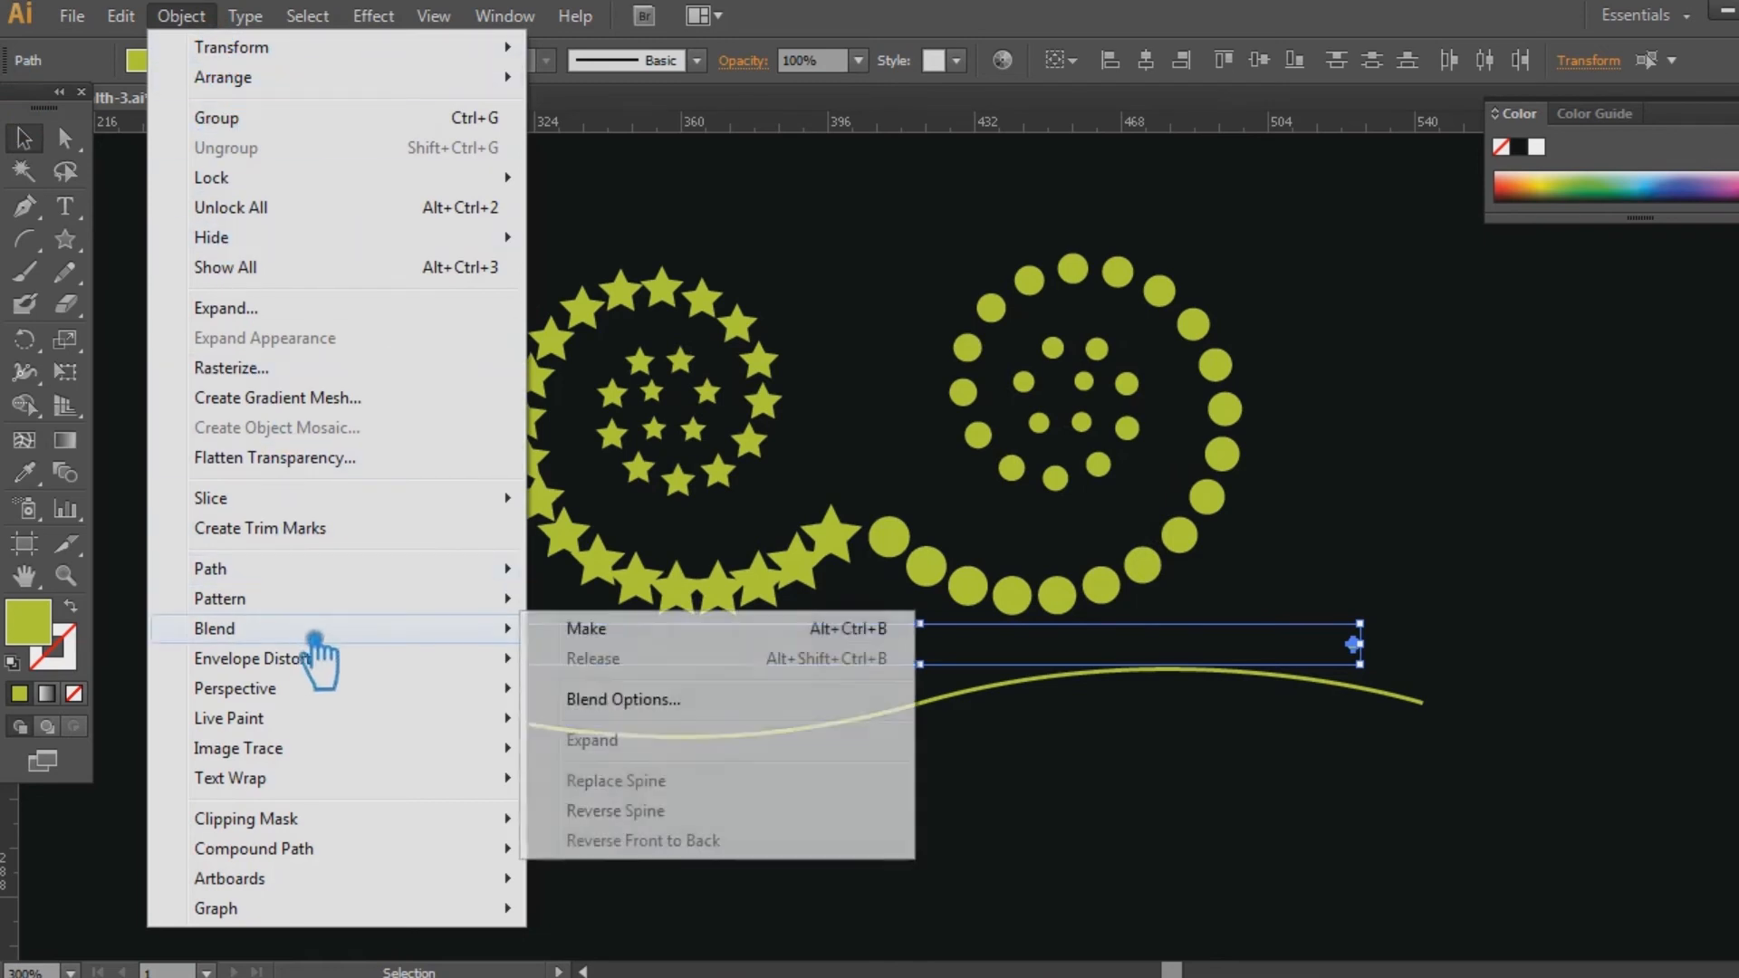
left_click(593, 630)
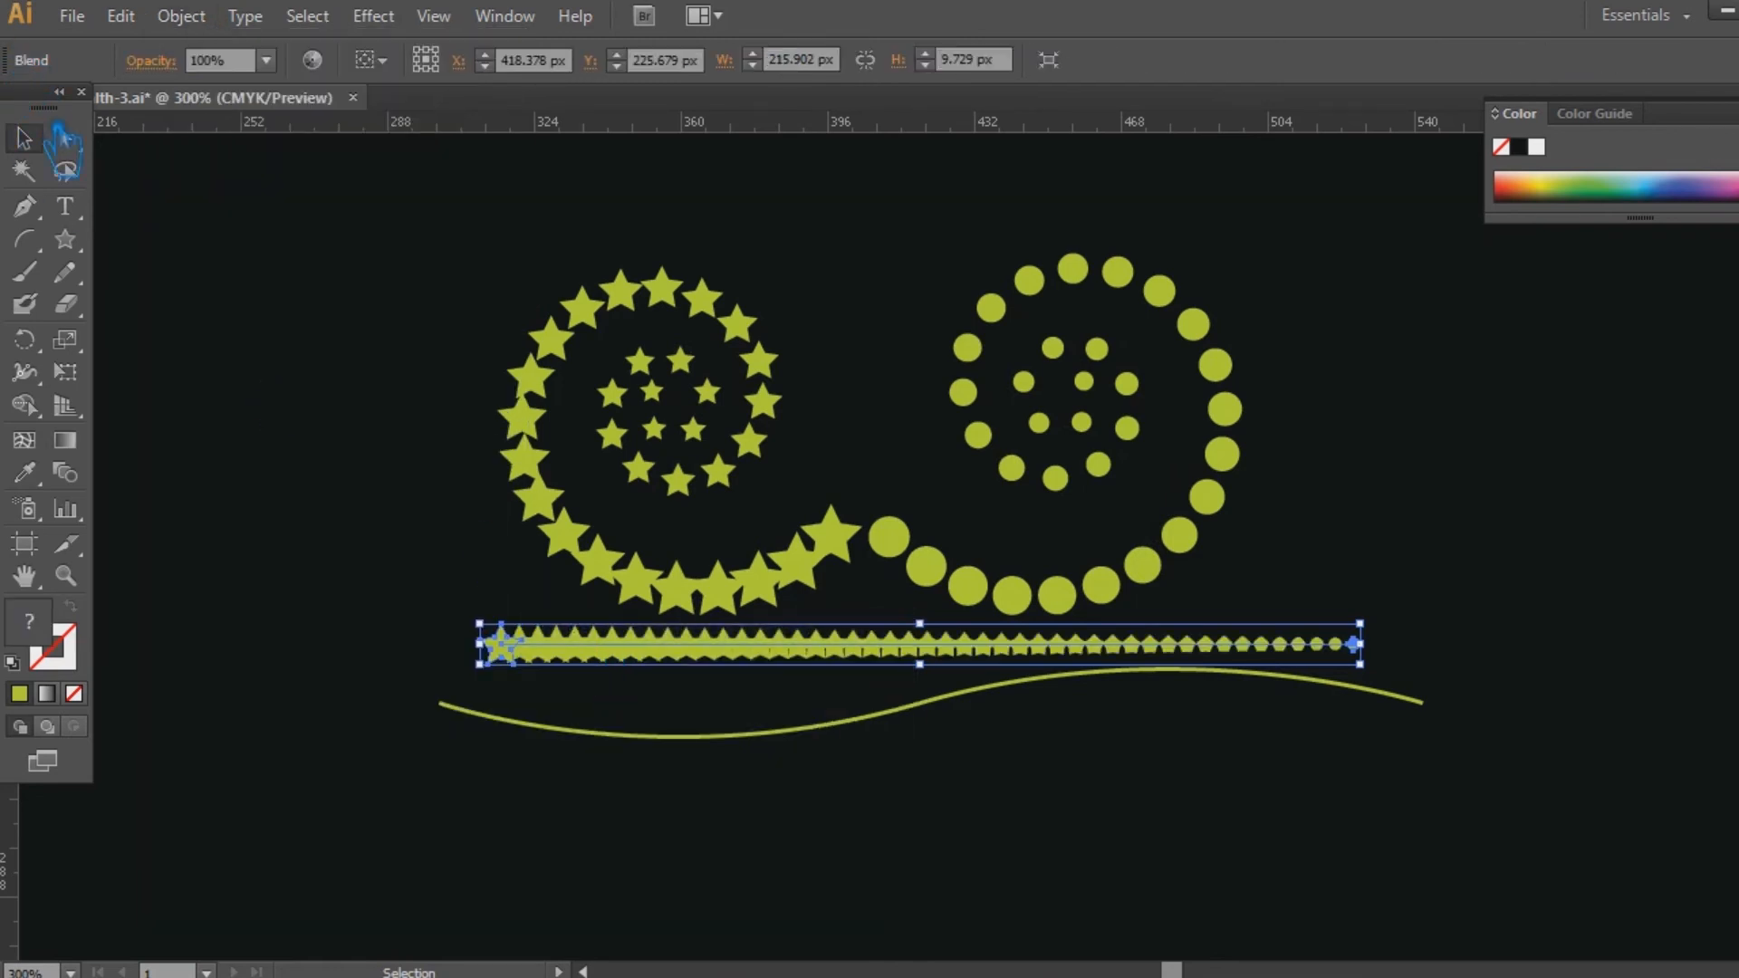
Replace the star-to-circle blend's spine with the wavy curve and select the resulting blend.
left_click(1033, 795)
left_click_drag(983, 718, 790, 651)
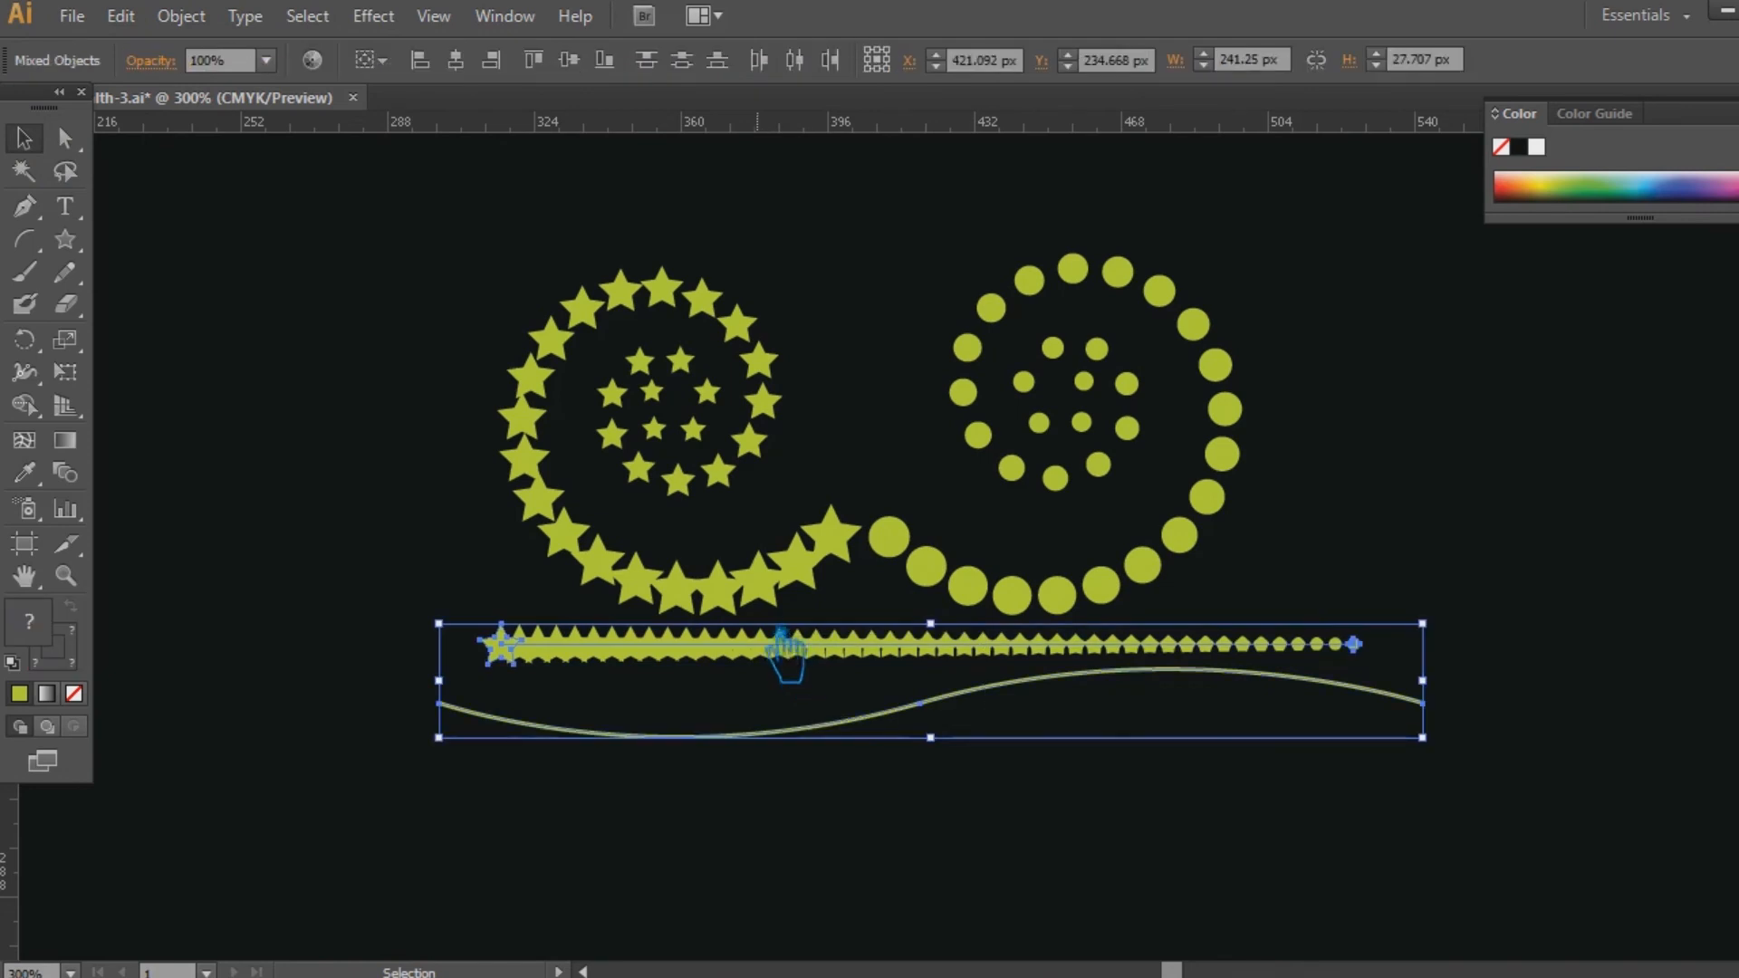
left_click(207, 16)
mouse_move(299, 629)
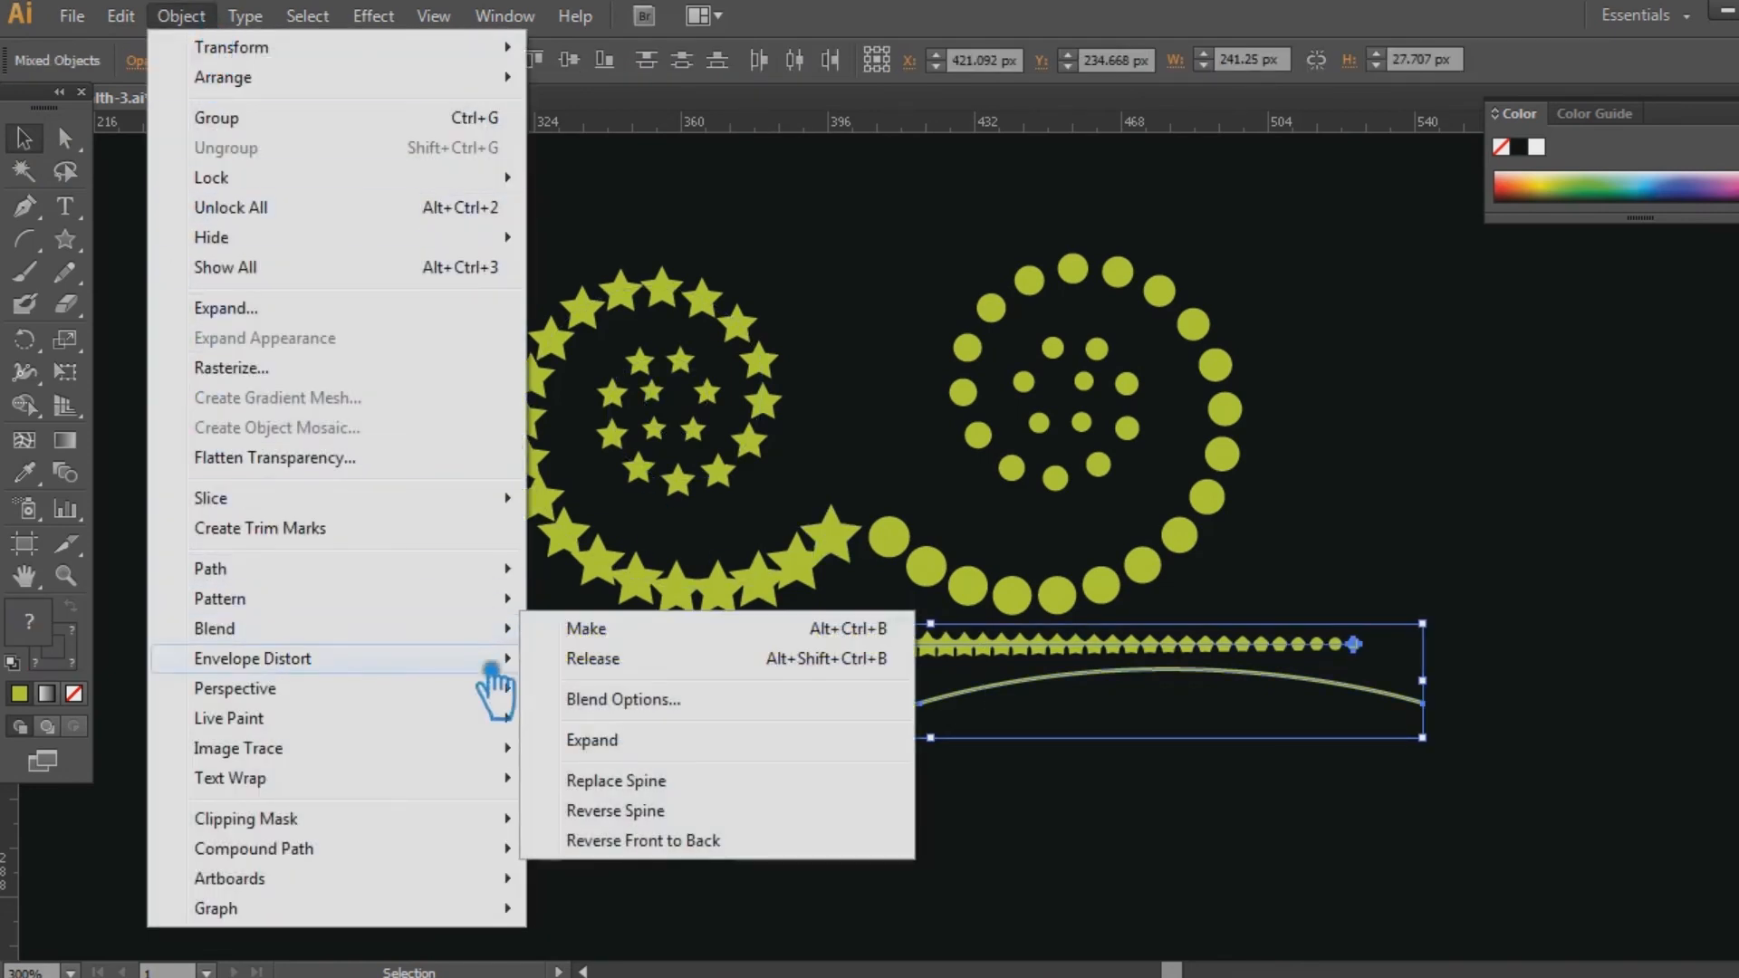
left_click(672, 784)
left_click(1125, 856)
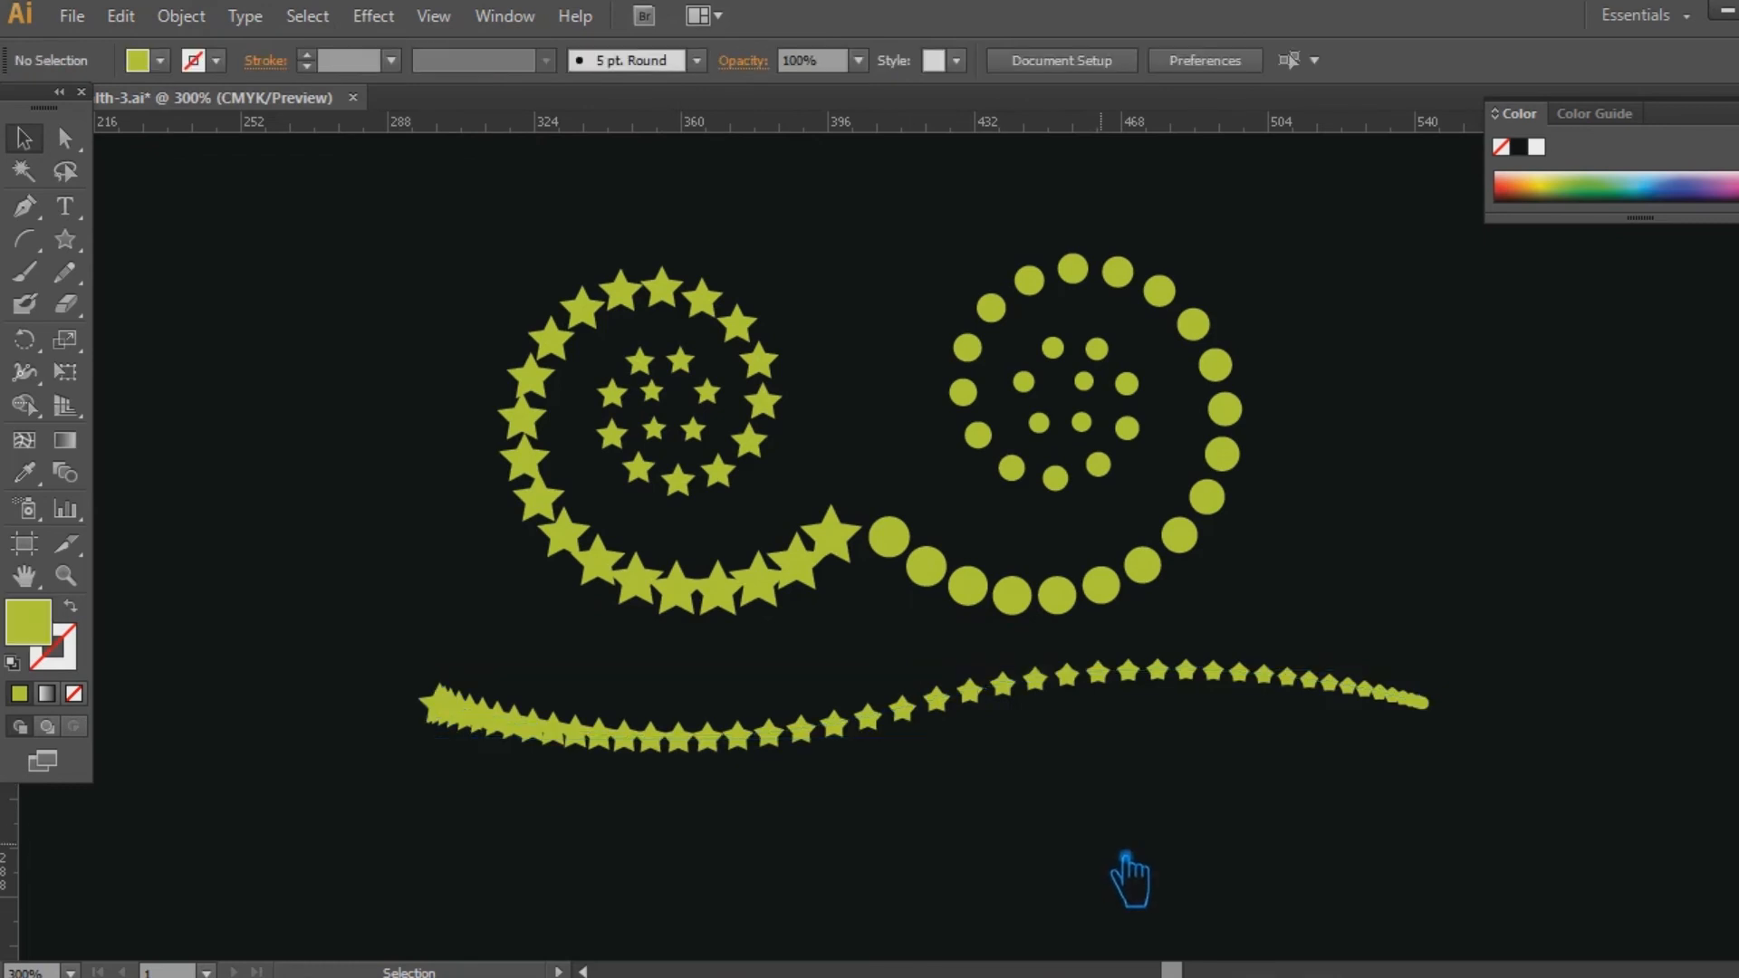
left_click(967, 702)
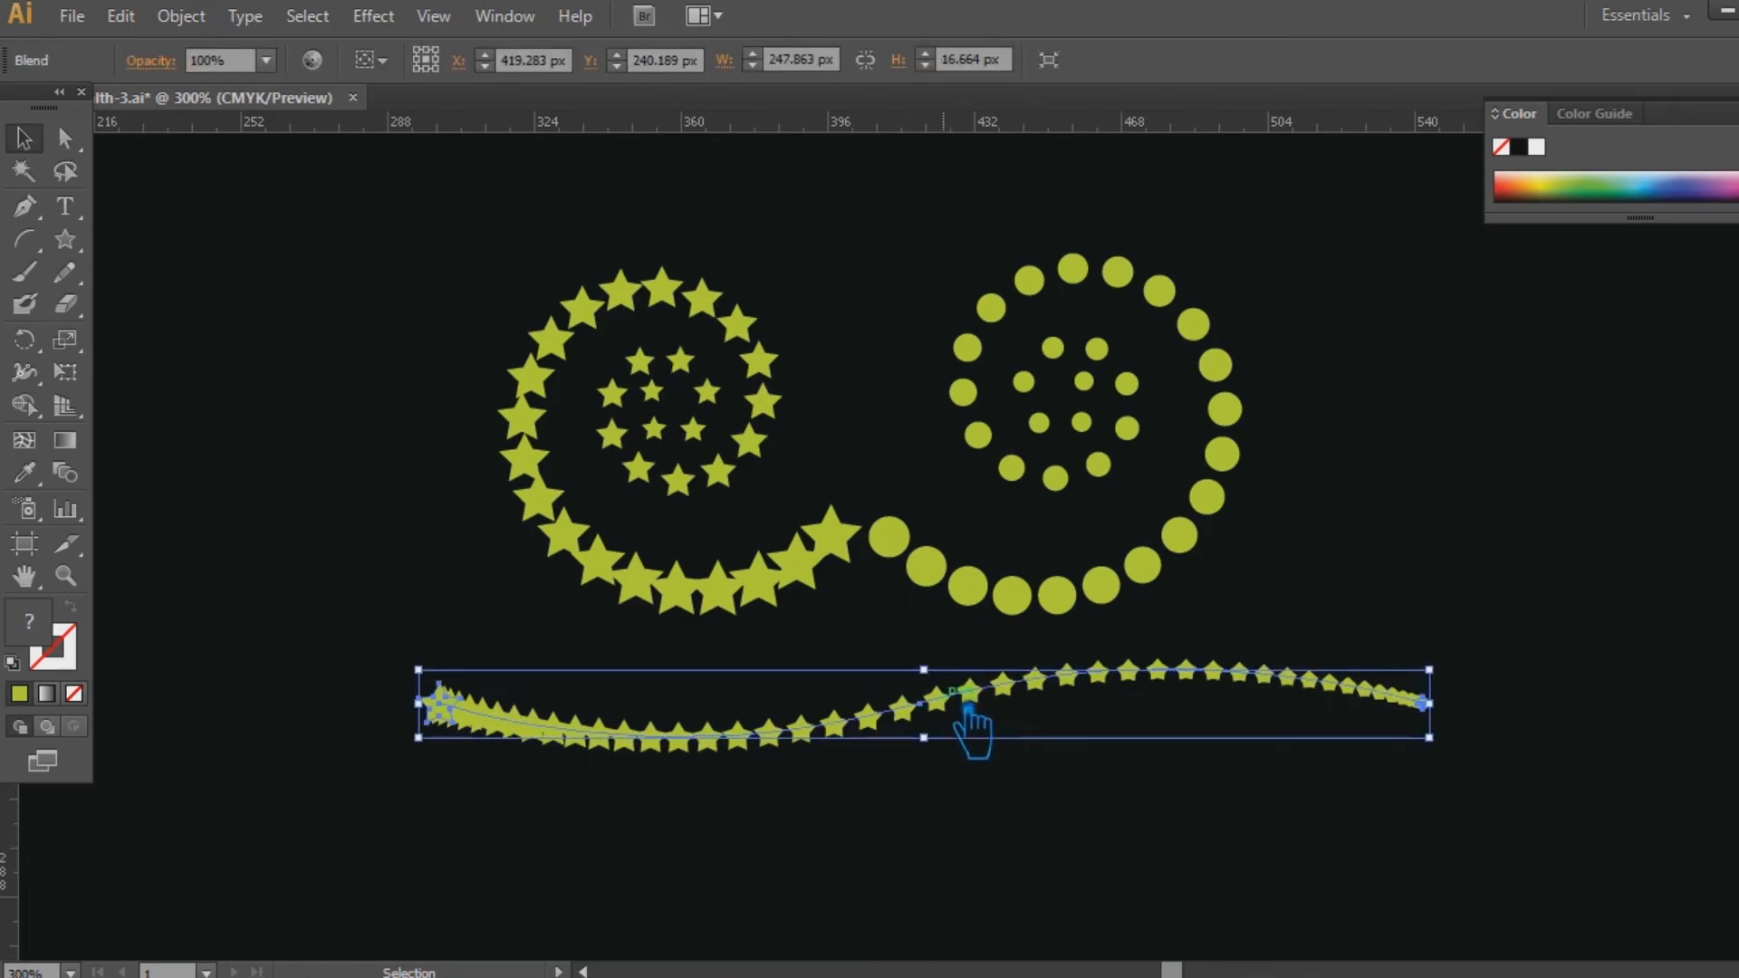
right_click(945, 696)
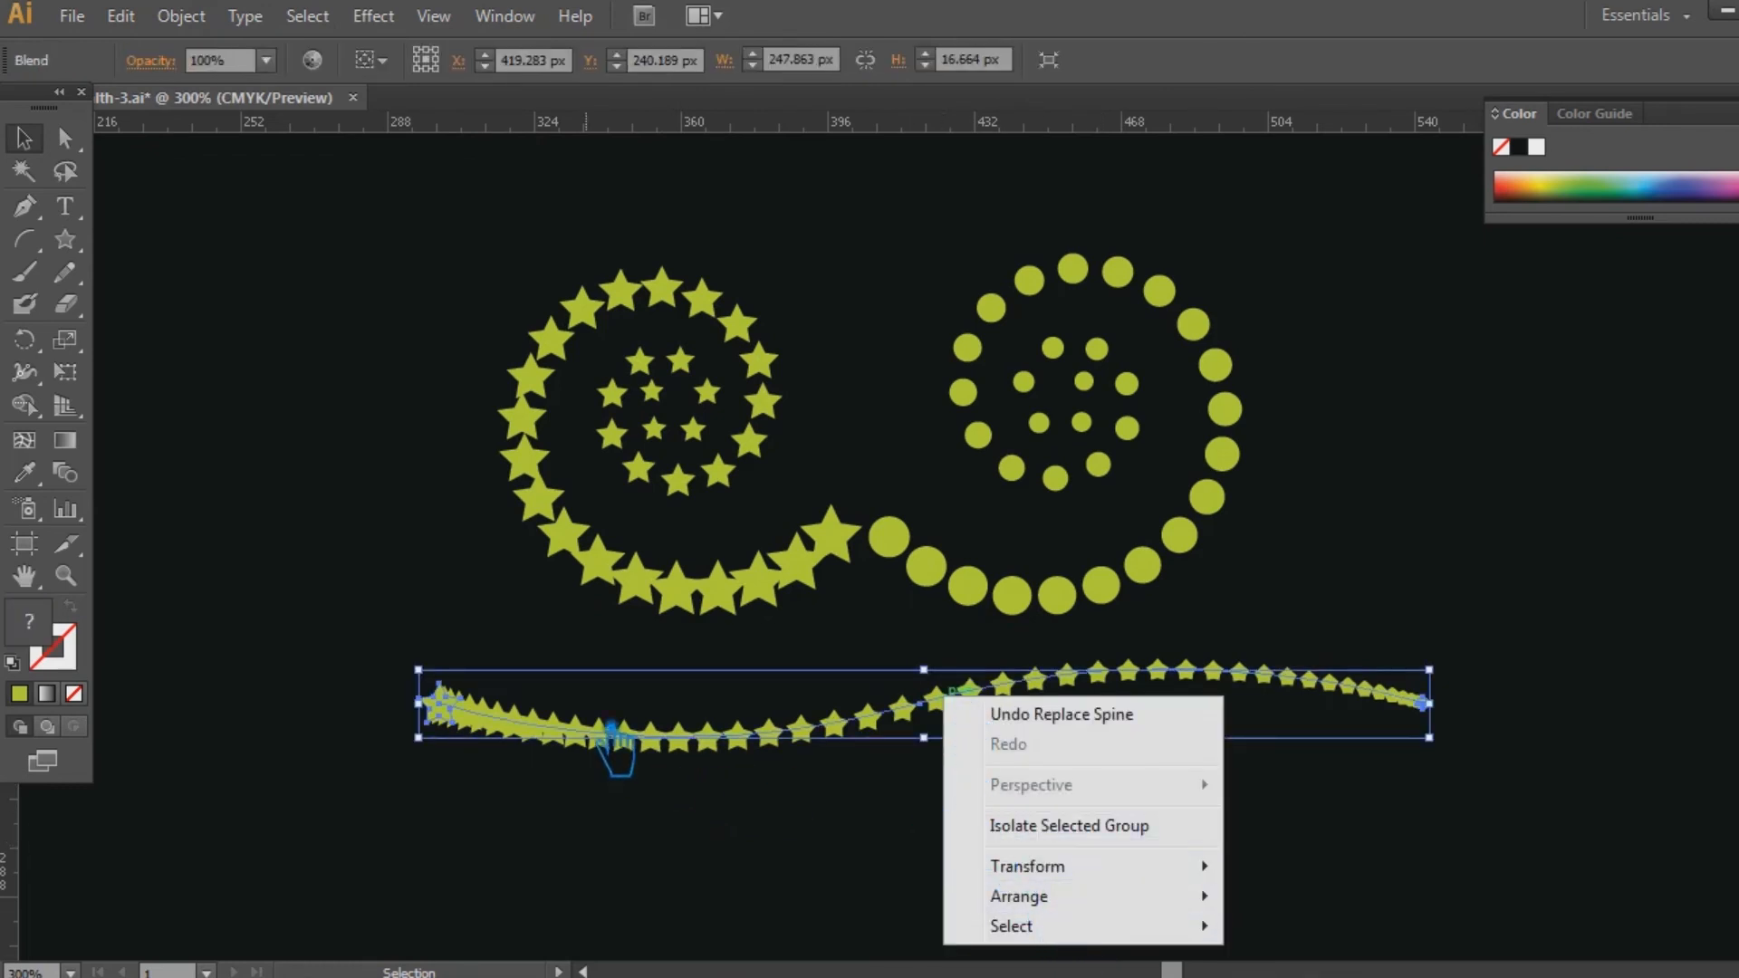
left_click(616, 741)
left_click(616, 743)
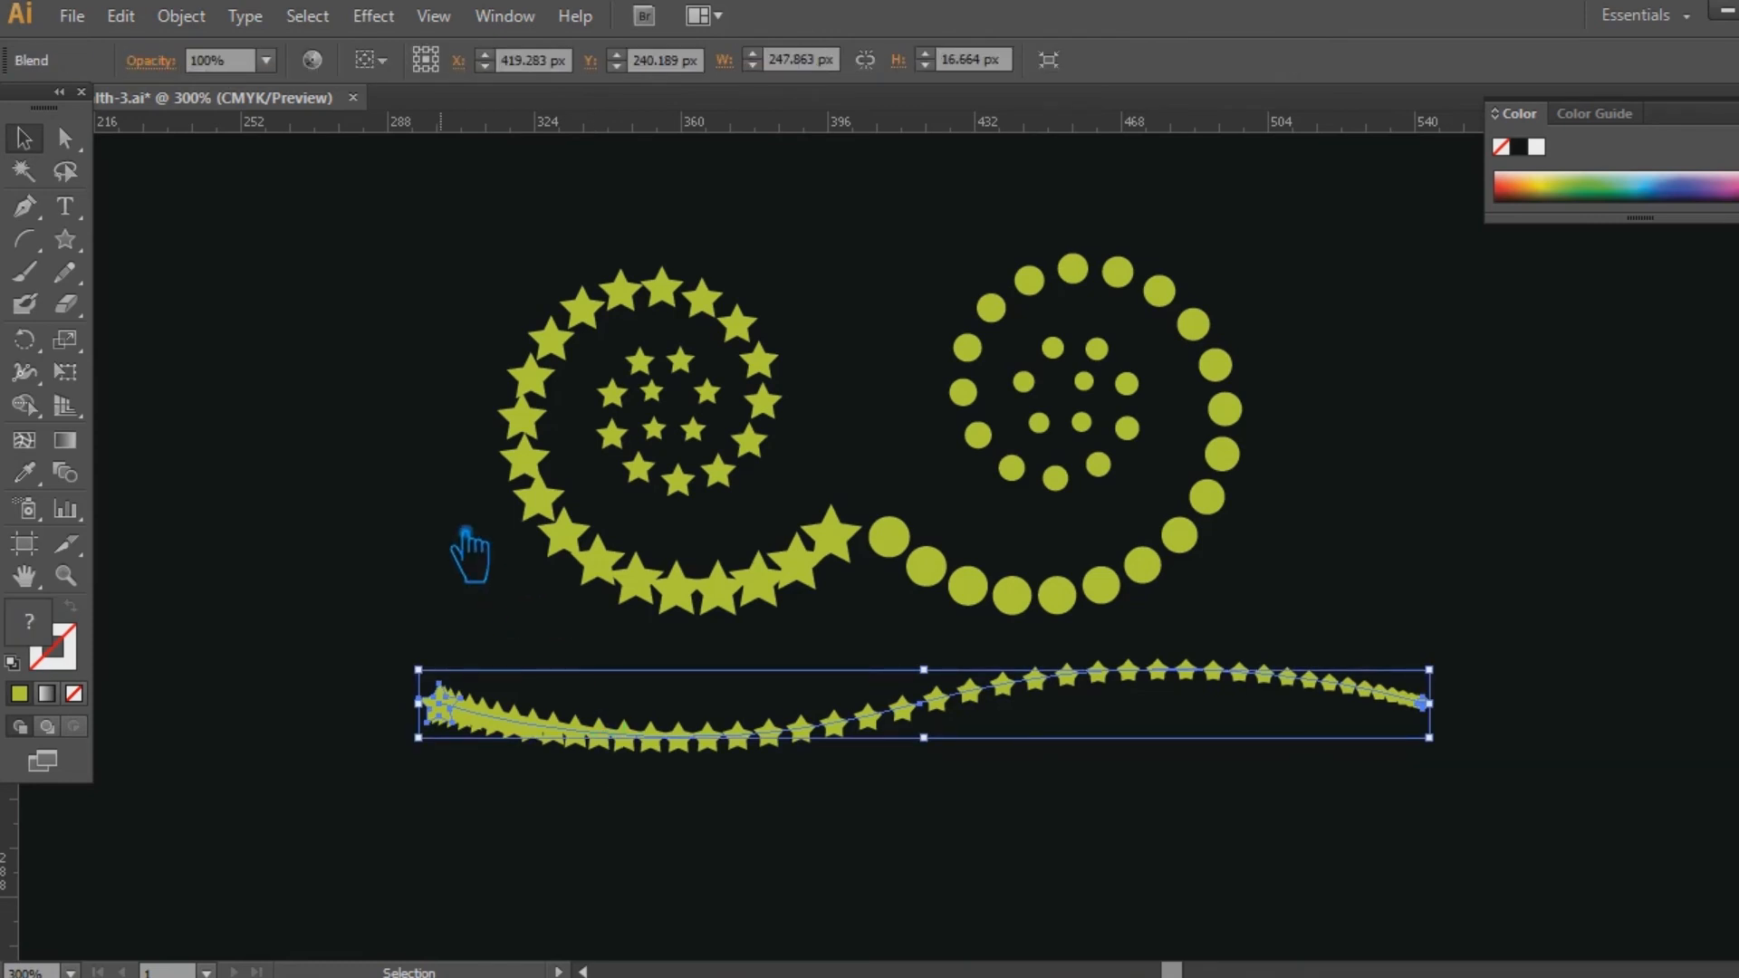
left_click(181, 16)
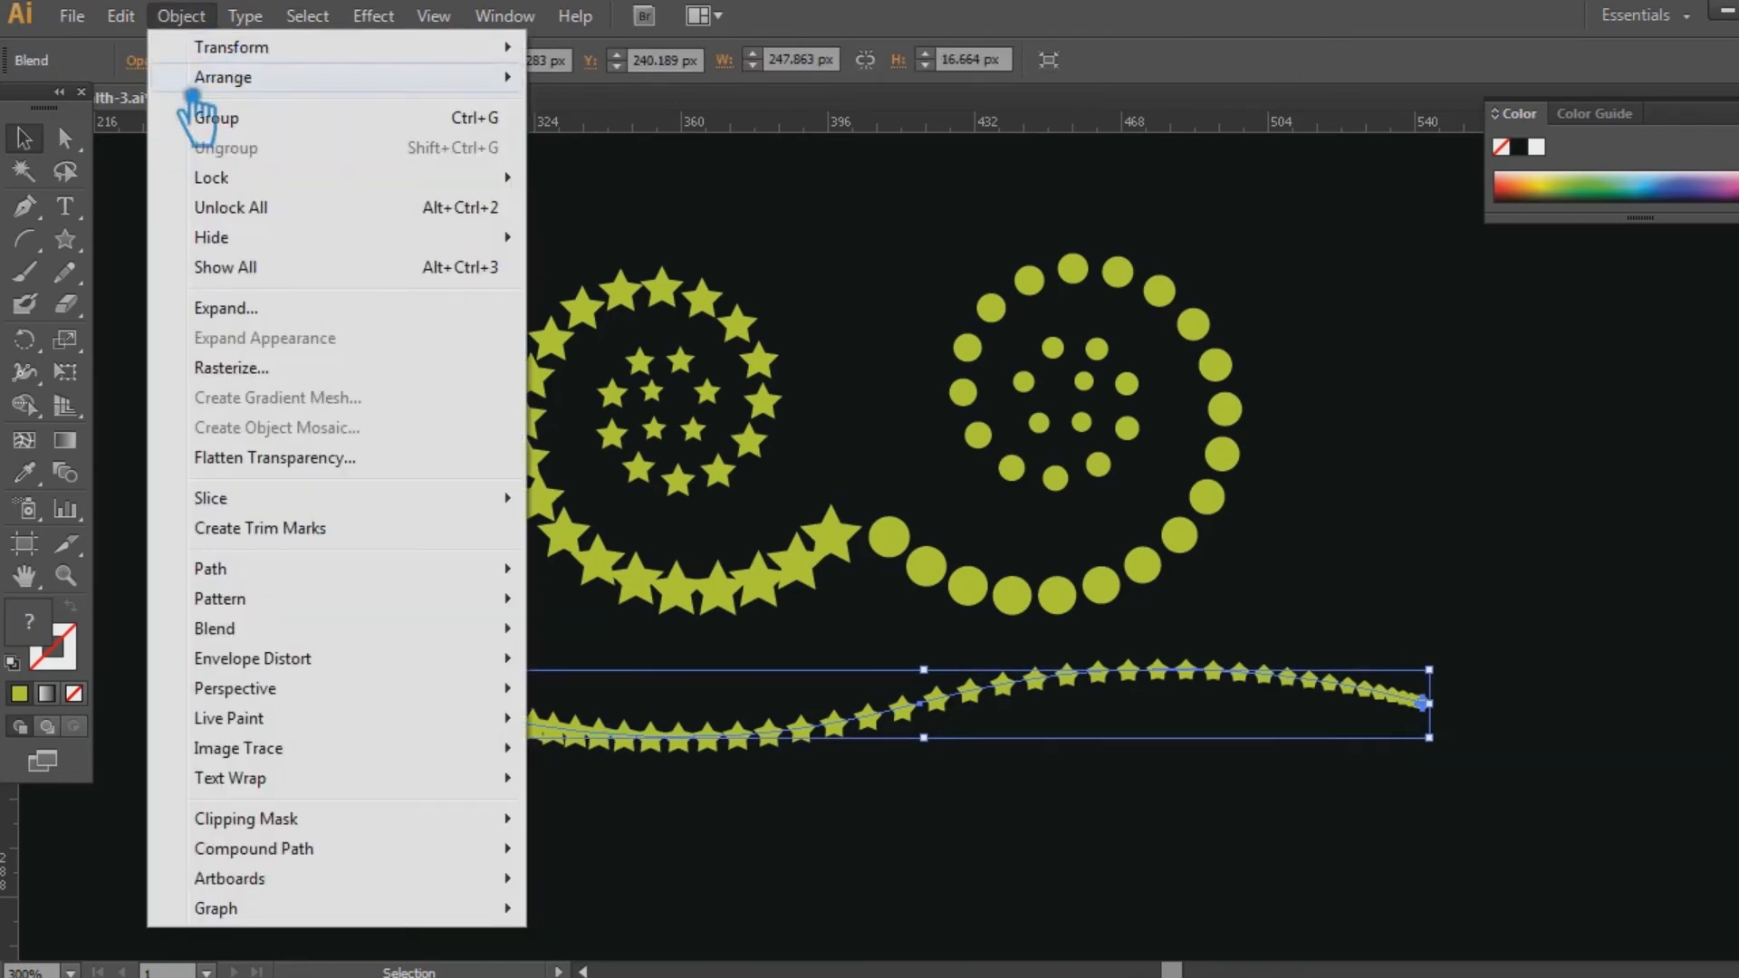
mouse_move(333, 645)
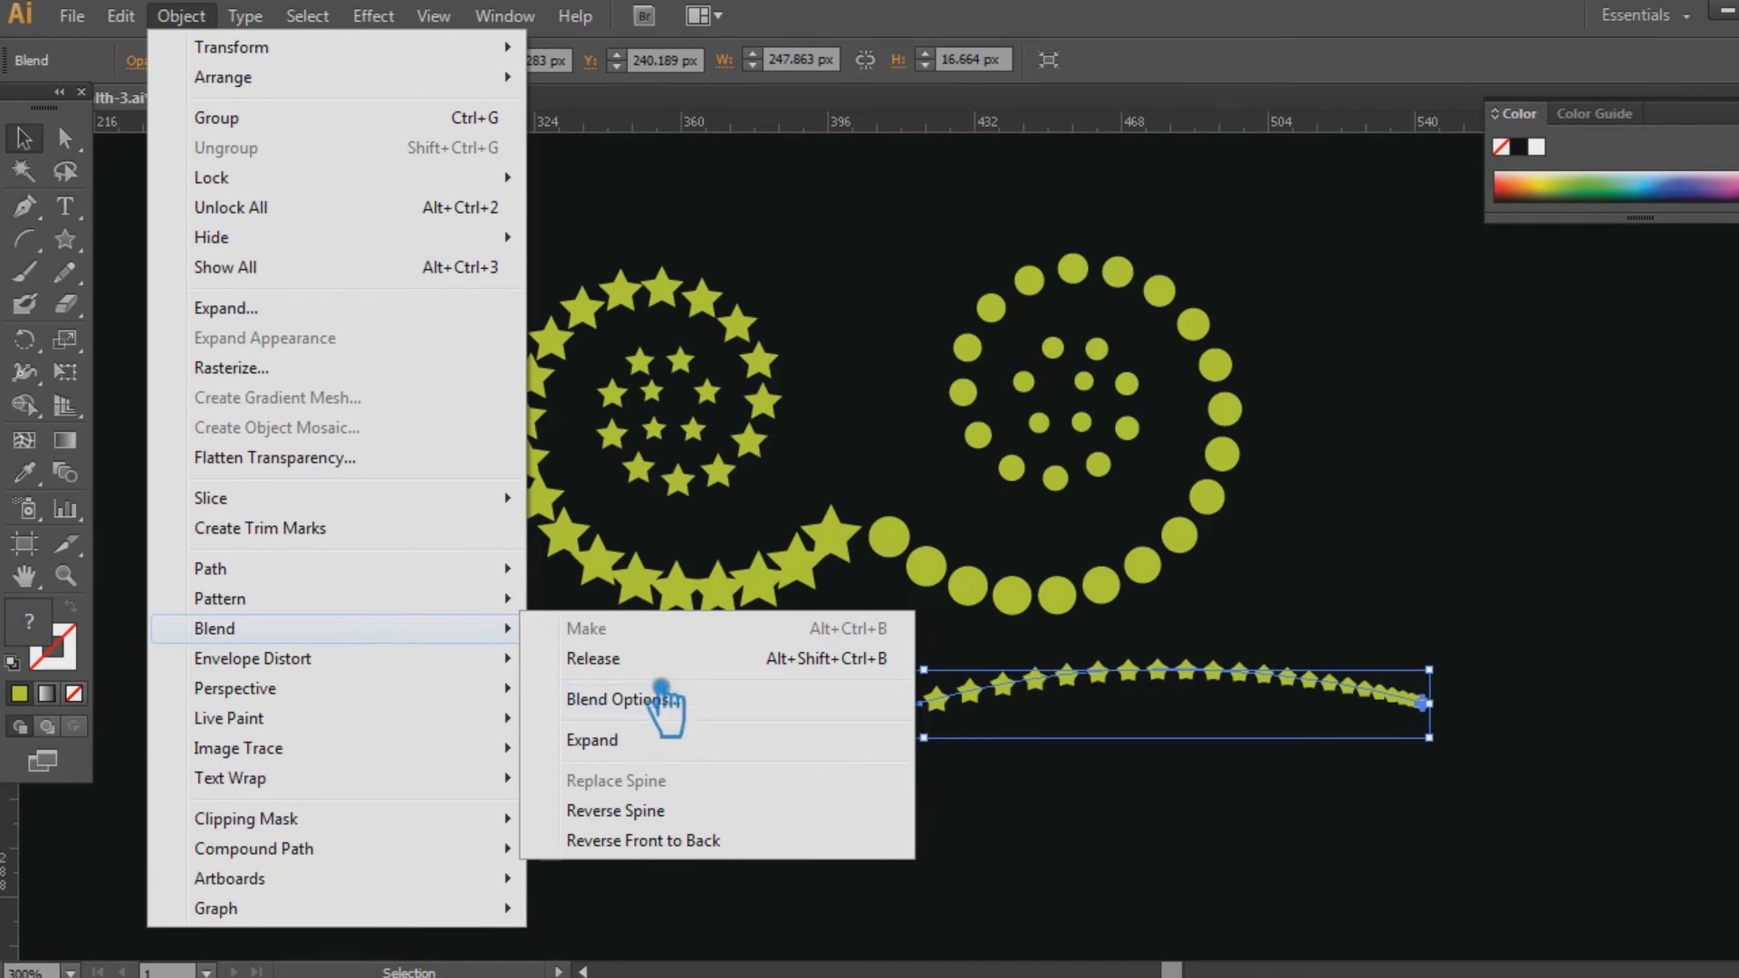
left_click(598, 659)
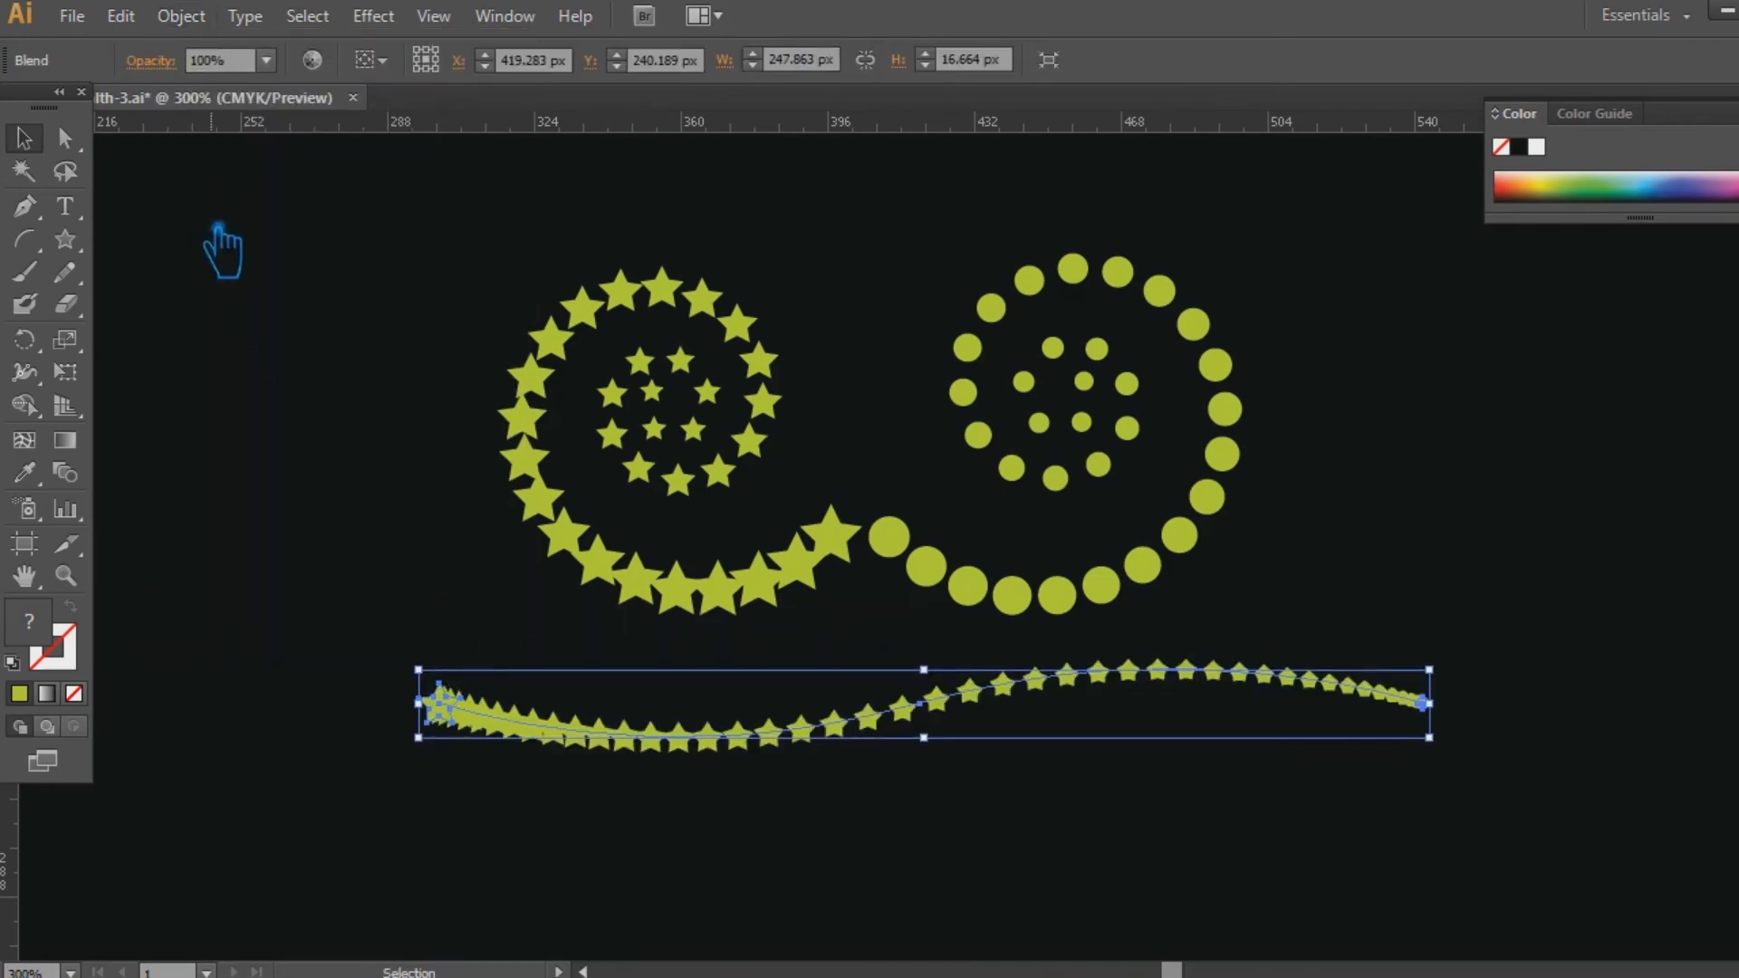
Reverse the spine of the wavy star-to-circle blend and deselect it.
left_click(184, 20)
mouse_move(281, 634)
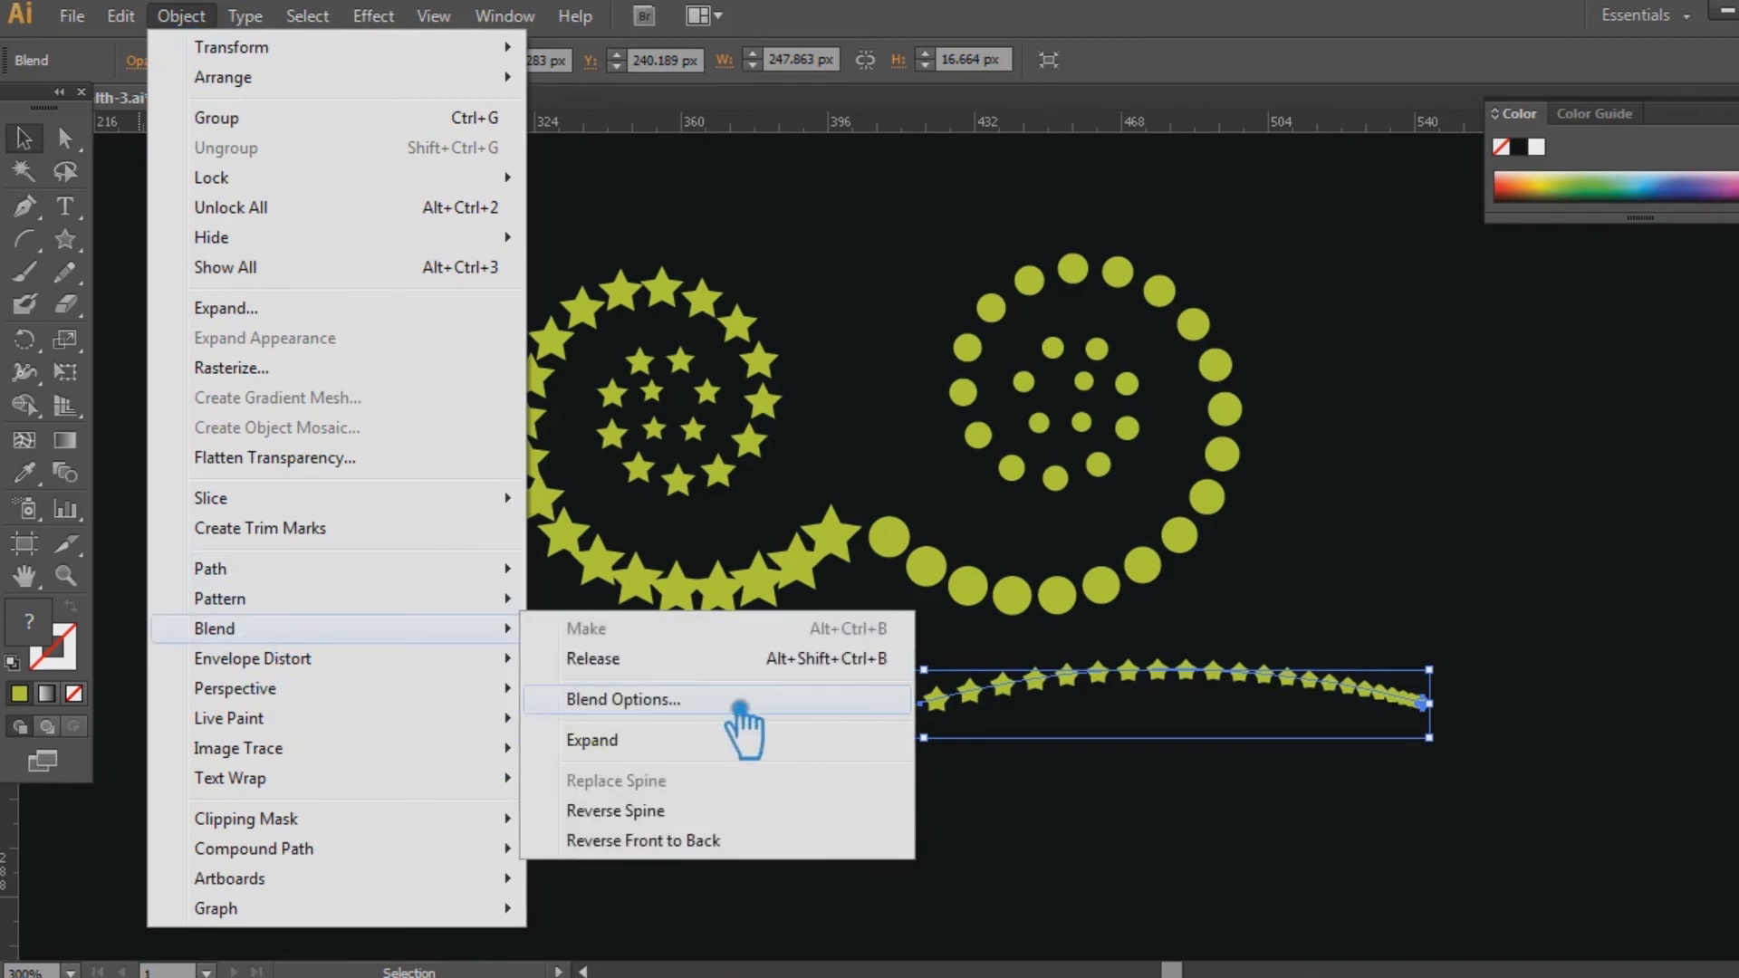
left_click(681, 810)
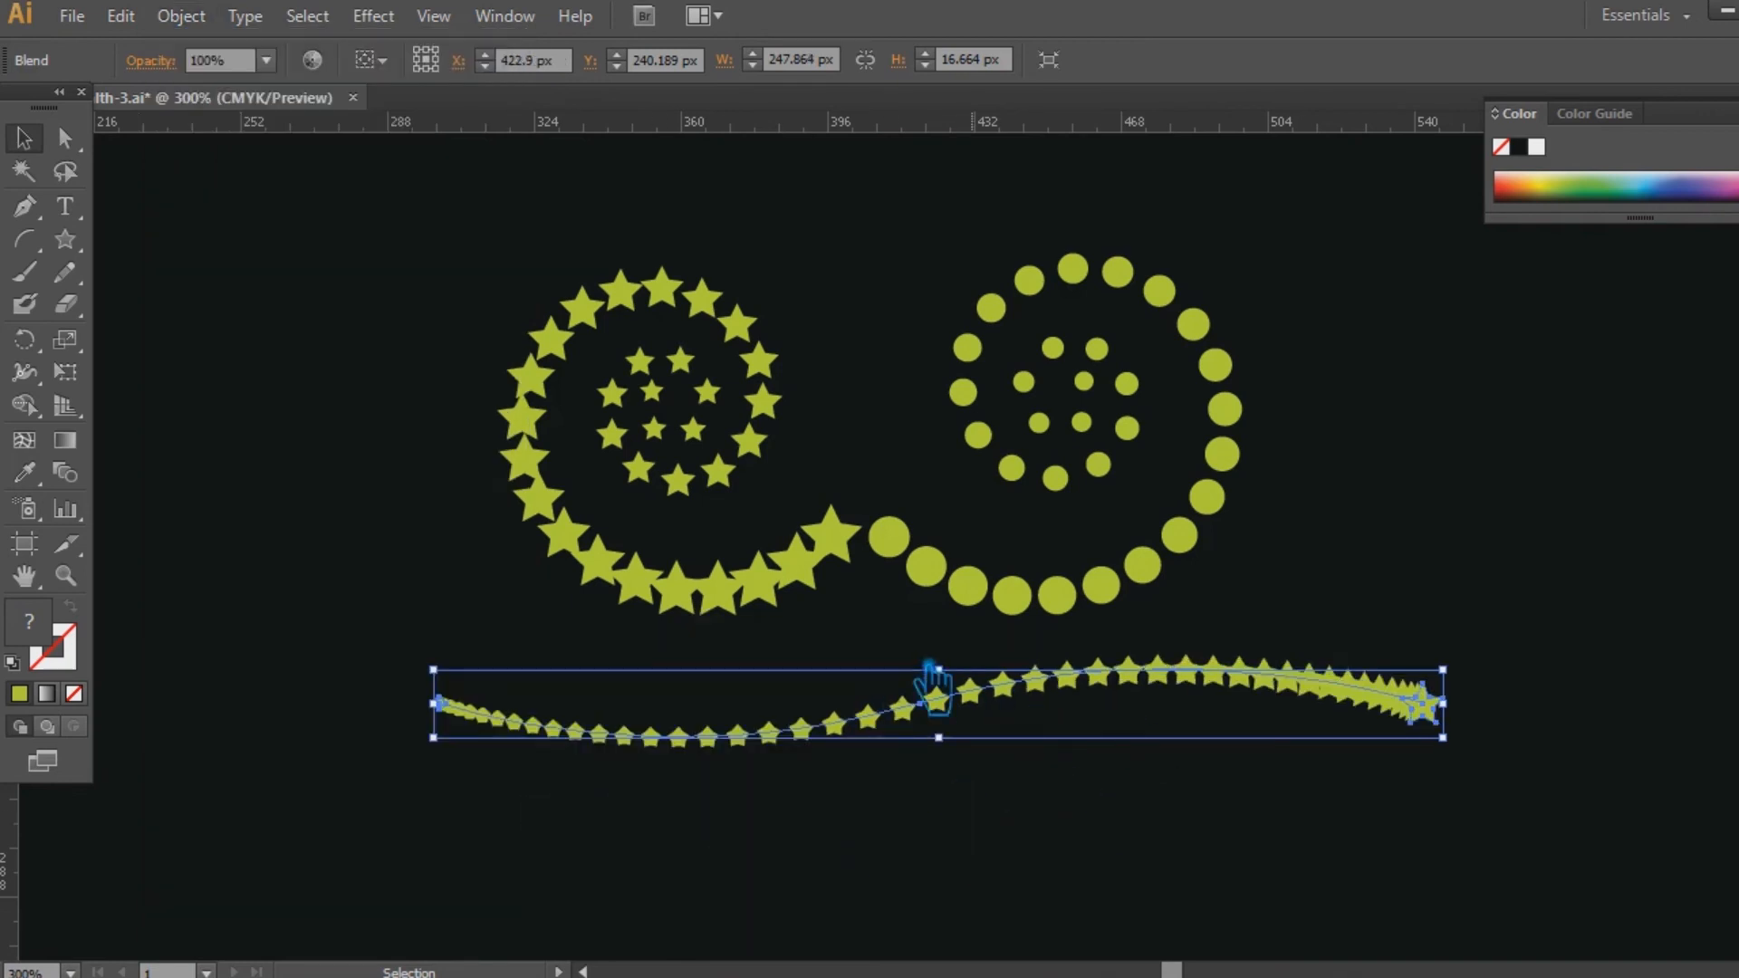
left_click(1167, 820)
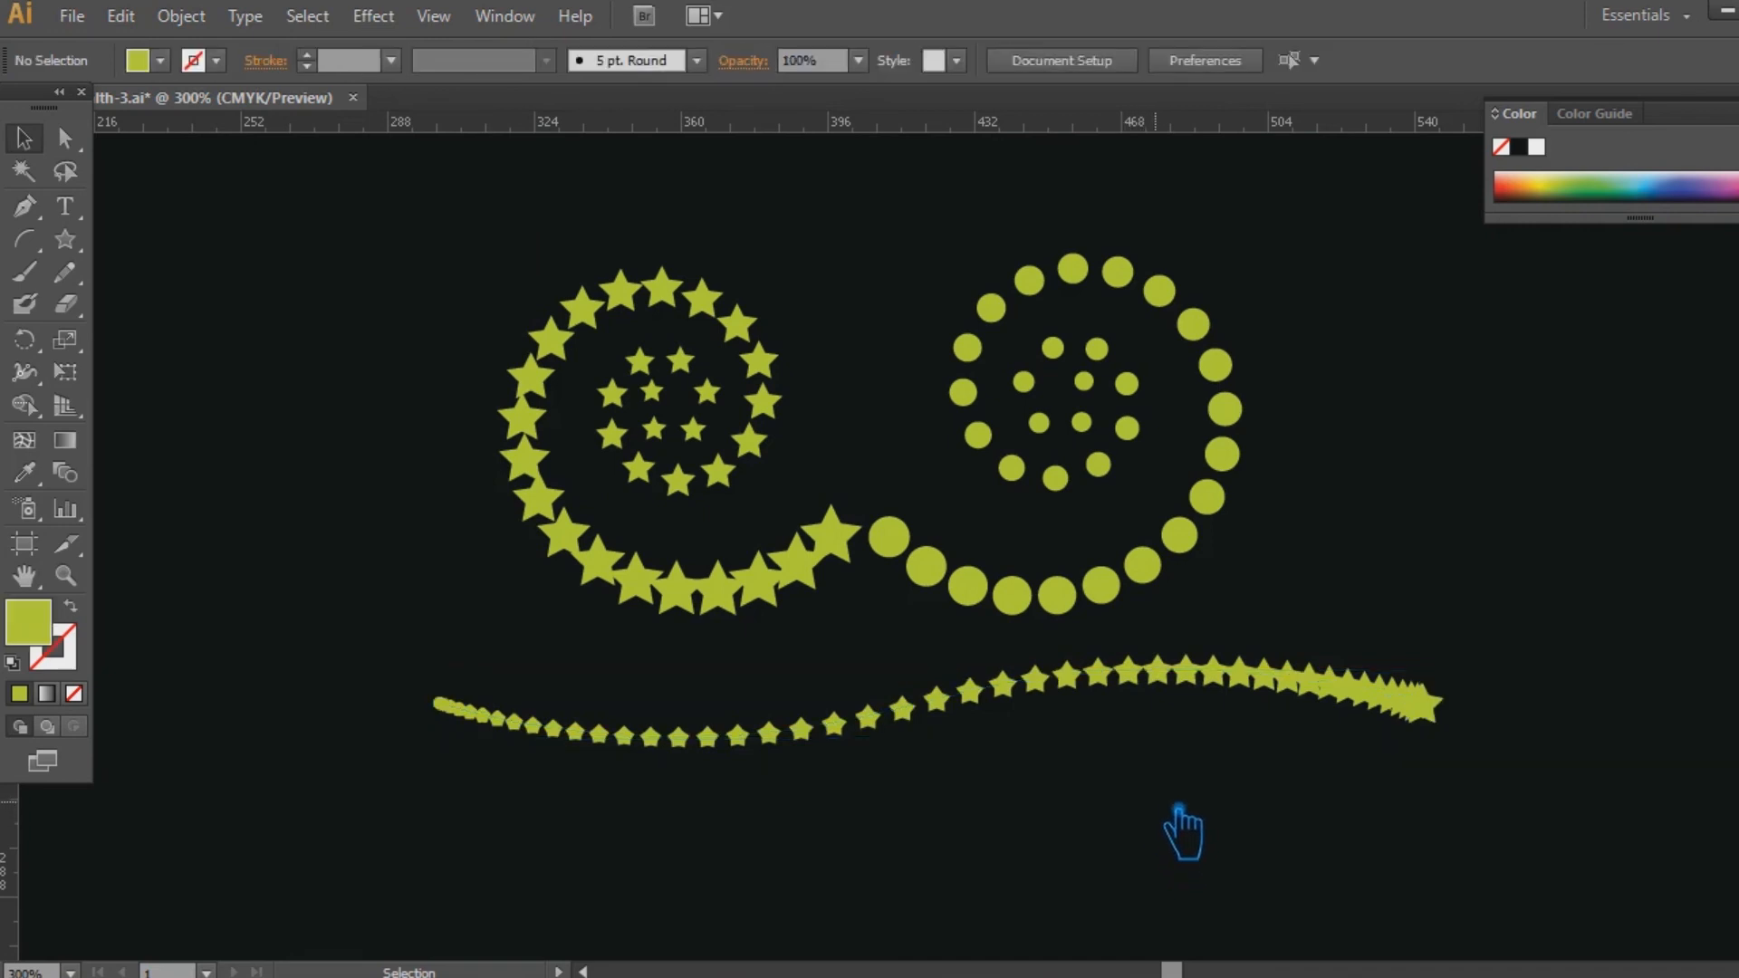
Duplicate the wavy blend about 19 px below the original and reverse the copy's spine.
left_click_drag(1031, 752, 1037, 794)
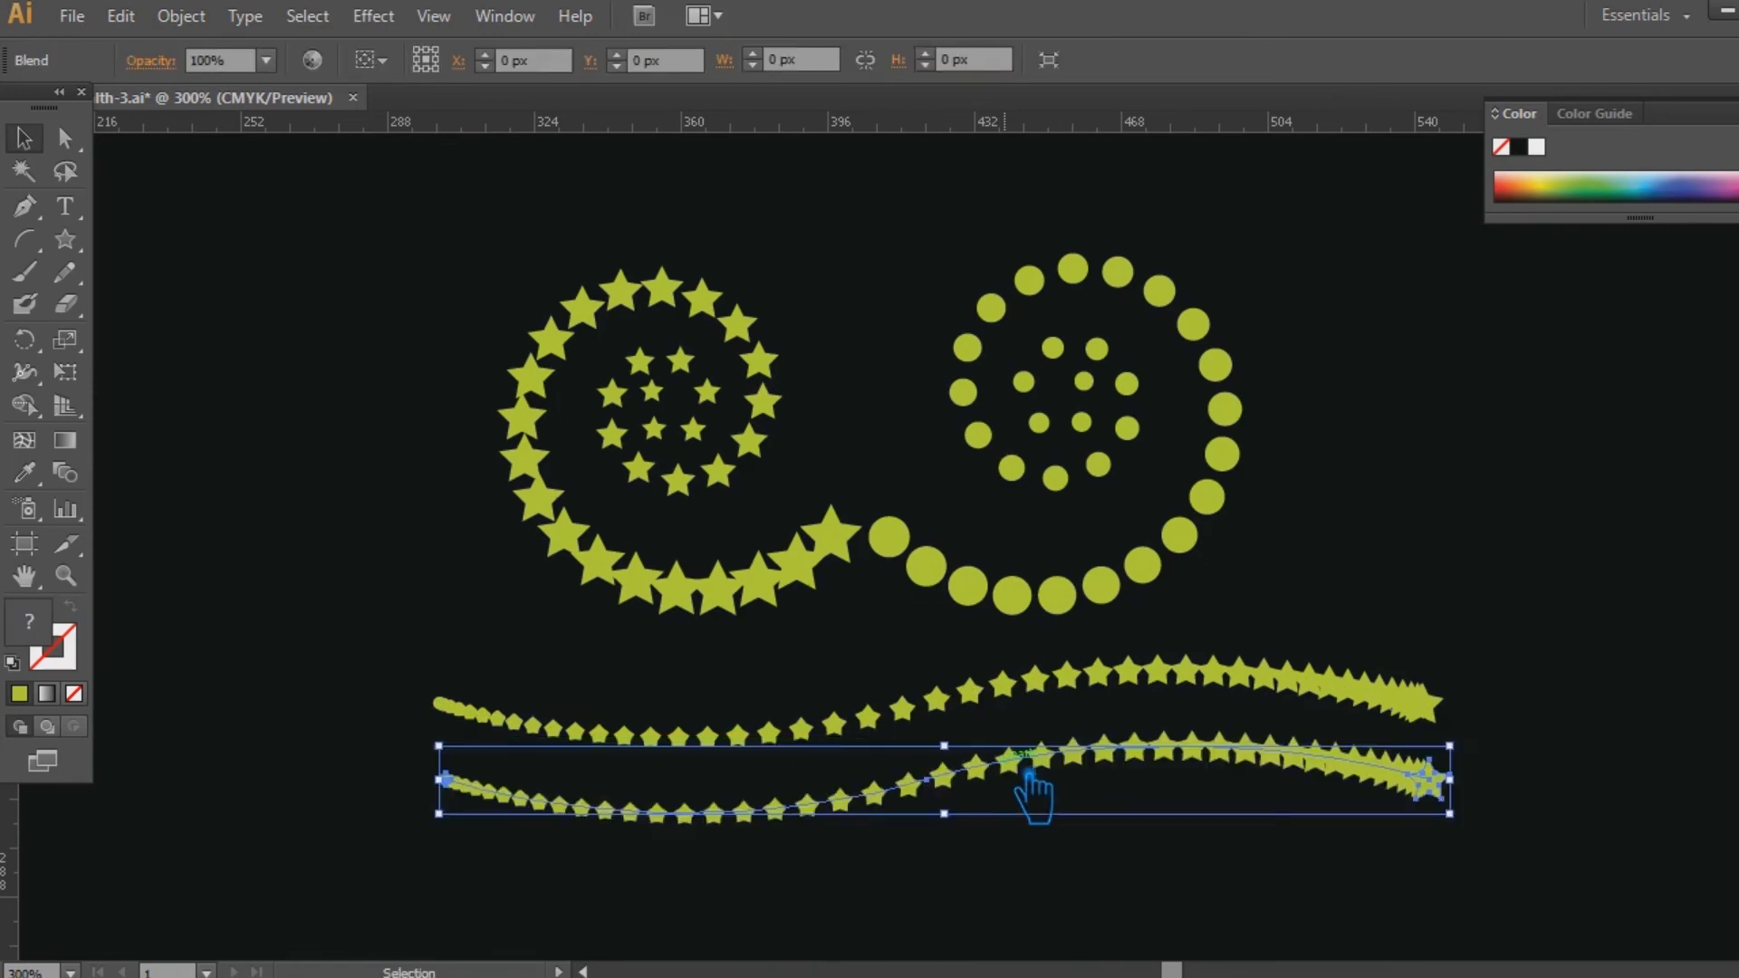
left_click(181, 15)
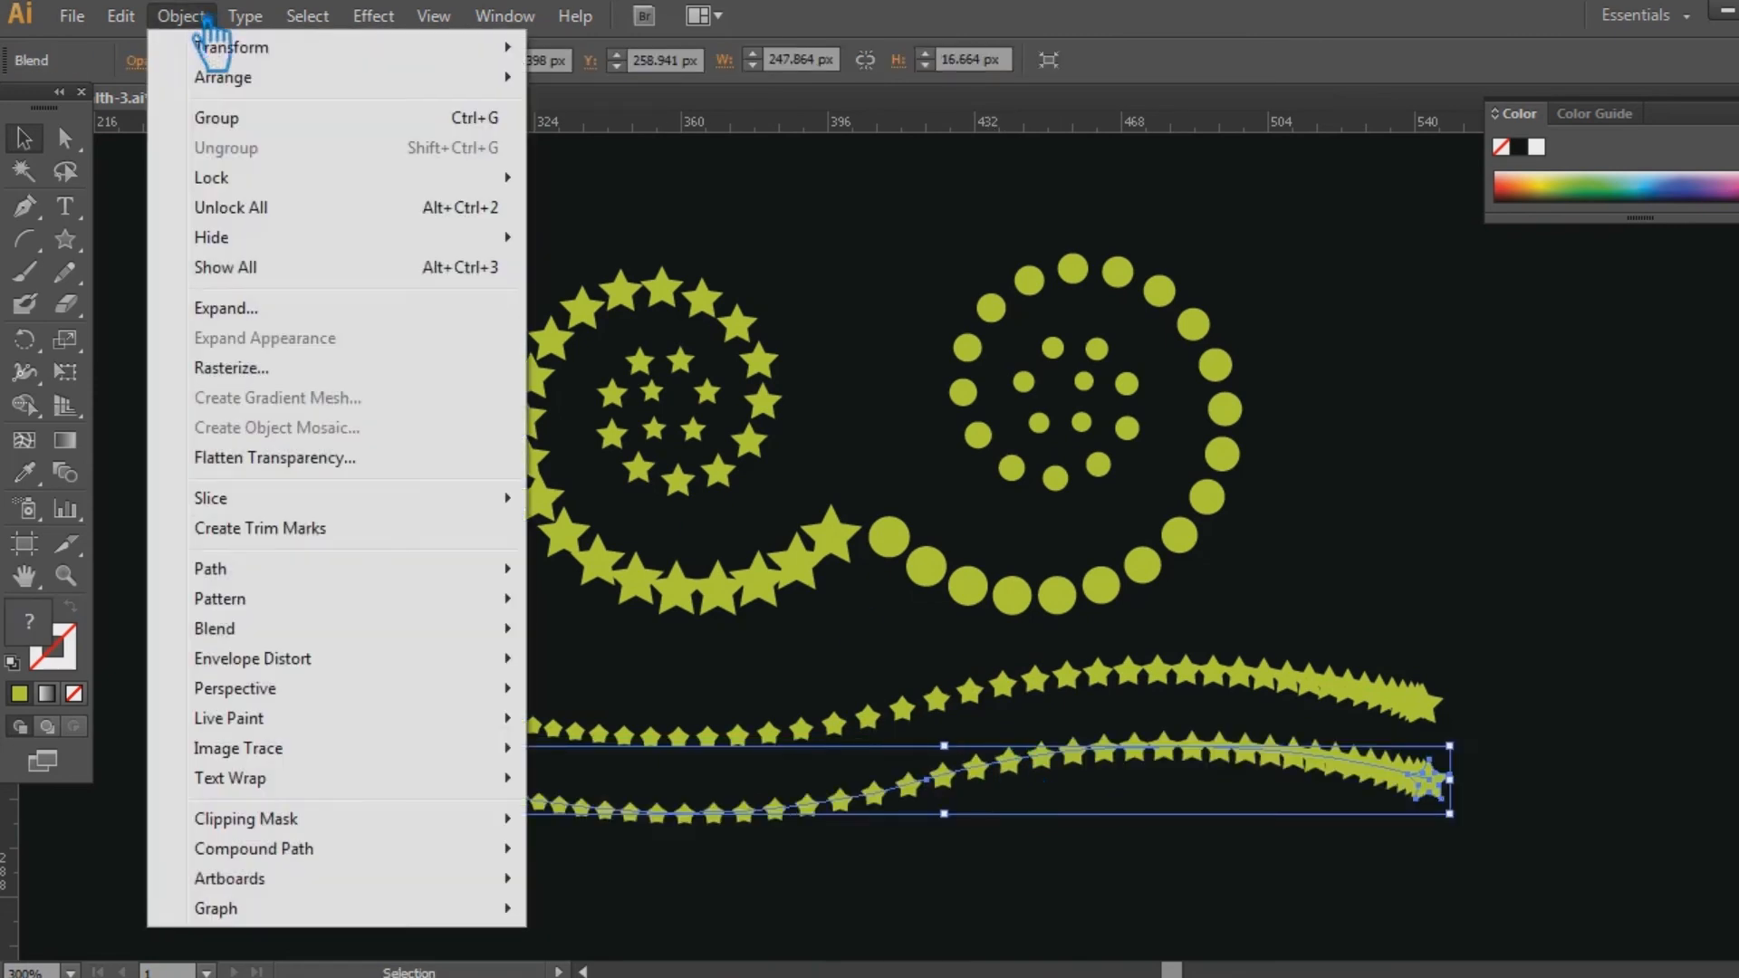
mouse_move(398, 631)
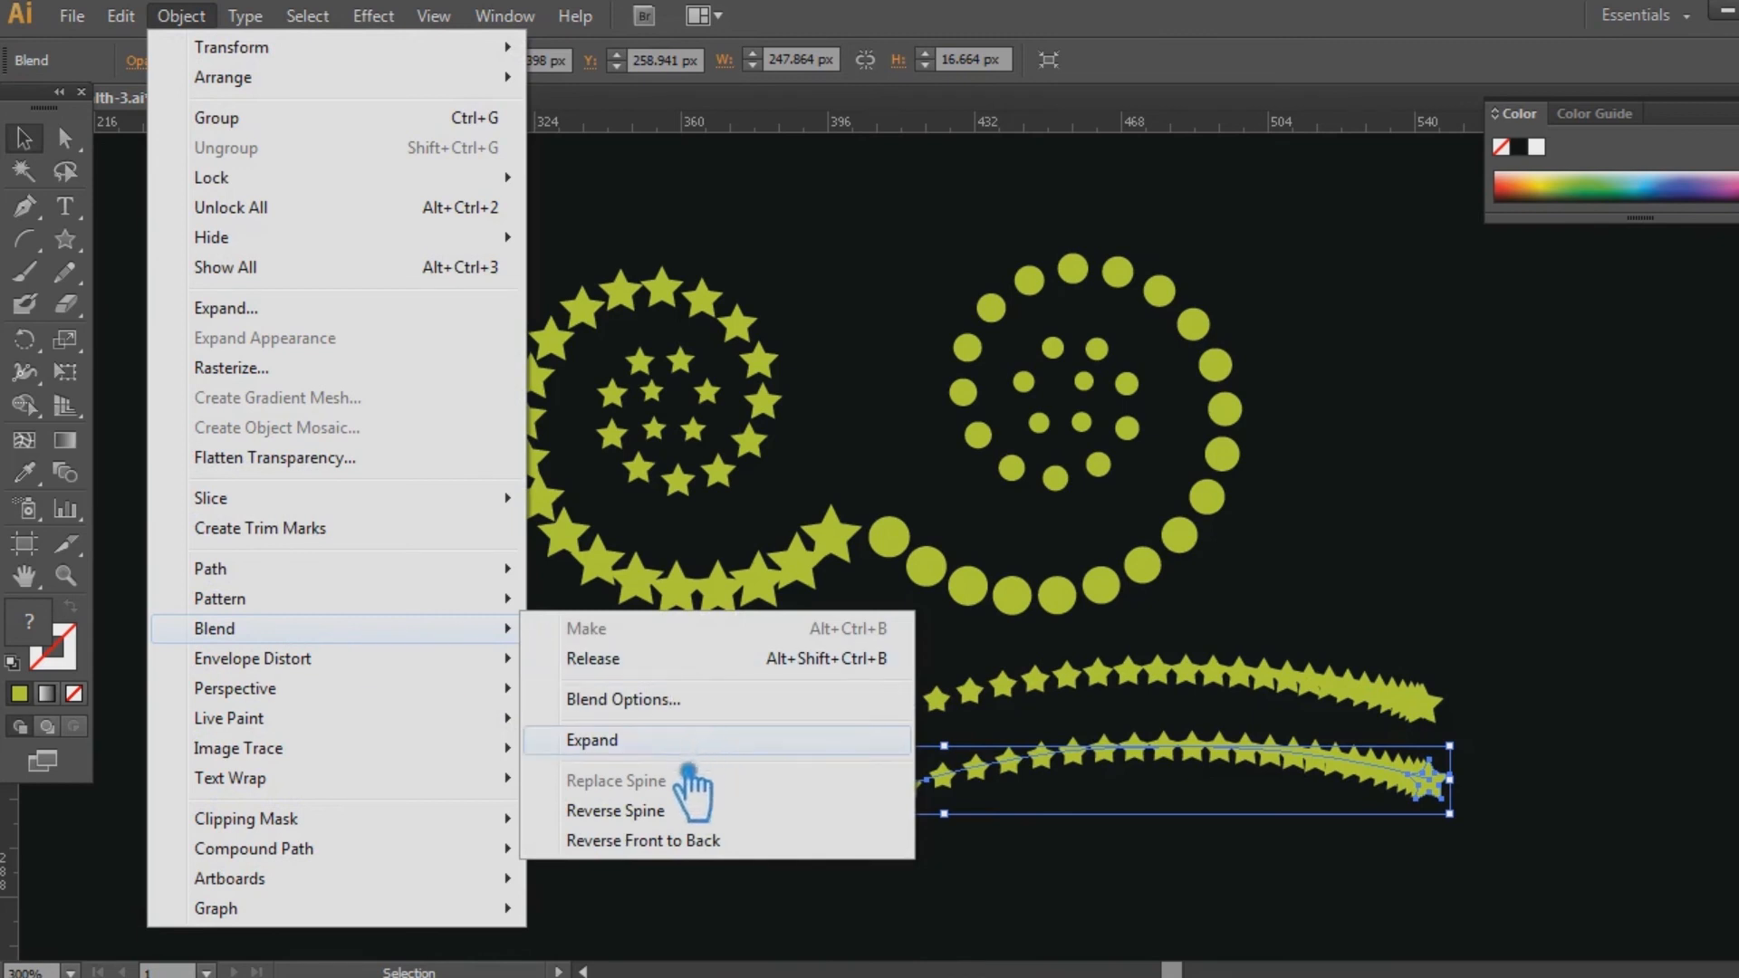
left_click(678, 818)
left_click(1028, 875)
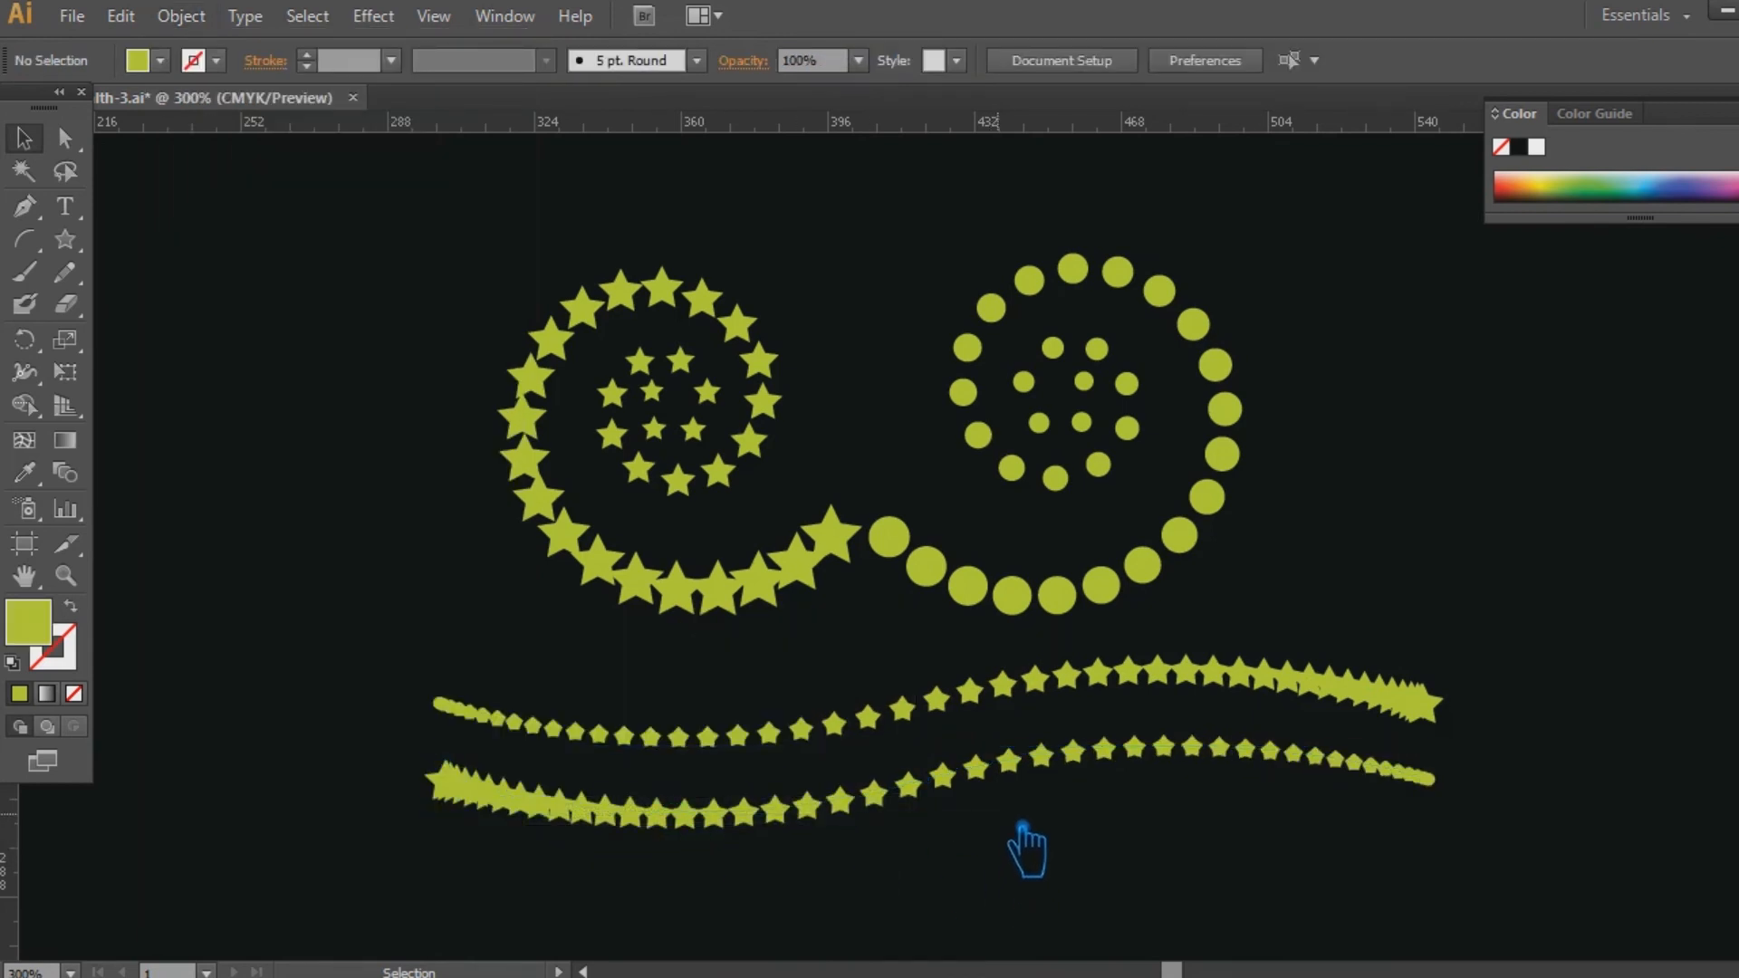
left_click(937, 796)
left_click(993, 856)
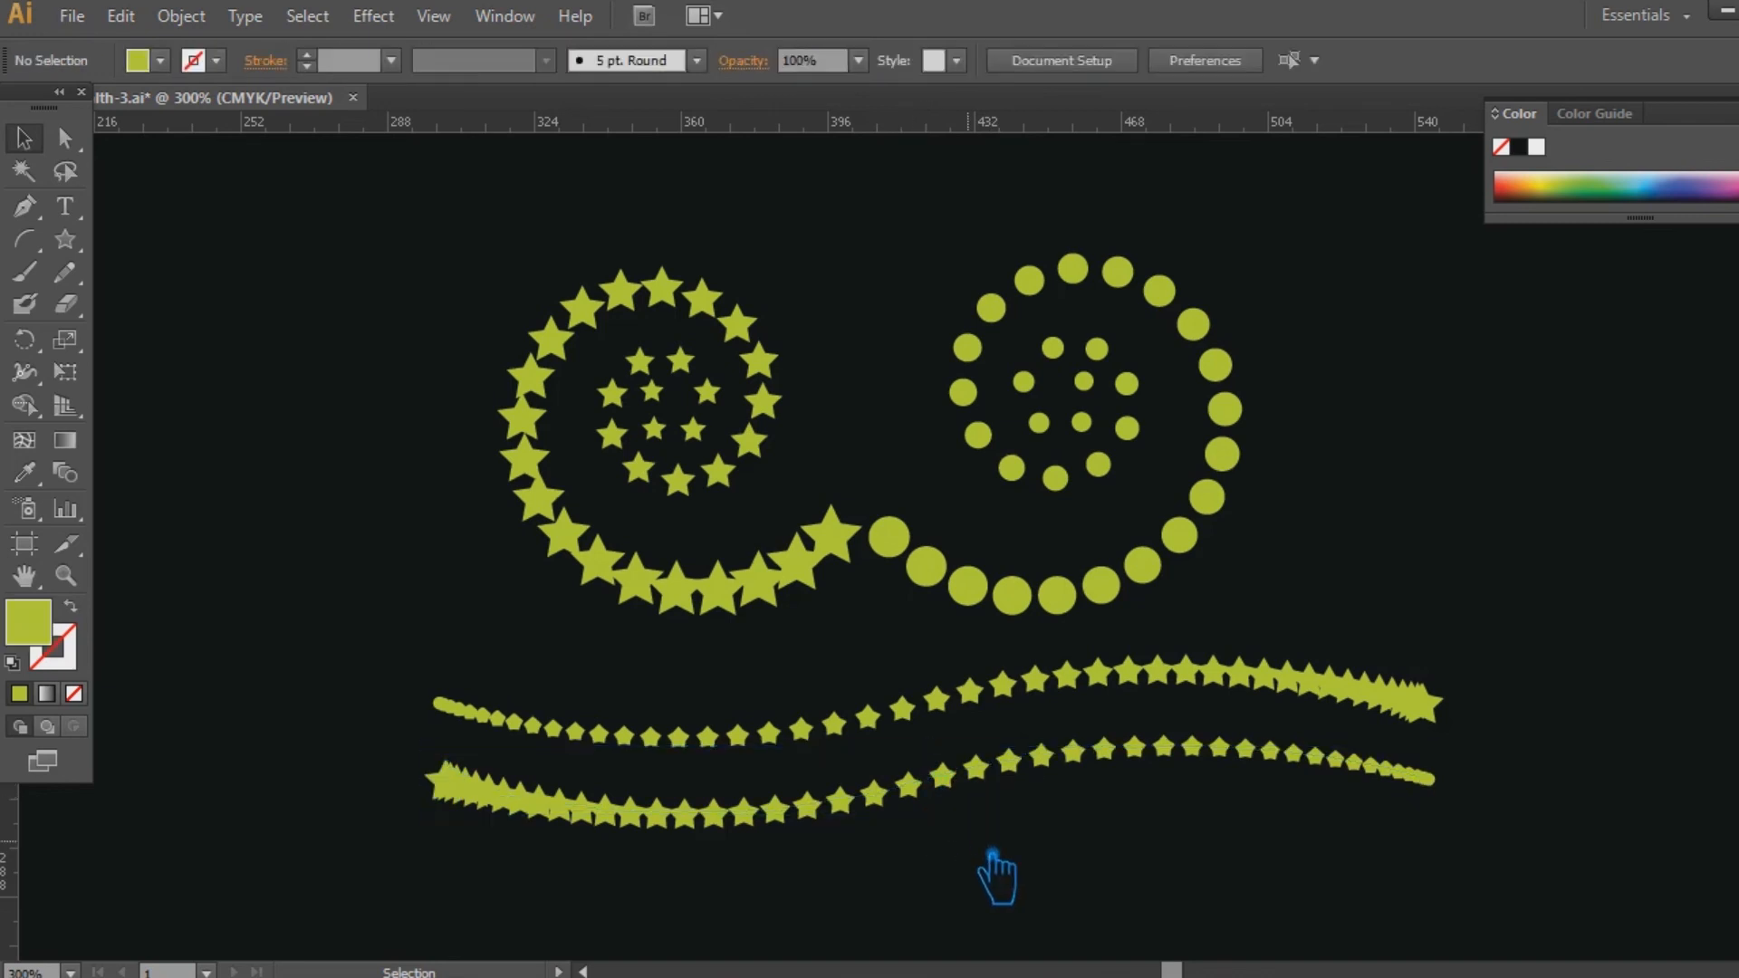
left_click_drag(1422, 856, 452, 246)
left_click(1291, 533)
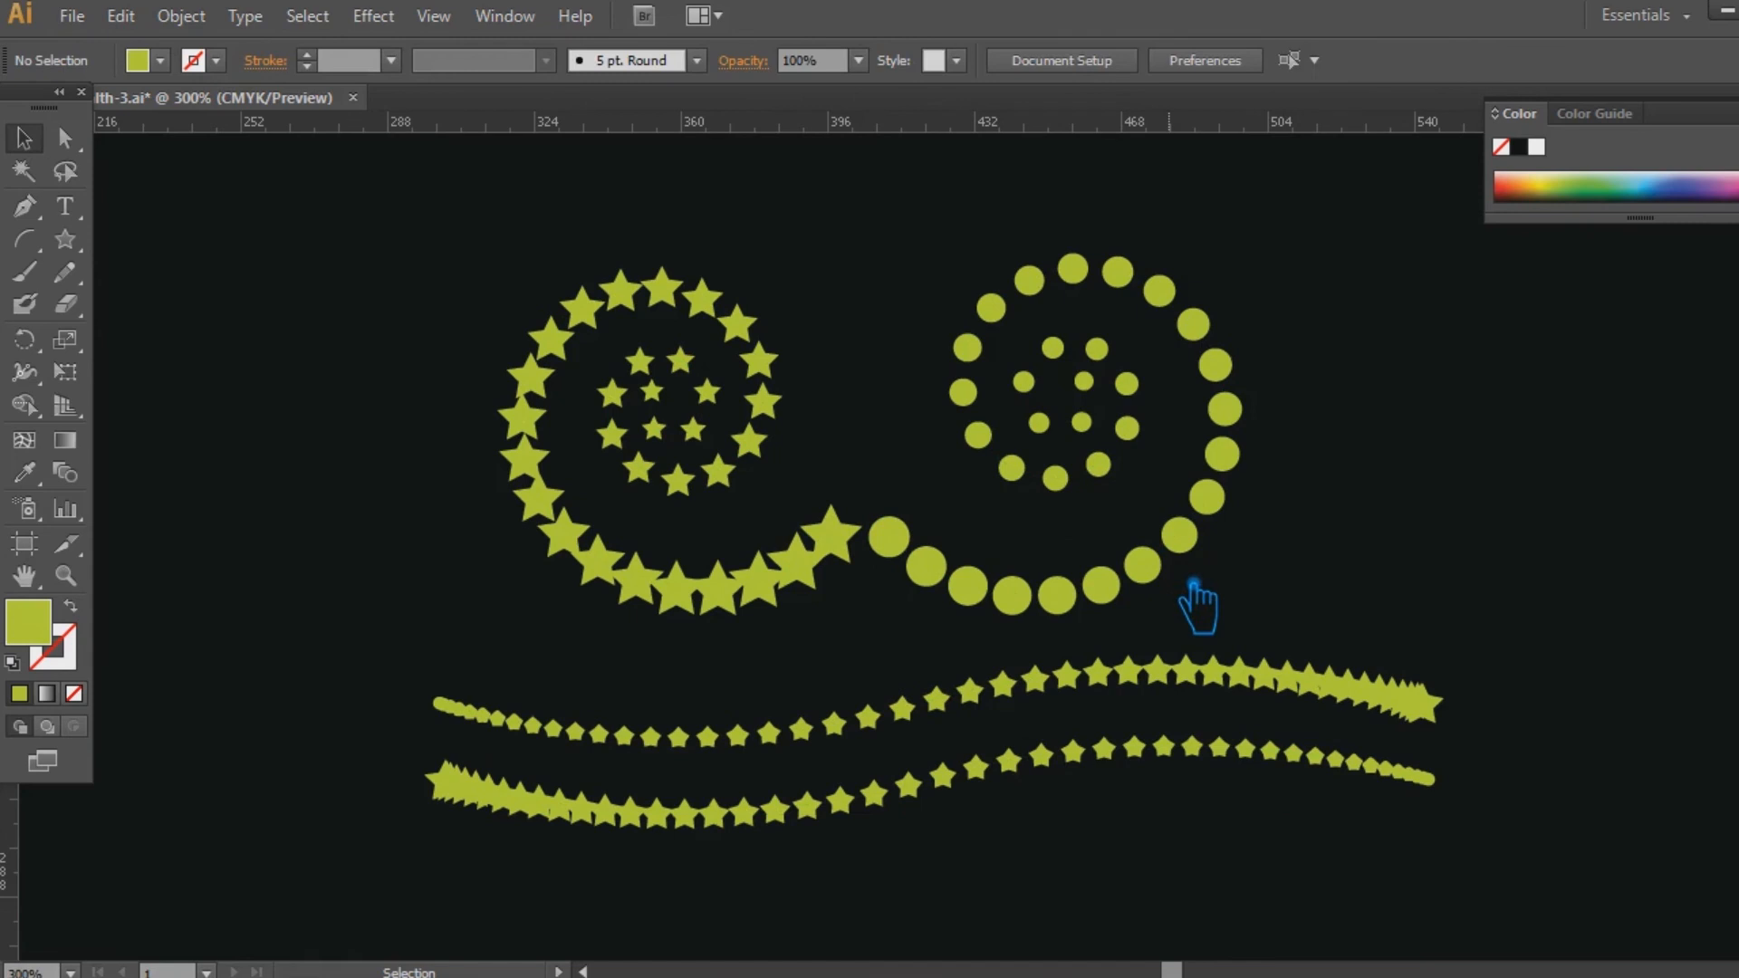
Scale the circle spiral down slightly from its upper outer corner to match the star spiral's height.
left_click(1163, 573)
left_click_drag(1249, 282, 1238, 295)
left_click(1336, 444)
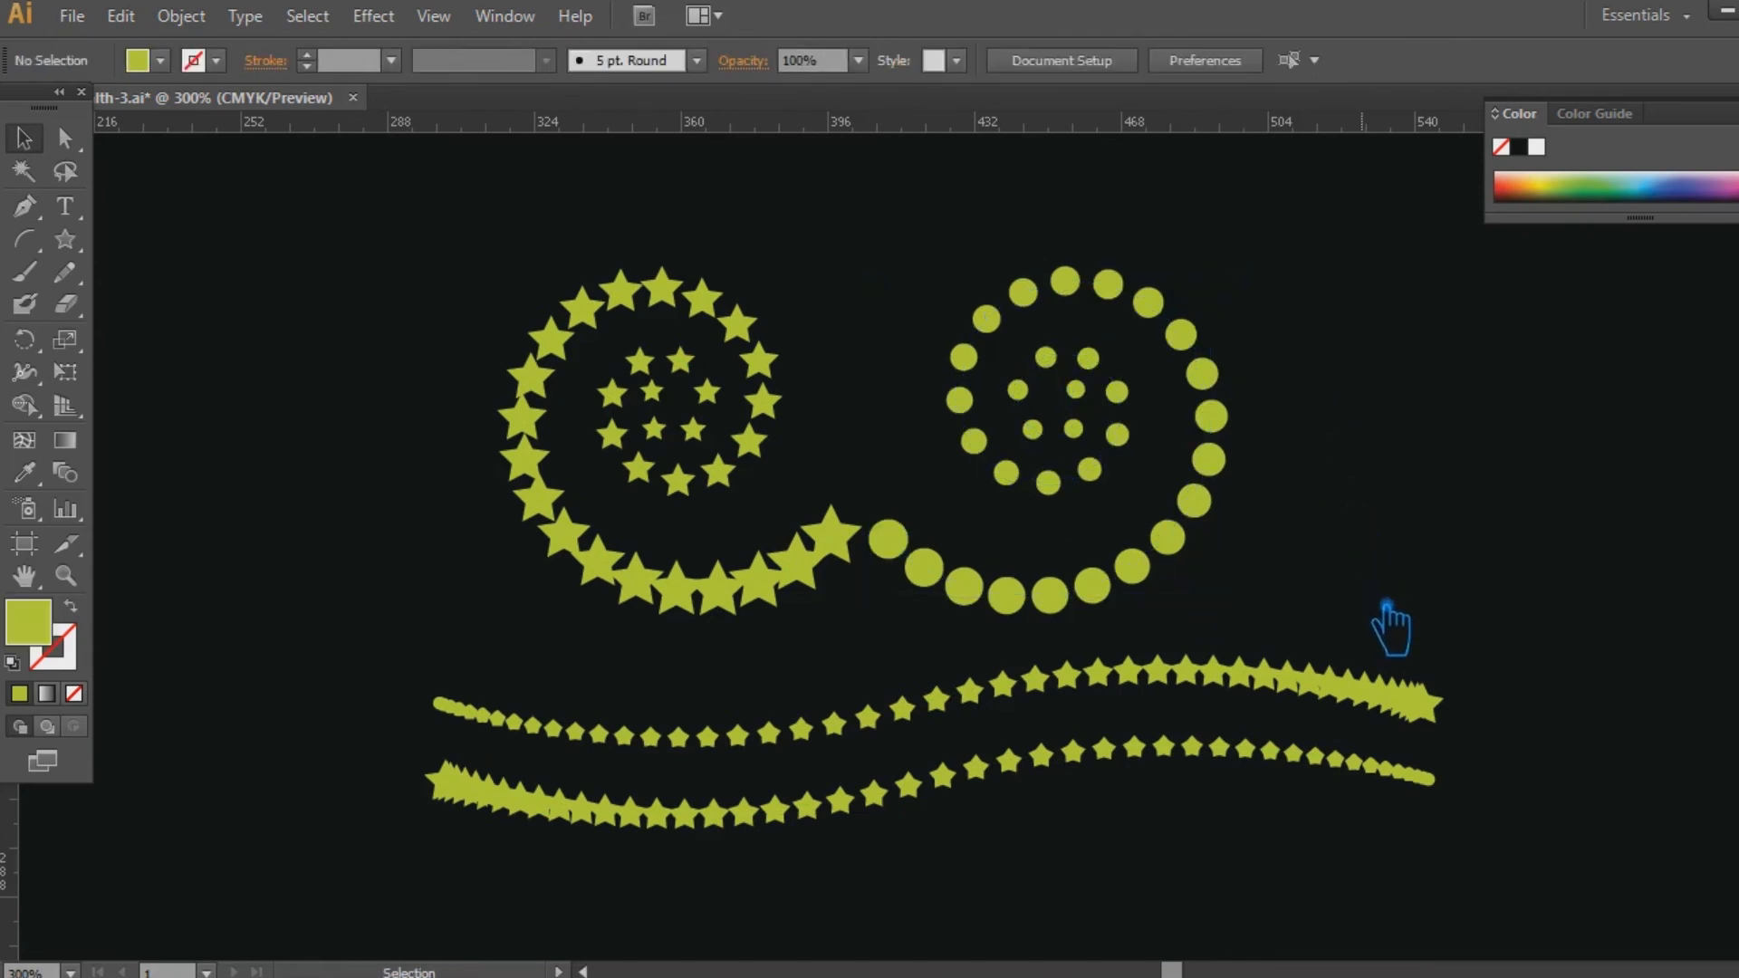
Group the star spiral and the circle spiral together.
left_click_drag(1390, 625, 399, 285)
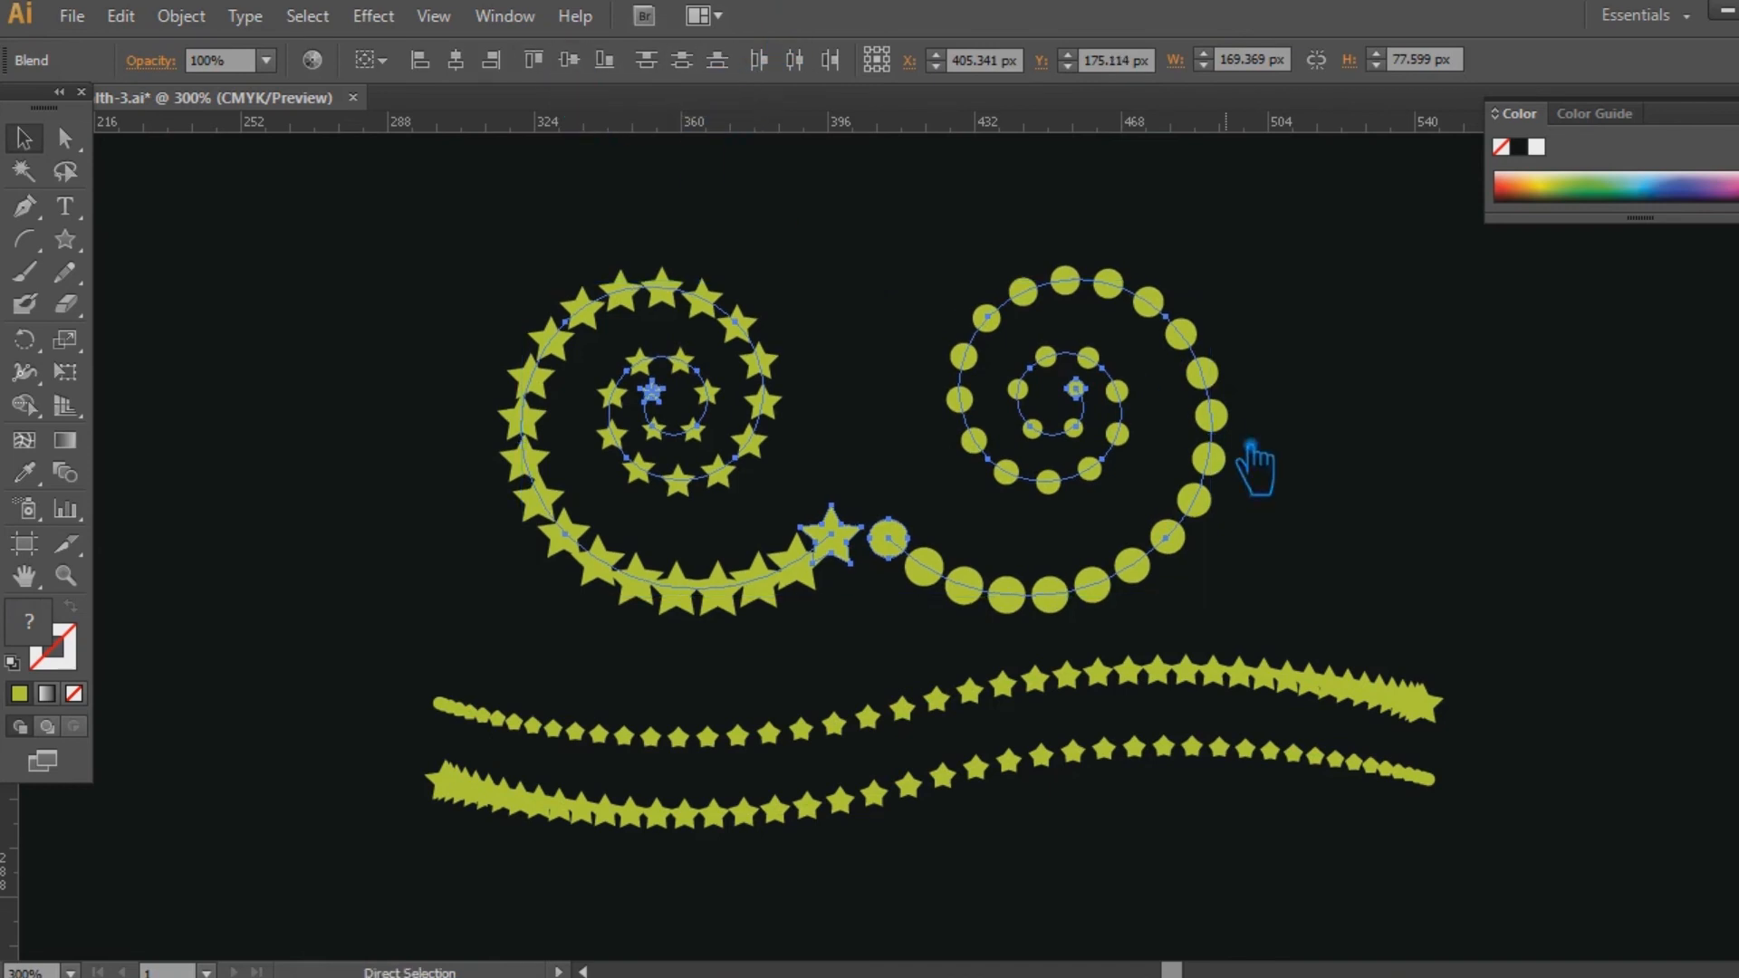
key("ctrl+g")
left_click(1453, 694)
Align the grouped spirals and both wavy blends on their horizontal centers and deselect everything.
left_click_drag(1490, 819, 442, 333)
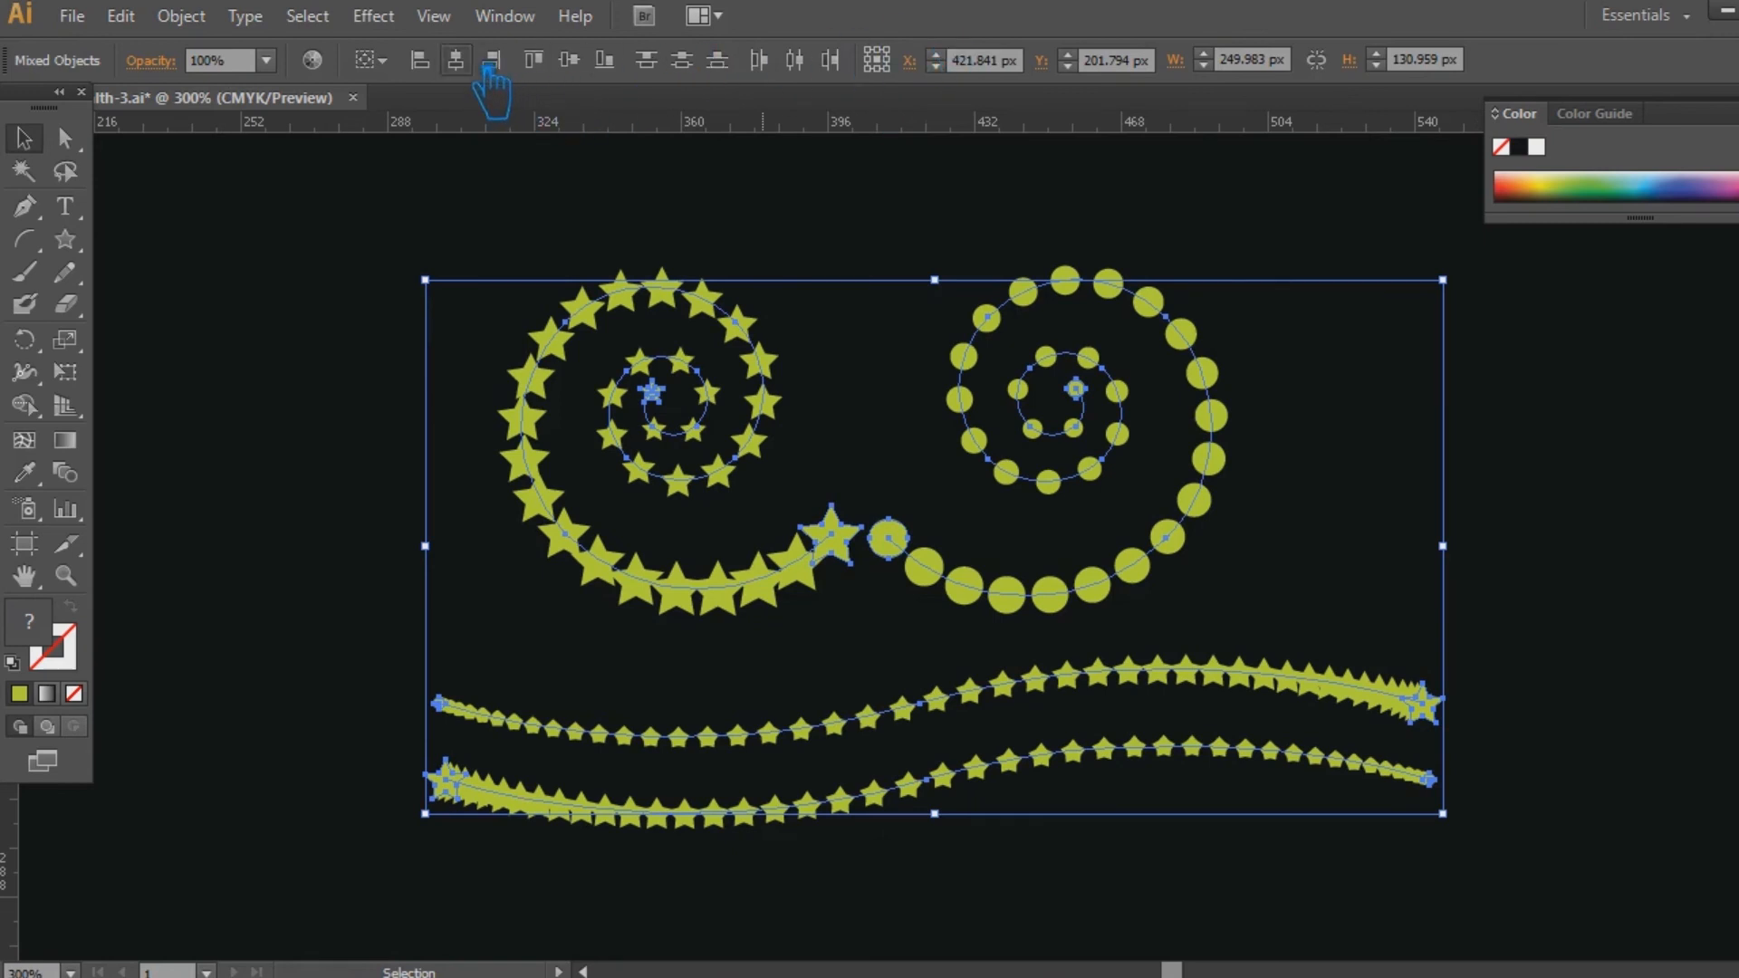
left_click(490, 61)
left_click(1564, 574)
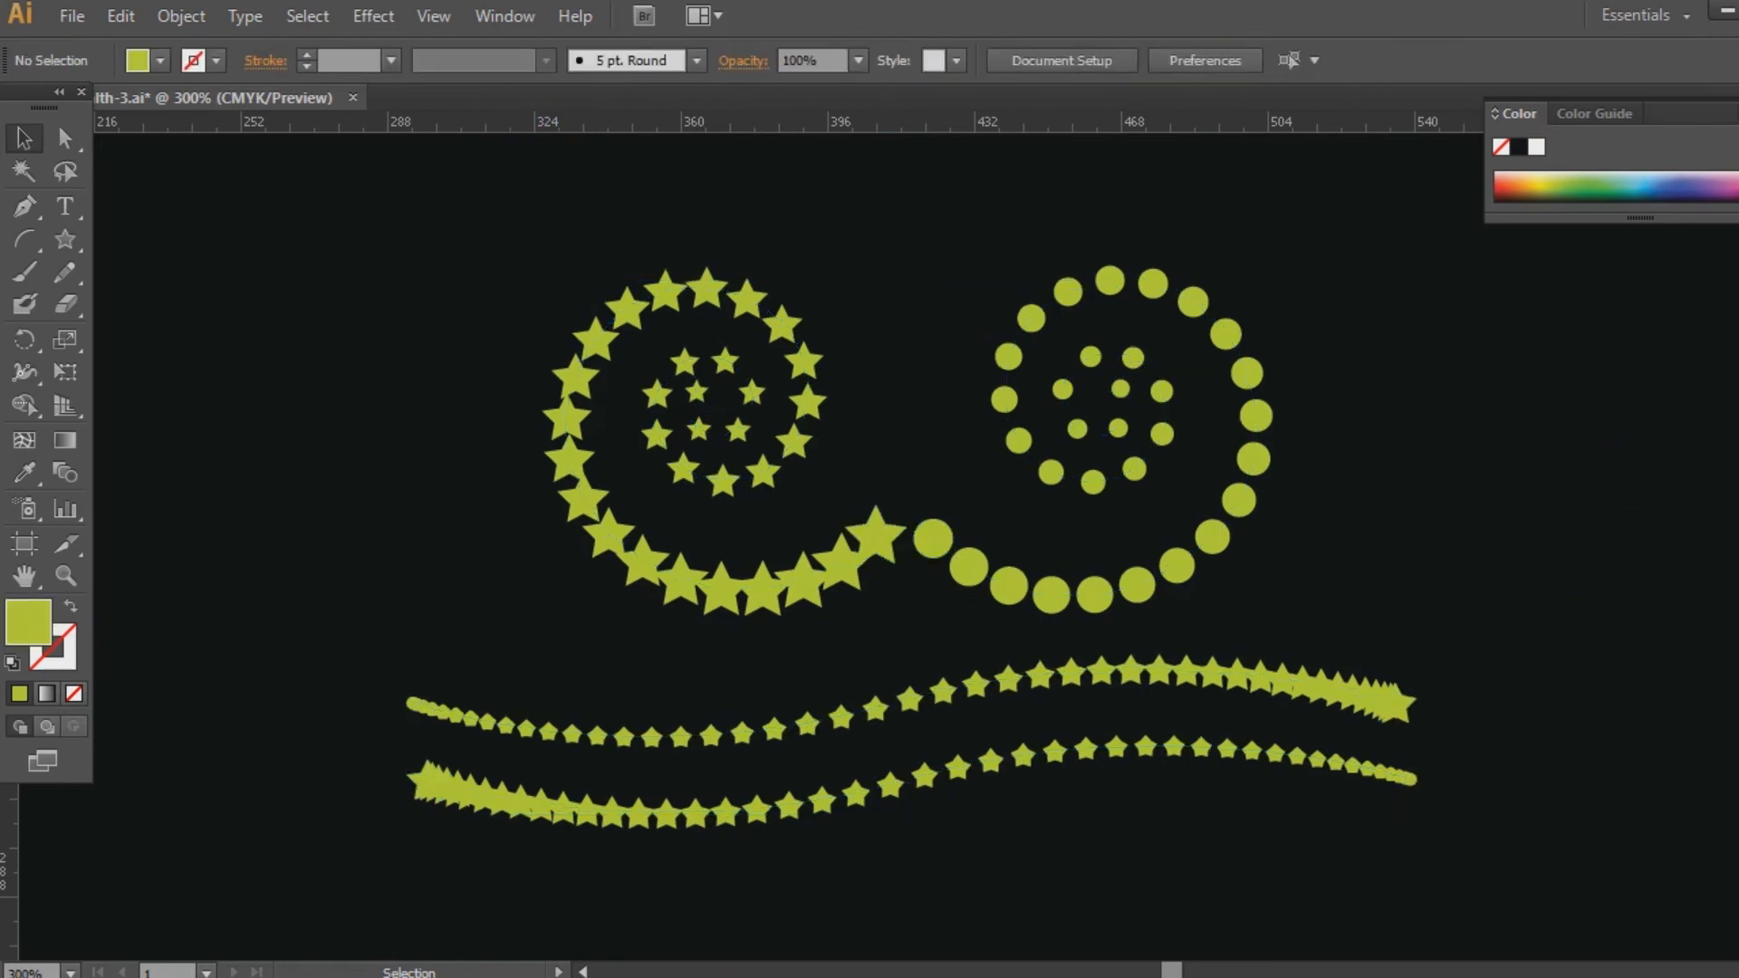
key("space")
left_click_drag(1558, 584, 1474, 575)
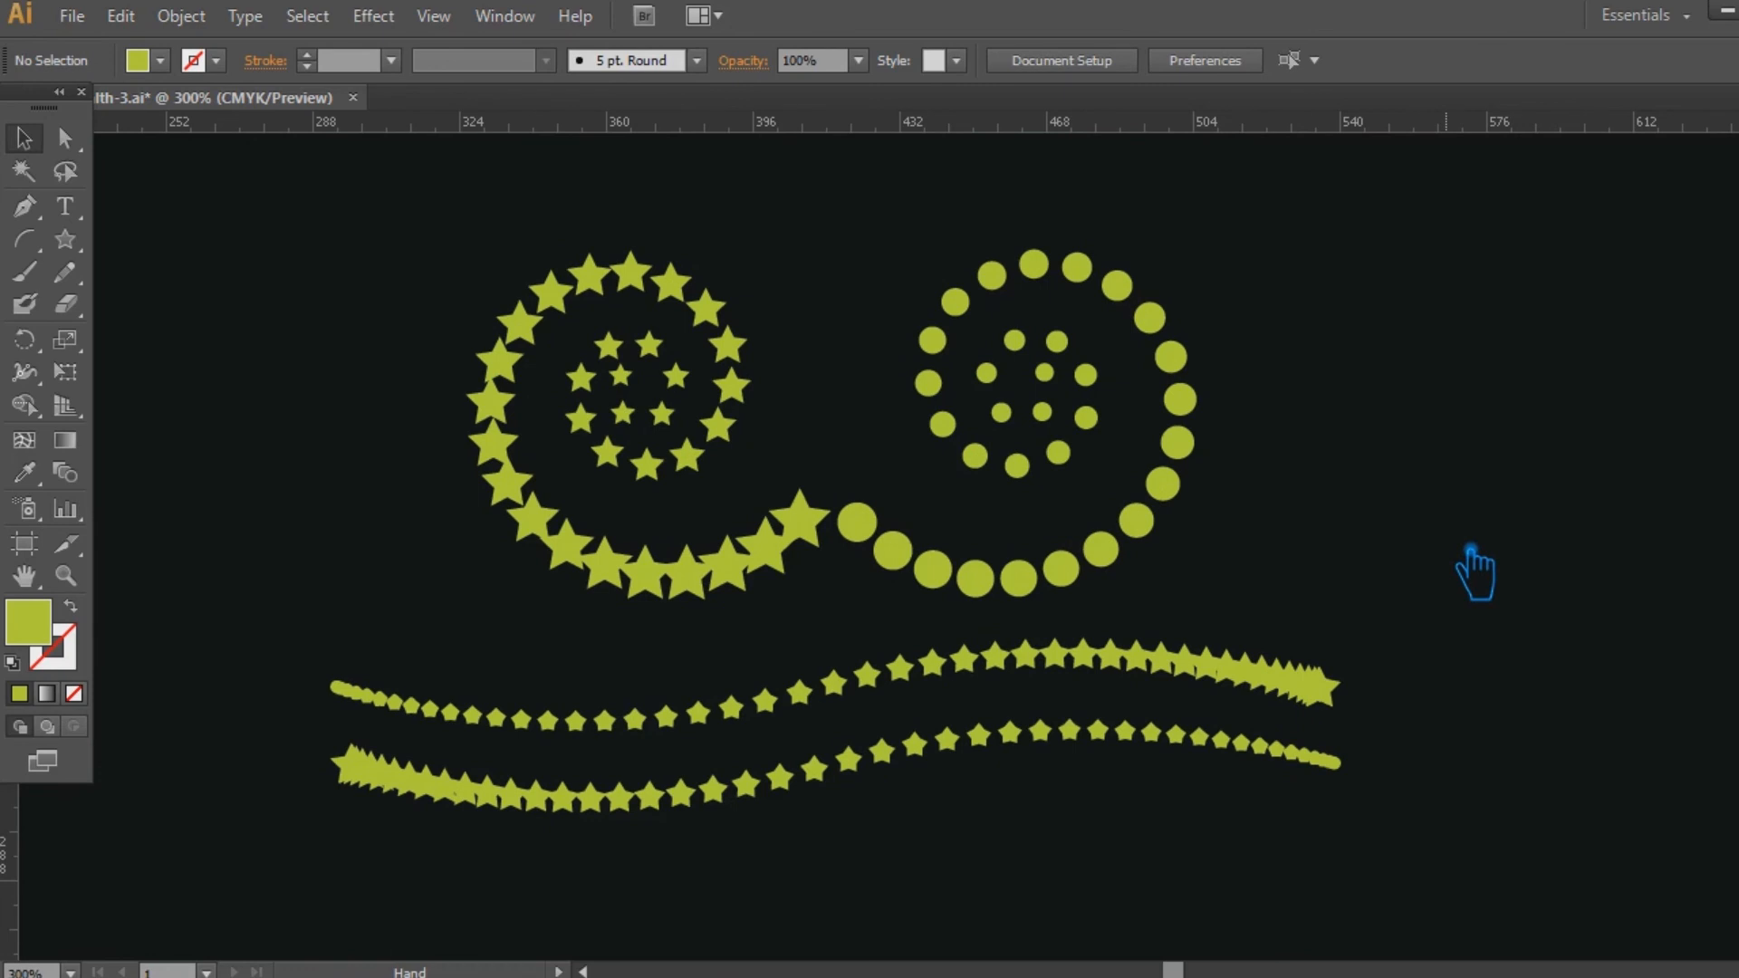